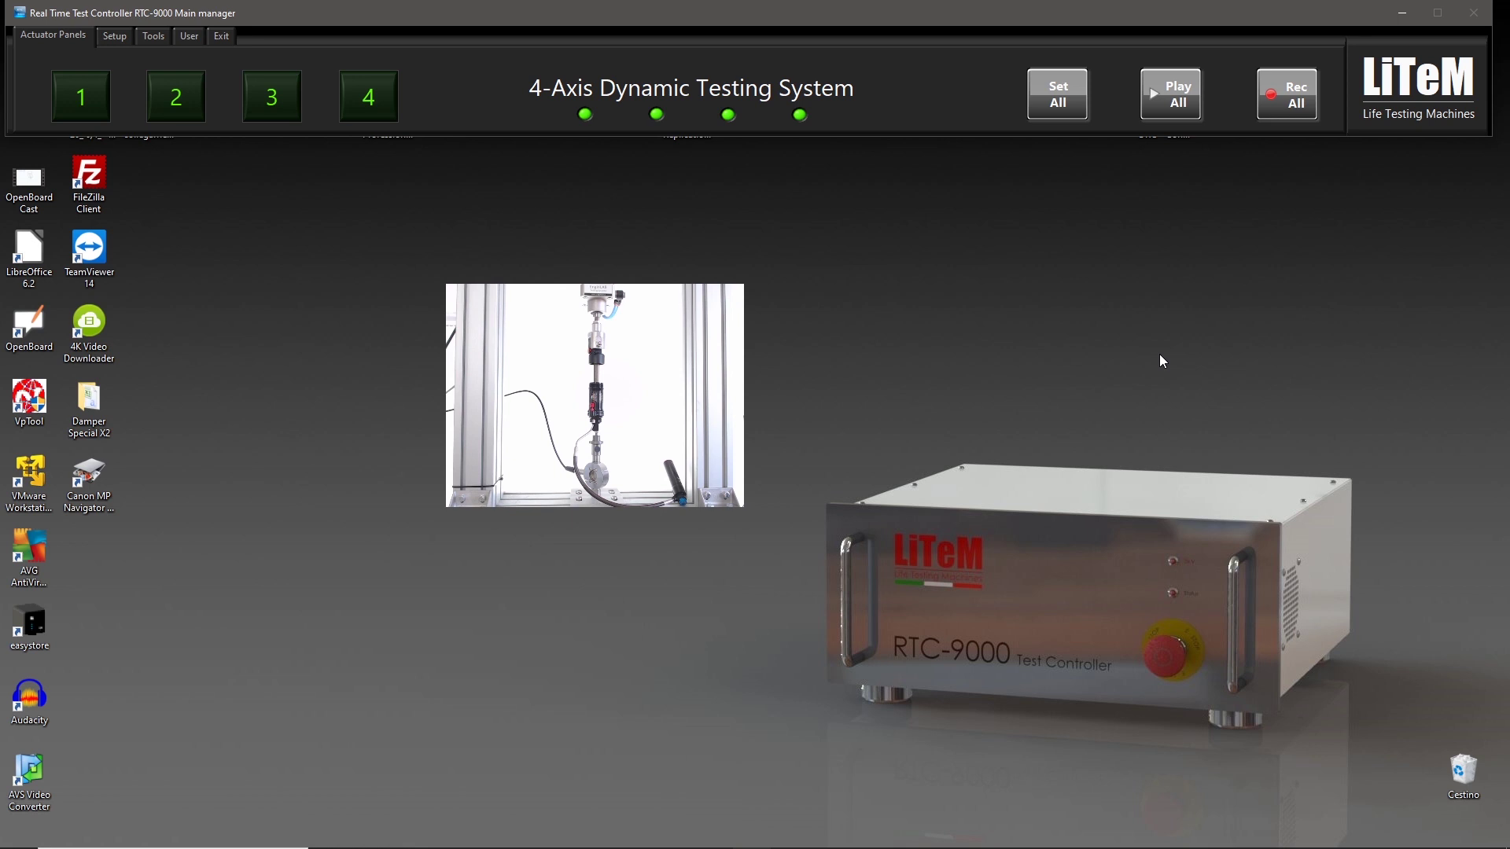
Step: Open the Actuator 1 panel, enable the Damper tool, and open its Damper Performance lateral tool
{"action": "left_click", "coordinate": [91, 104]}
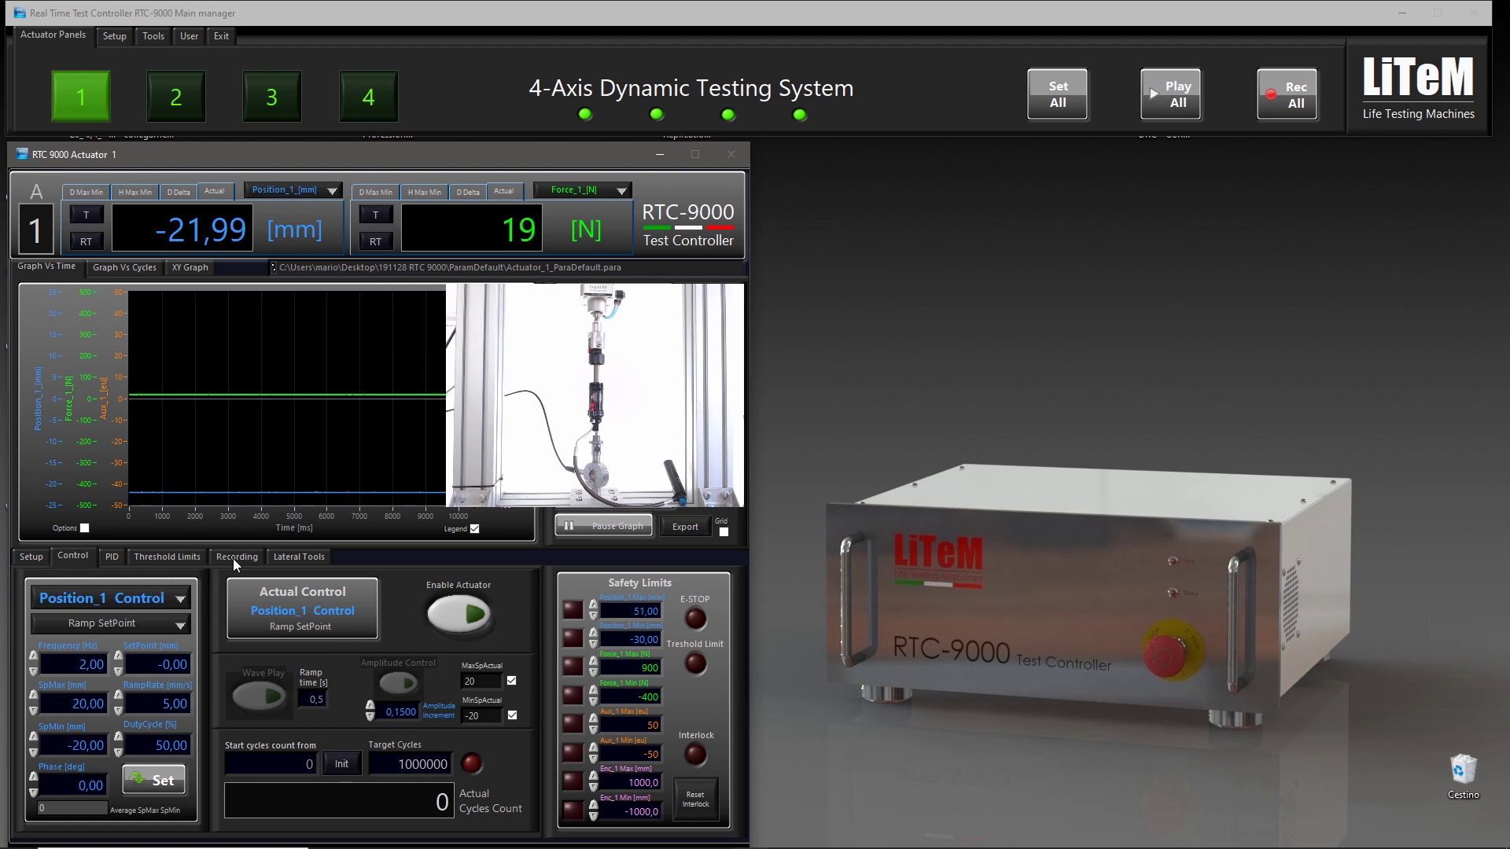
{"action": "left_click", "coordinate": [294, 559]}
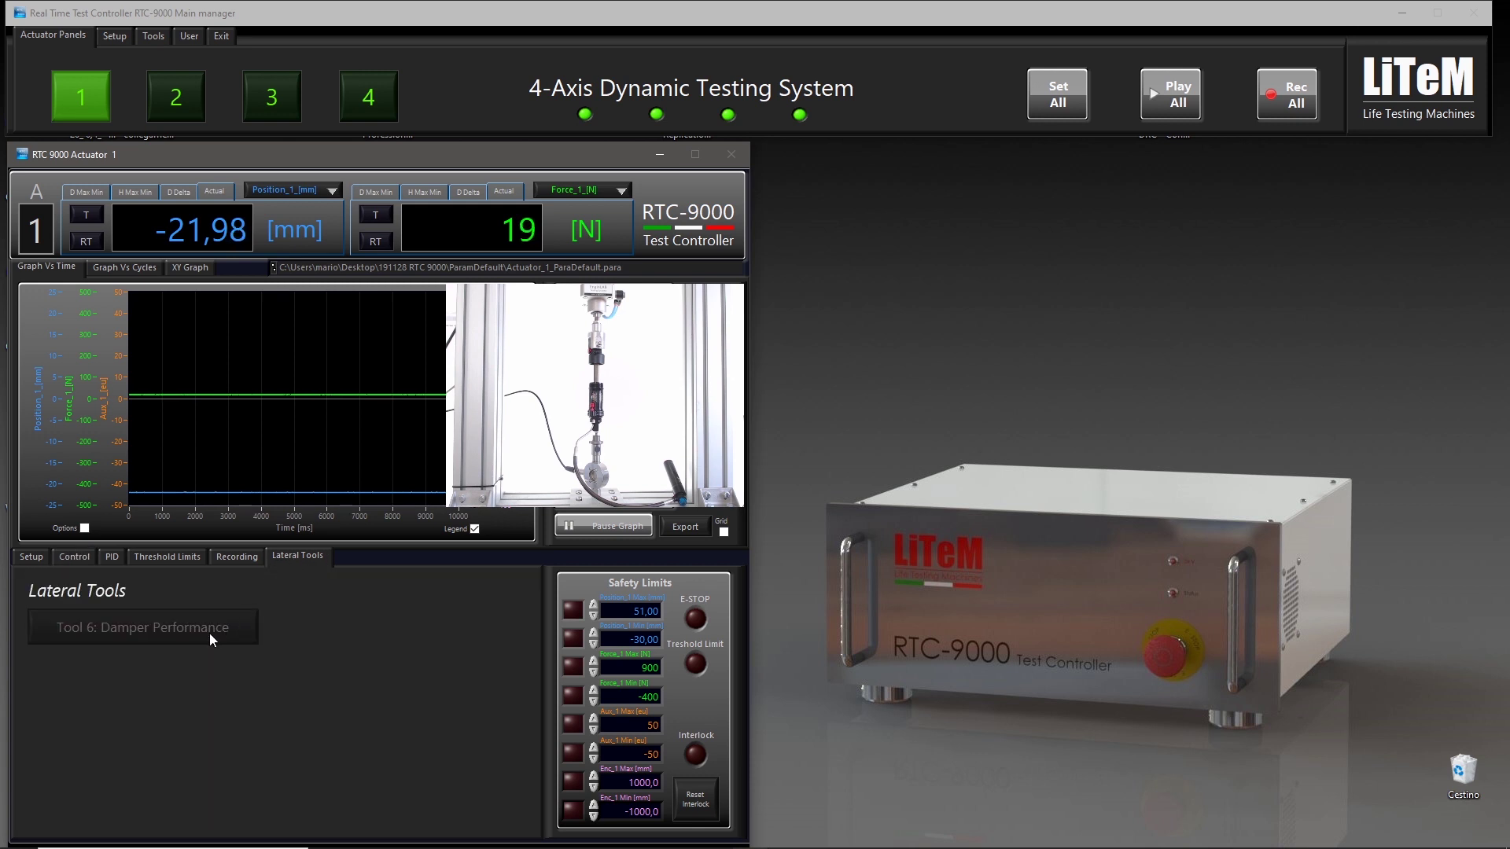
{"action": "left_click", "coordinate": [153, 36]}
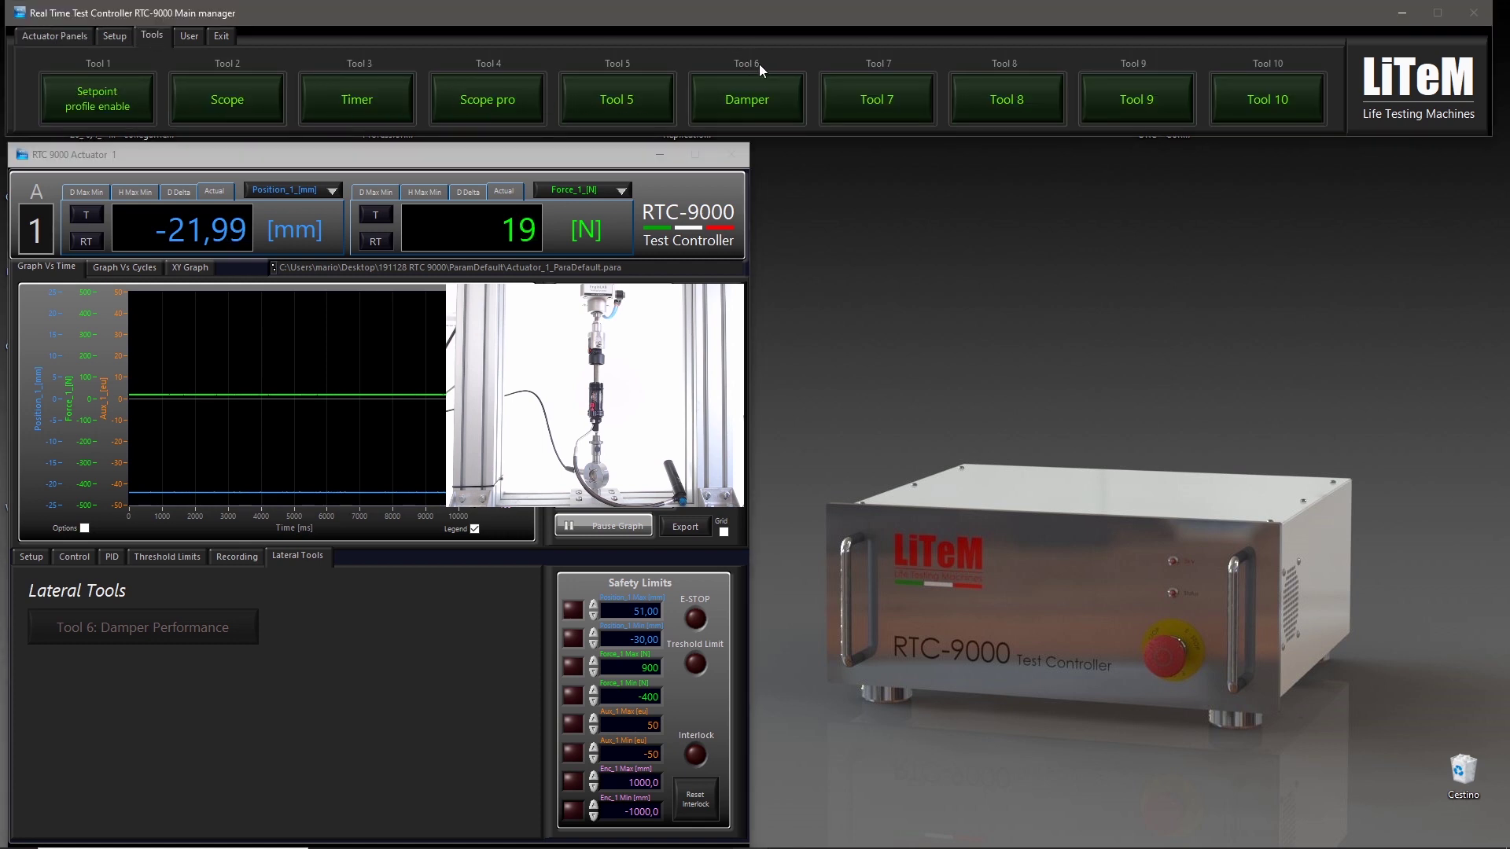
{"action": "left_click", "coordinate": [760, 104]}
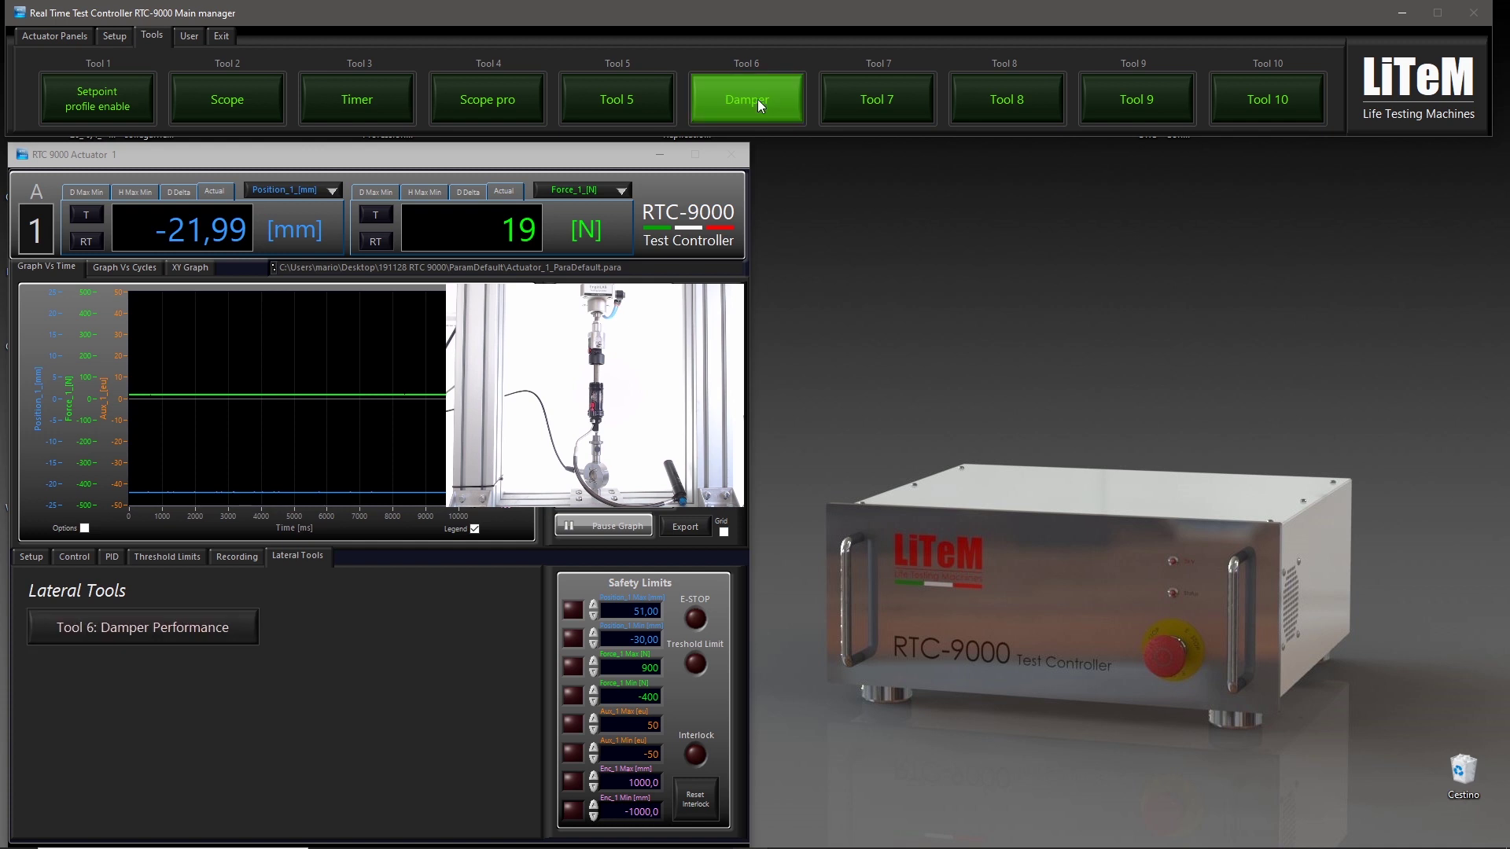
{"action": "left_click", "coordinate": [225, 634]}
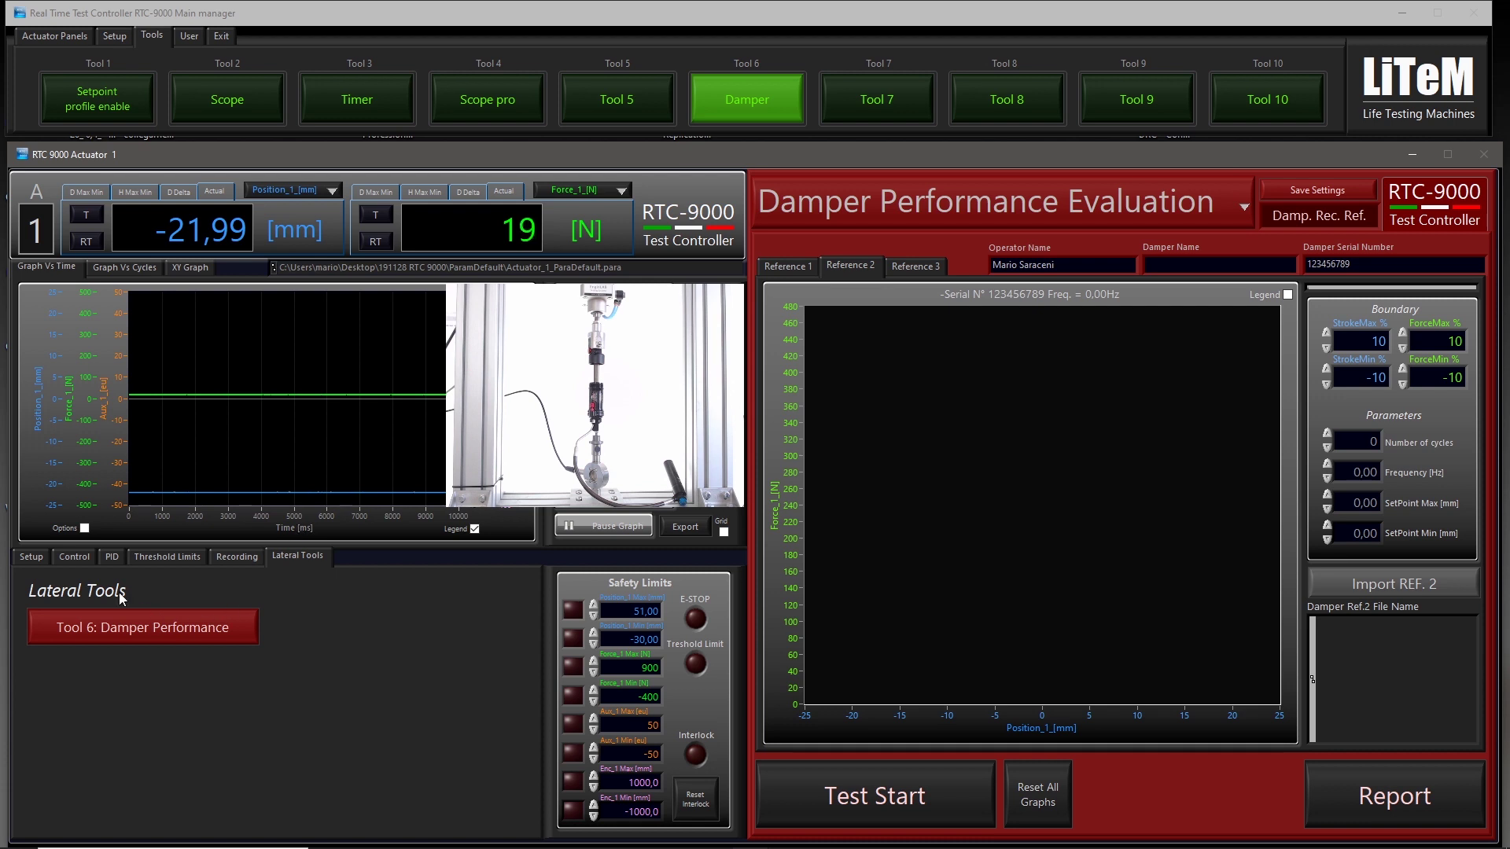
Step: Display the actuator's control settings and switch the damper tool to Rec Damper reference mode
{"action": "left_click", "coordinate": [72, 556]}
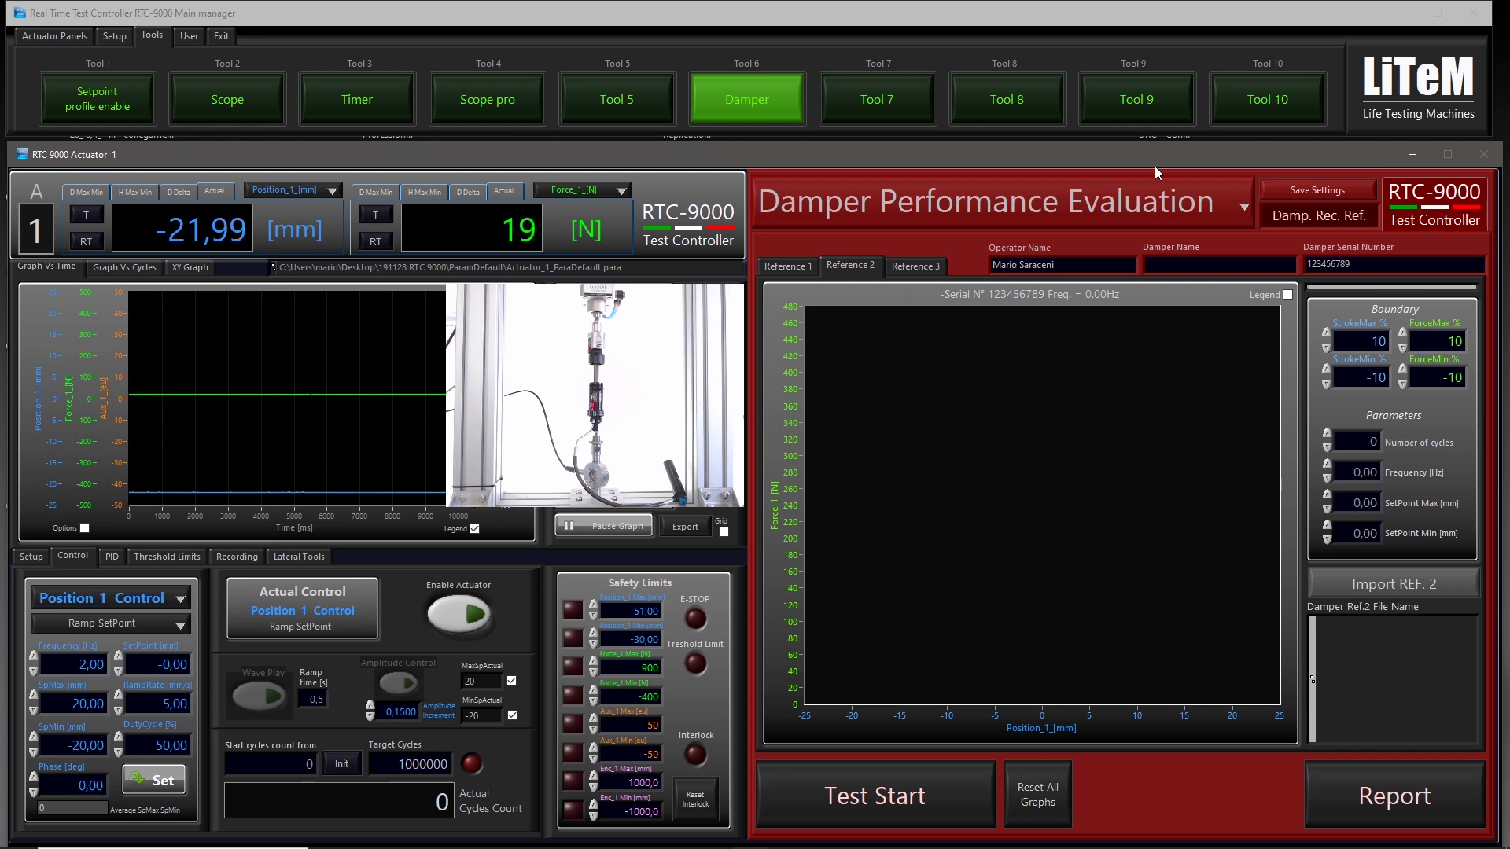
{"action": "left_click", "coordinate": [1130, 202]}
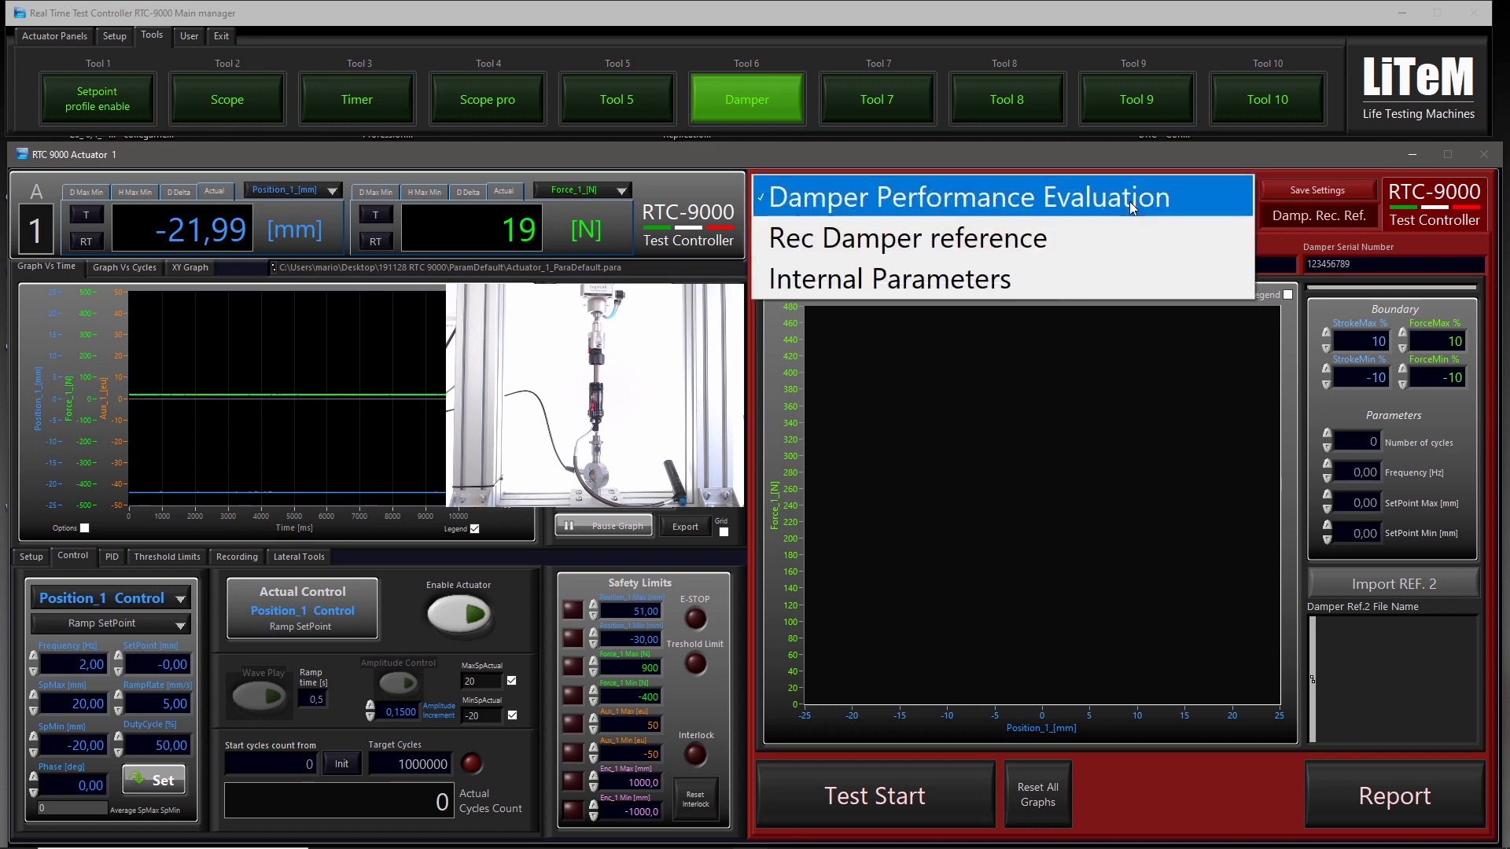
{"action": "left_click", "coordinate": [1041, 243]}
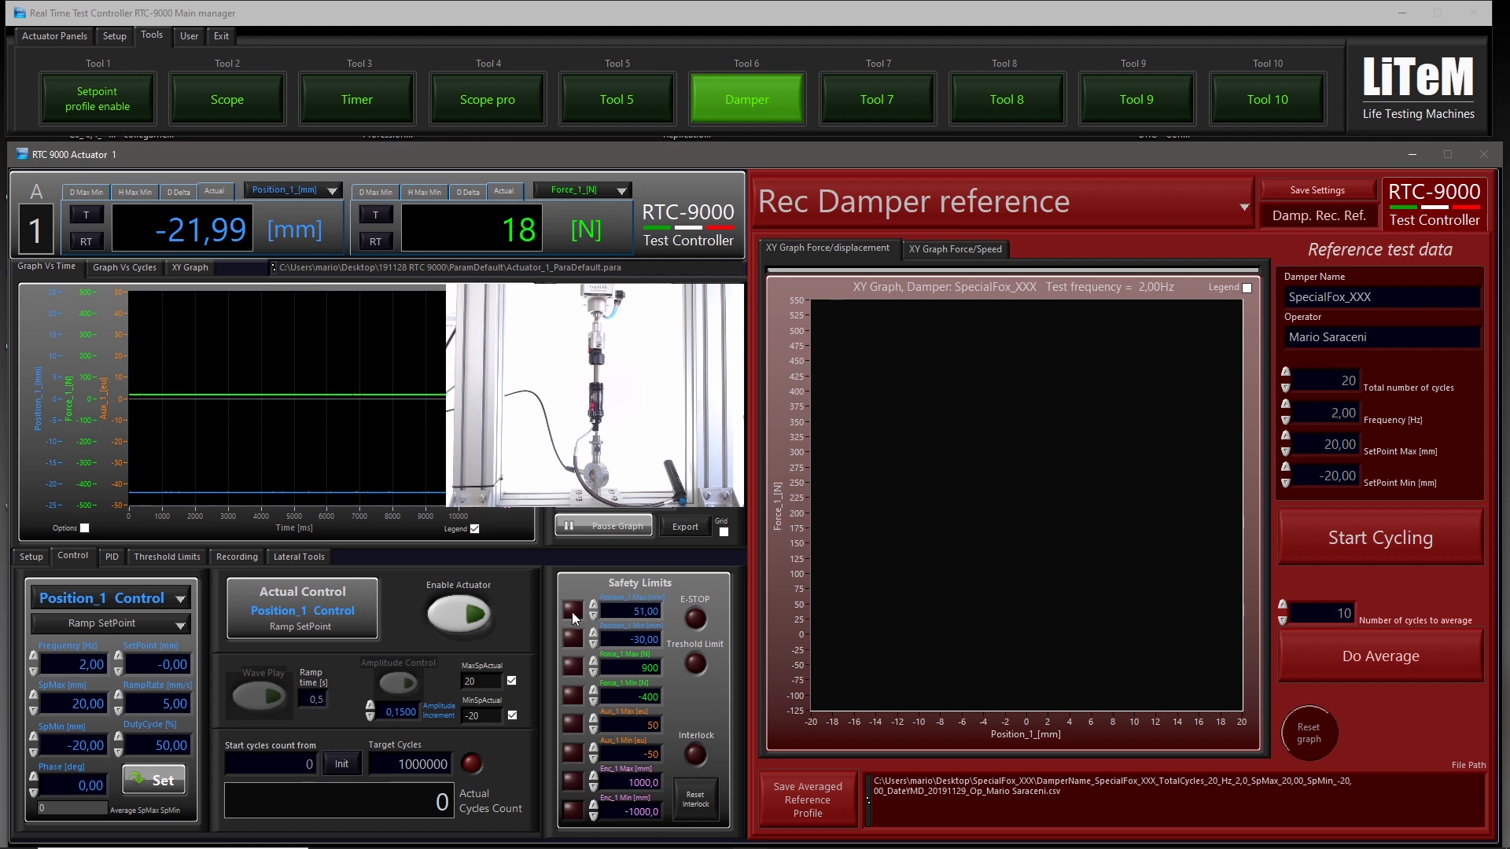
Step: Zero Actuator 1's position reading with a relative tare and enable the actuator
{"action": "left_click", "coordinate": [87, 217]}
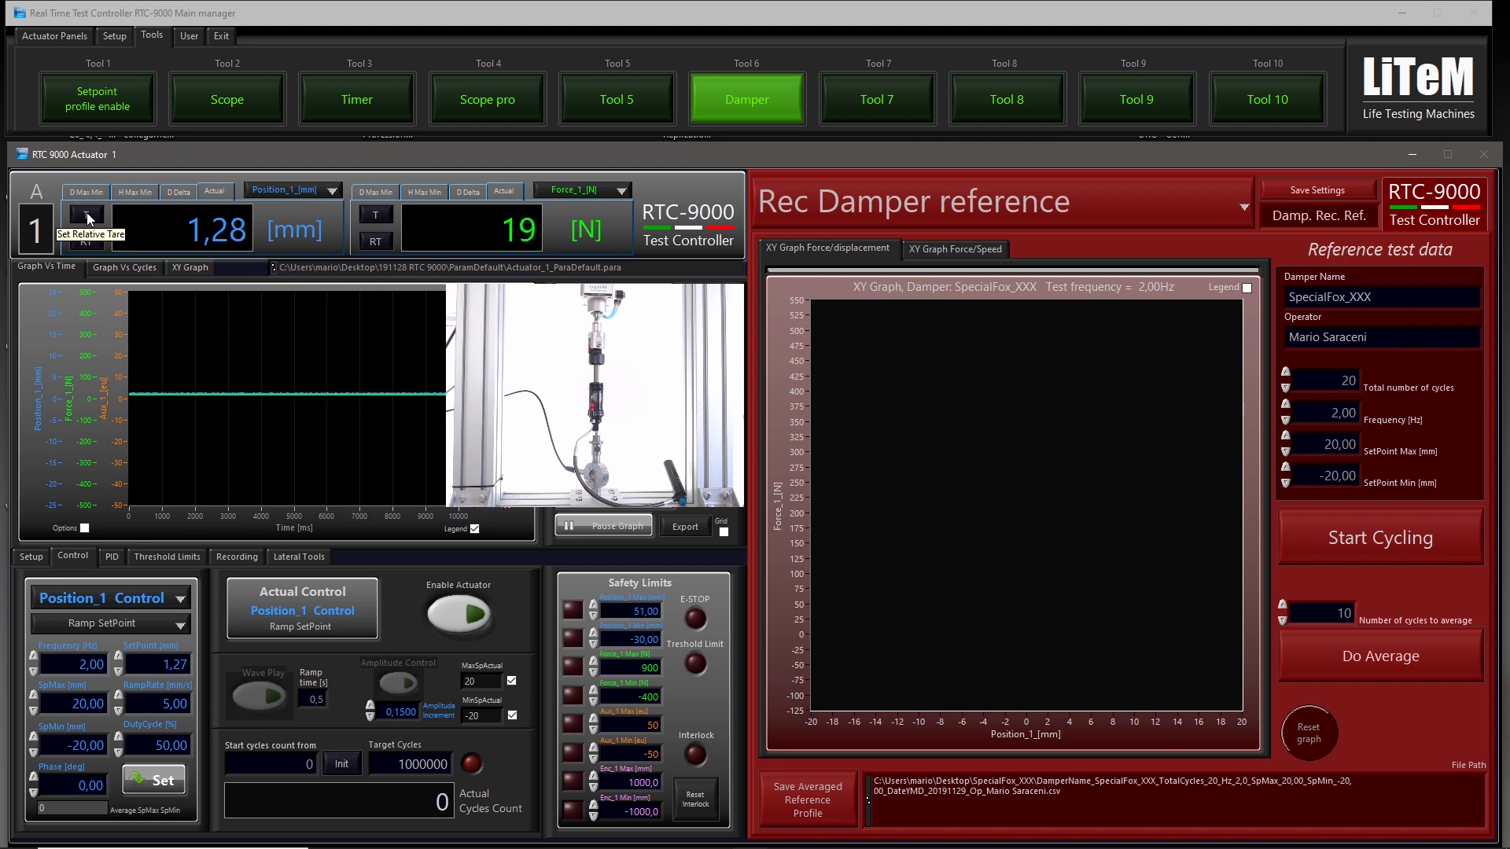
{"action": "left_click", "coordinate": [86, 212]}
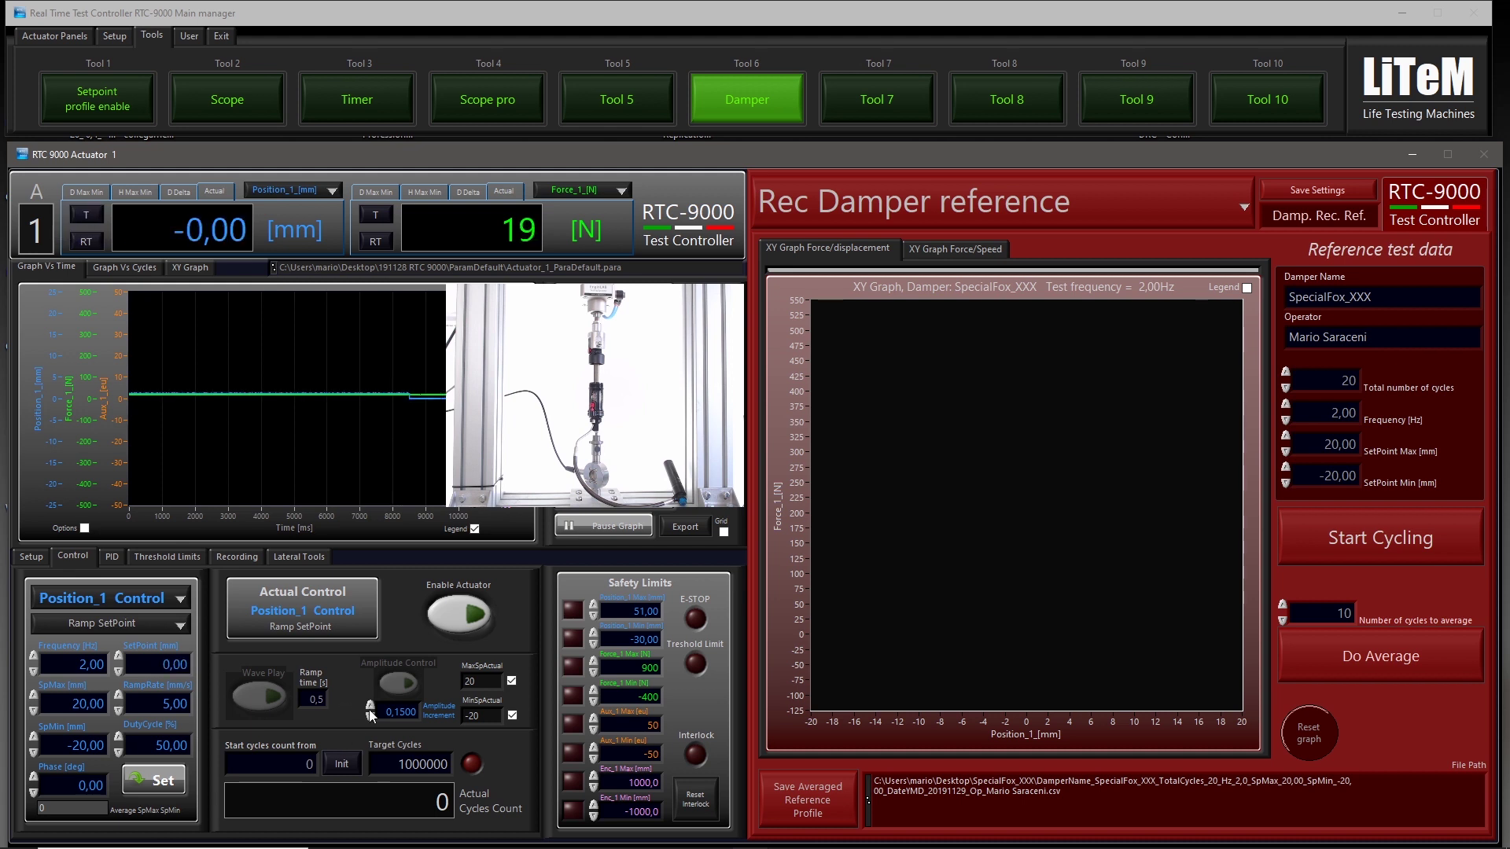
{"action": "left_click", "coordinate": [466, 617]}
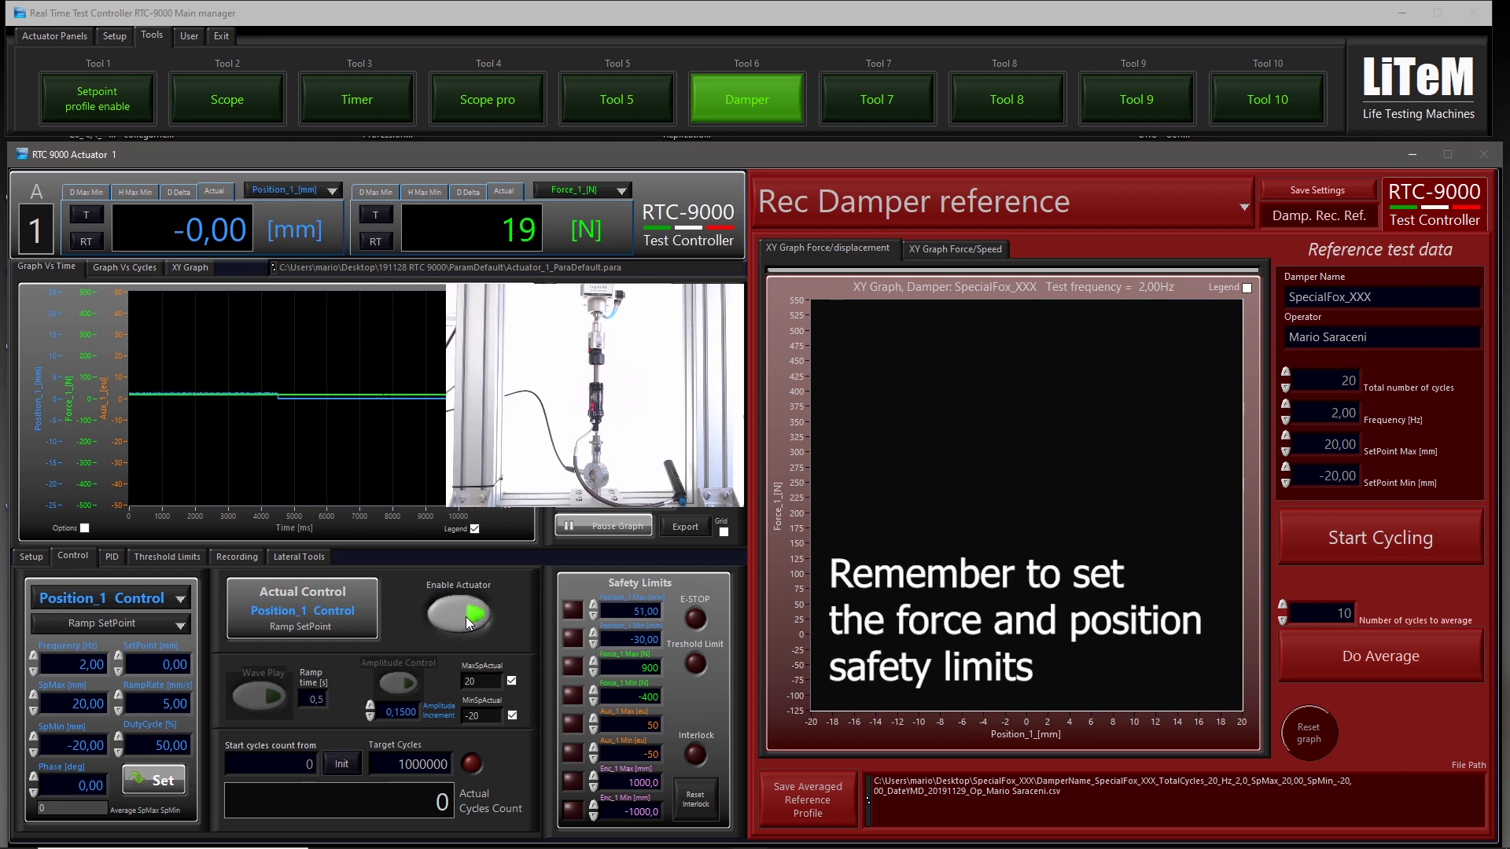
Step: Ramp the actuator to a 22 mm setpoint and zero the position reading there
{"action": "double_click", "coordinate": [175, 665]}
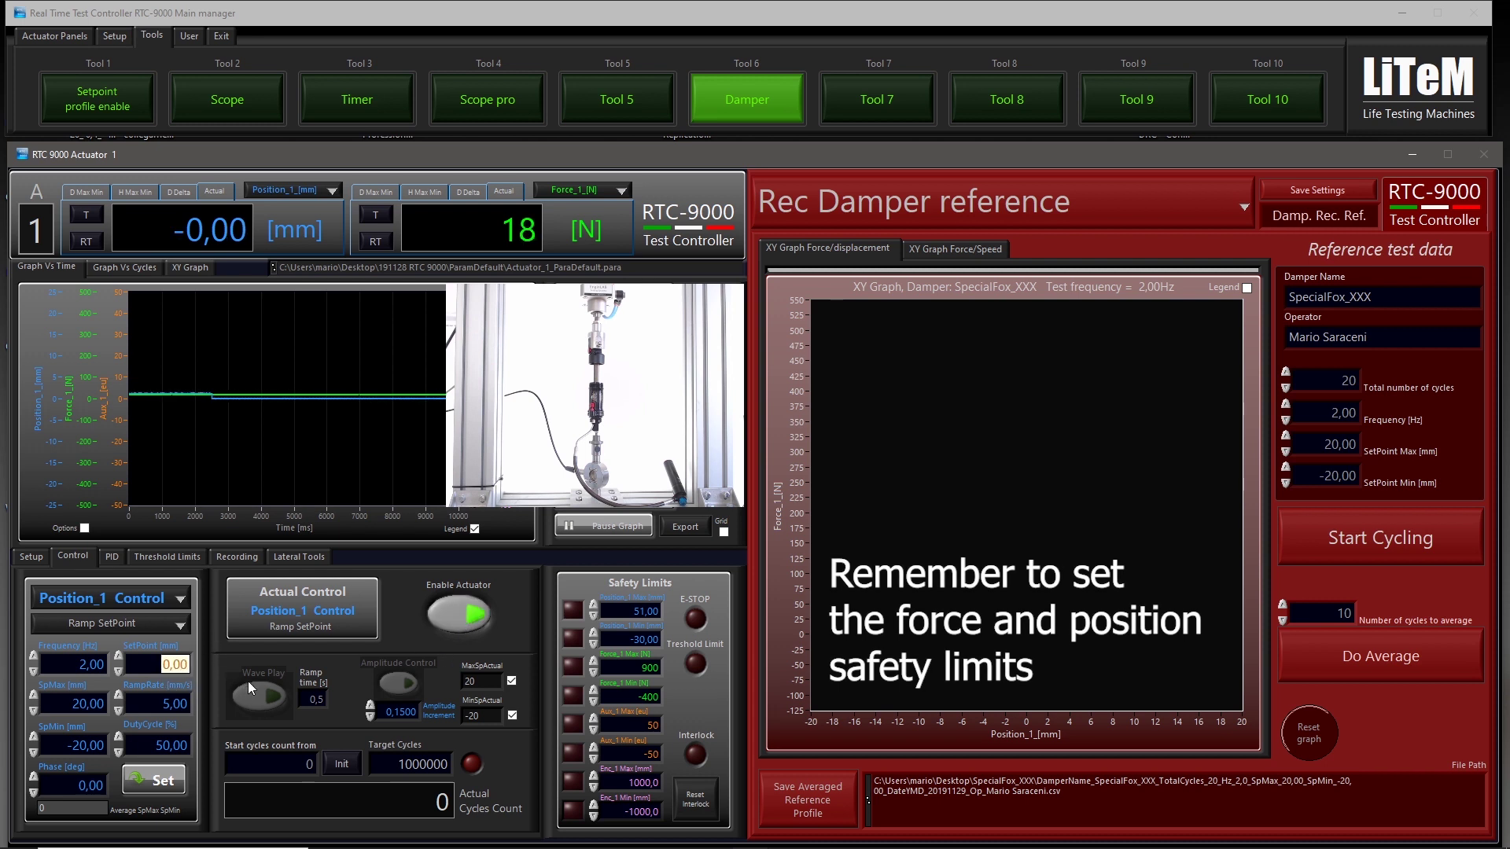
{"action": "type", "text": "22"}
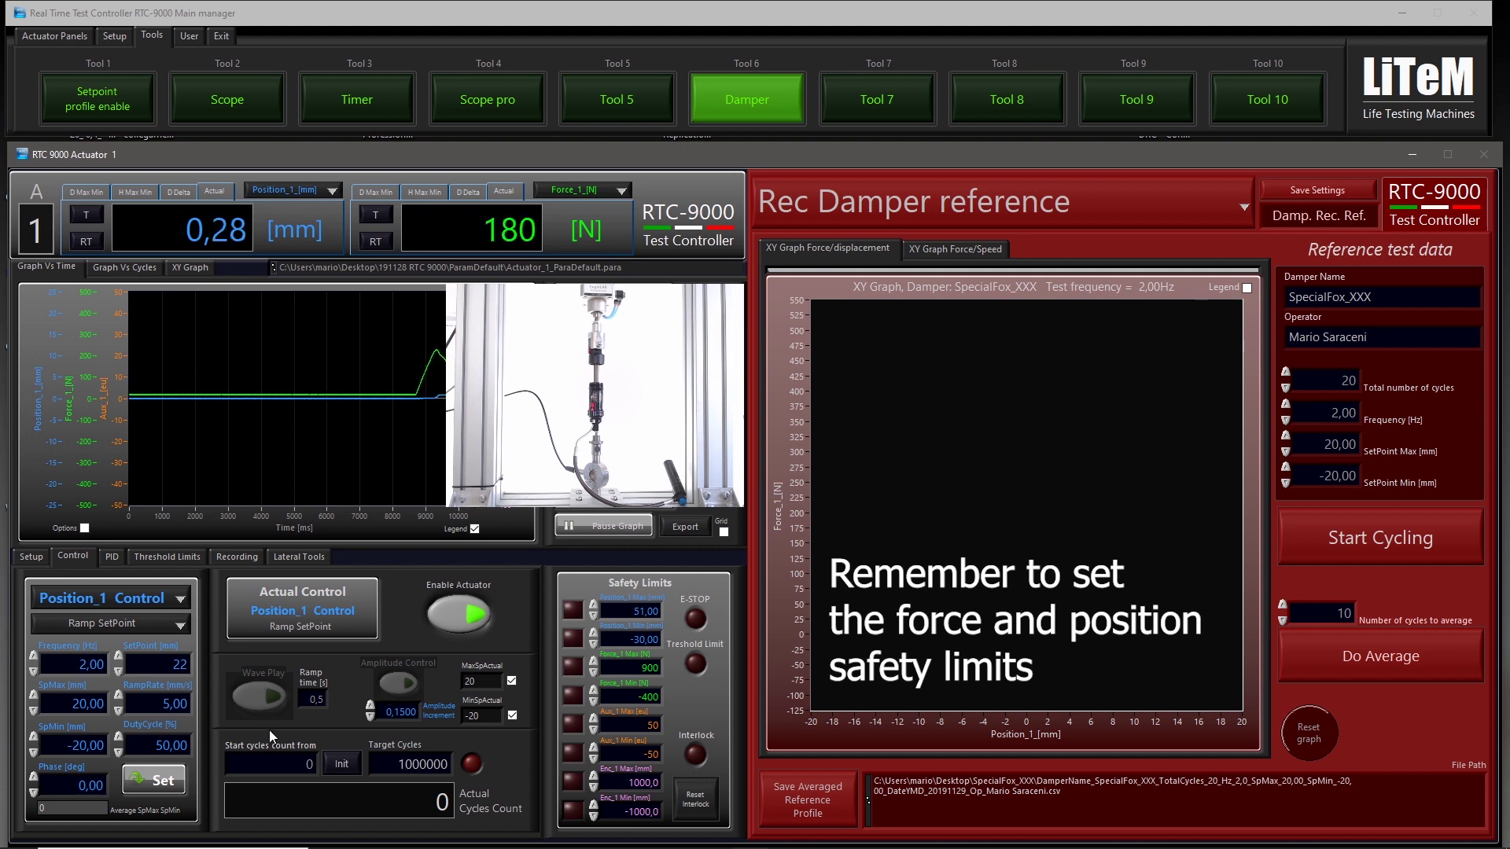
{"action": "left_click", "coordinate": [177, 785]}
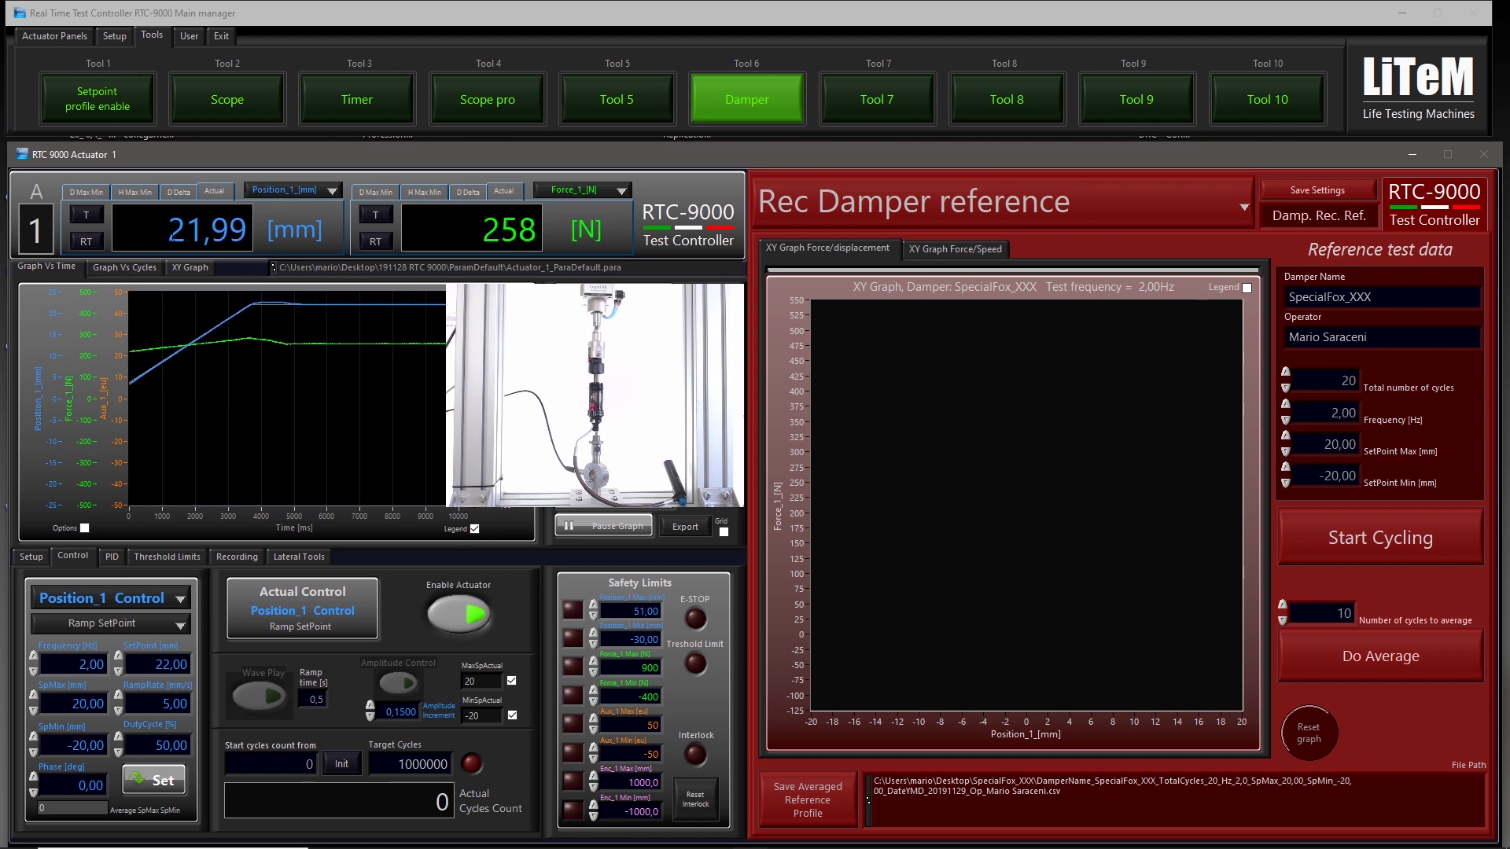
{"action": "left_click", "coordinate": [87, 216]}
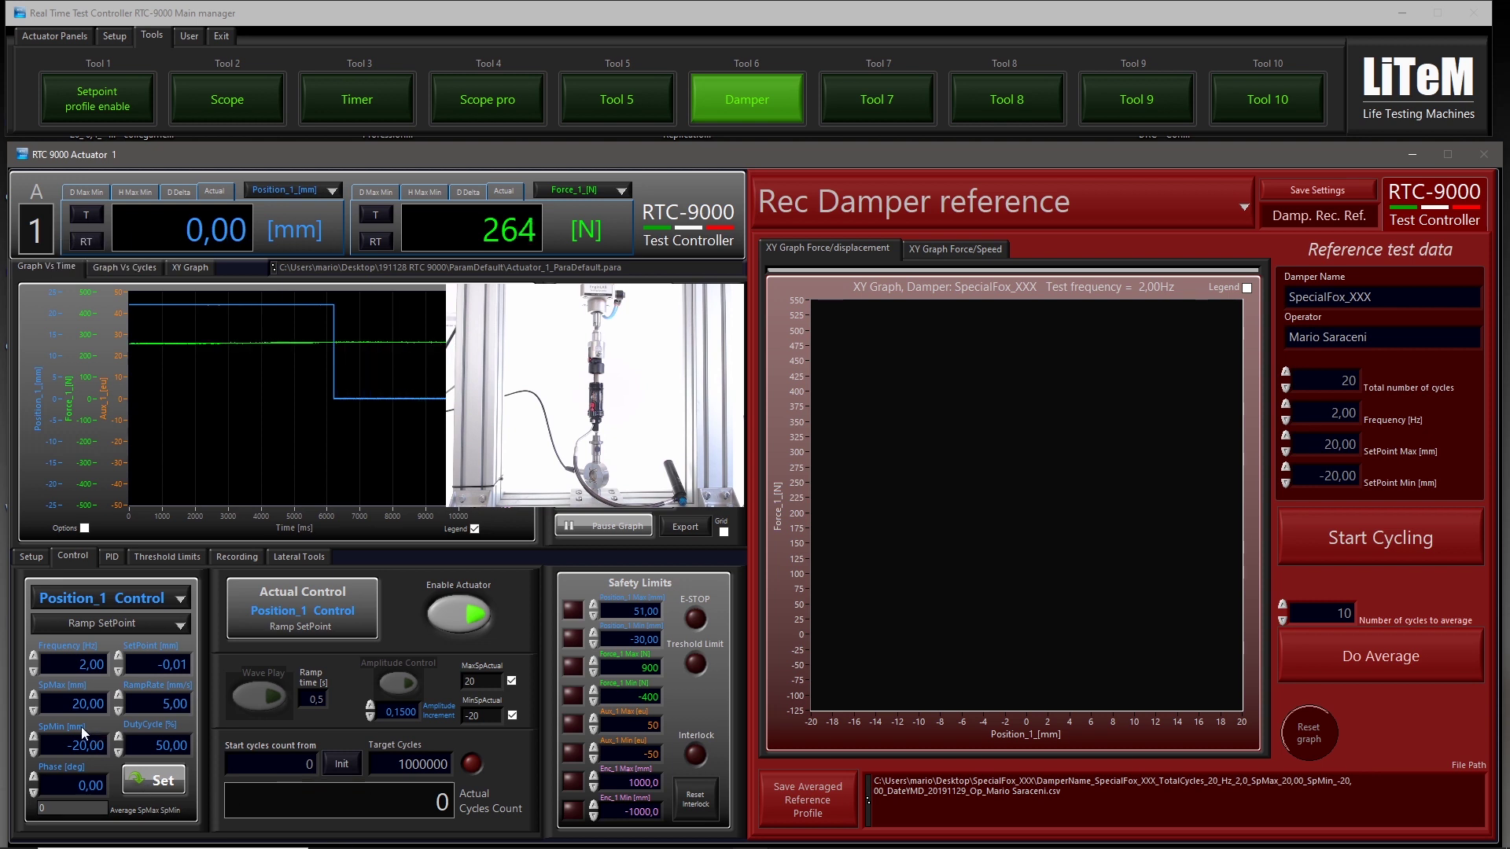
{"action": "double_click", "coordinate": [88, 704]}
{"action": "type", "text": "22"}
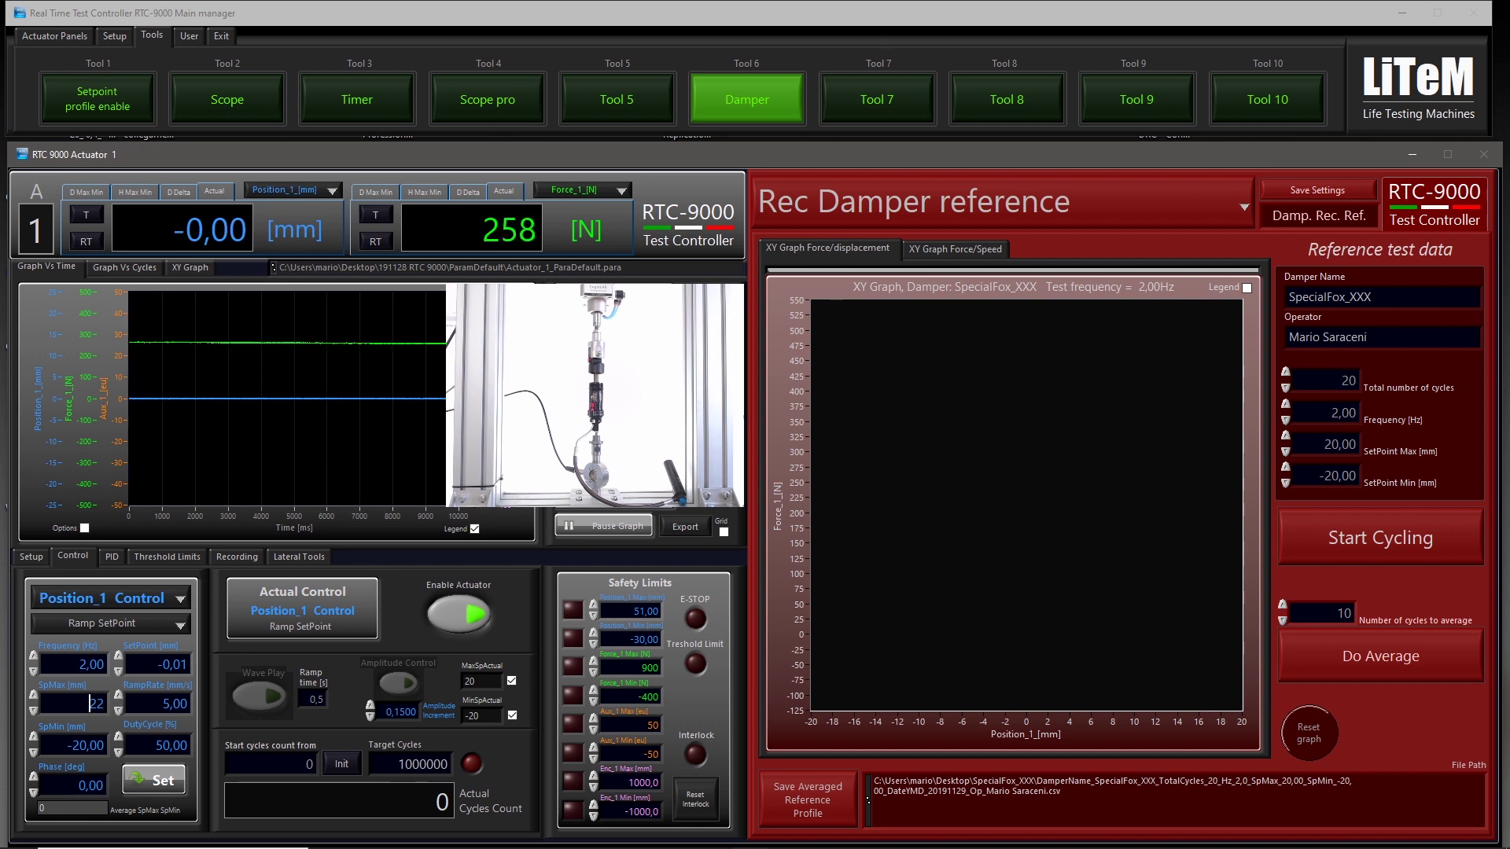
{"action": "left_click_drag", "start_coordinate": [90, 703], "coordinate": [102, 705]}
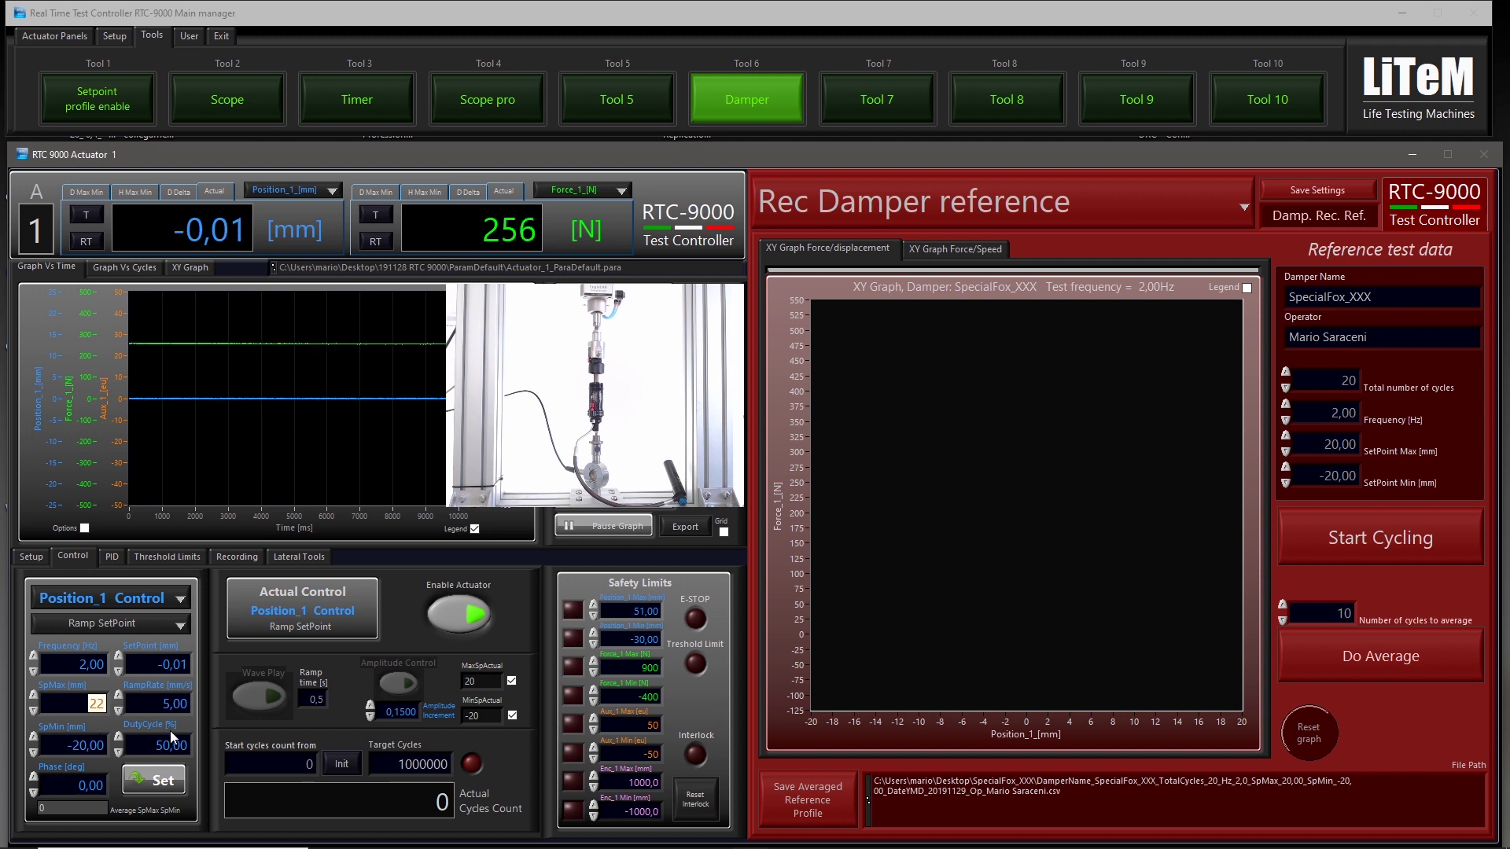
{"action": "type", "text": "20"}
Step: Change the actuator's position control from Ramp SetPoint to Sine Wave
{"action": "left_click", "coordinate": [80, 664]}
{"action": "left_click", "coordinate": [144, 626]}
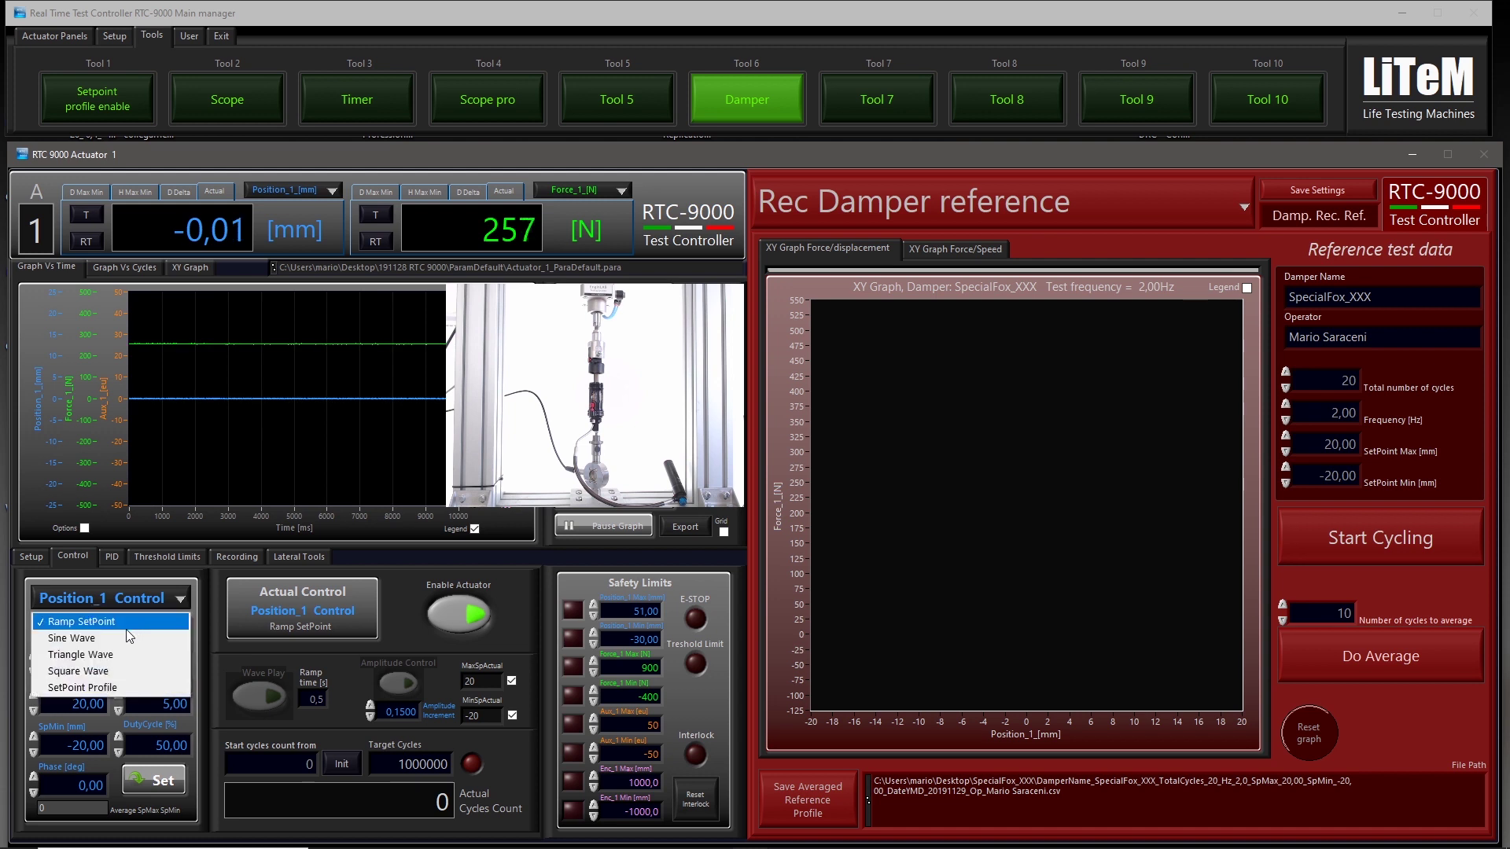
{"action": "left_click", "coordinate": [130, 637]}
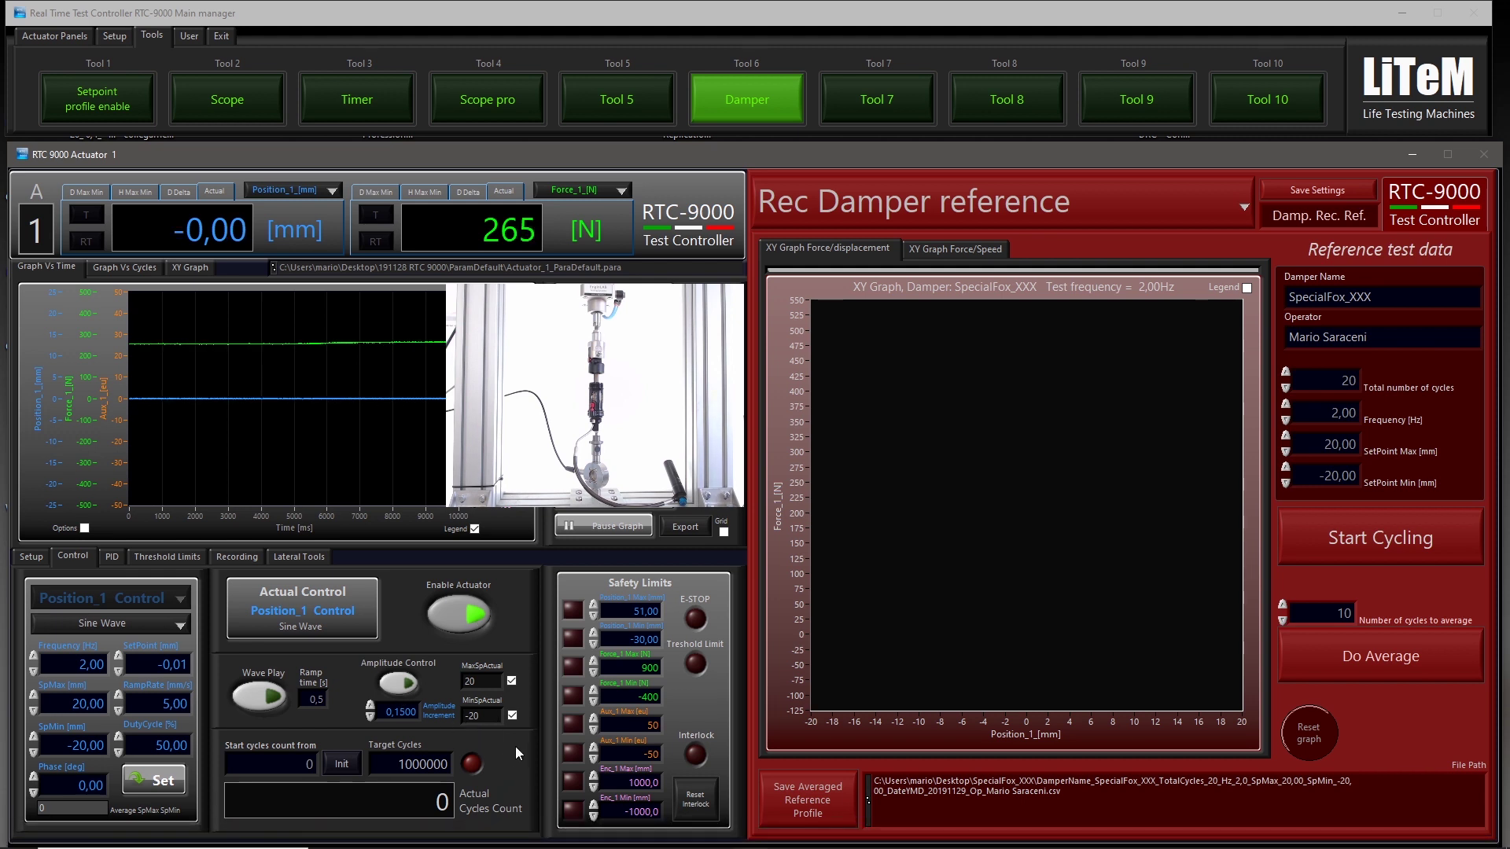
Step: Set the target cycles to 30 and run the sine wave on the damper
{"action": "double_click", "coordinate": [422, 765]}
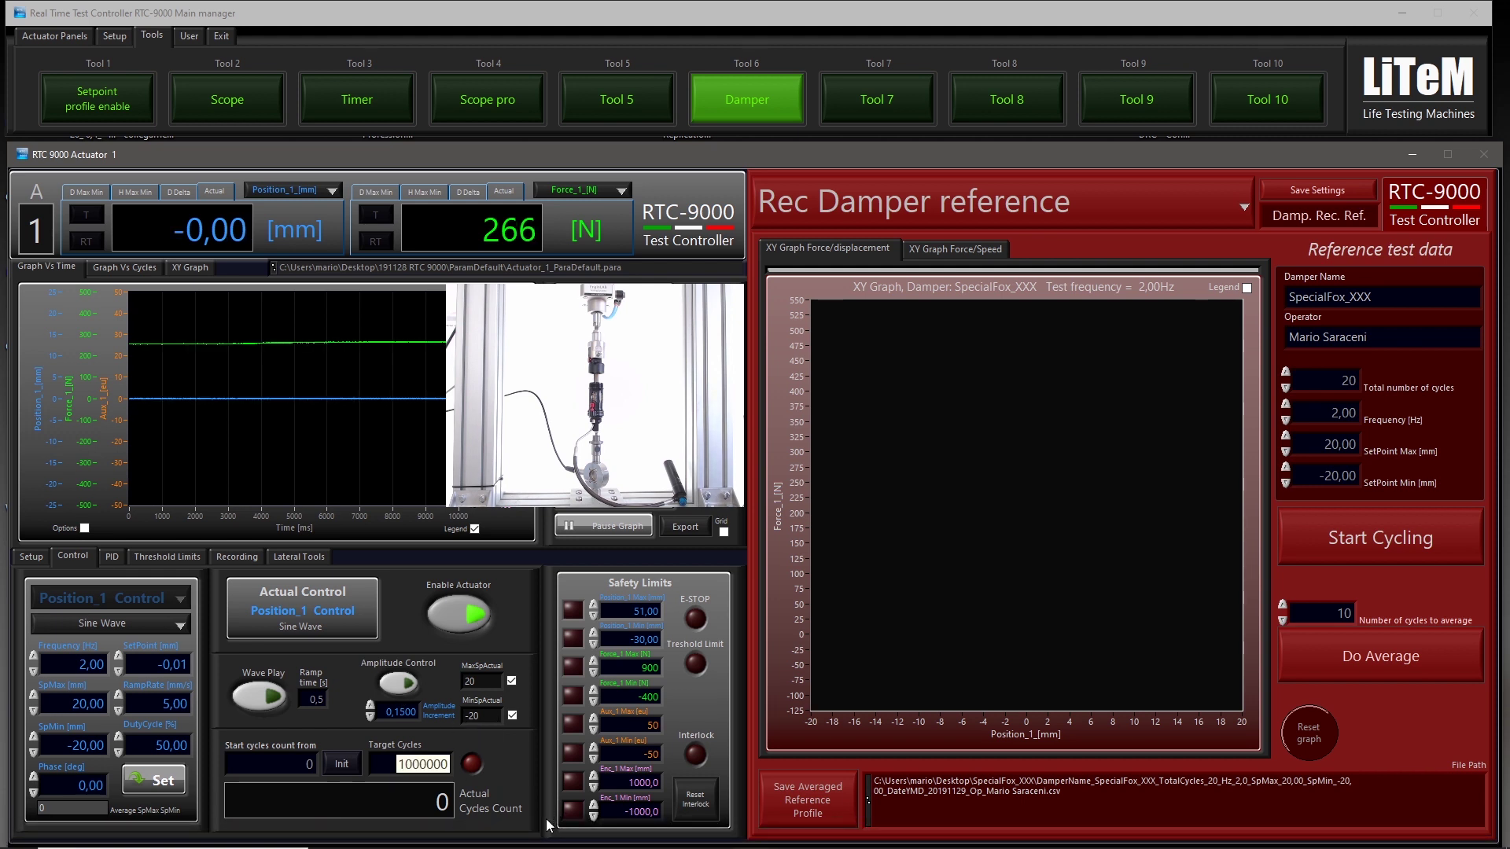
{"action": "type", "text": "30"}
{"action": "key", "text": "Return"}
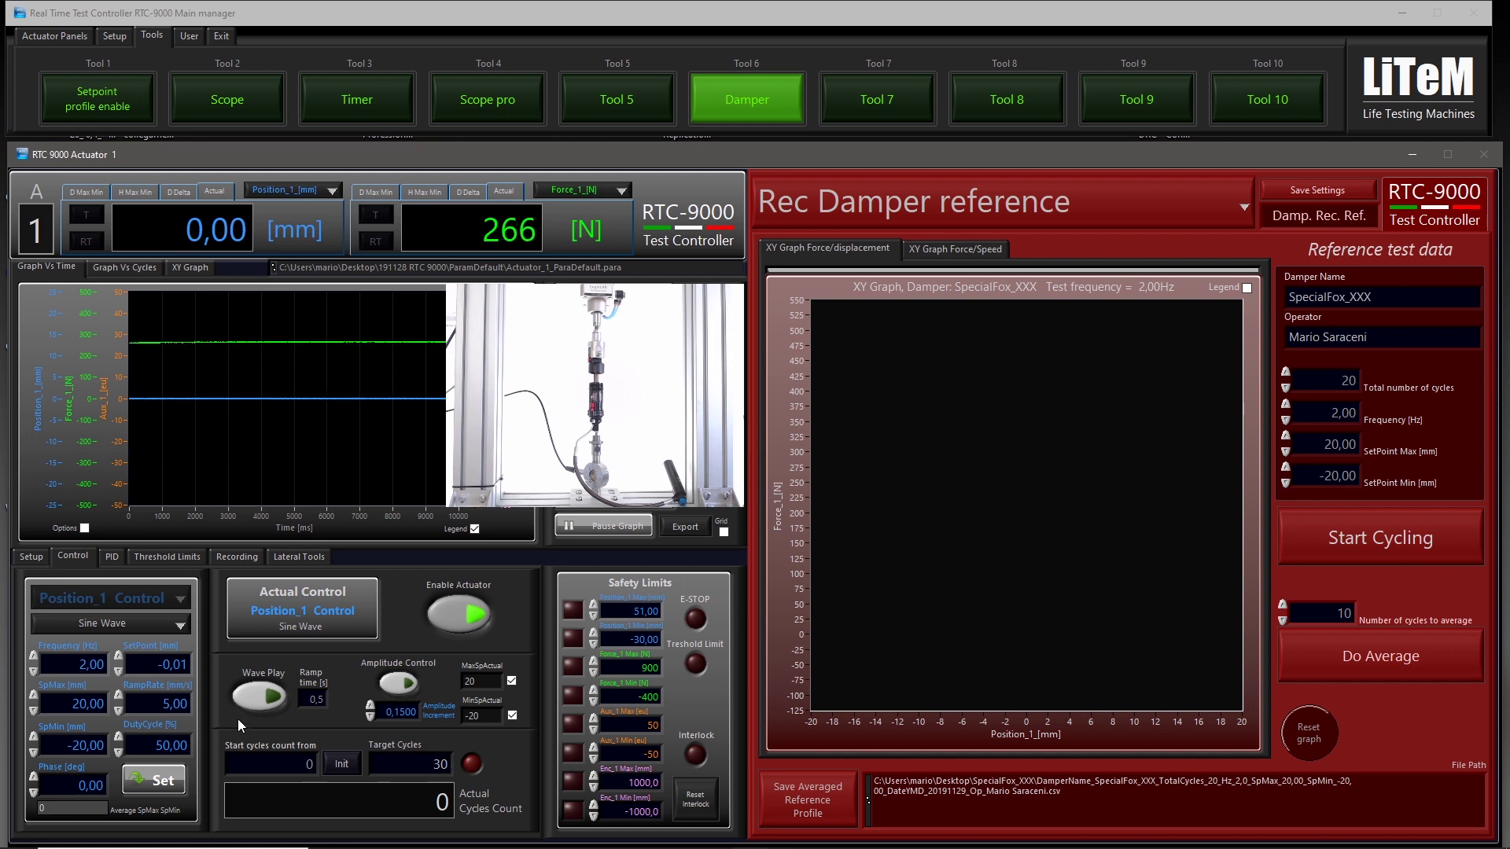
{"action": "left_click", "coordinate": [260, 696]}
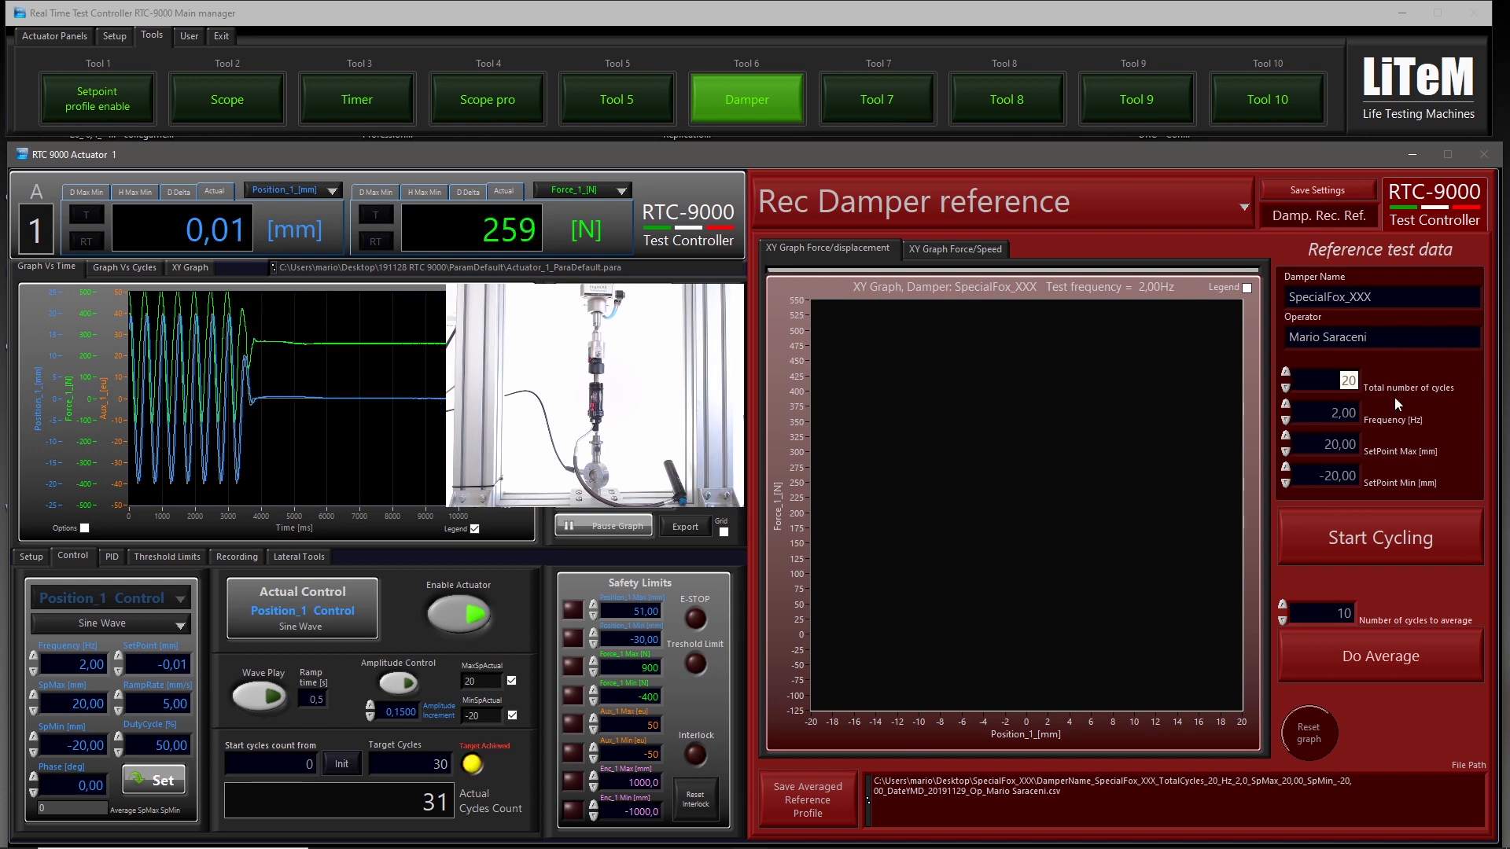
Step: Set the reference test to 10 total cycles at a frequency of 0,20 Hz
{"action": "type", "text": "10"}
{"action": "key", "text": "Tab"}
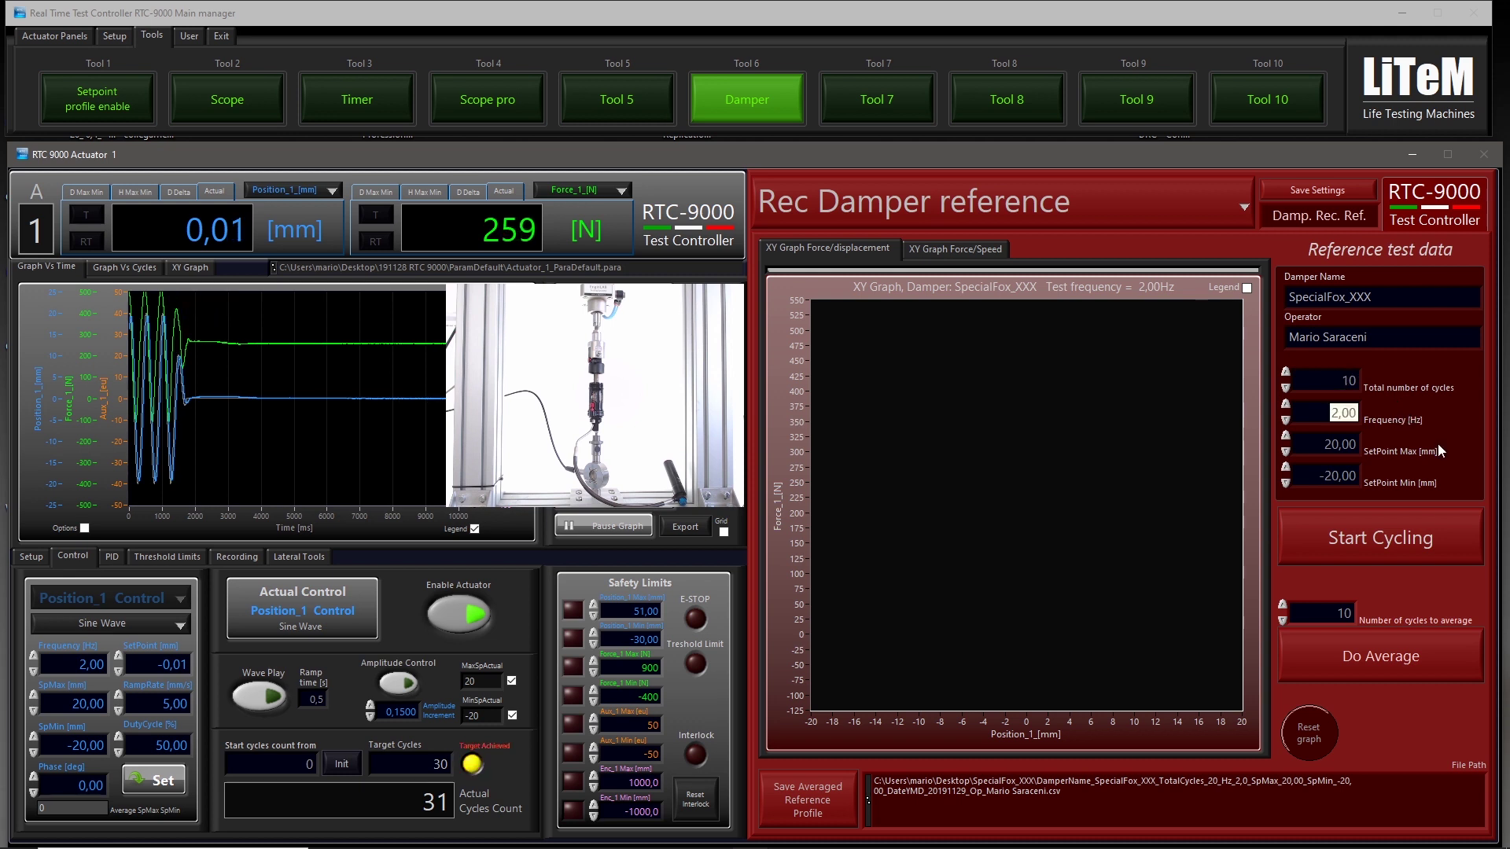
{"action": "type", "text": "0,20"}
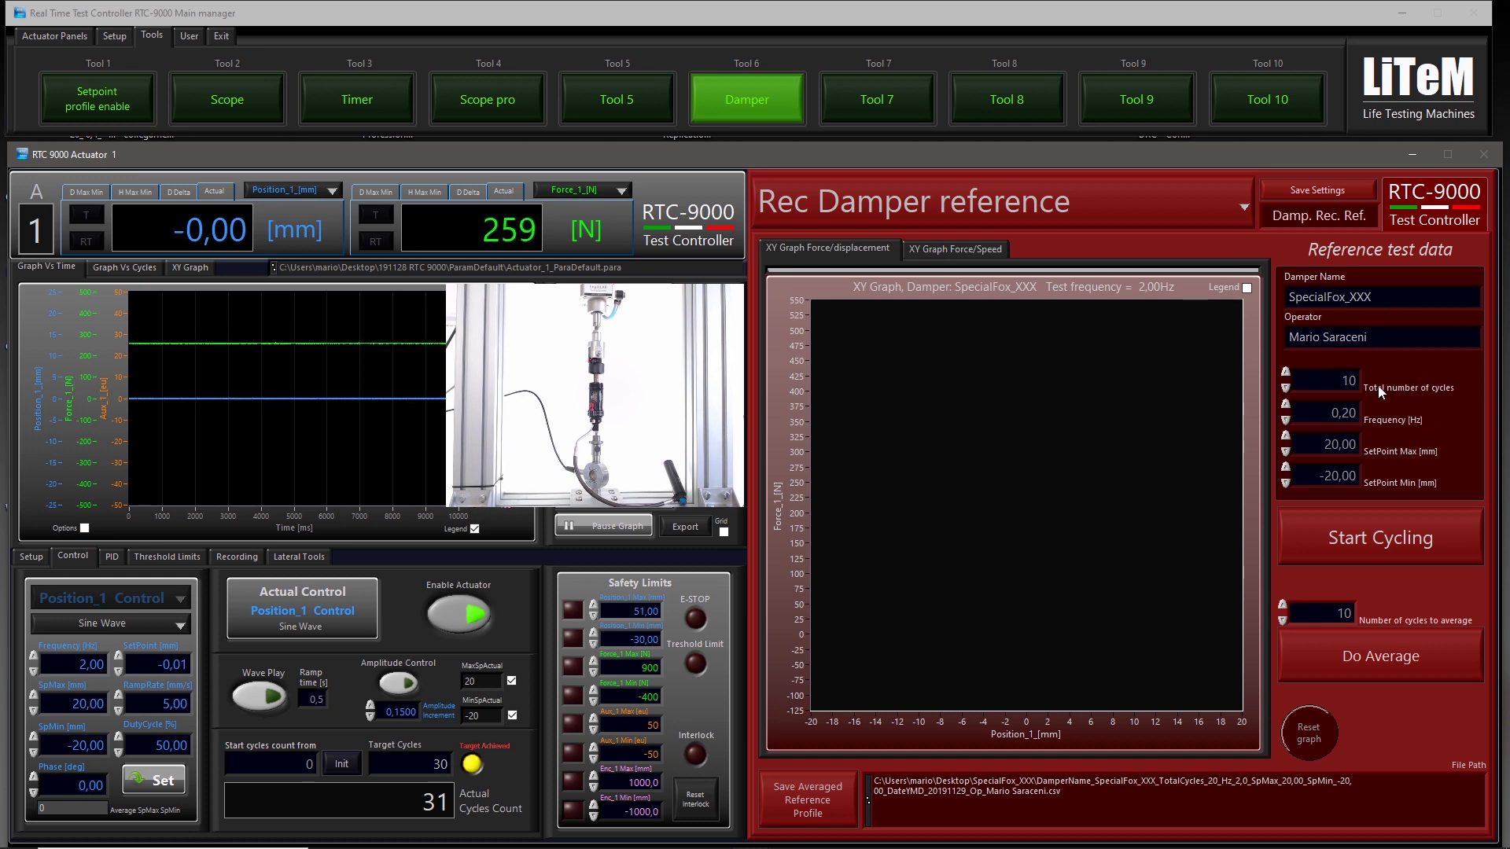
Step: Enter SpecialFox_XXX as the damper name in the reference test data and go to the operator field
{"action": "left_click_drag", "start_coordinate": [1374, 297], "coordinate": [1287, 297]}
{"action": "key", "text": "ctrl+c"}
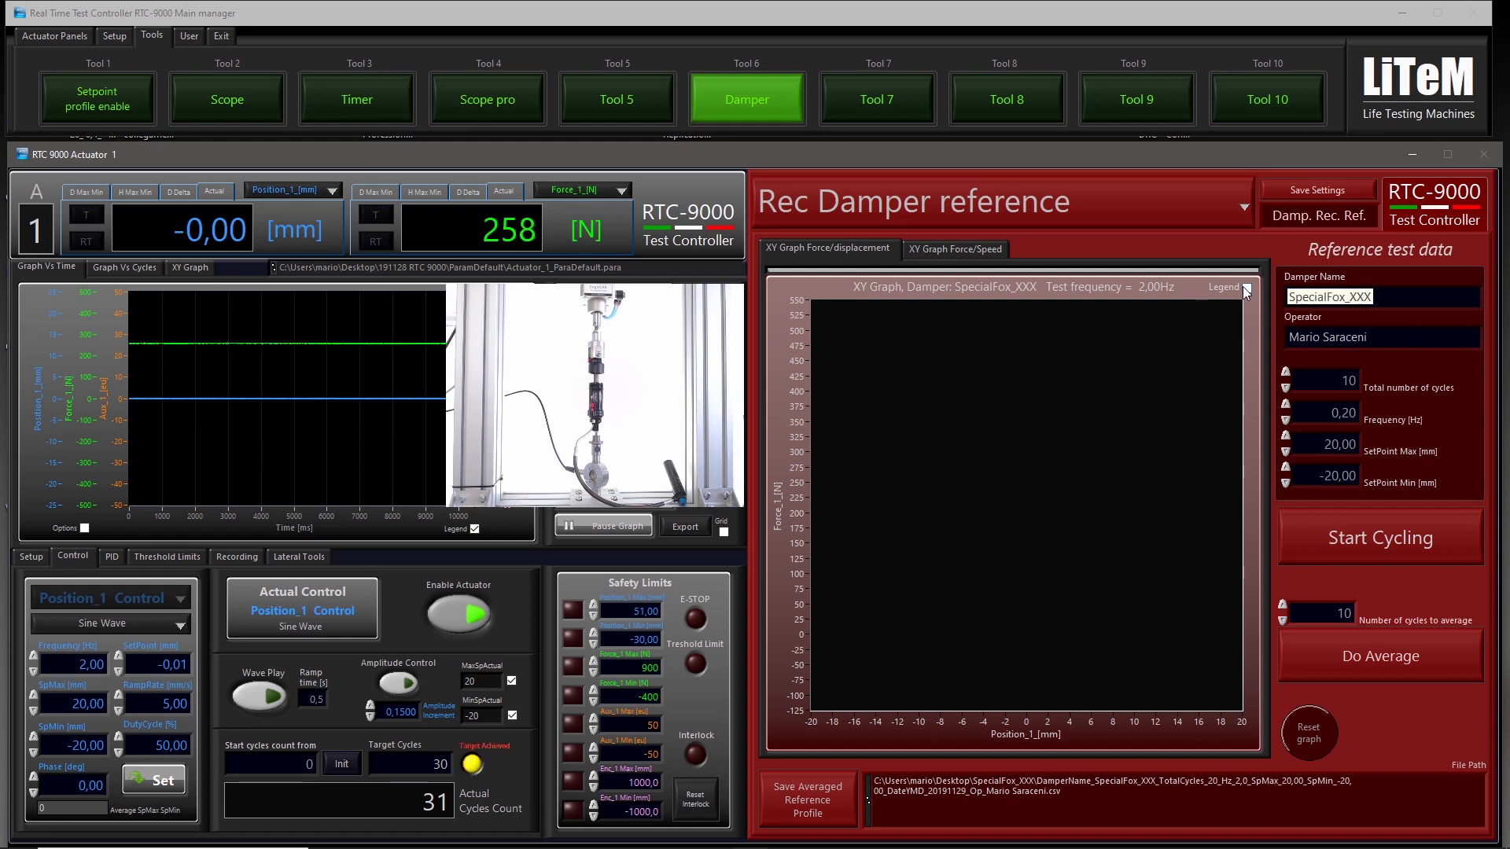
{"action": "type", "text": "Special"}
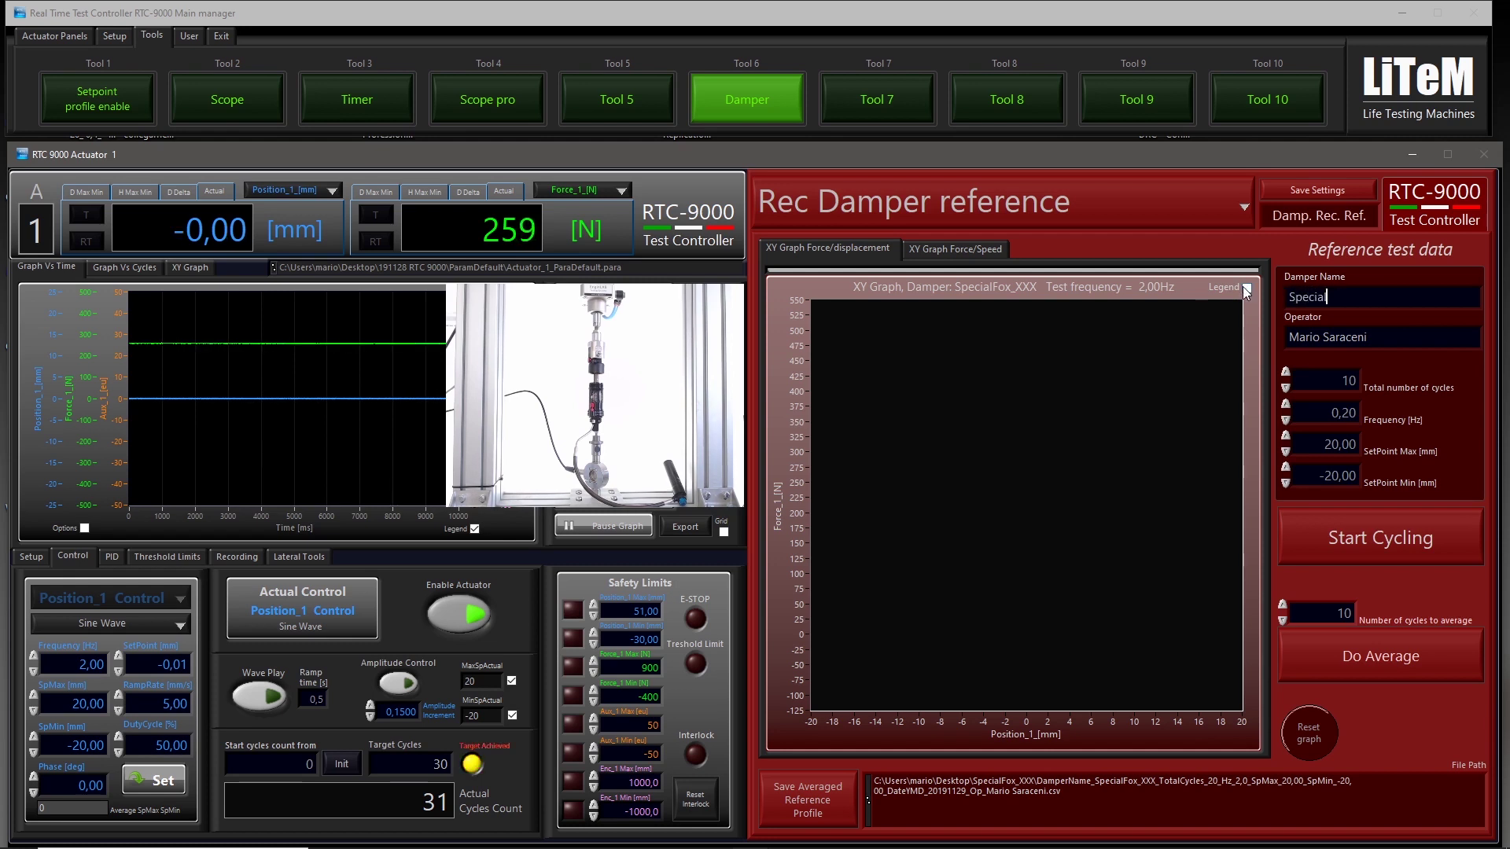
{"action": "type", "text": "Fox"}
{"action": "type", "text": "_XXX"}
{"action": "left_click", "coordinate": [1367, 337]}
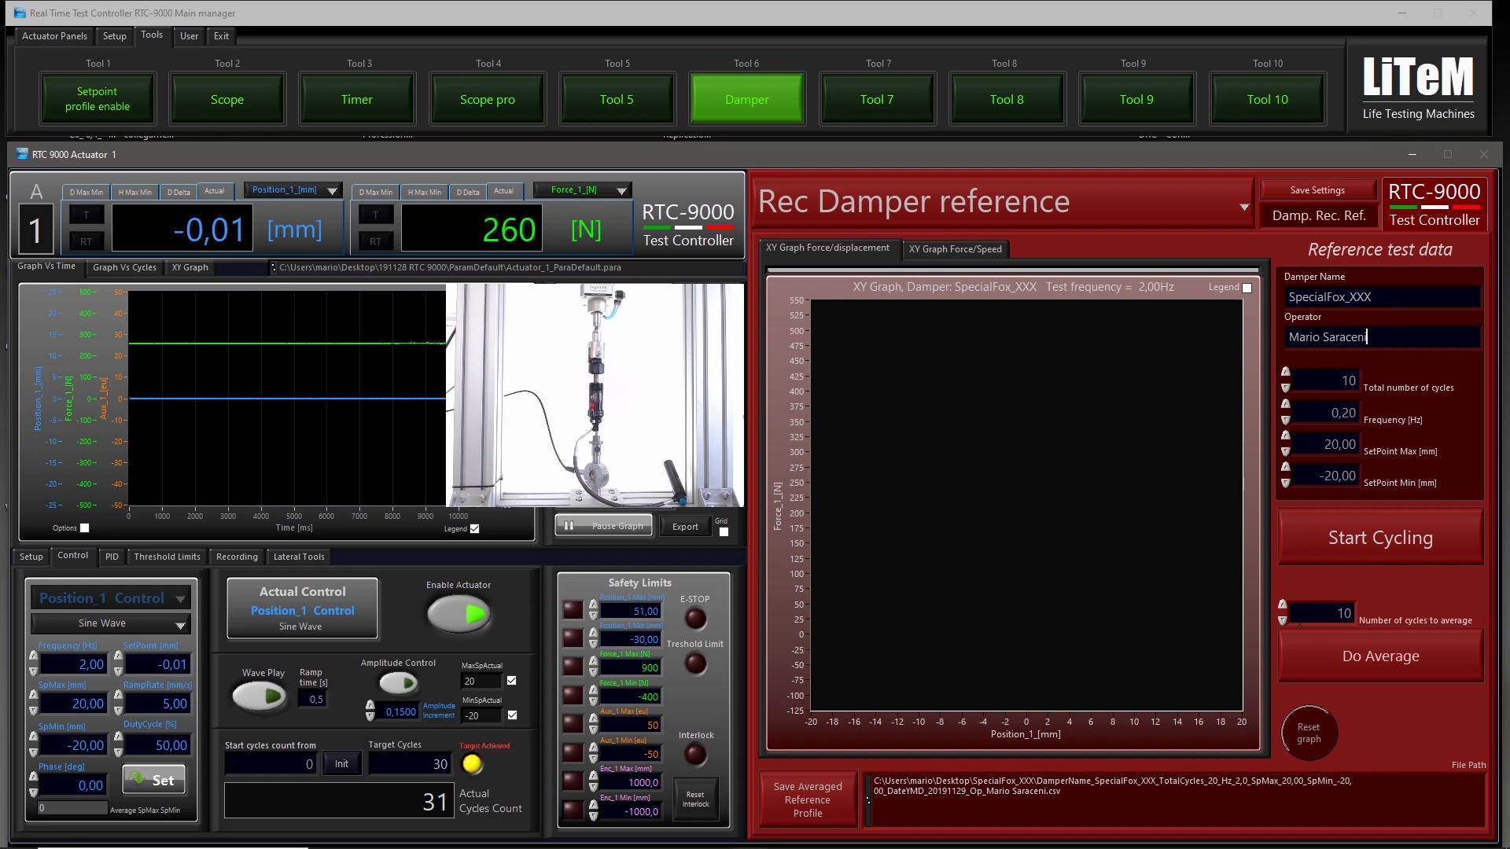
Step: Start the reference cycling, move the safety prompt aside, and confirm that the test will start
{"action": "left_click", "coordinate": [1324, 544]}
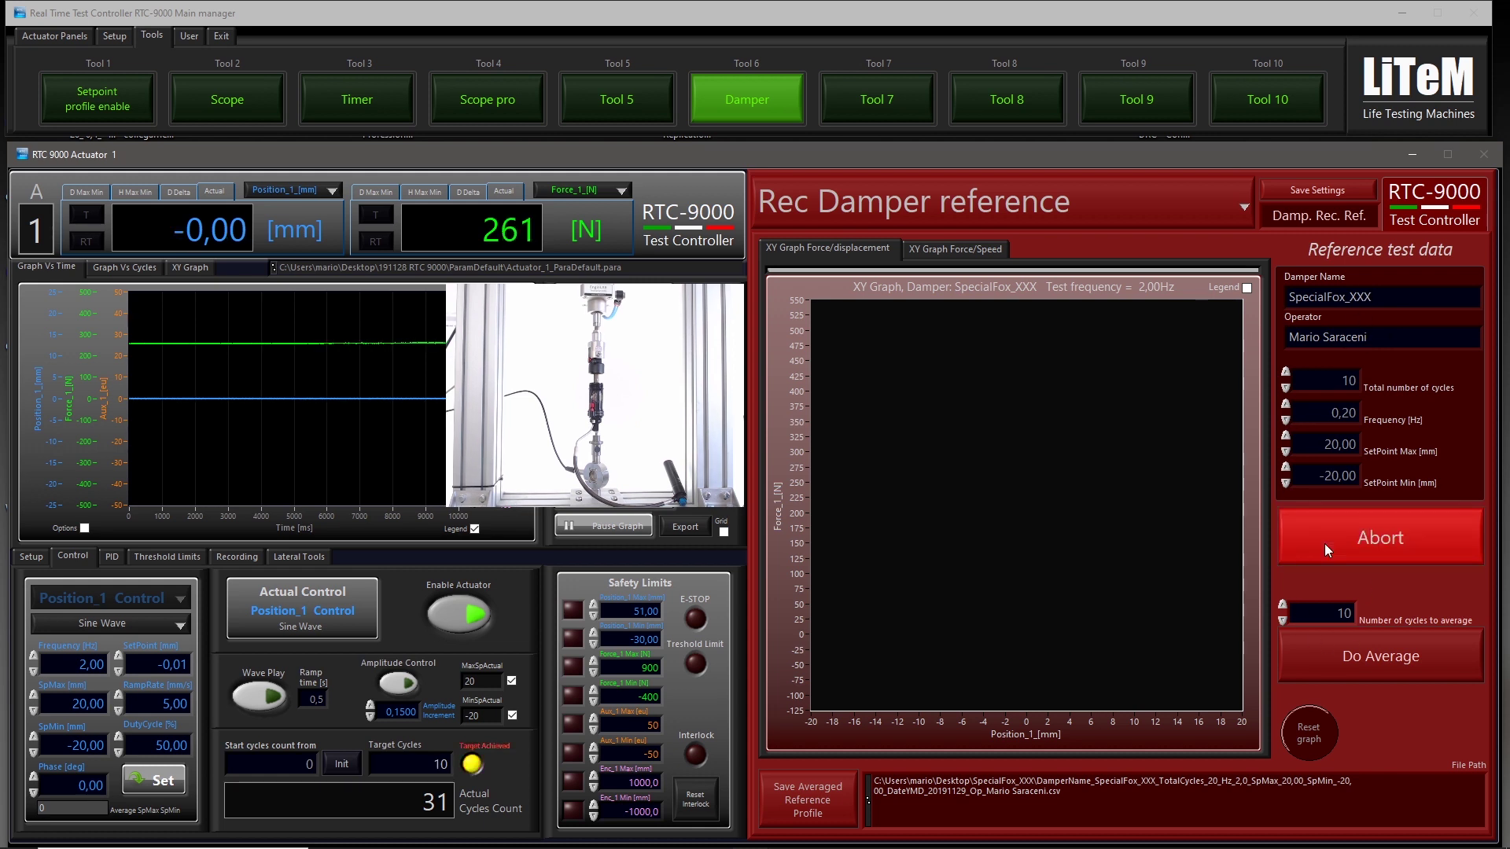
{"action": "left_click_drag", "start_coordinate": [796, 456], "coordinate": [1135, 475]}
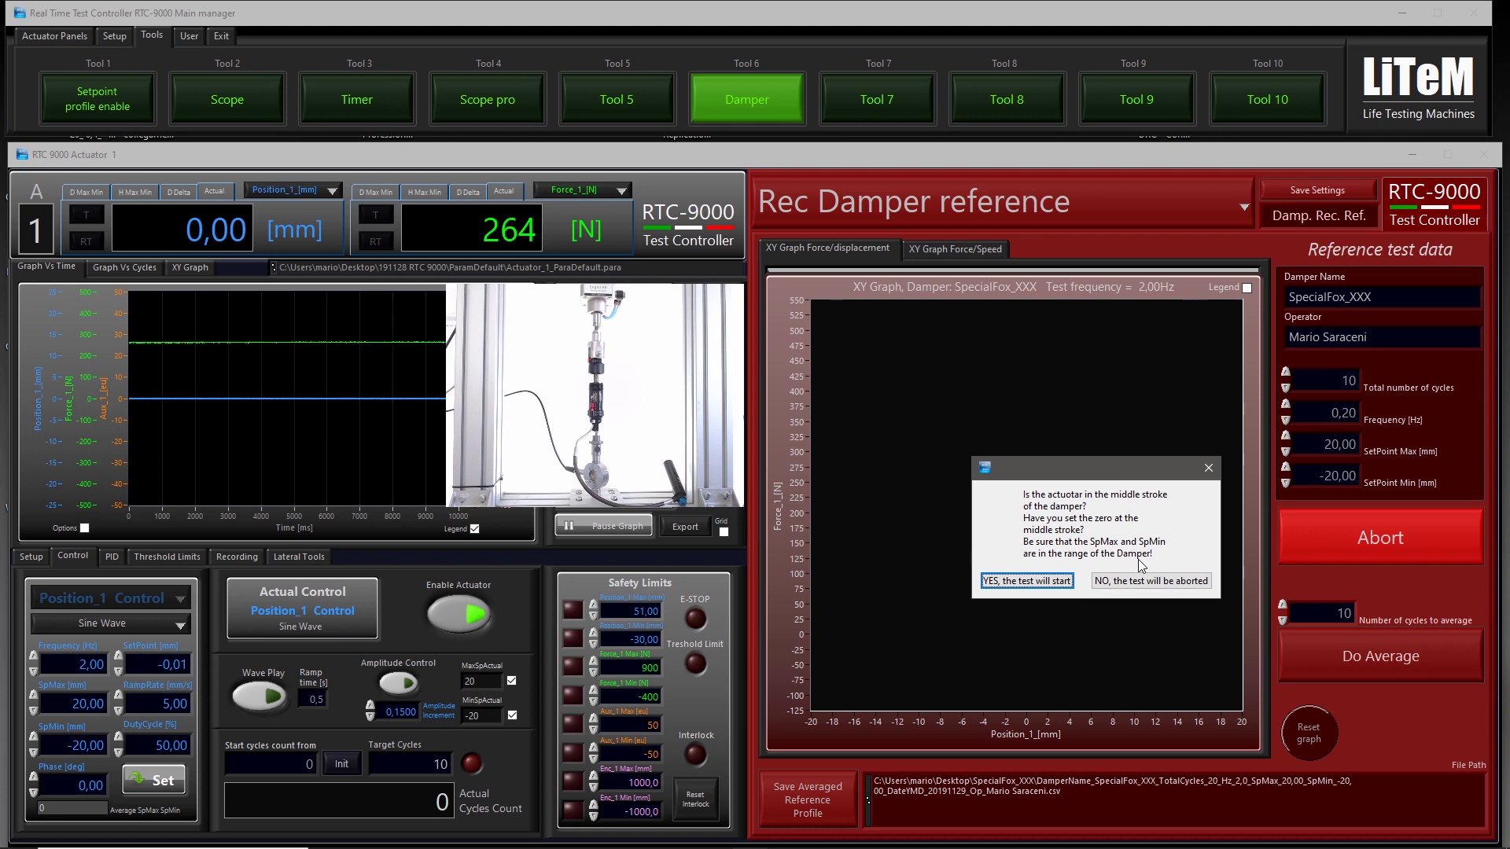
{"action": "left_click_drag", "start_coordinate": [1098, 464], "coordinate": [1127, 479]}
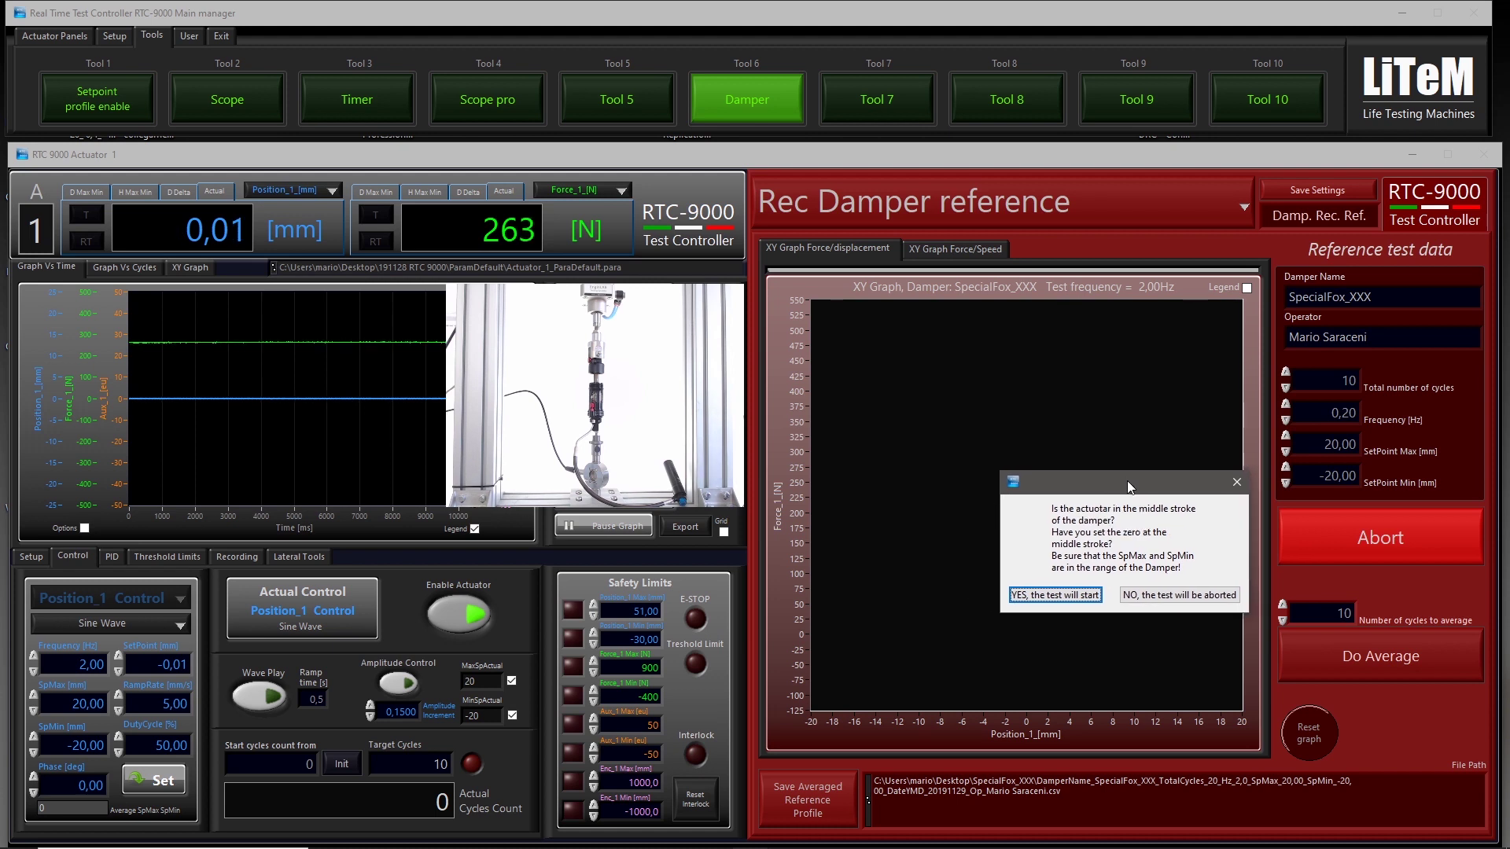
{"action": "left_click", "coordinate": [1062, 600]}
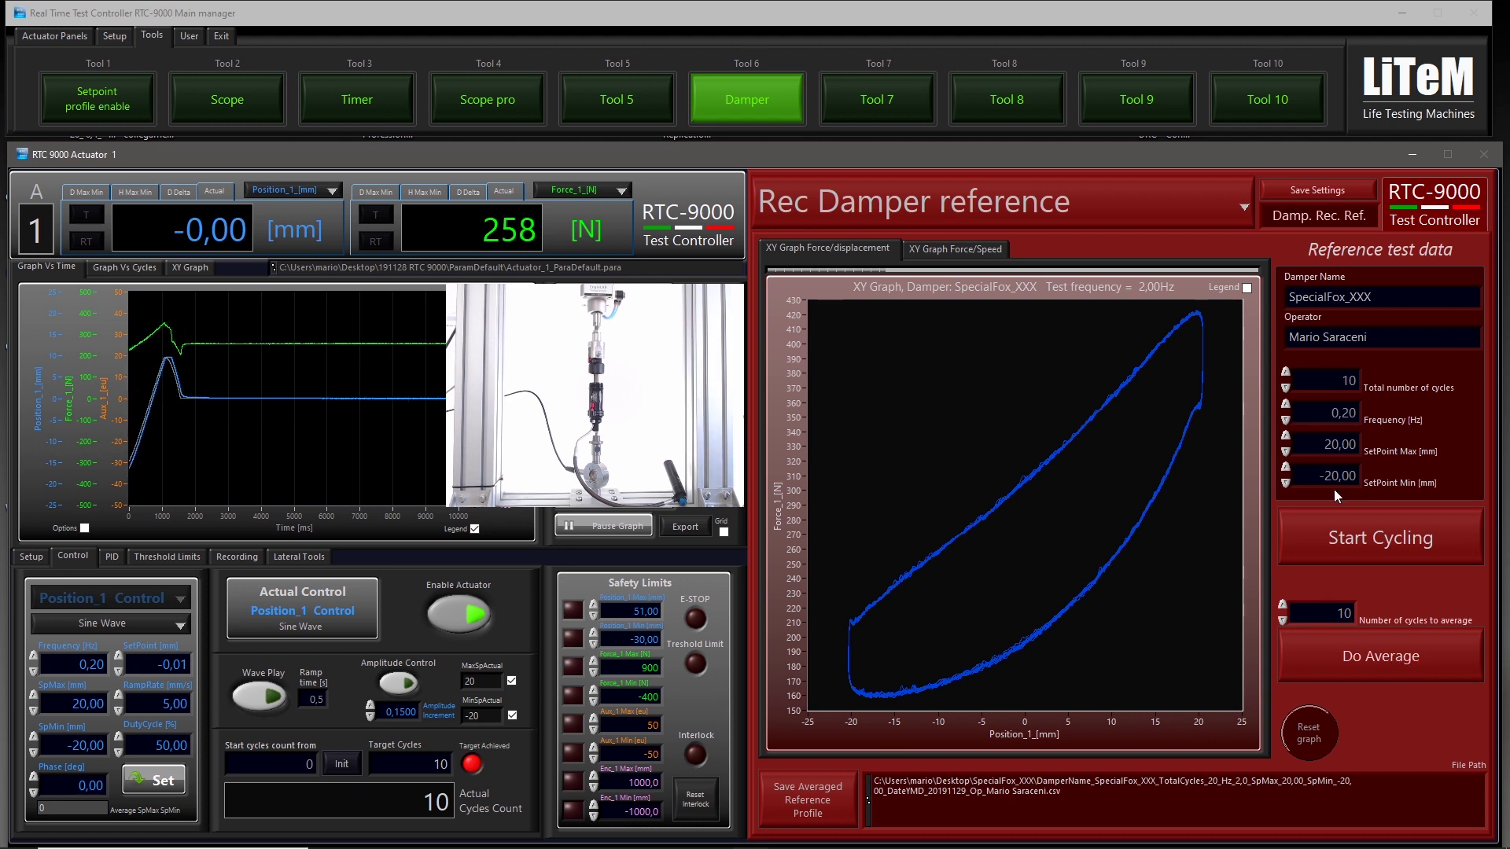
Step: Average the recorded reference cycles, first over 7 cycles and finally over 6
{"action": "left_click", "coordinate": [1348, 666]}
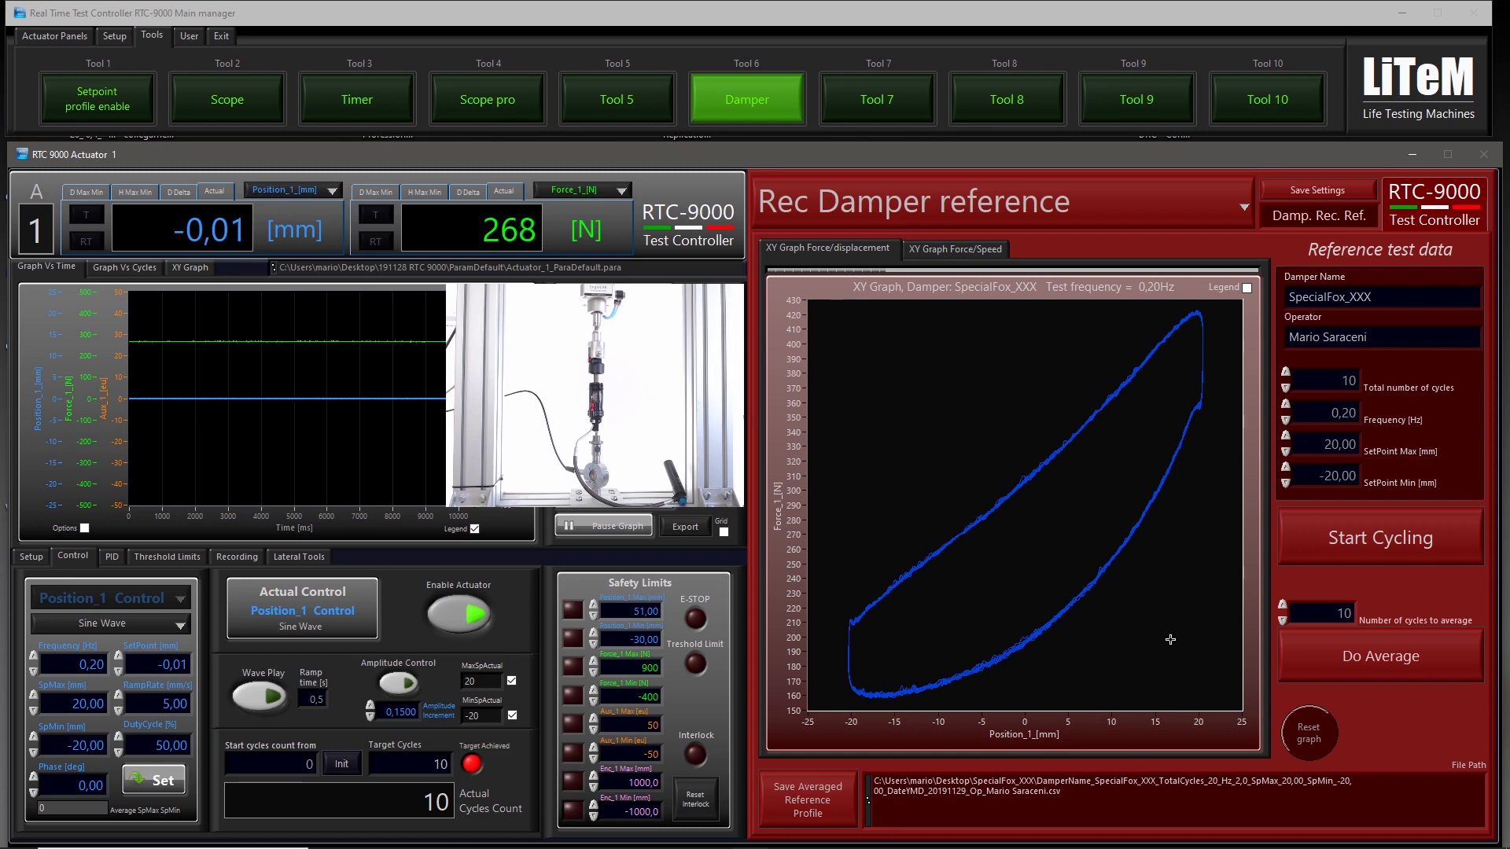
{"action": "double_click", "coordinate": [1345, 613]}
{"action": "type", "text": "987"}
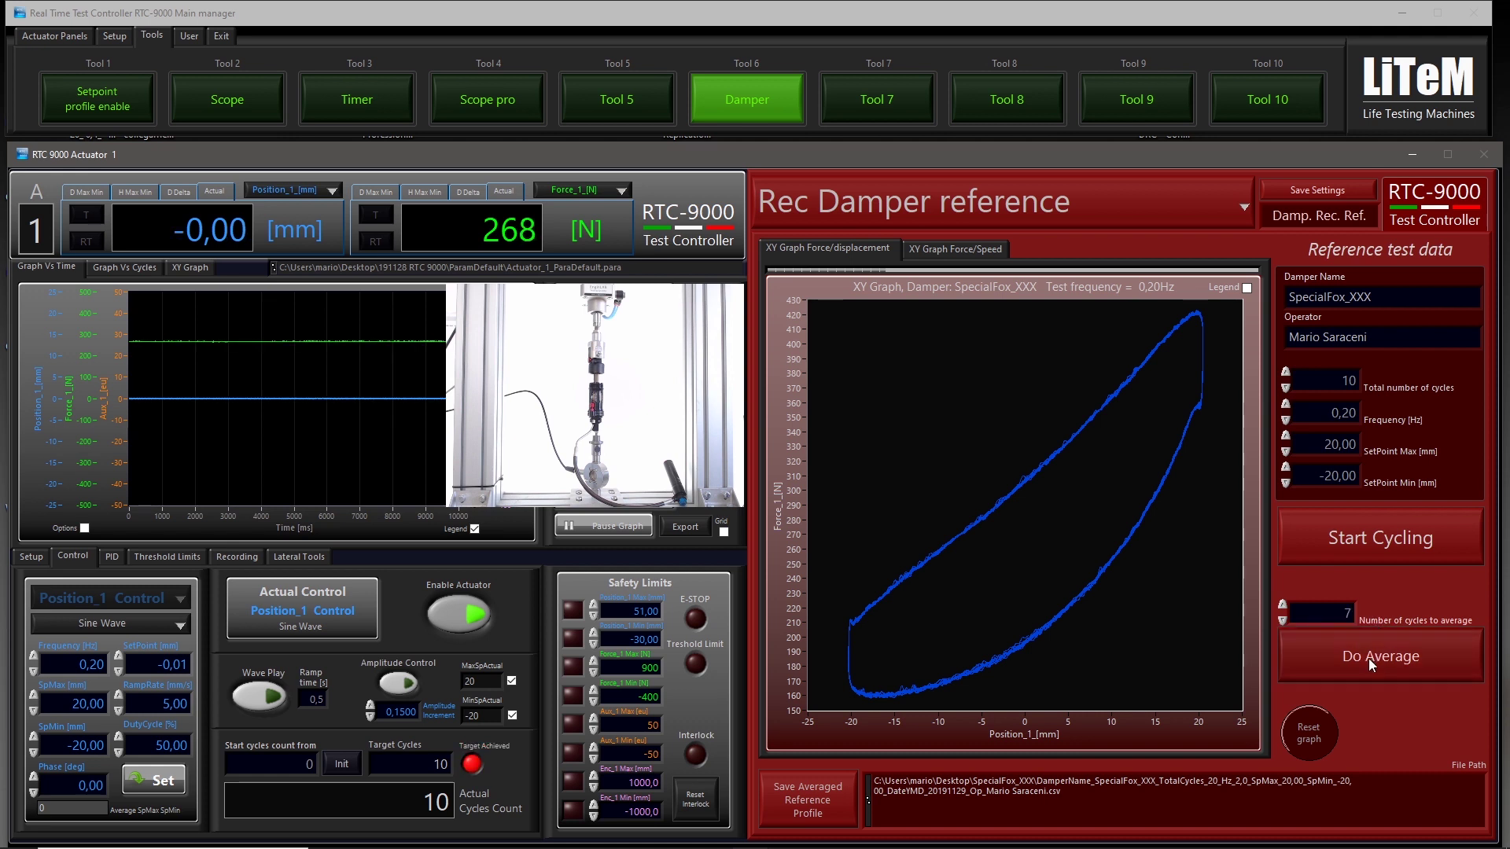
{"action": "left_click", "coordinate": [1368, 659]}
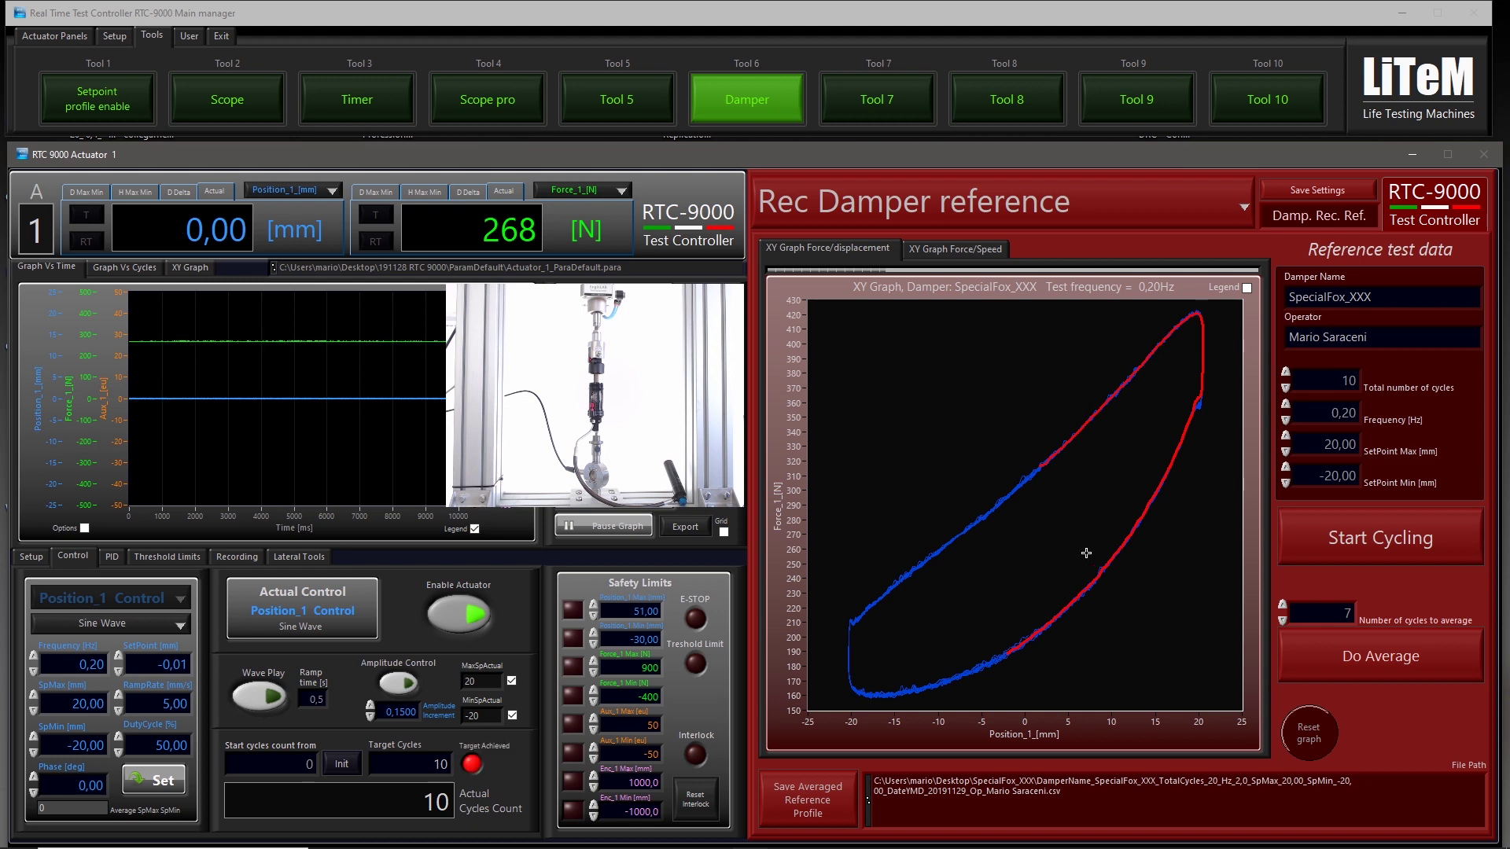
{"action": "type", "text": "6"}
{"action": "left_click", "coordinate": [1389, 665]}
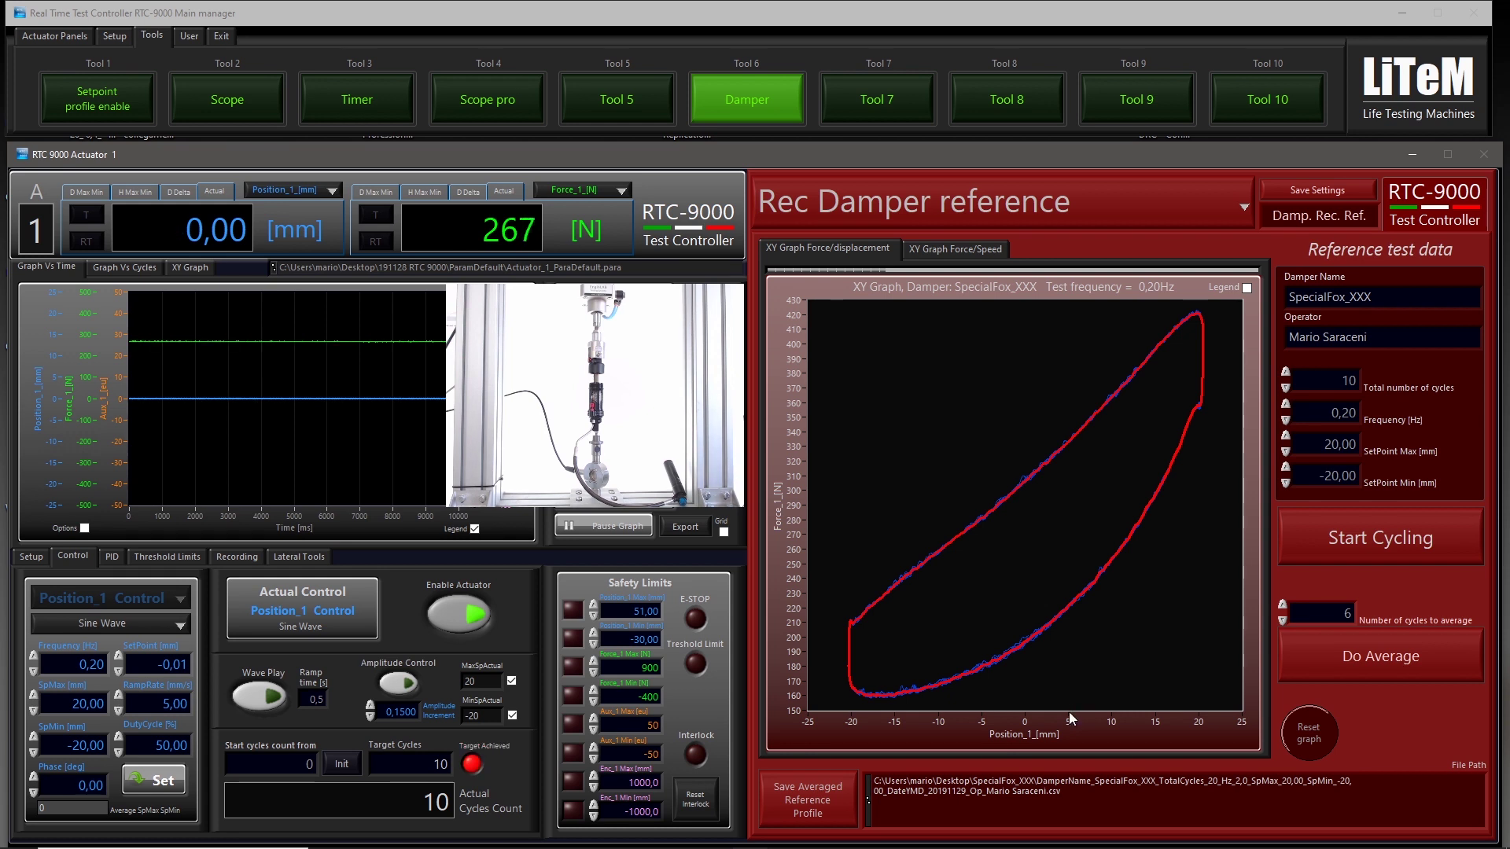
Step: Average the recorded 0,20 Hz reference cycles again, using 6 as the number of cycles to average
{"action": "left_click", "coordinate": [1346, 613]}
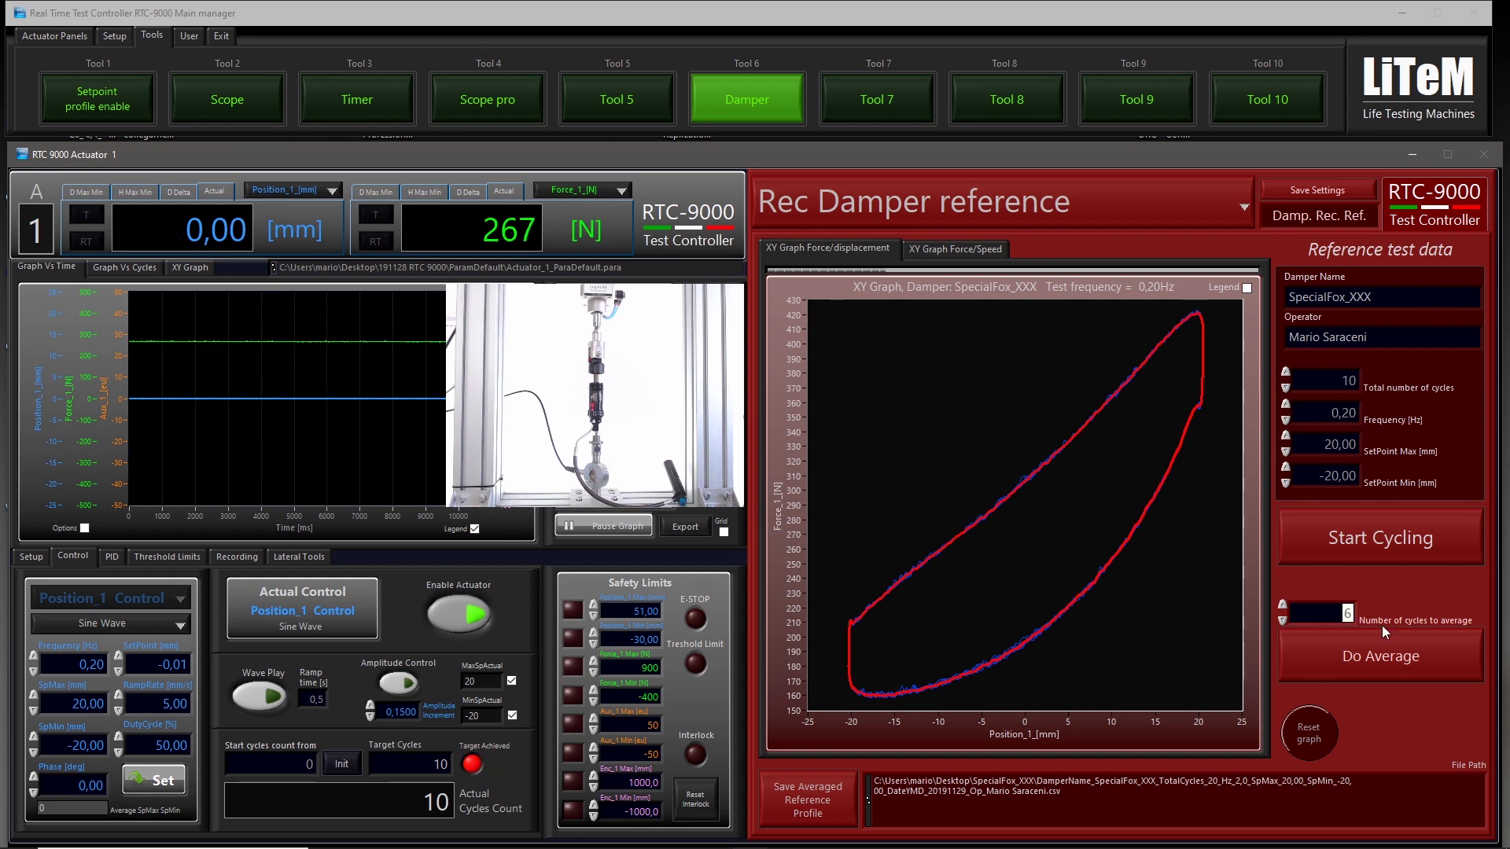
{"action": "left_click", "coordinate": [1367, 667]}
{"action": "left_click", "coordinate": [1346, 613]}
{"action": "type", "text": "6"}
{"action": "left_click", "coordinate": [1403, 653]}
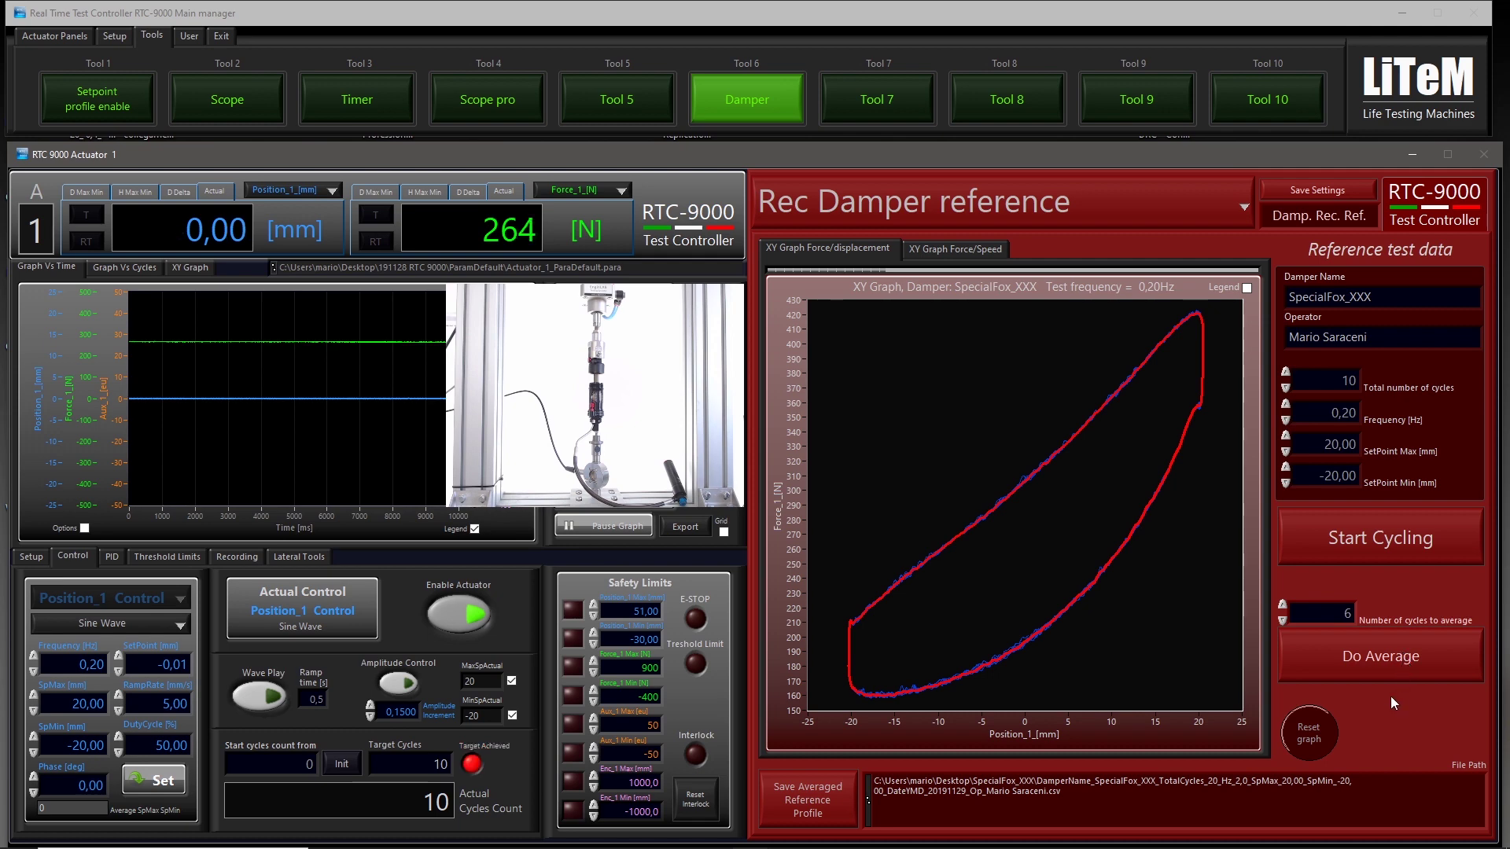
Step: Save the averaged reference profile in a new desktop folder named SpecialFox_XXX
{"action": "left_click", "coordinate": [828, 800]}
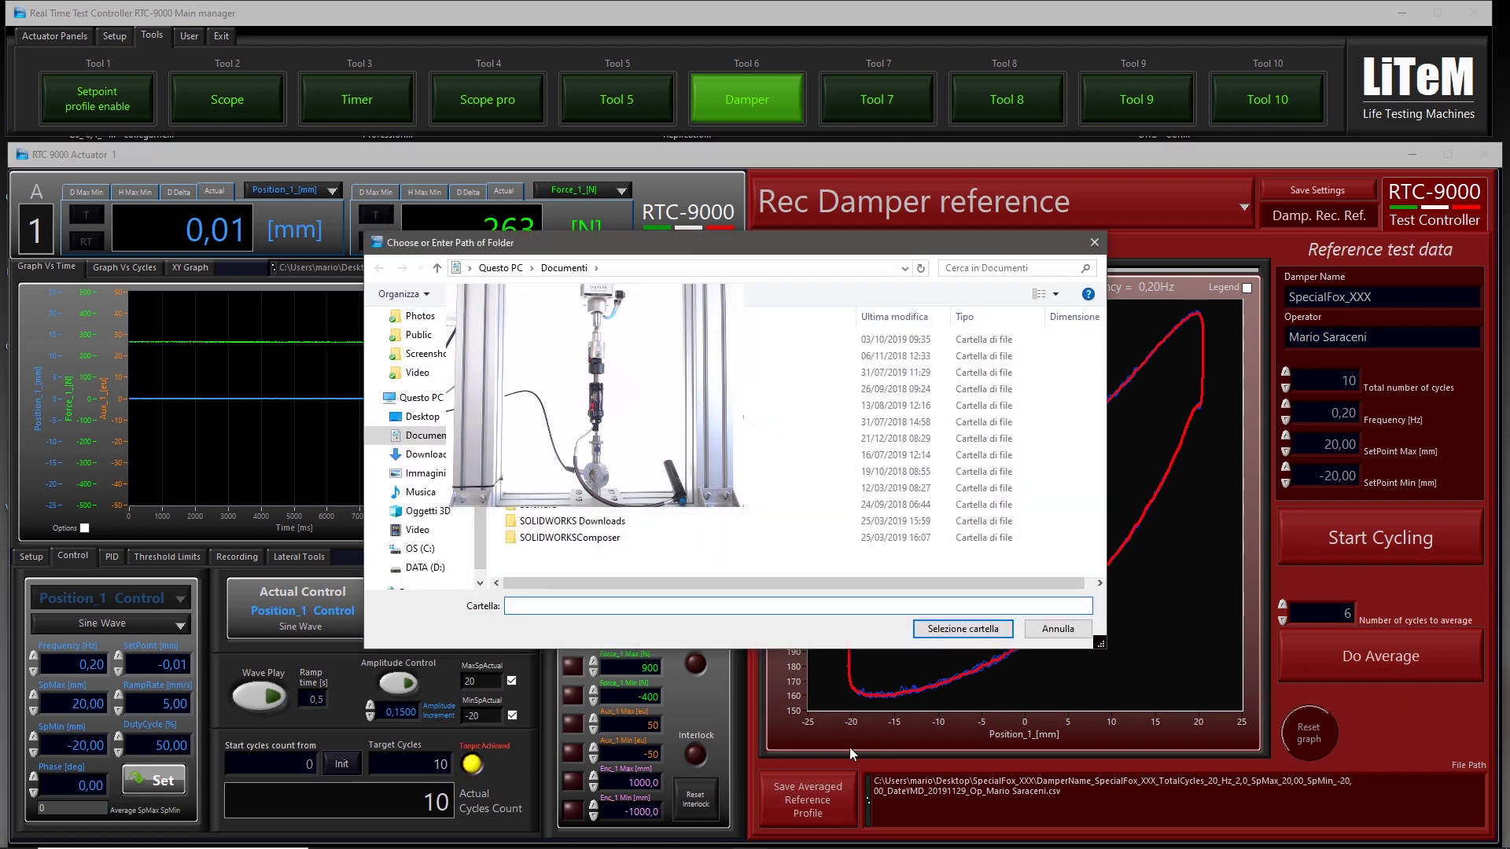
{"action": "left_click", "coordinate": [425, 417]}
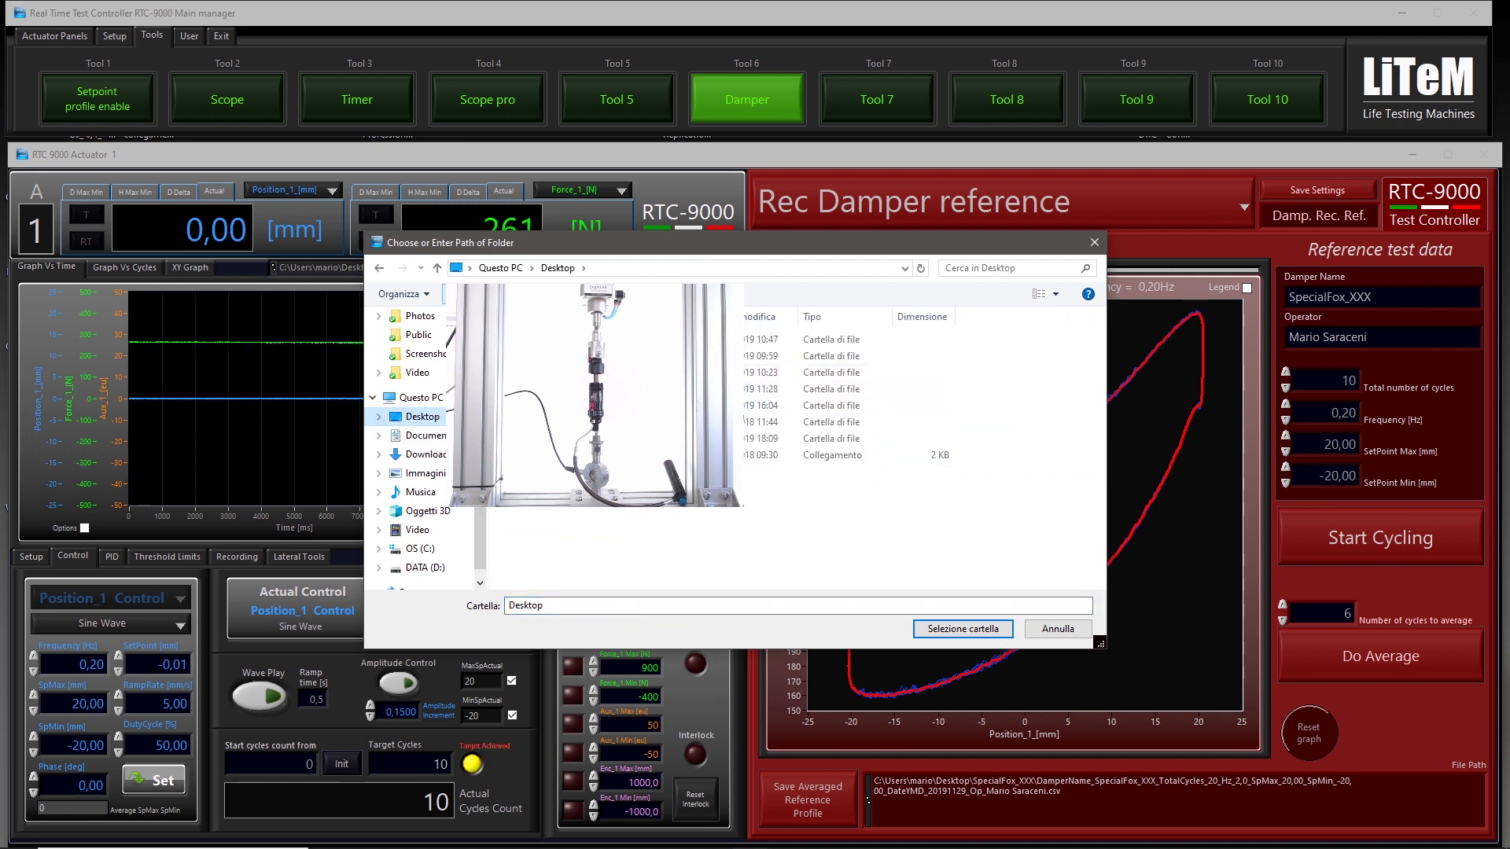
{"action": "key", "text": "ctrl+shift+n"}
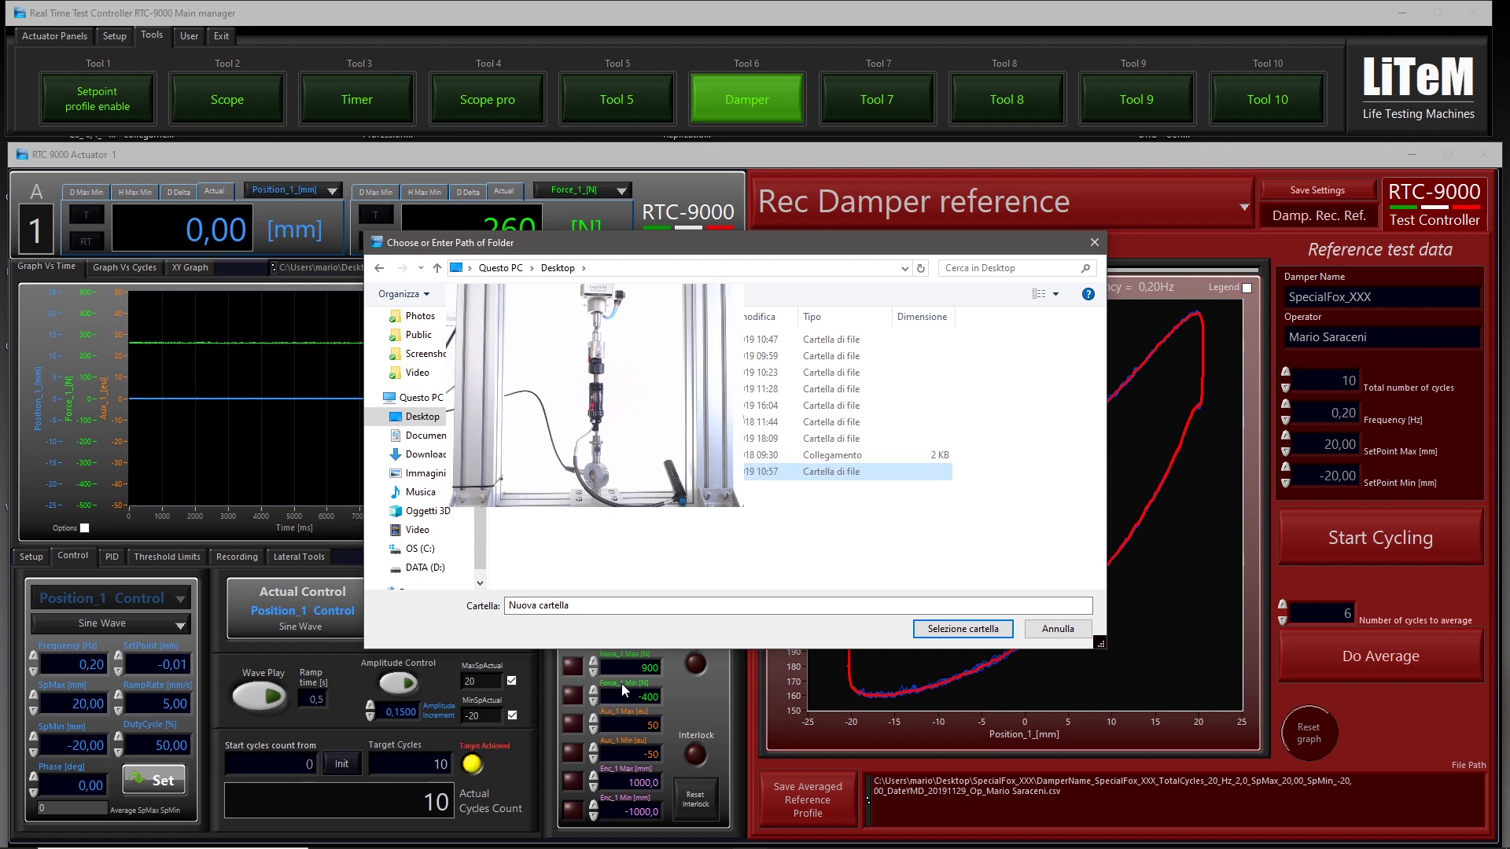
{"action": "key", "text": "ctrl+a"}
{"action": "key", "text": "ctrl+v"}
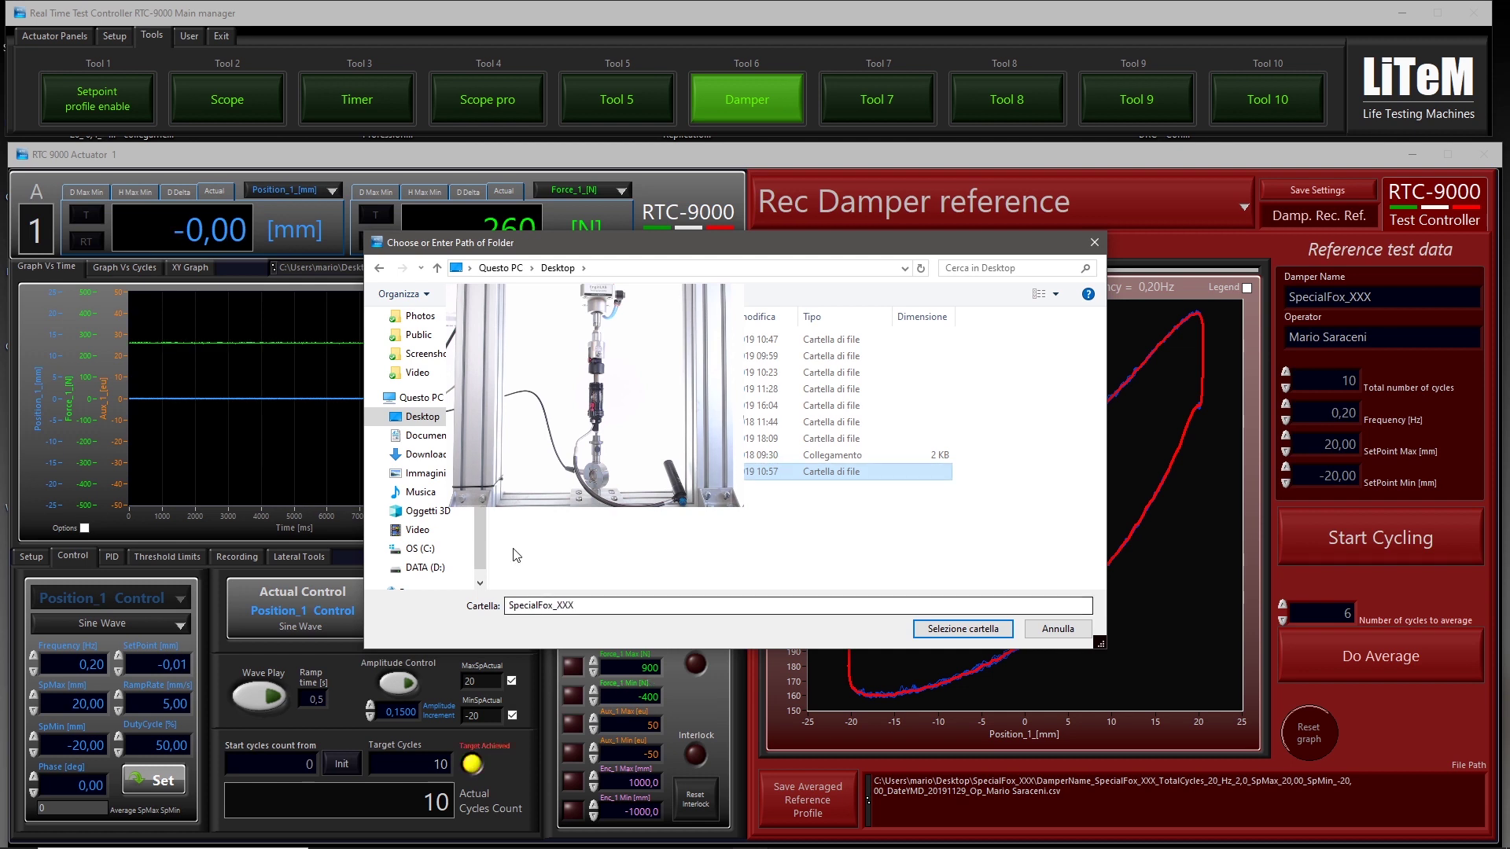
{"action": "key", "text": "Return"}
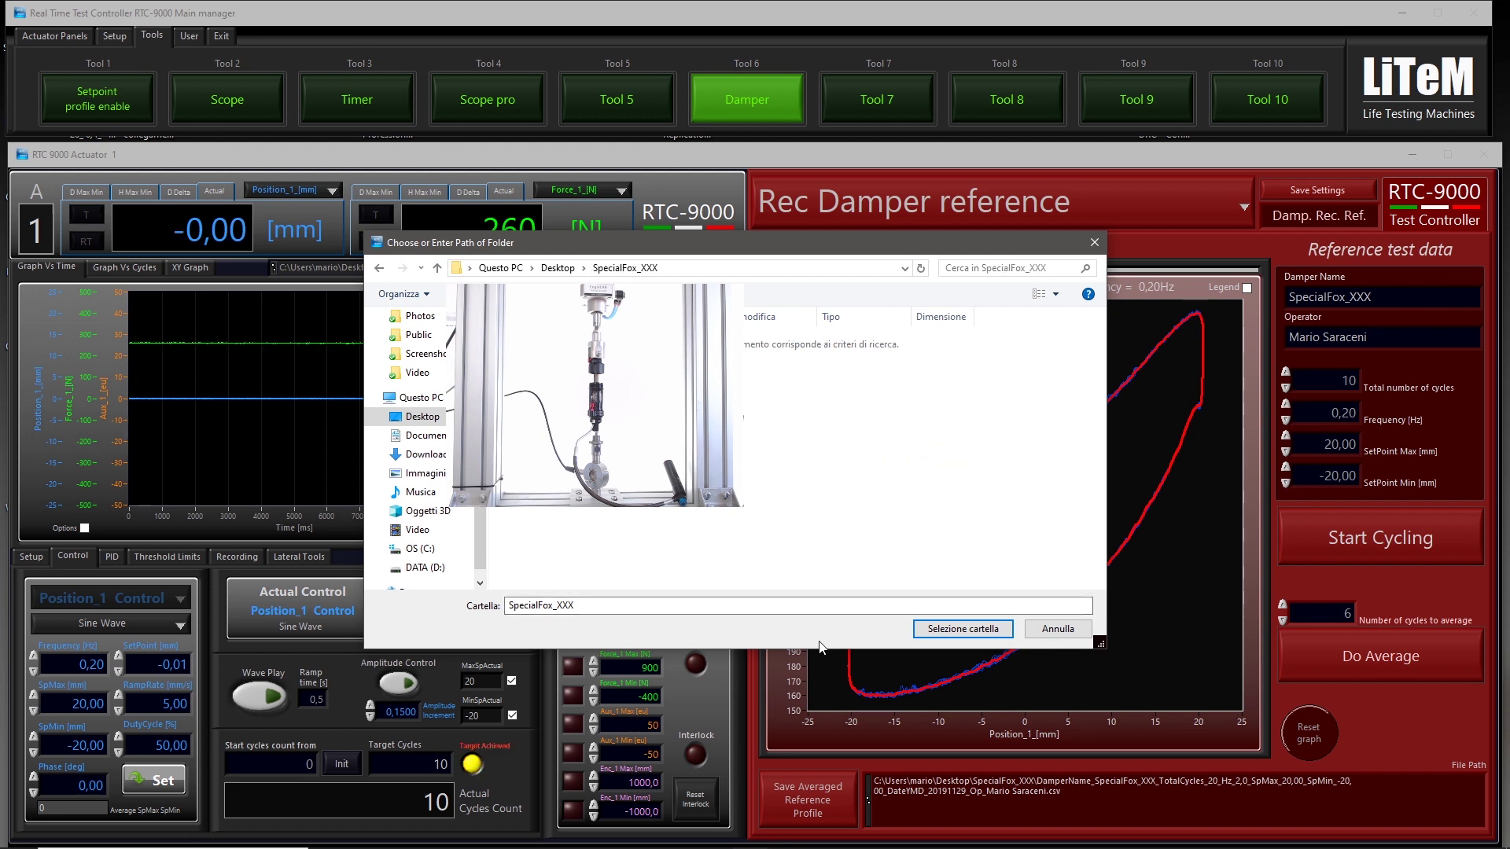
{"action": "left_click_drag", "start_coordinate": [786, 243], "coordinate": [806, 272]}
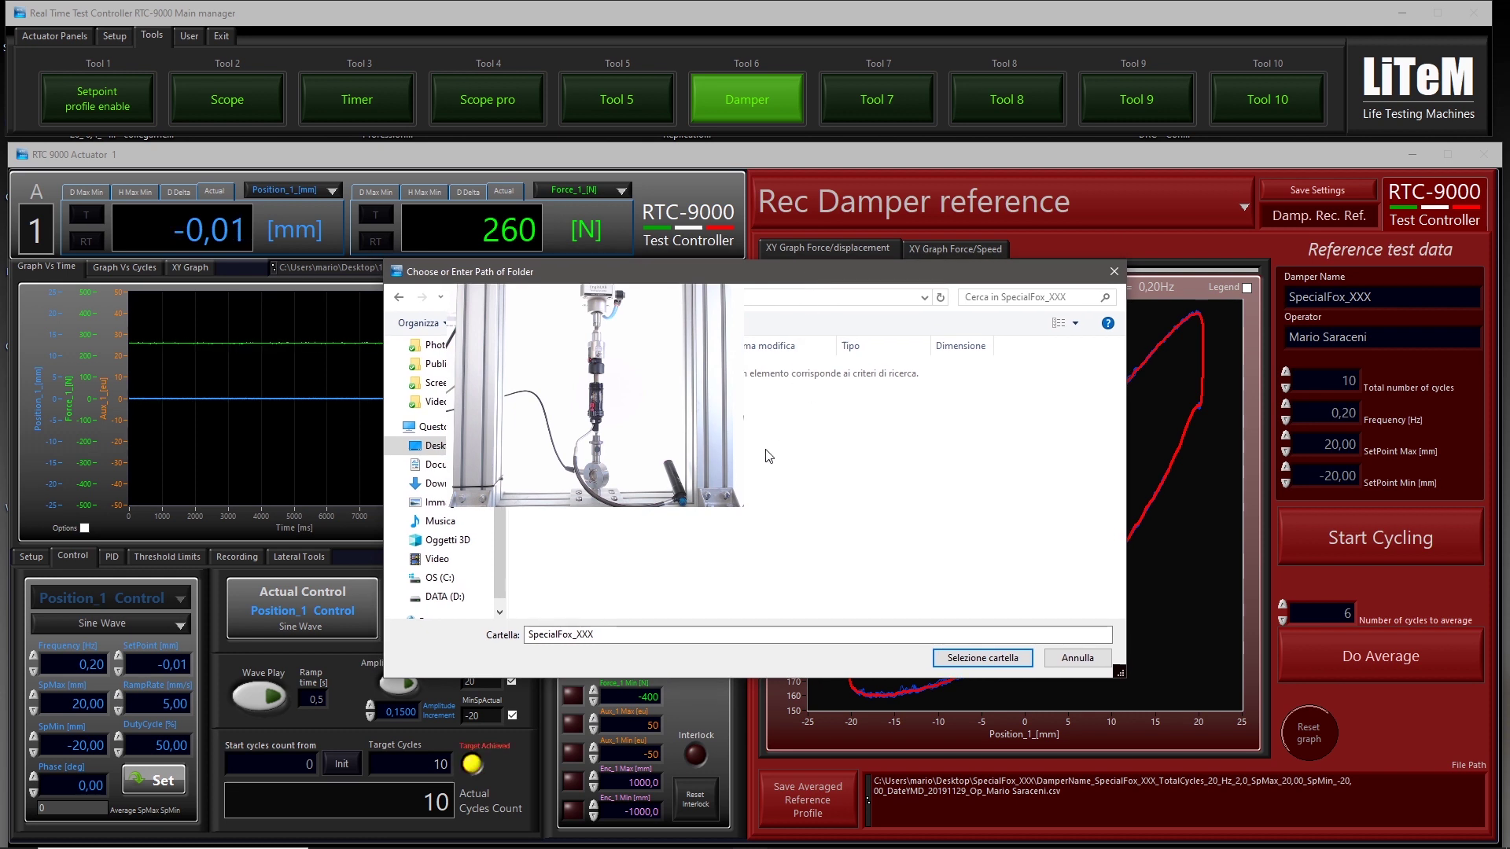
{"action": "left_click", "coordinate": [975, 660]}
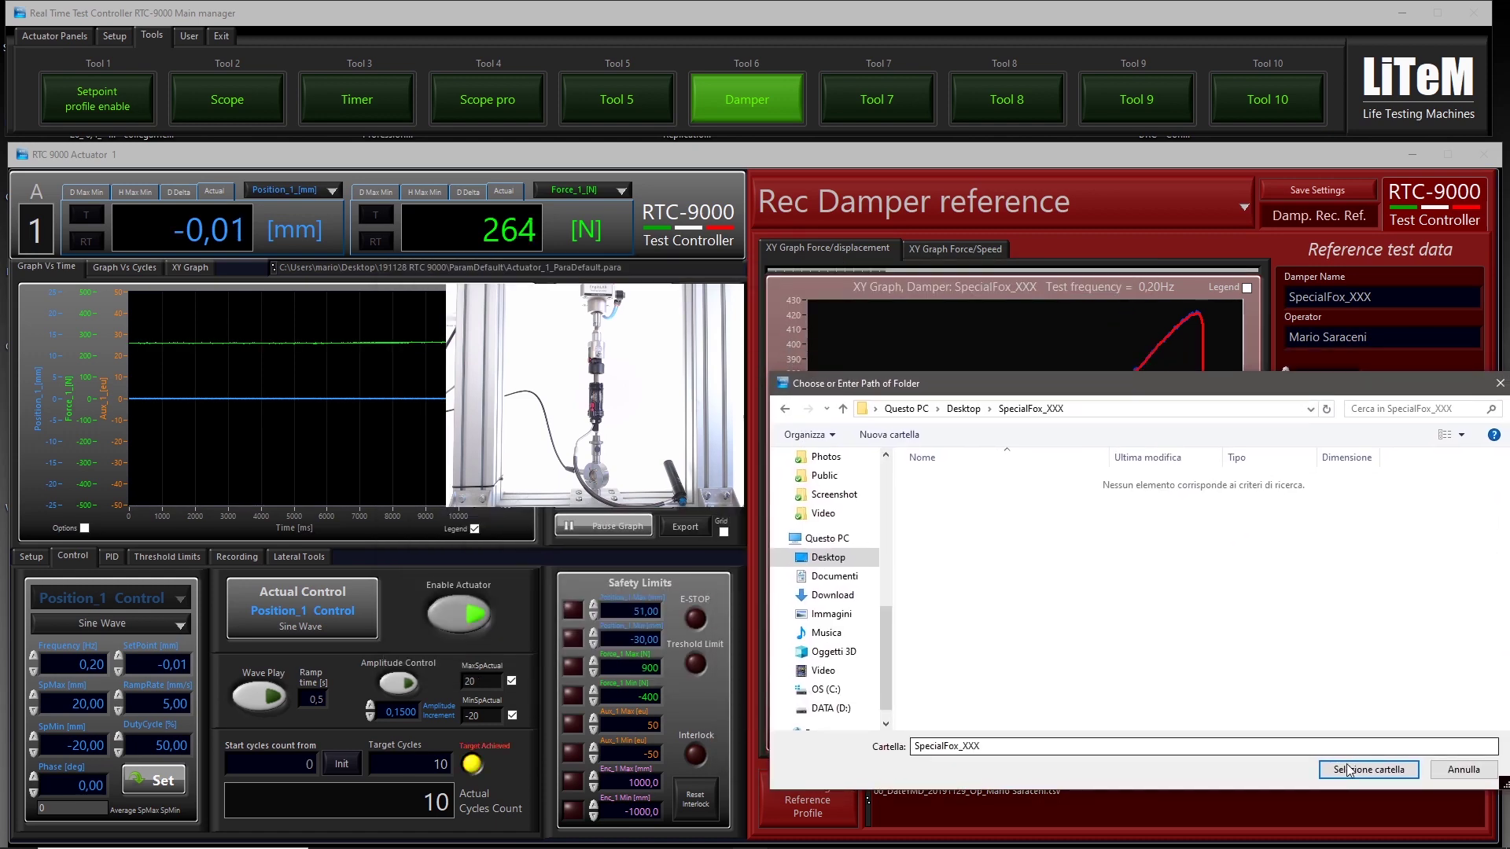
{"action": "left_click", "coordinate": [1353, 771]}
Step: Open the SpecialFox_XXX folder from the desktop, examine the name of the saved reference file, and close the folder
{"action": "left_click_drag", "start_coordinate": [312, 7], "coordinate": [357, 9]}
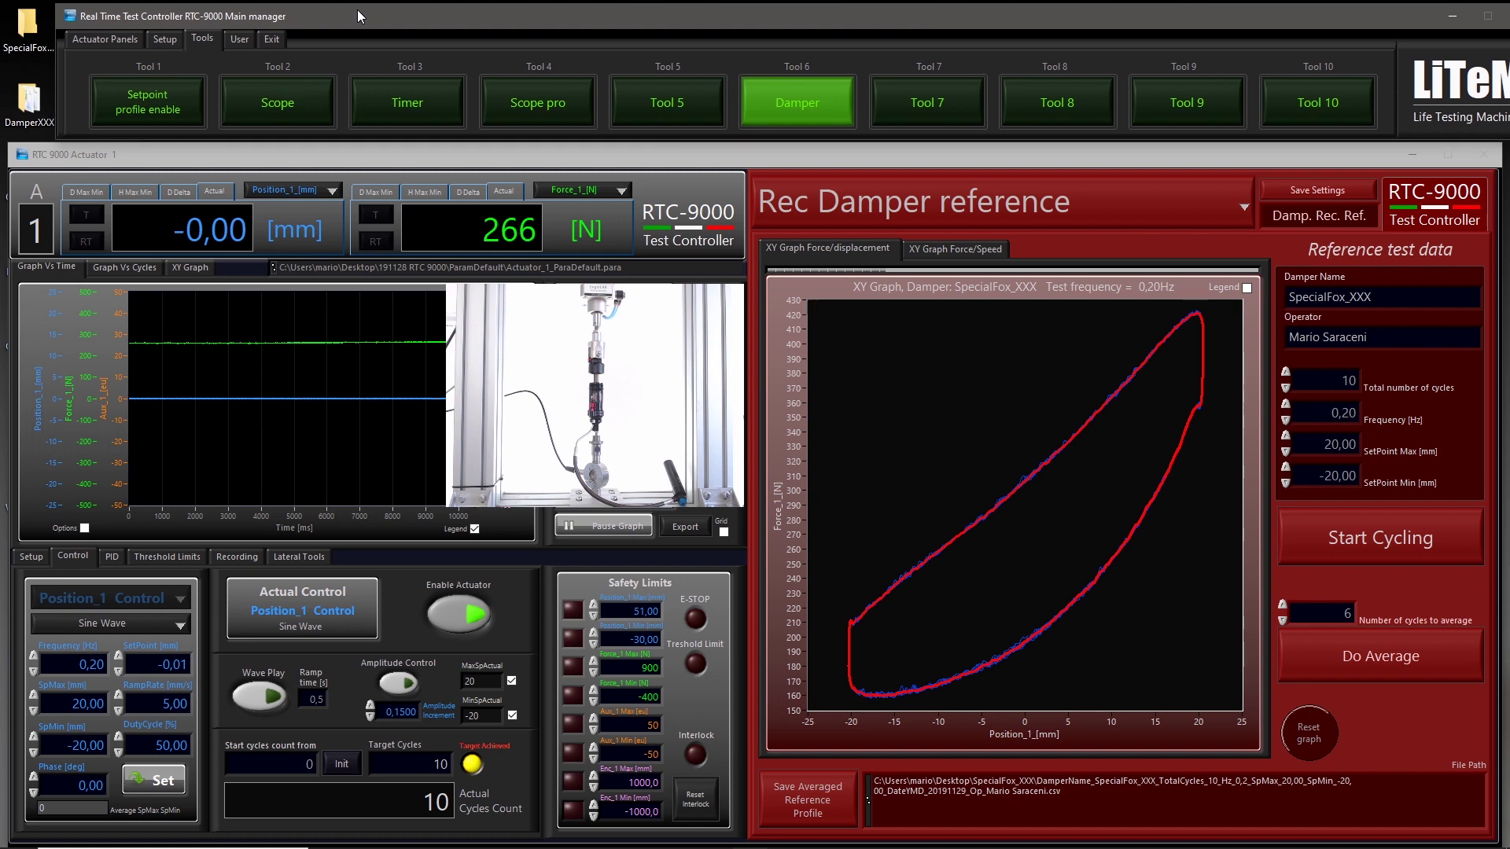
{"action": "double_click", "coordinate": [28, 28]}
{"action": "left_click_drag", "start_coordinate": [865, 305], "coordinate": [902, 347]}
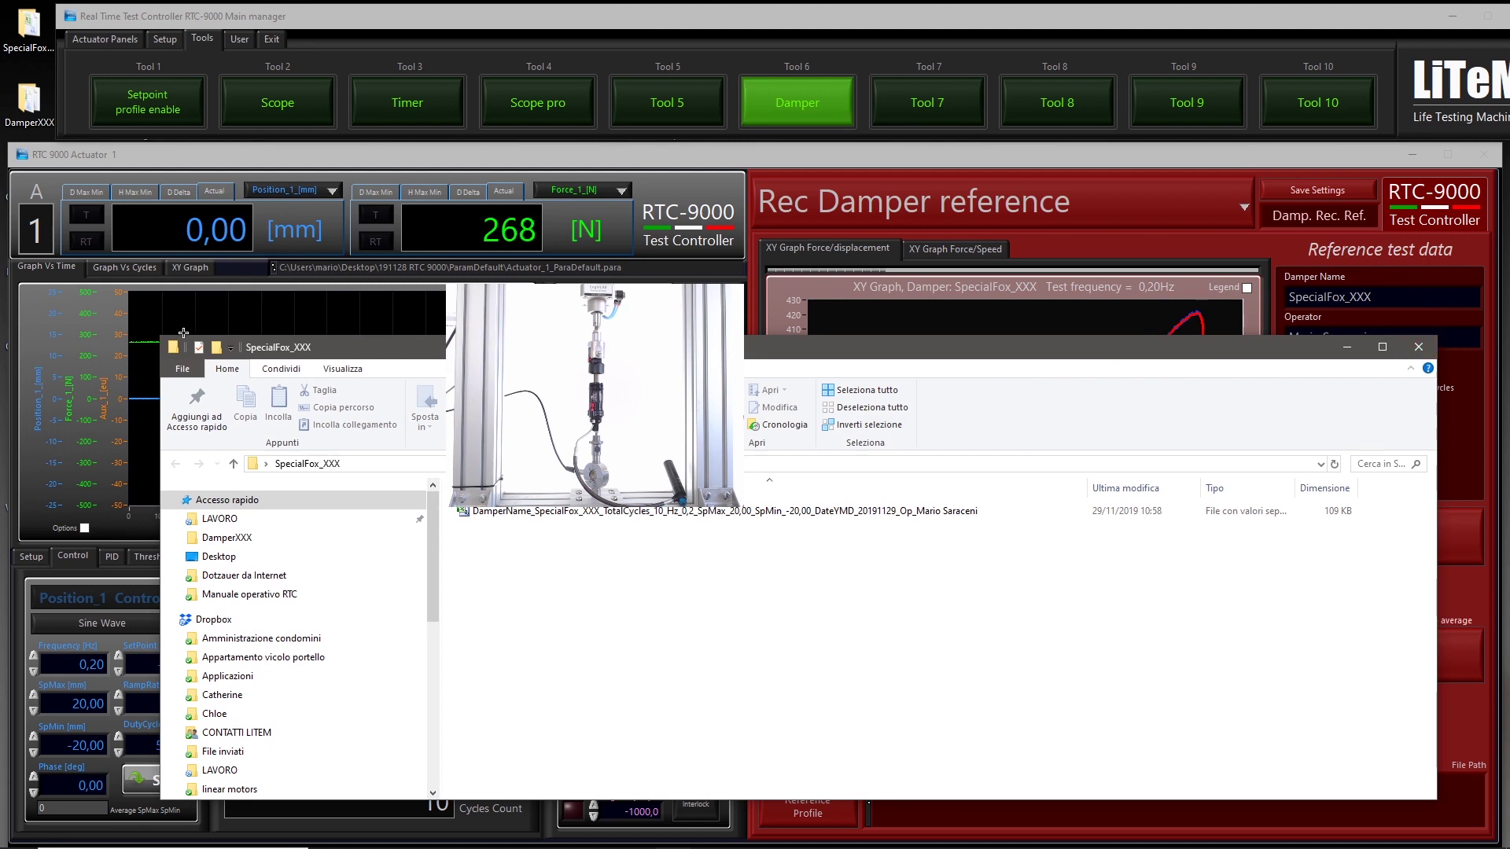
{"action": "left_click_drag", "start_coordinate": [163, 340], "coordinate": [580, 479]}
{"action": "left_click_drag", "start_coordinate": [928, 487], "coordinate": [952, 467]}
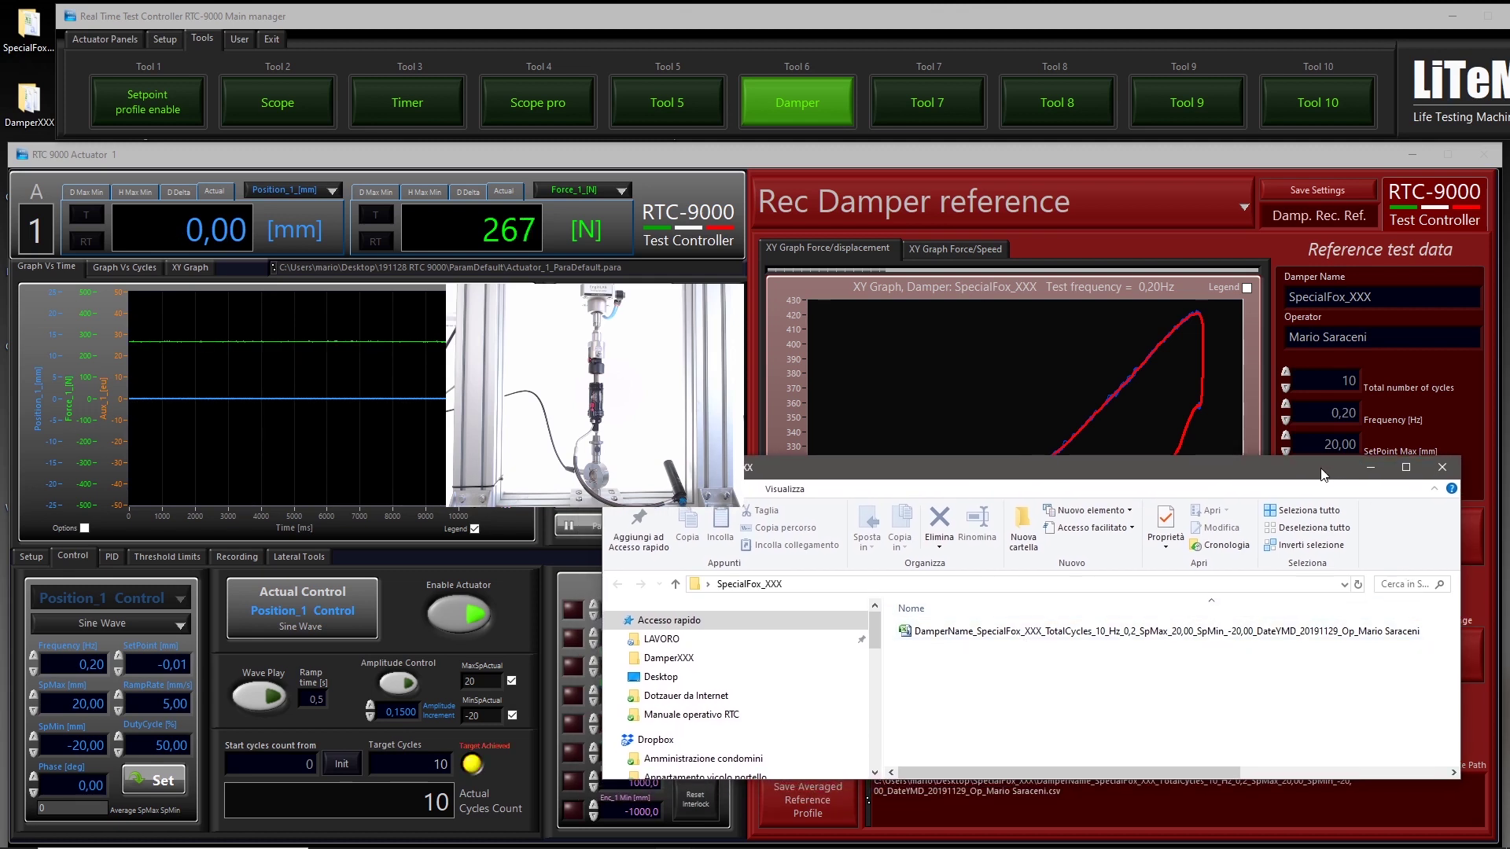
{"action": "left_click_drag", "start_coordinate": [1320, 477], "coordinate": [1318, 481]}
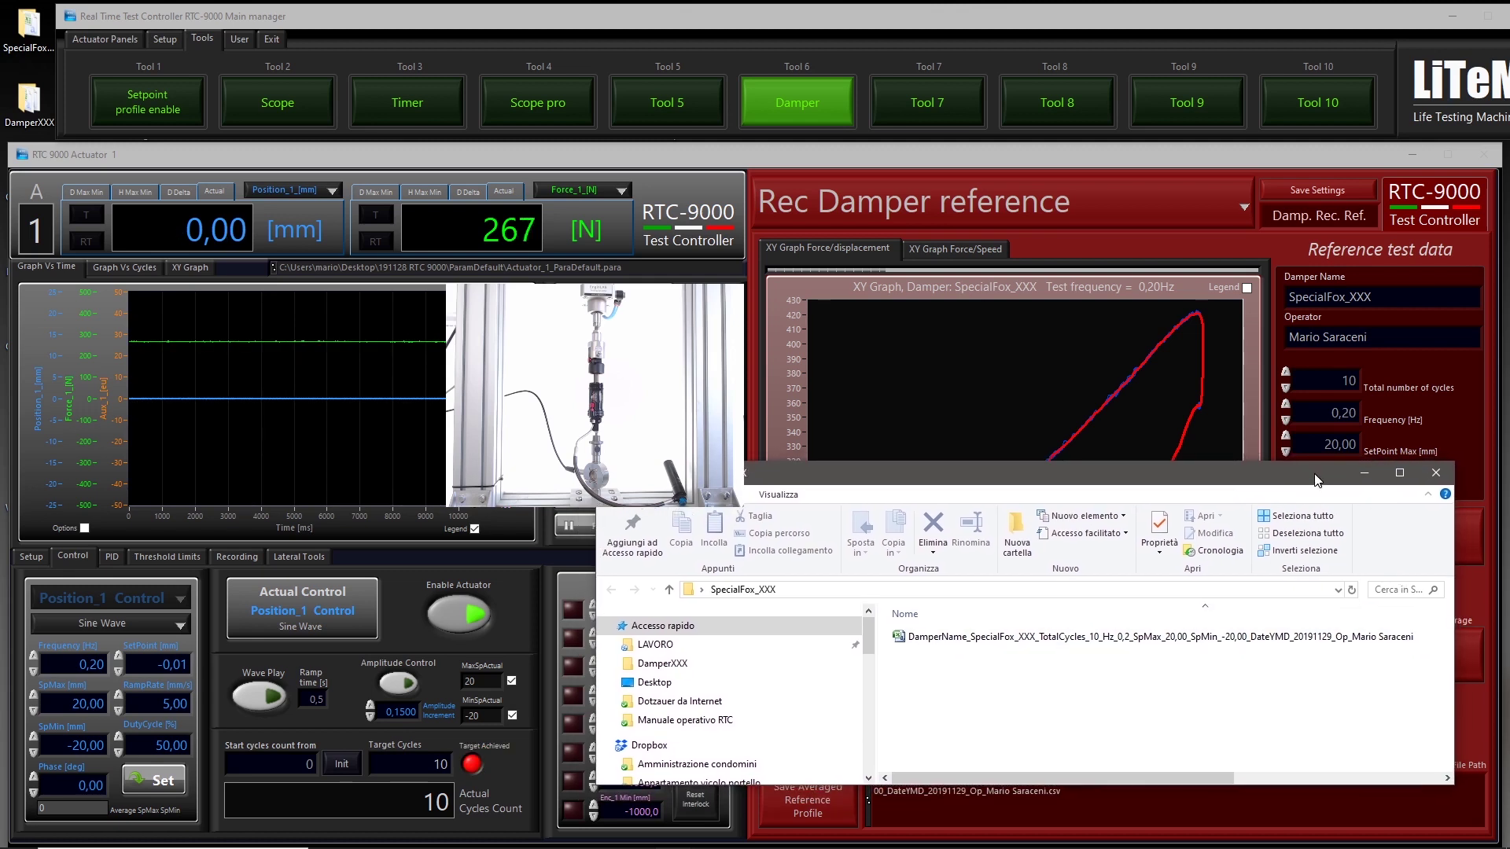
{"action": "left_click", "coordinate": [1437, 478]}
{"action": "left_click_drag", "start_coordinate": [730, 21], "coordinate": [675, 17]}
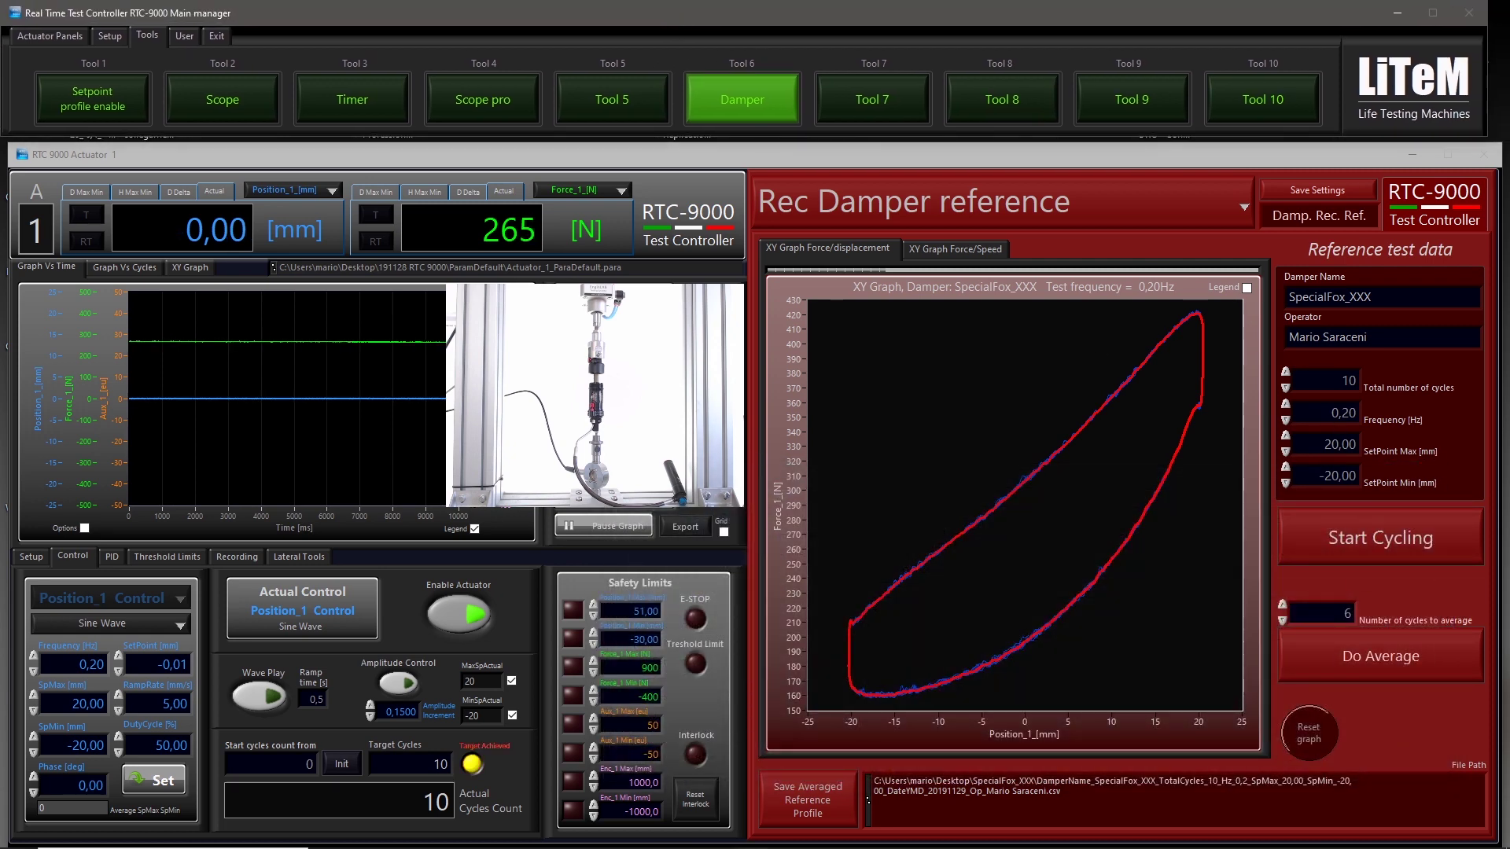
Step: Set the reference test to a frequency of 1,00 Hz and 15 total cycles, and start the cycling, confirming the safety prompt
{"action": "double_click", "coordinate": [1343, 413]}
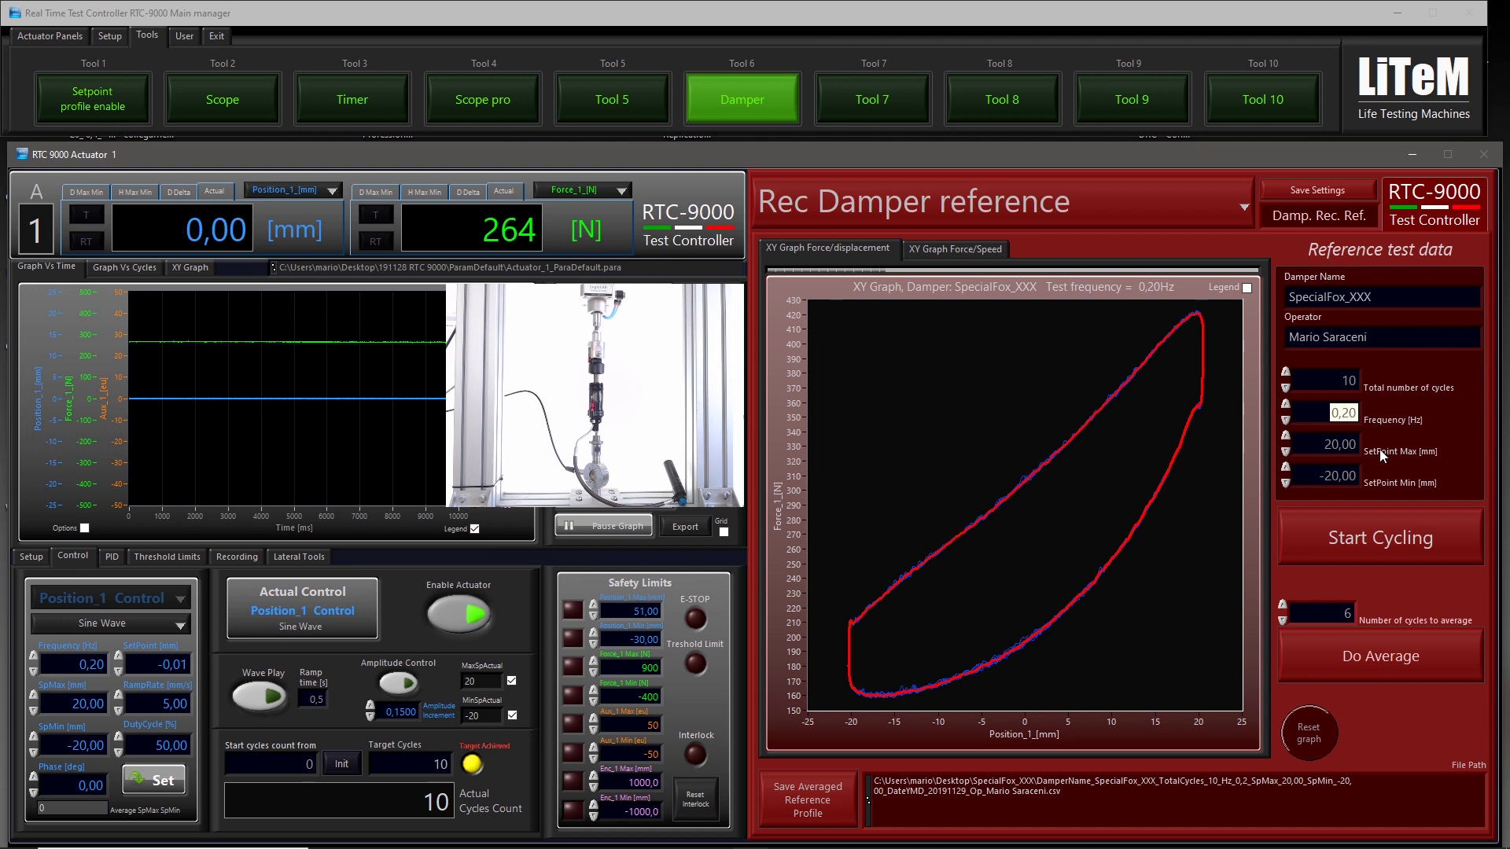
{"action": "type", "text": "1"}
{"action": "key", "text": "Return"}
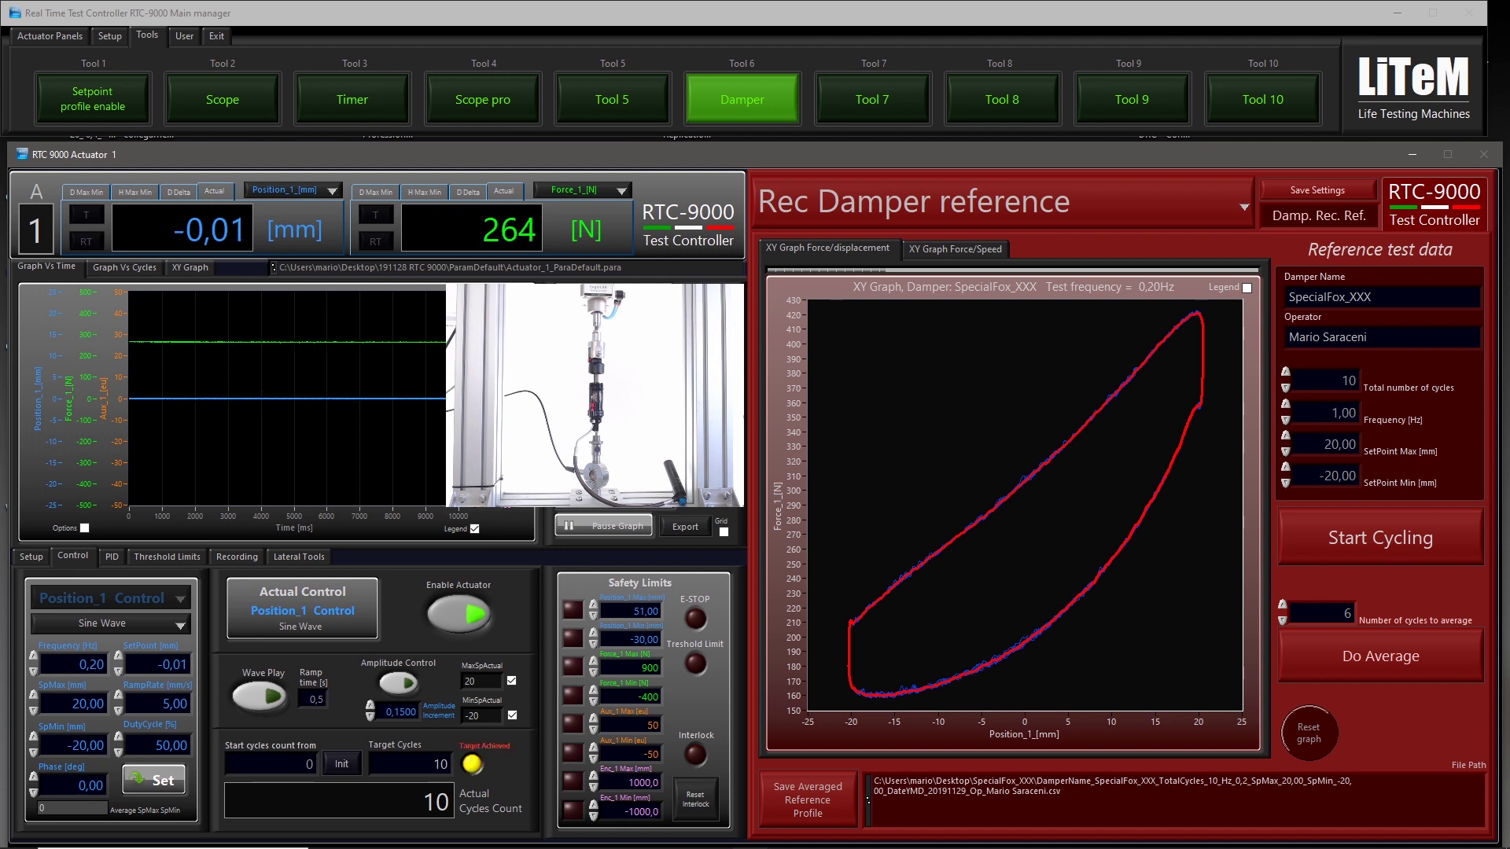
{"action": "double_click", "coordinate": [1346, 381]}
{"action": "type", "text": "15"}
{"action": "left_click", "coordinate": [1382, 540]}
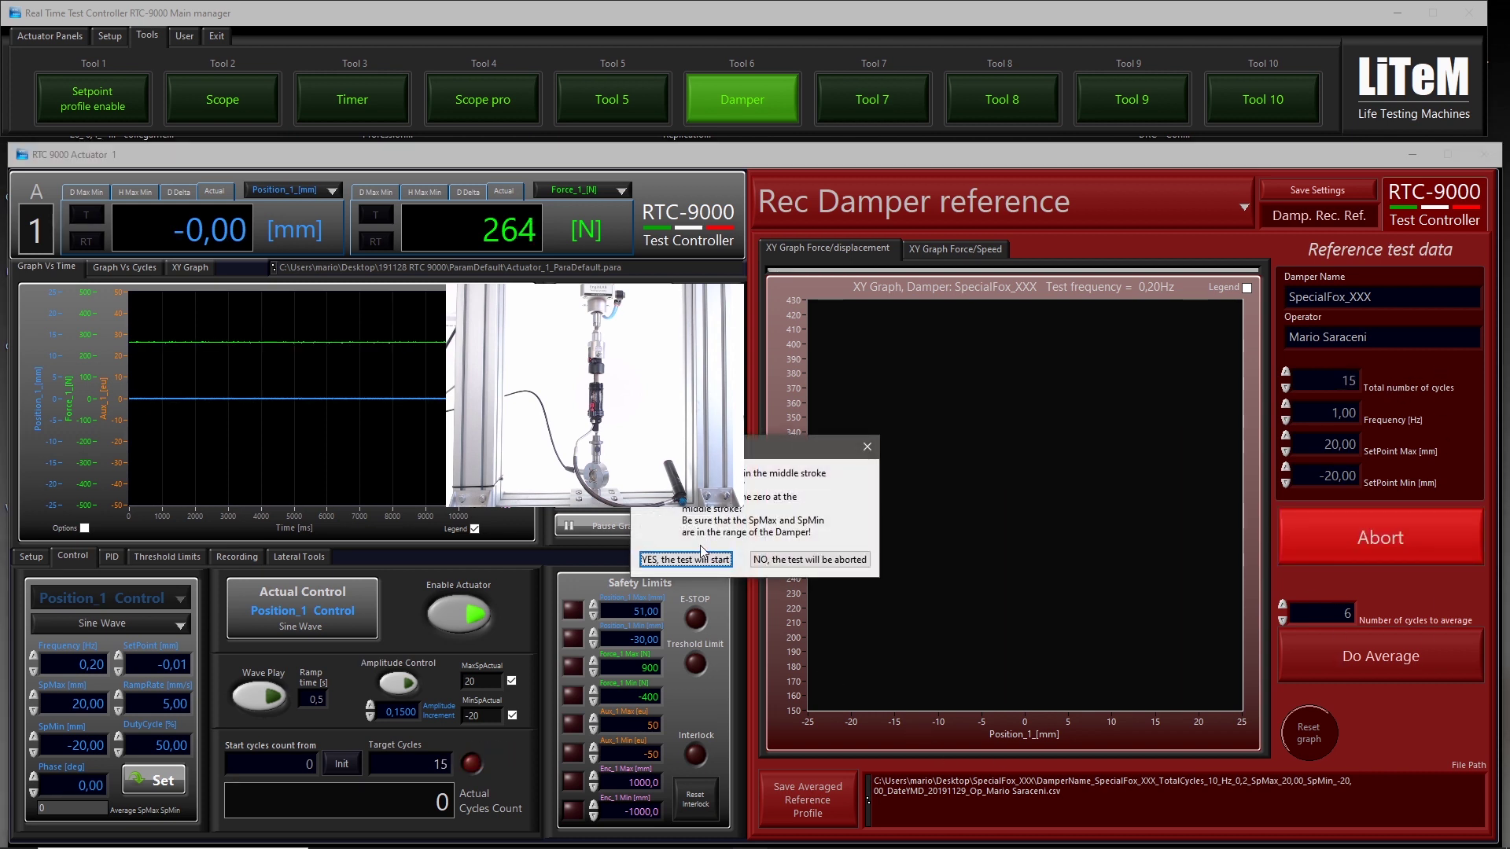
{"action": "left_click", "coordinate": [687, 558]}
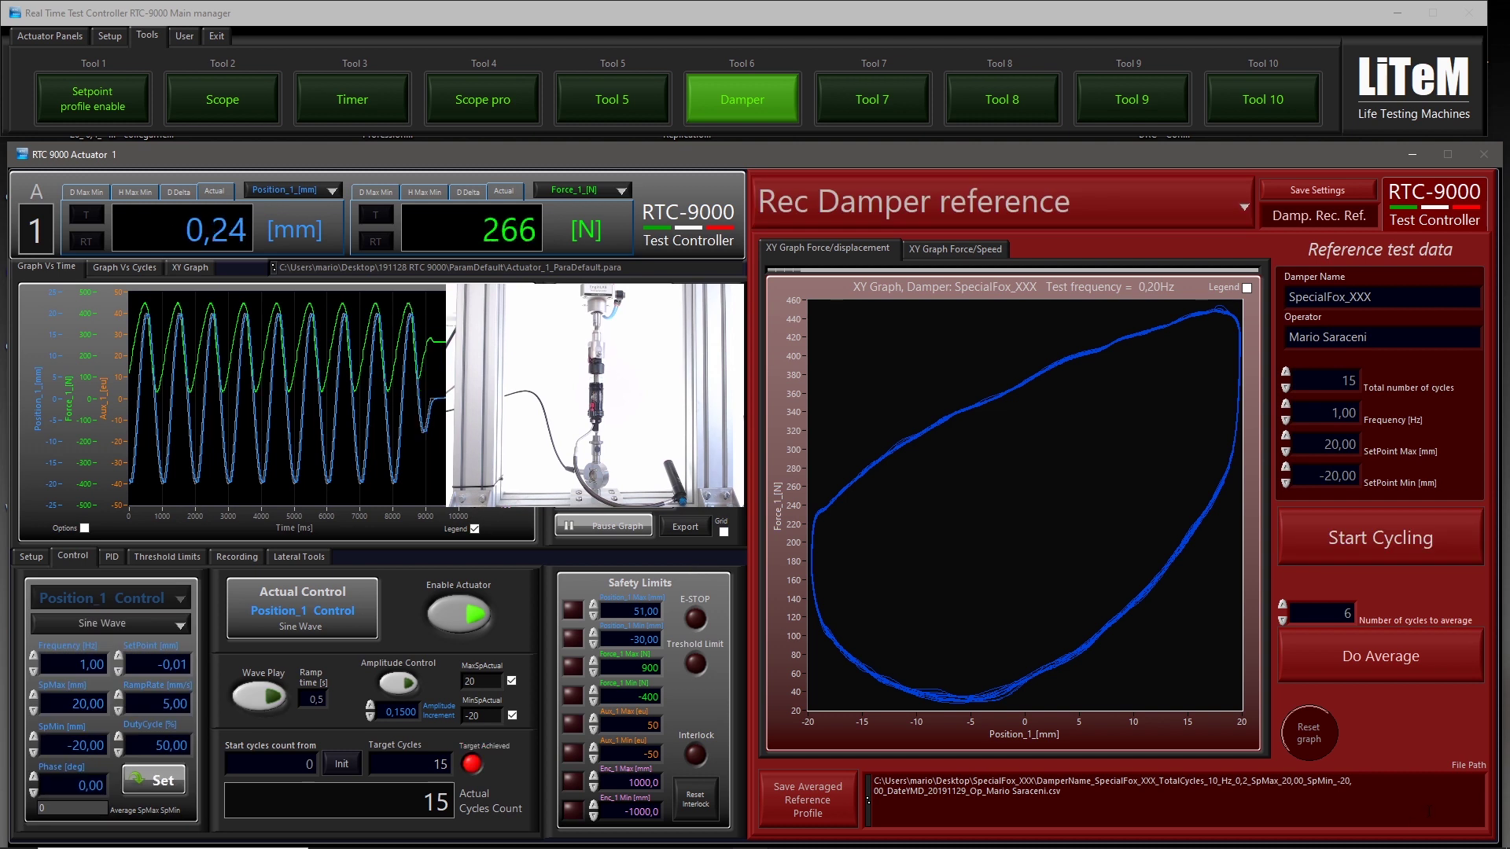
Step: Average the recorded 1,00 Hz cycles, first over 10 and finally over 9, and save the averaged profile in the SpecialFox_XXX folder
{"action": "double_click", "coordinate": [1345, 613]}
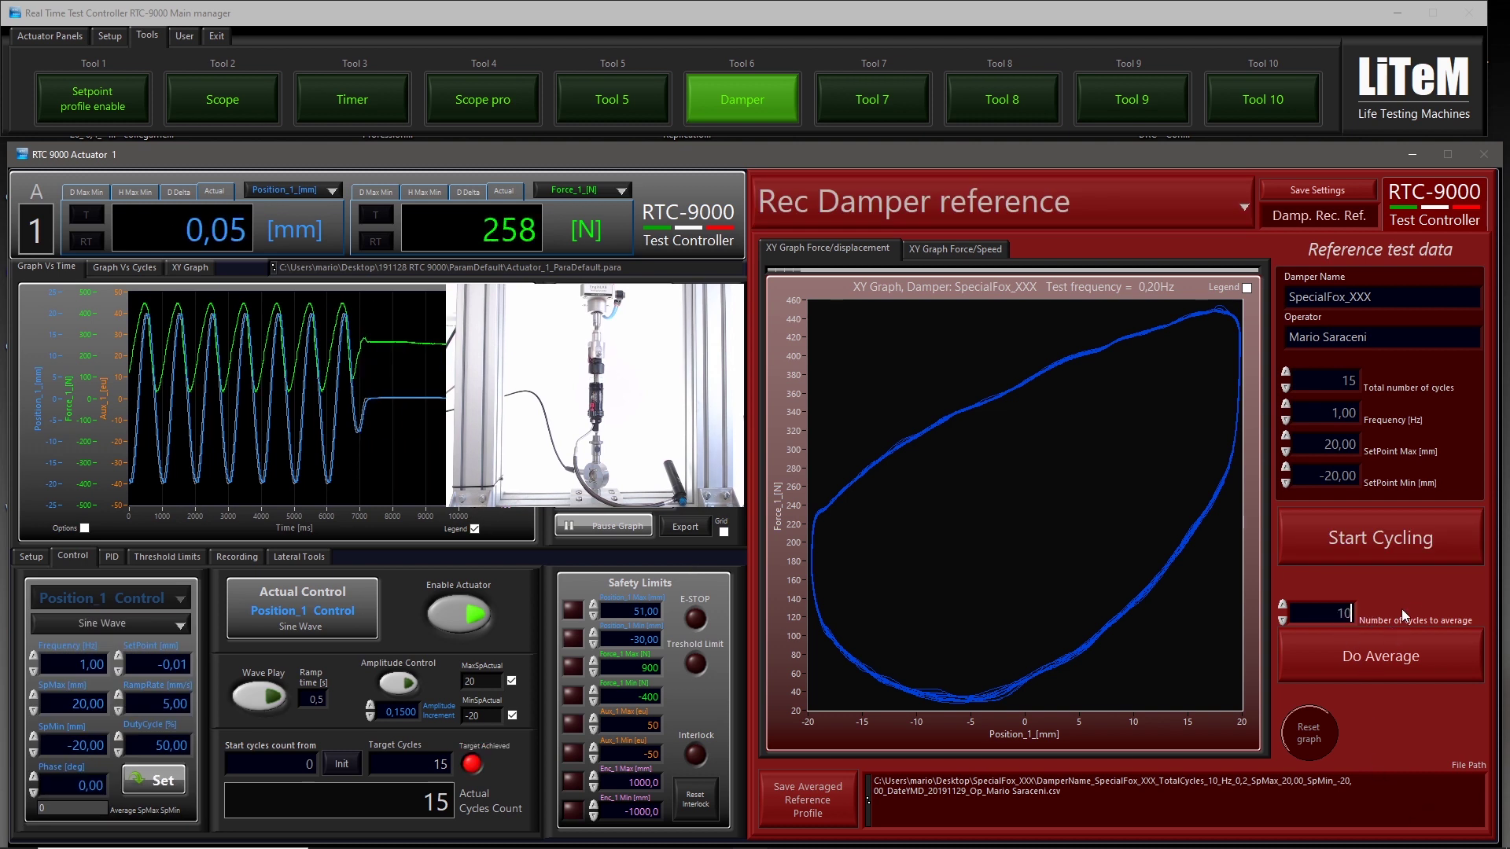
{"action": "type", "text": "10"}
{"action": "left_click", "coordinate": [1388, 661]}
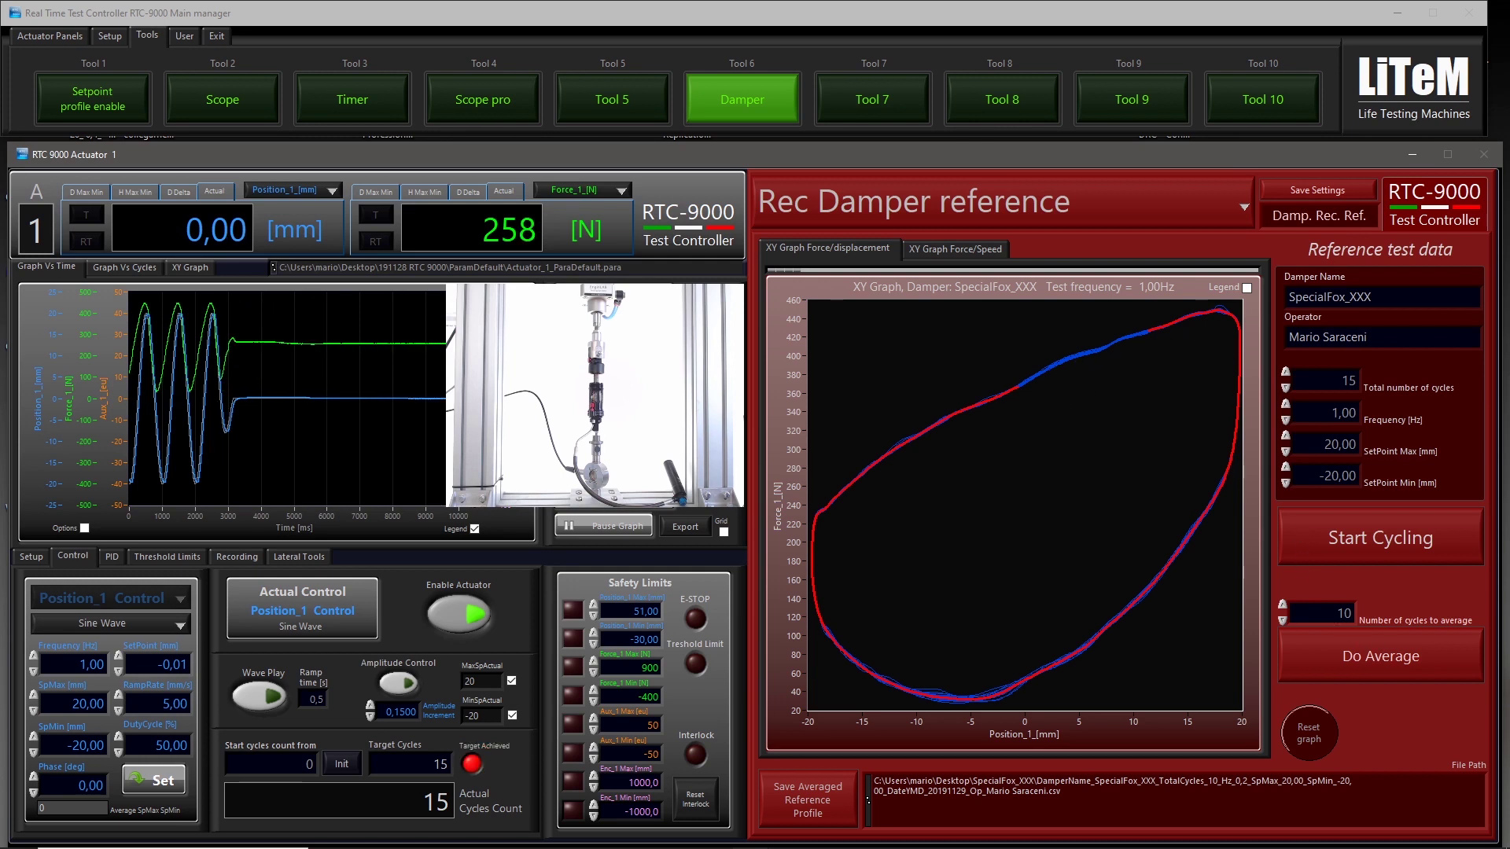
{"action": "left_click", "coordinate": [1282, 621]}
{"action": "left_click", "coordinate": [1415, 659]}
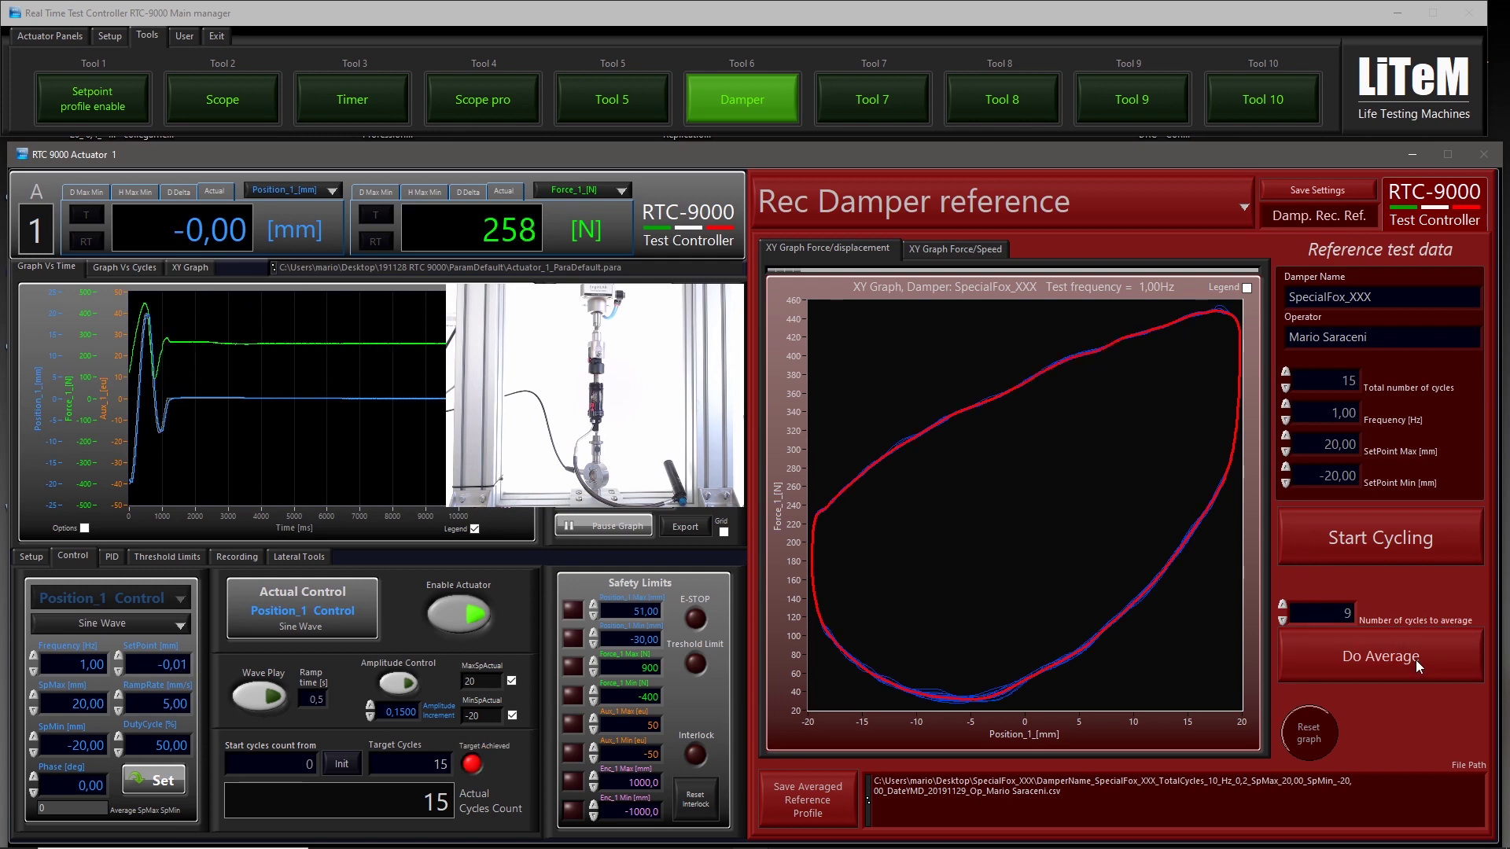
{"action": "left_click", "coordinate": [830, 802]}
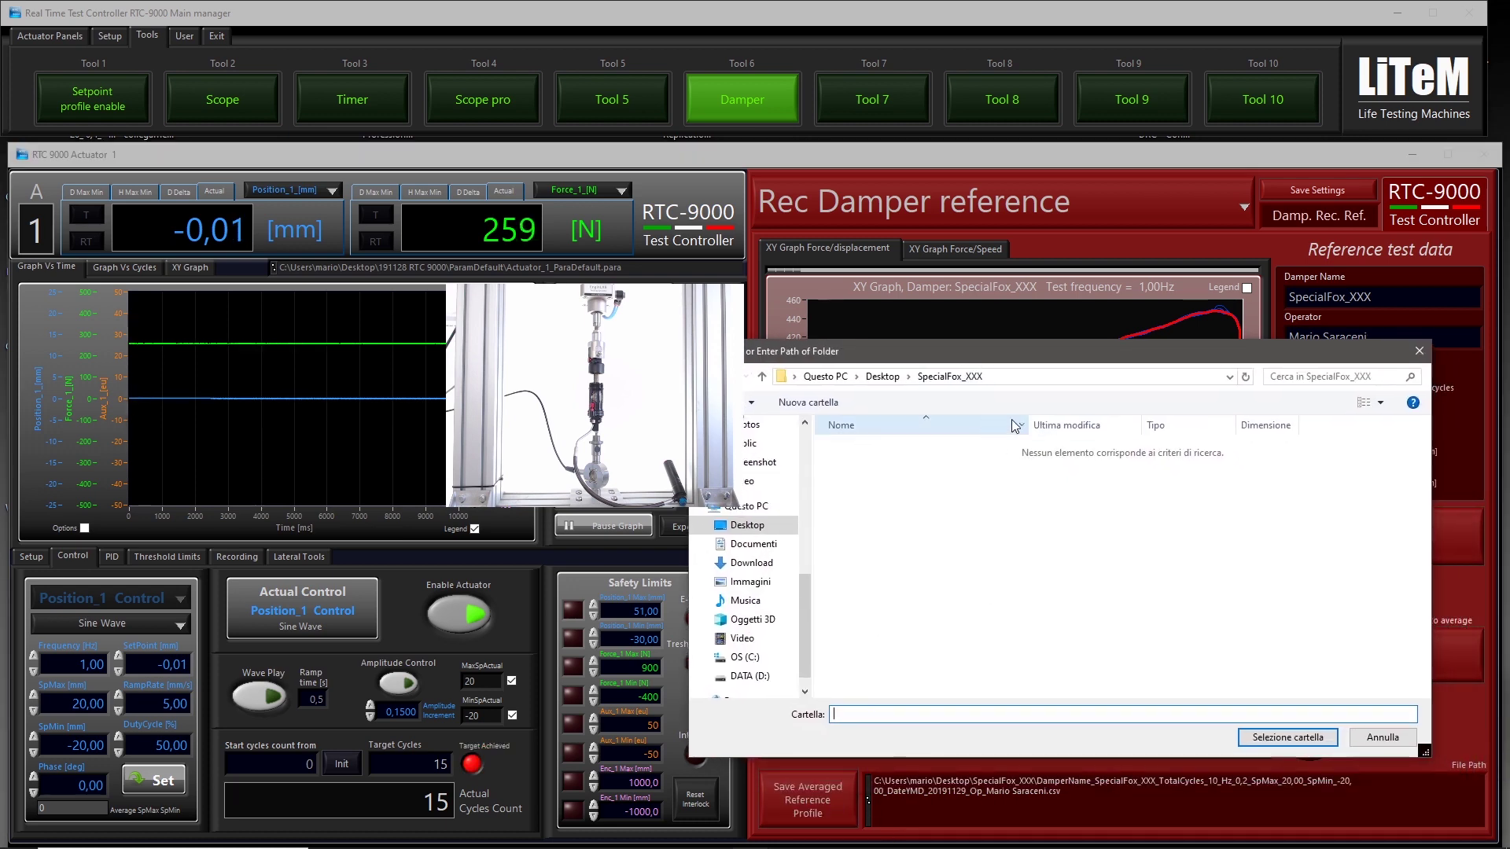
{"action": "left_click", "coordinate": [1283, 739]}
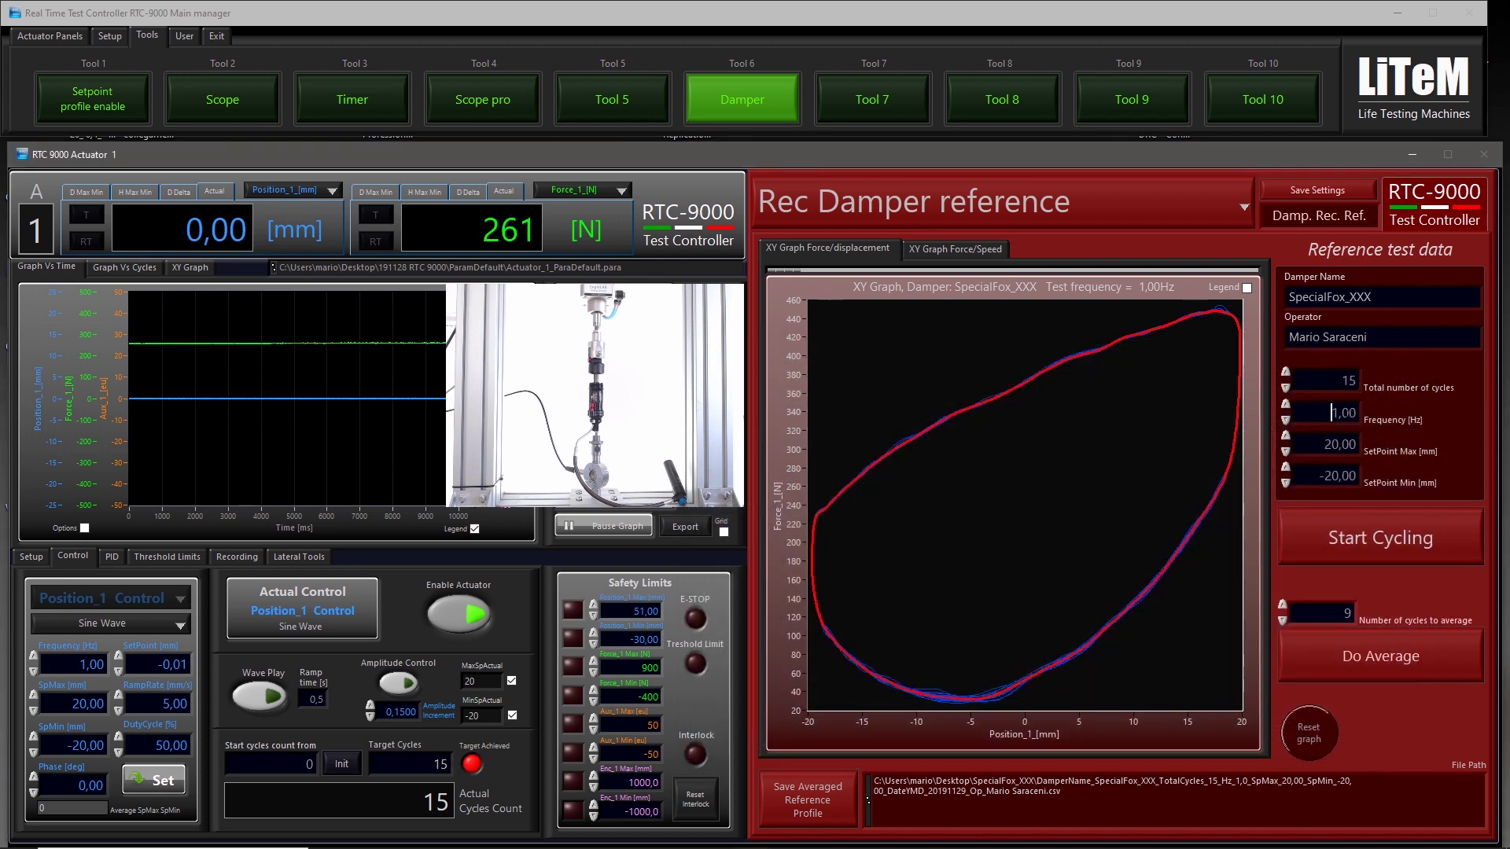
Step: Set the reference test to a frequency of 2,00 Hz and 20 total cycles, and start the cycling, confirming the safety prompt
{"action": "key", "text": "ctrl+a"}
{"action": "type", "text": "2"}
{"action": "double_click", "coordinate": [1344, 385]}
{"action": "type", "text": "20"}
{"action": "left_click", "coordinate": [1337, 546]}
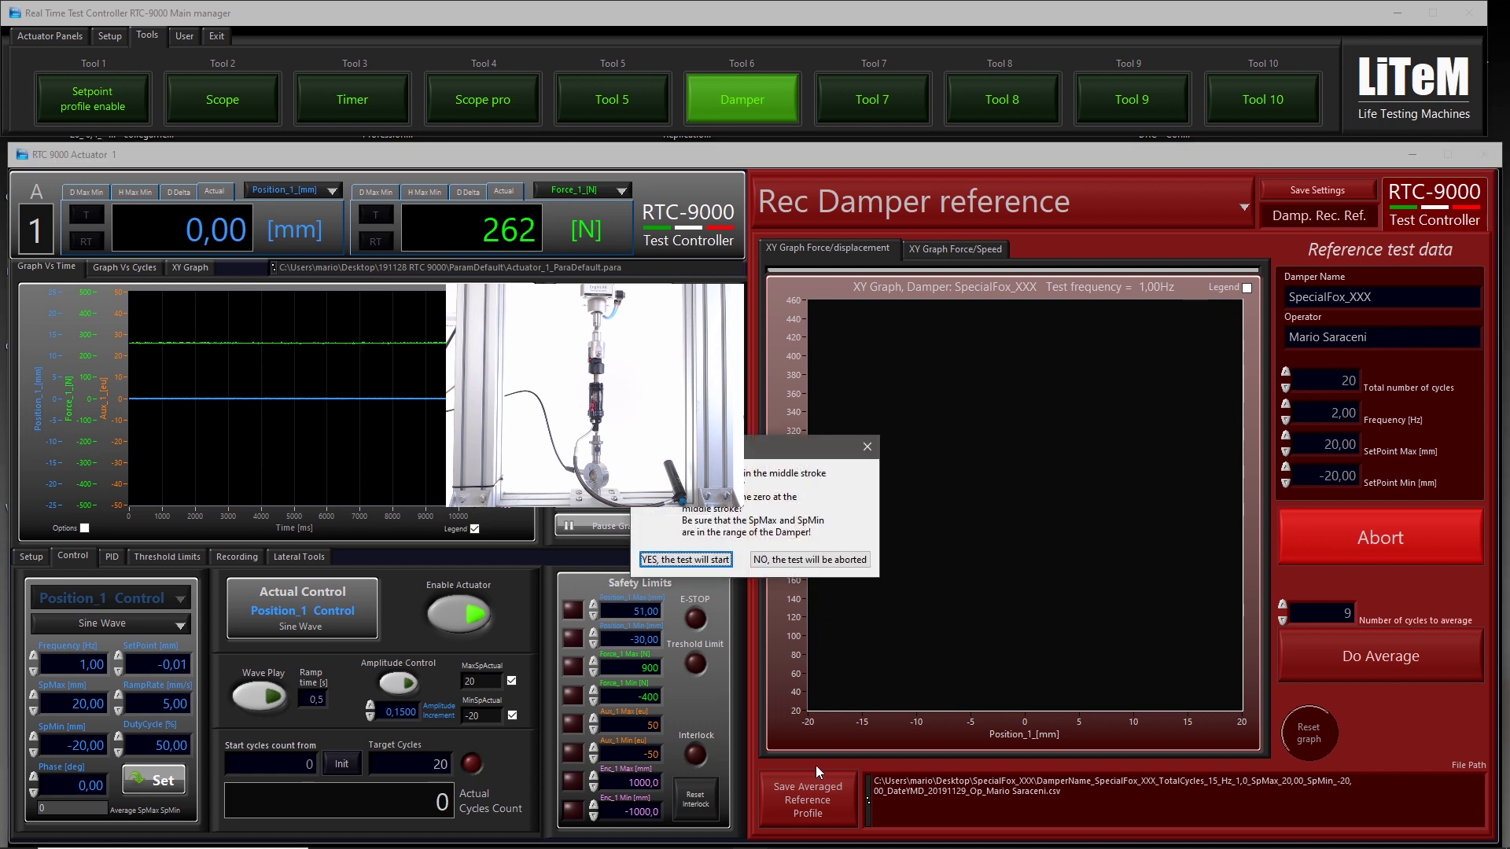
{"action": "left_click_drag", "start_coordinate": [735, 447], "coordinate": [944, 567]}
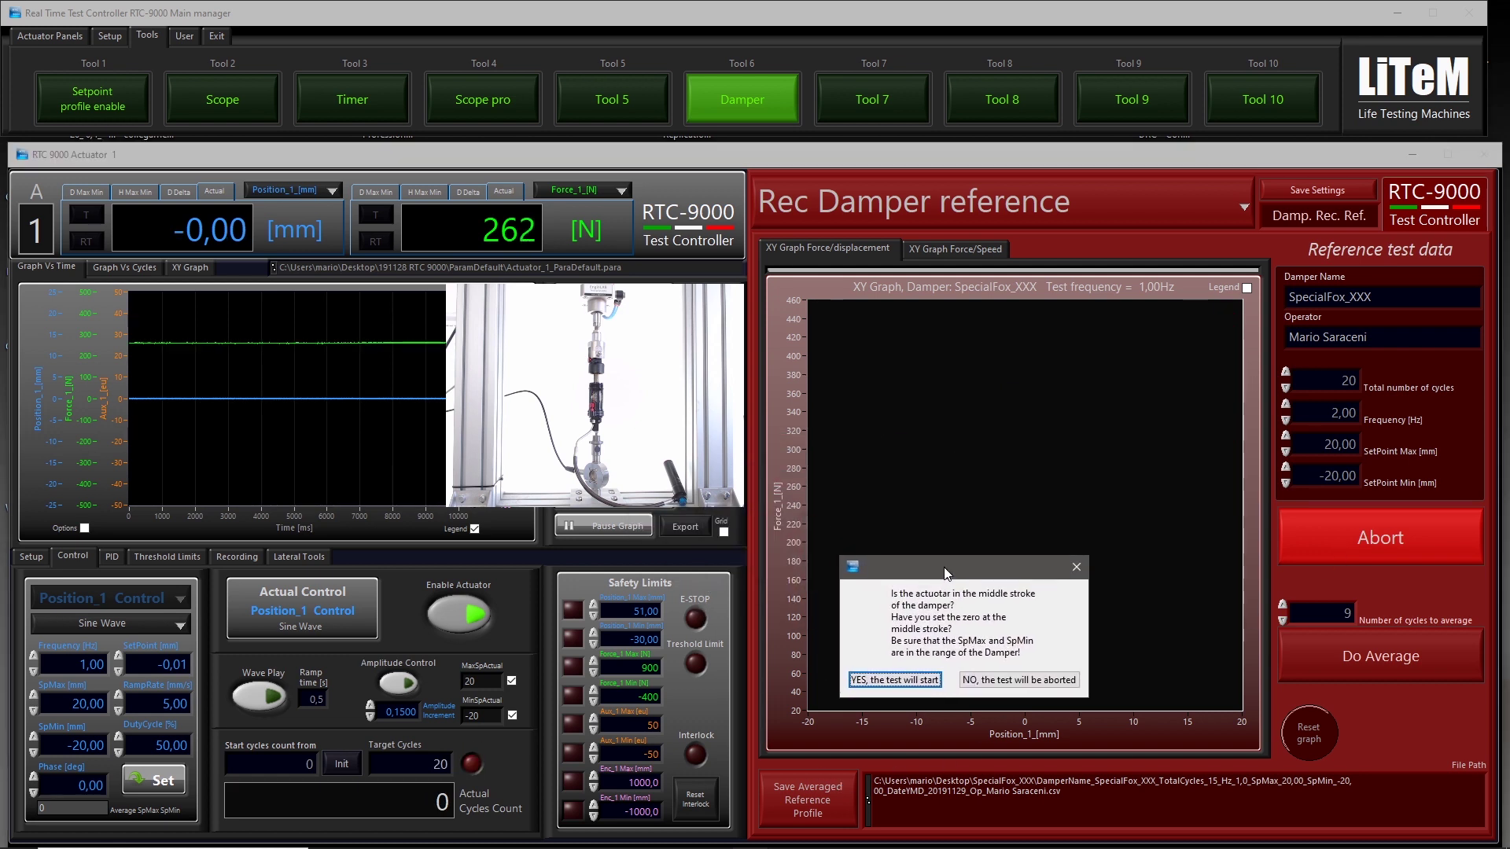
{"action": "left_click", "coordinate": [922, 682]}
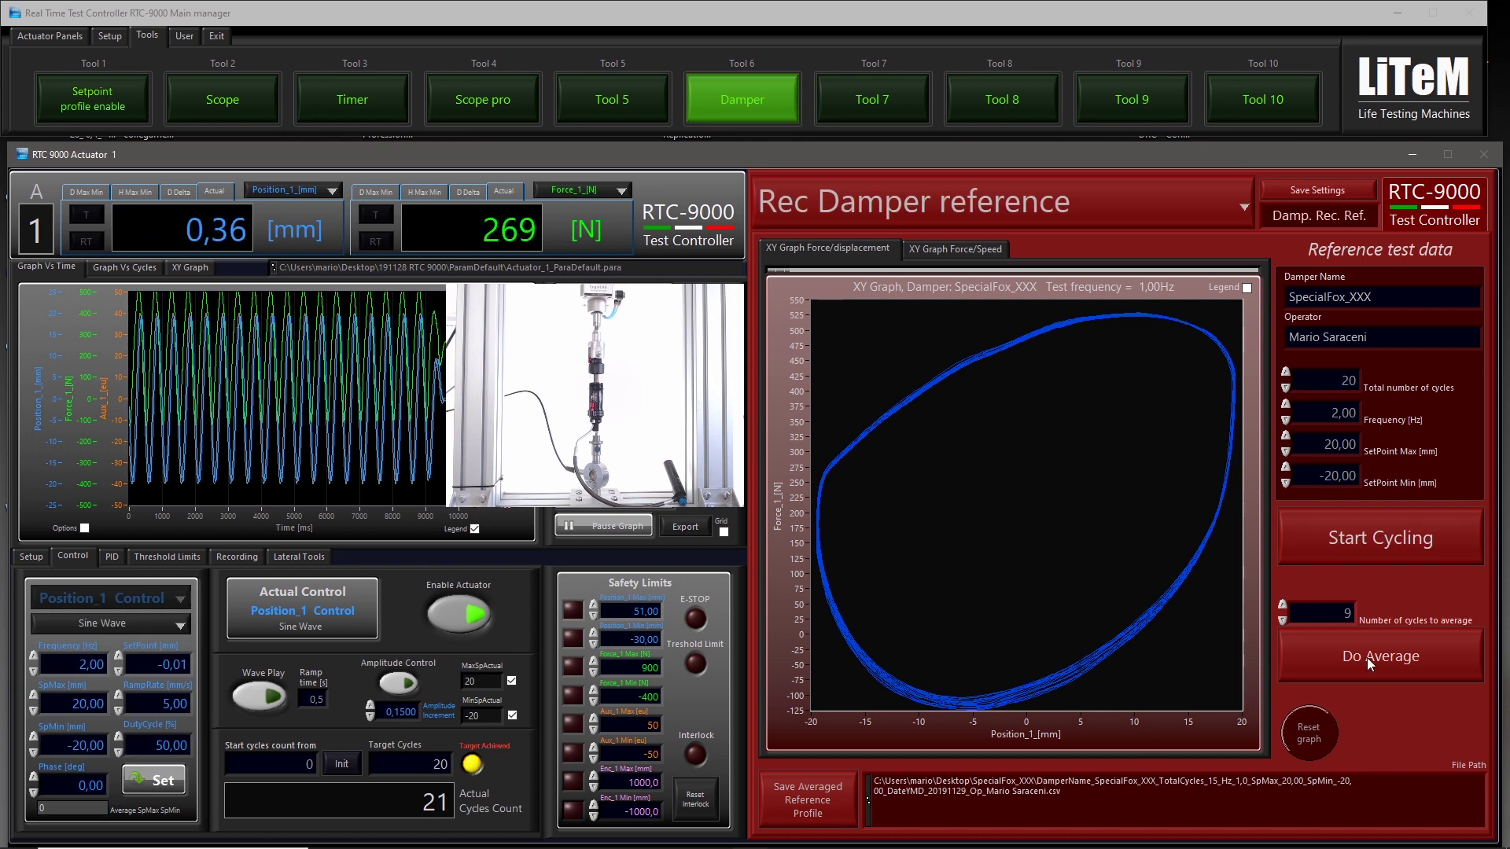
Step: Average the recorded 2,00 Hz cycles over 10 cycles and save the averaged profile in the SpecialFox_XXX folder
{"action": "type", "text": "10"}
{"action": "left_click", "coordinate": [1420, 663]}
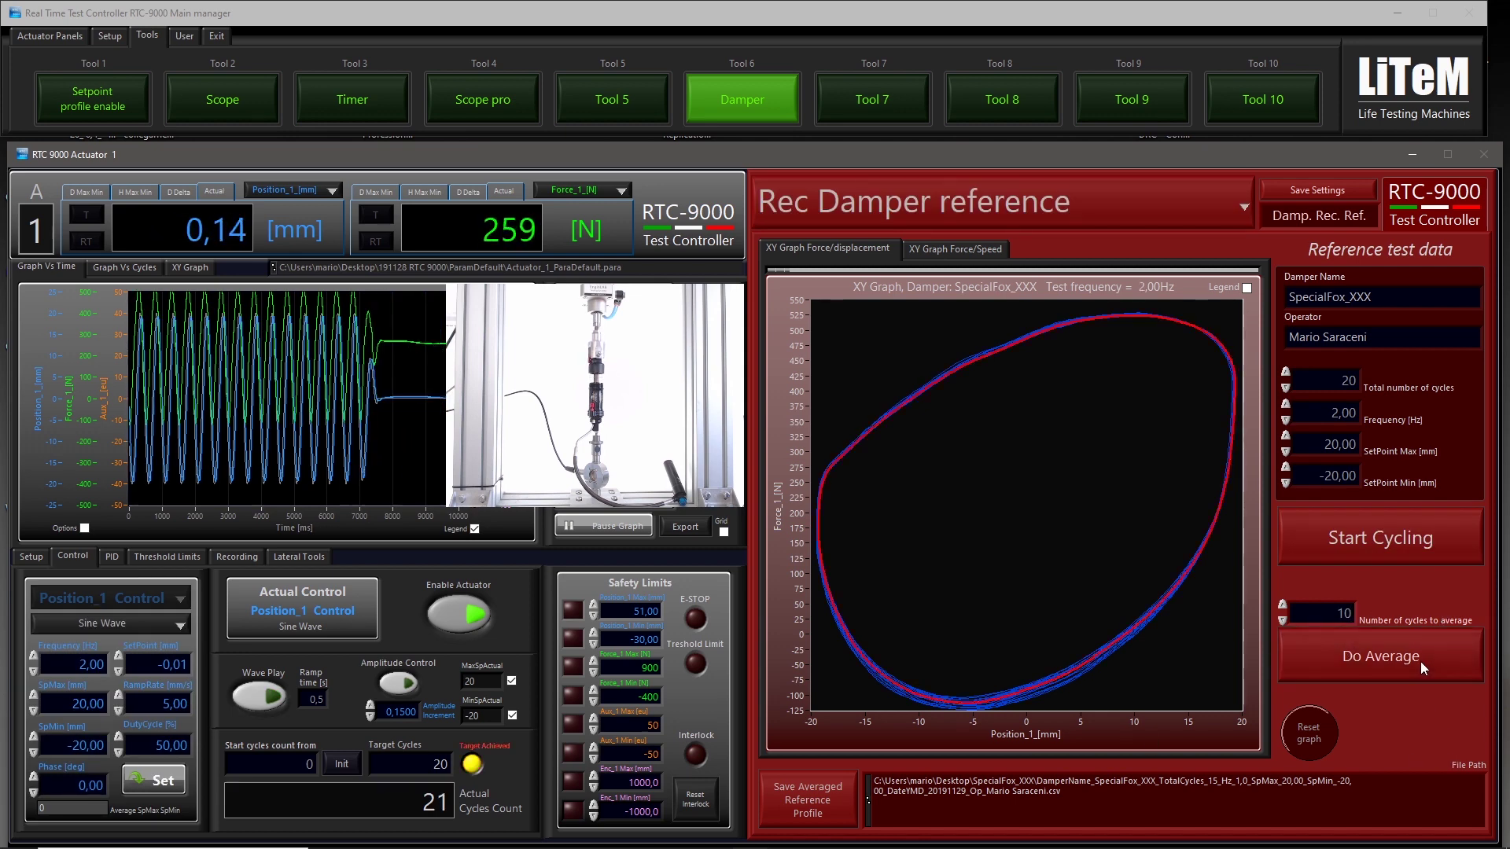
{"action": "left_click", "coordinate": [832, 803]}
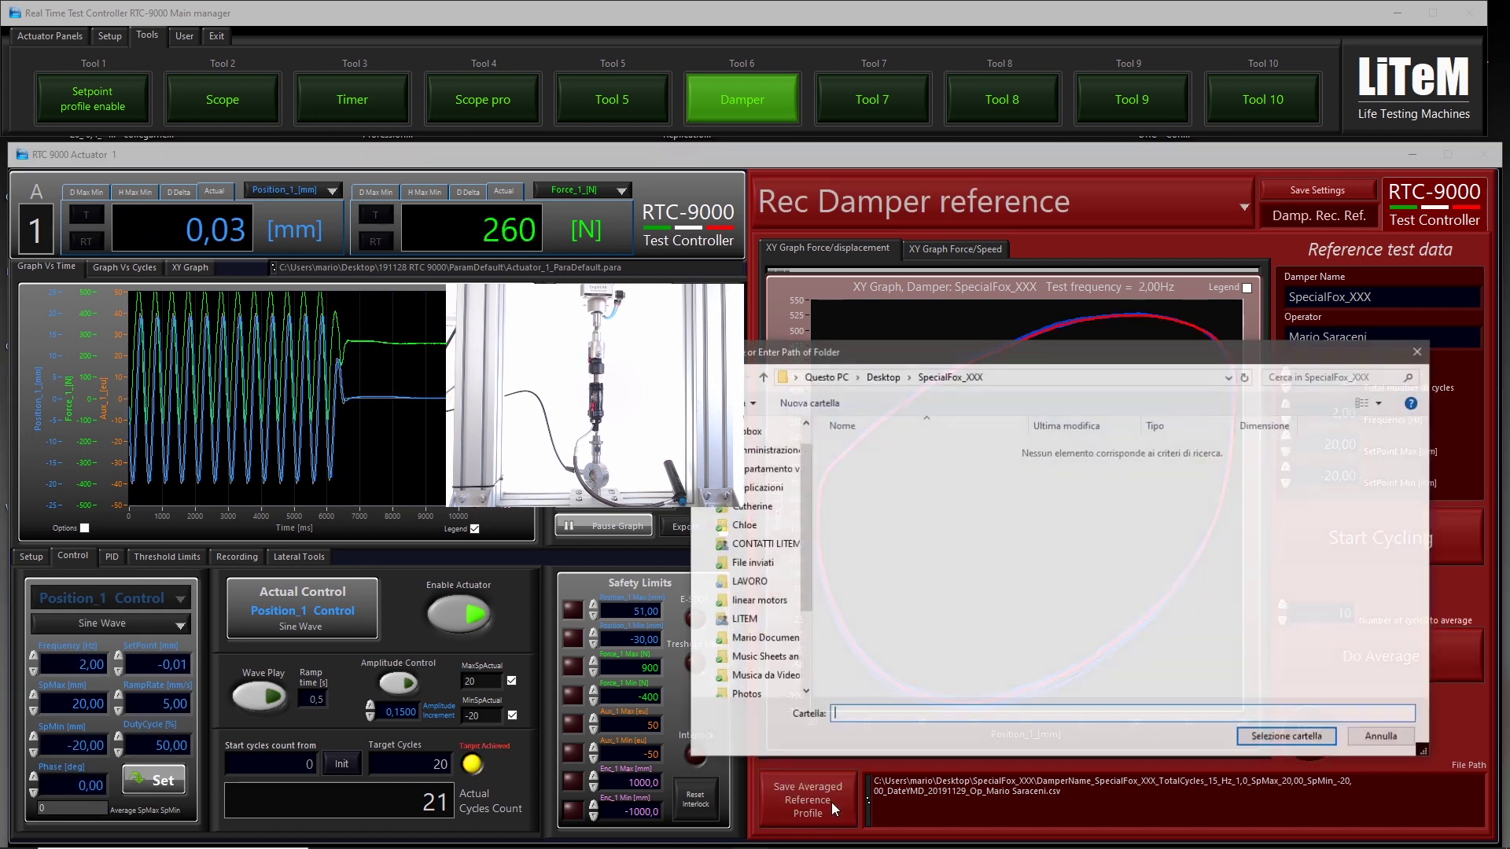
{"action": "left_click", "coordinate": [1308, 739]}
Step: Reopen the SpecialFox_XXX desktop folder, widen it to examine the saved reference files and their details, and close it
{"action": "left_click_drag", "start_coordinate": [307, 14], "coordinate": [375, 13]}
{"action": "double_click", "coordinate": [30, 28]}
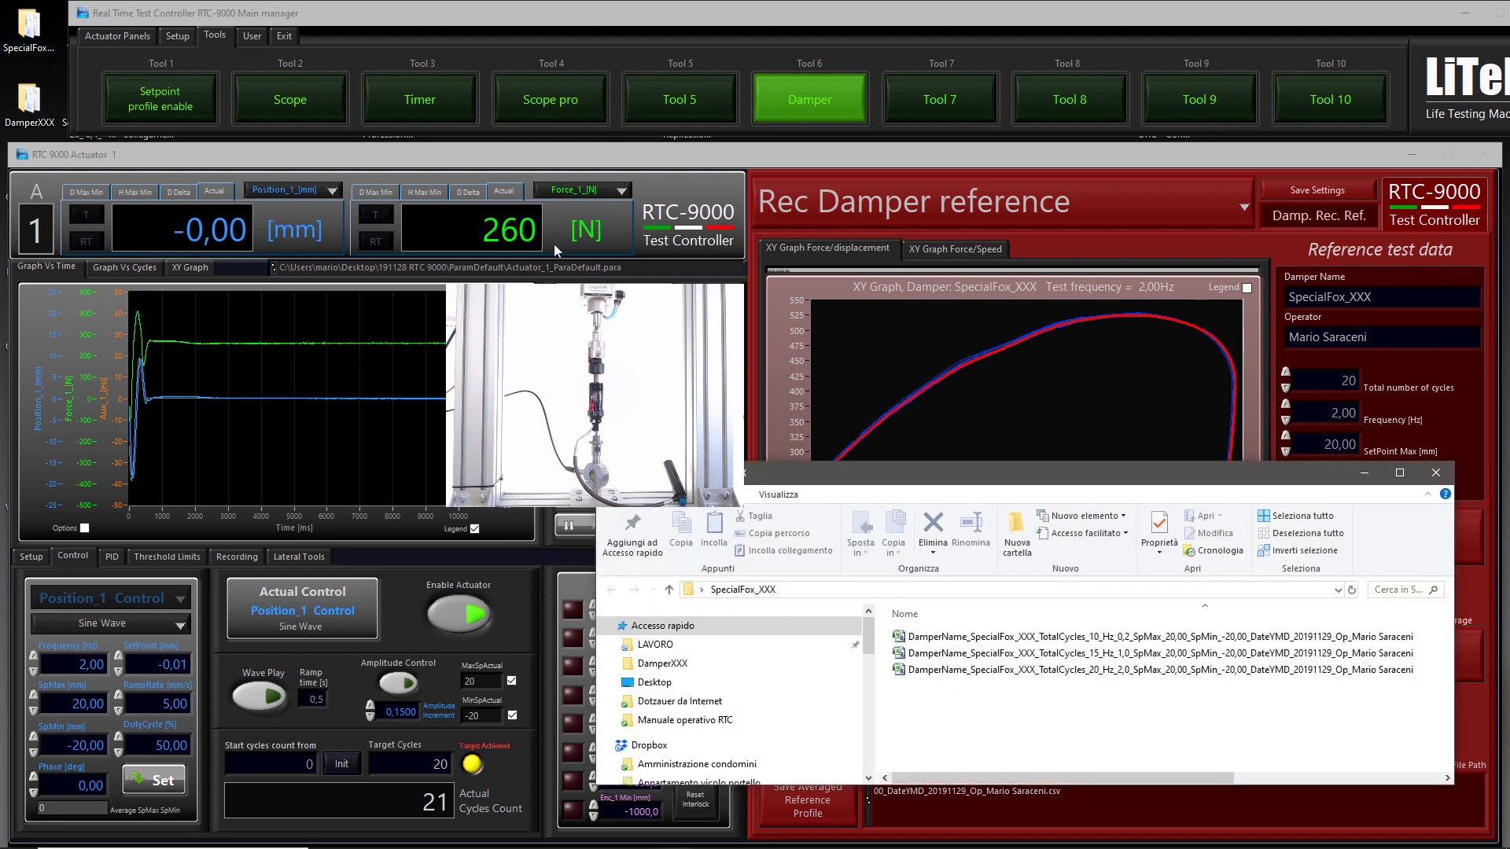
{"action": "left_click_drag", "start_coordinate": [889, 485], "coordinate": [650, 531]}
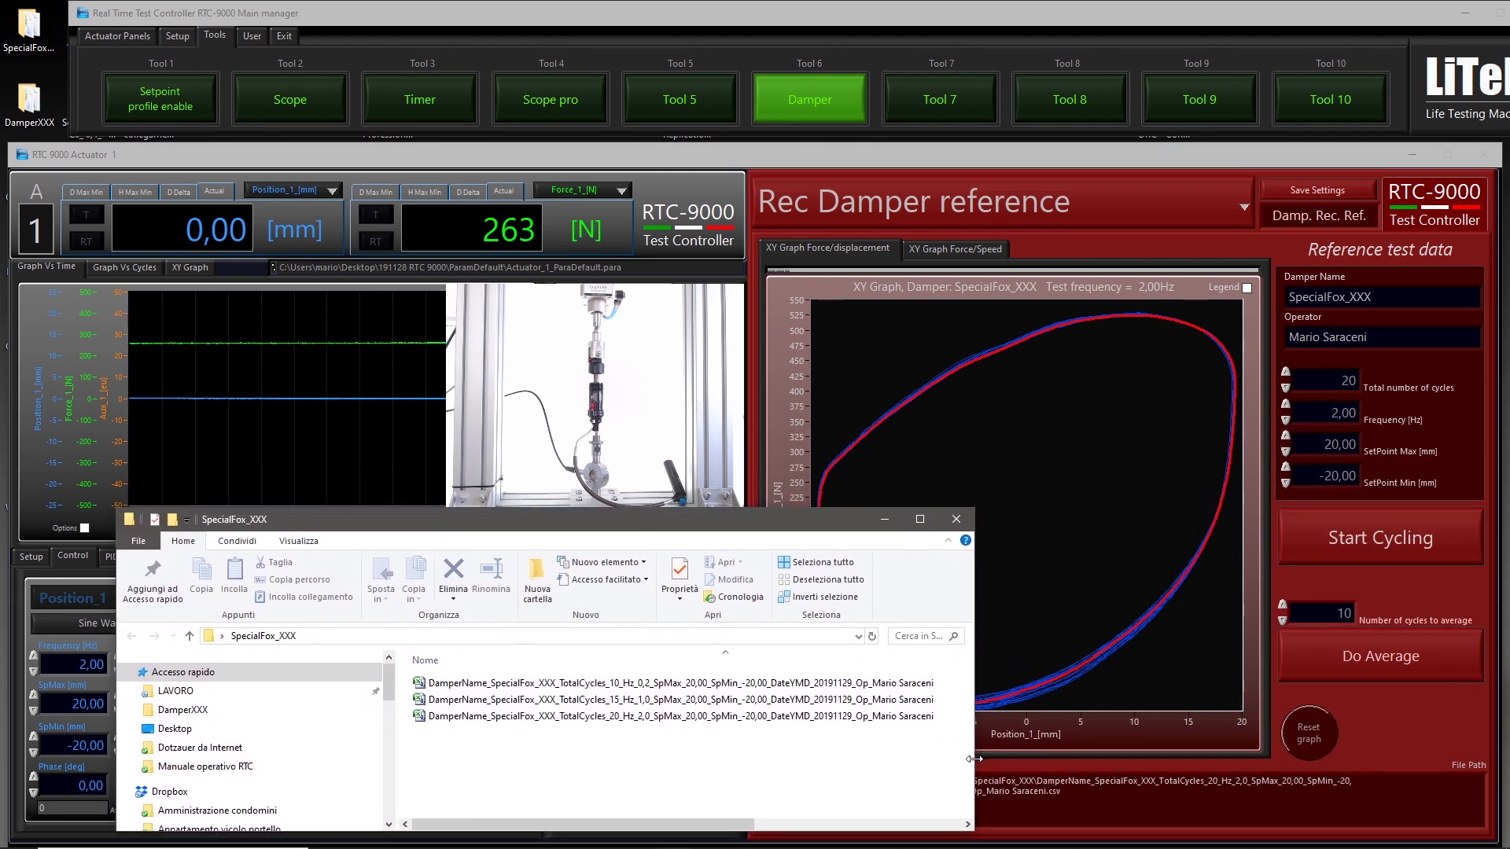
{"action": "left_click_drag", "start_coordinate": [974, 759], "coordinate": [1292, 759]}
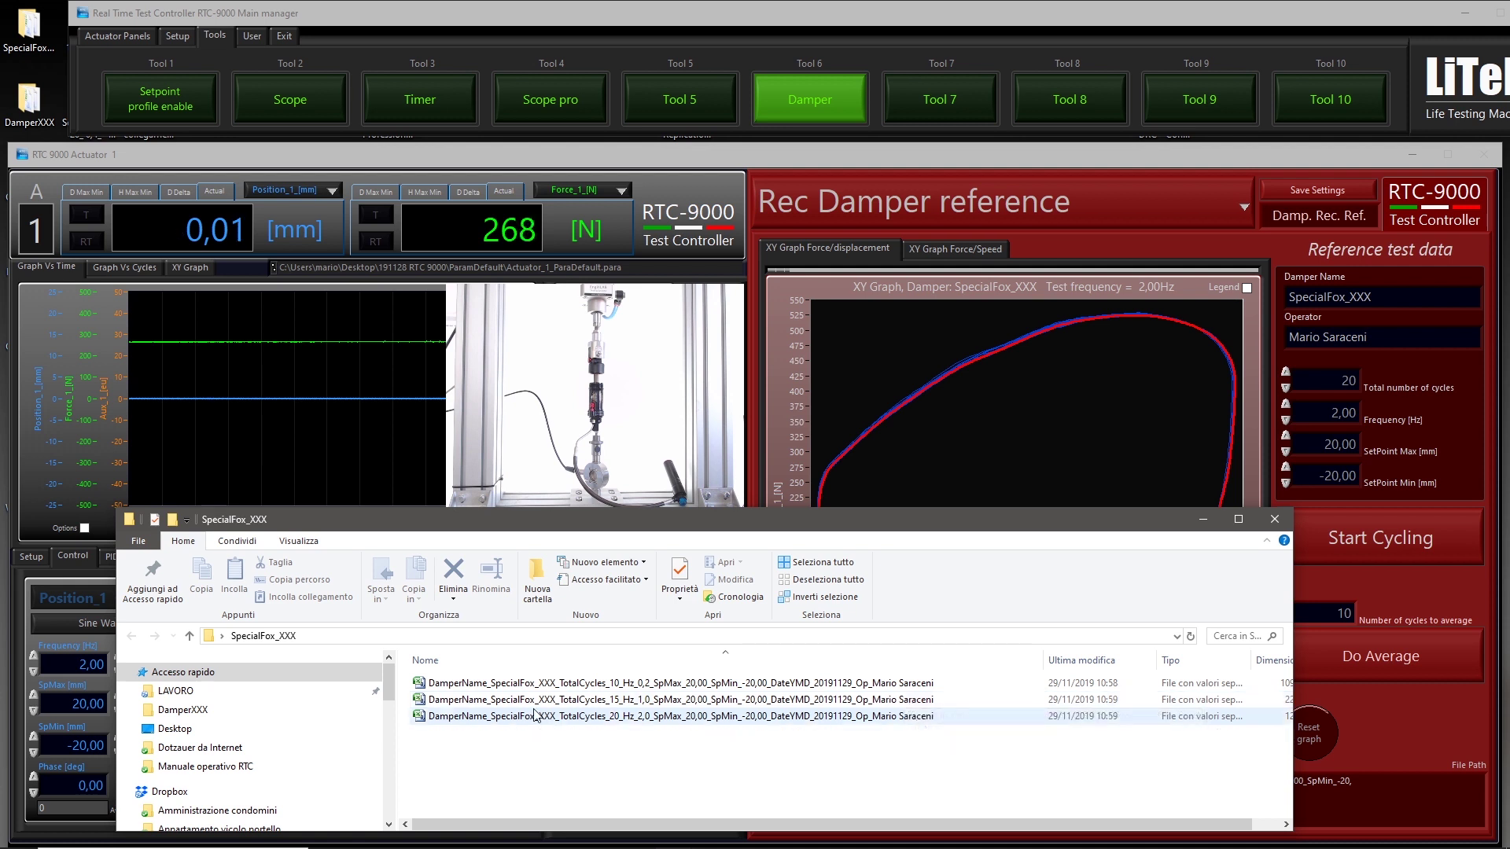
{"action": "left_click_drag", "start_coordinate": [890, 529], "coordinate": [893, 512]}
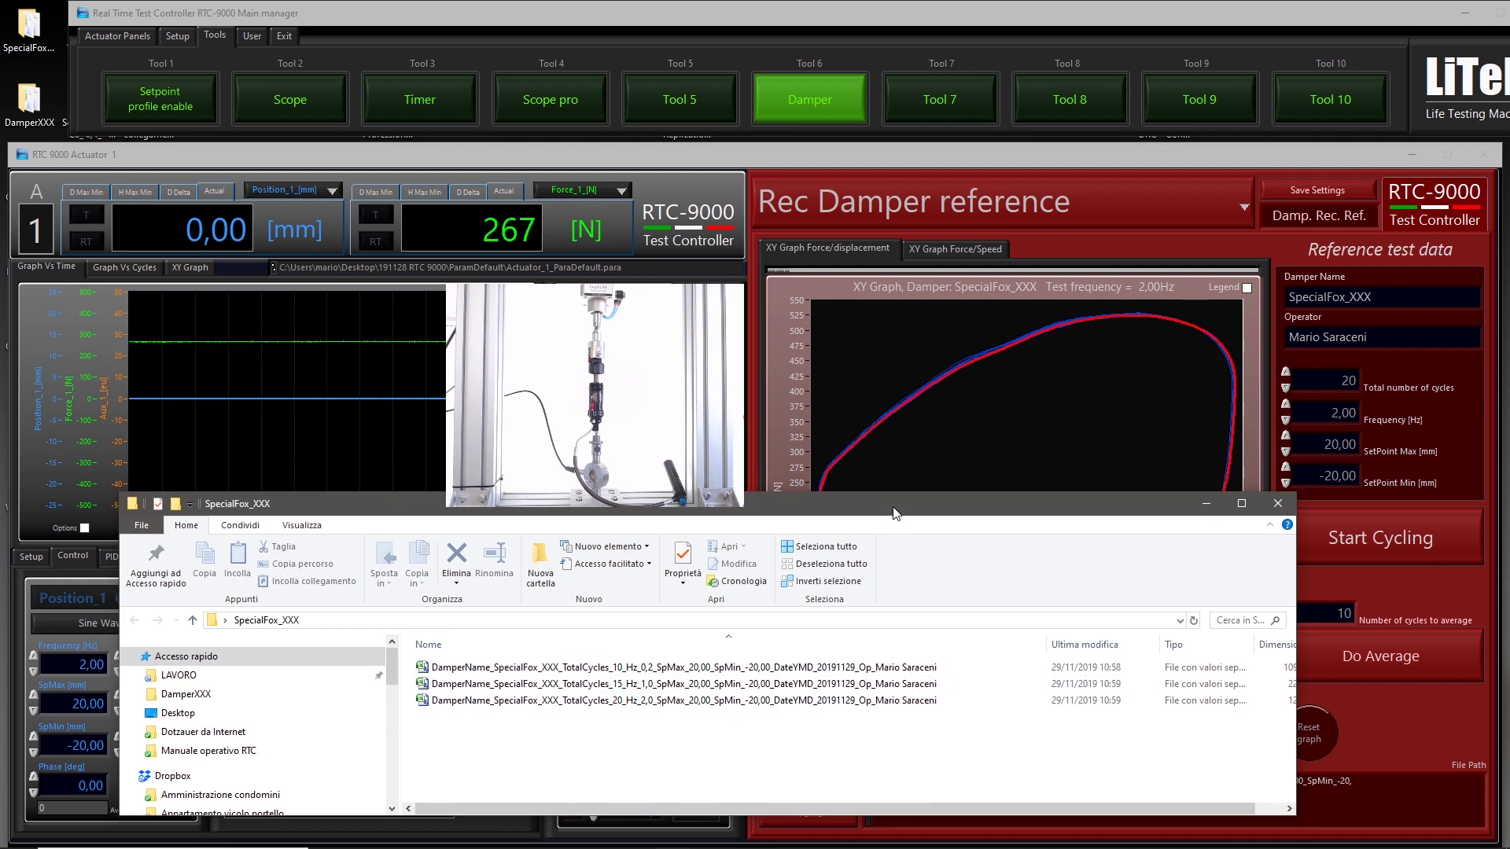
{"action": "left_click", "coordinate": [1279, 504]}
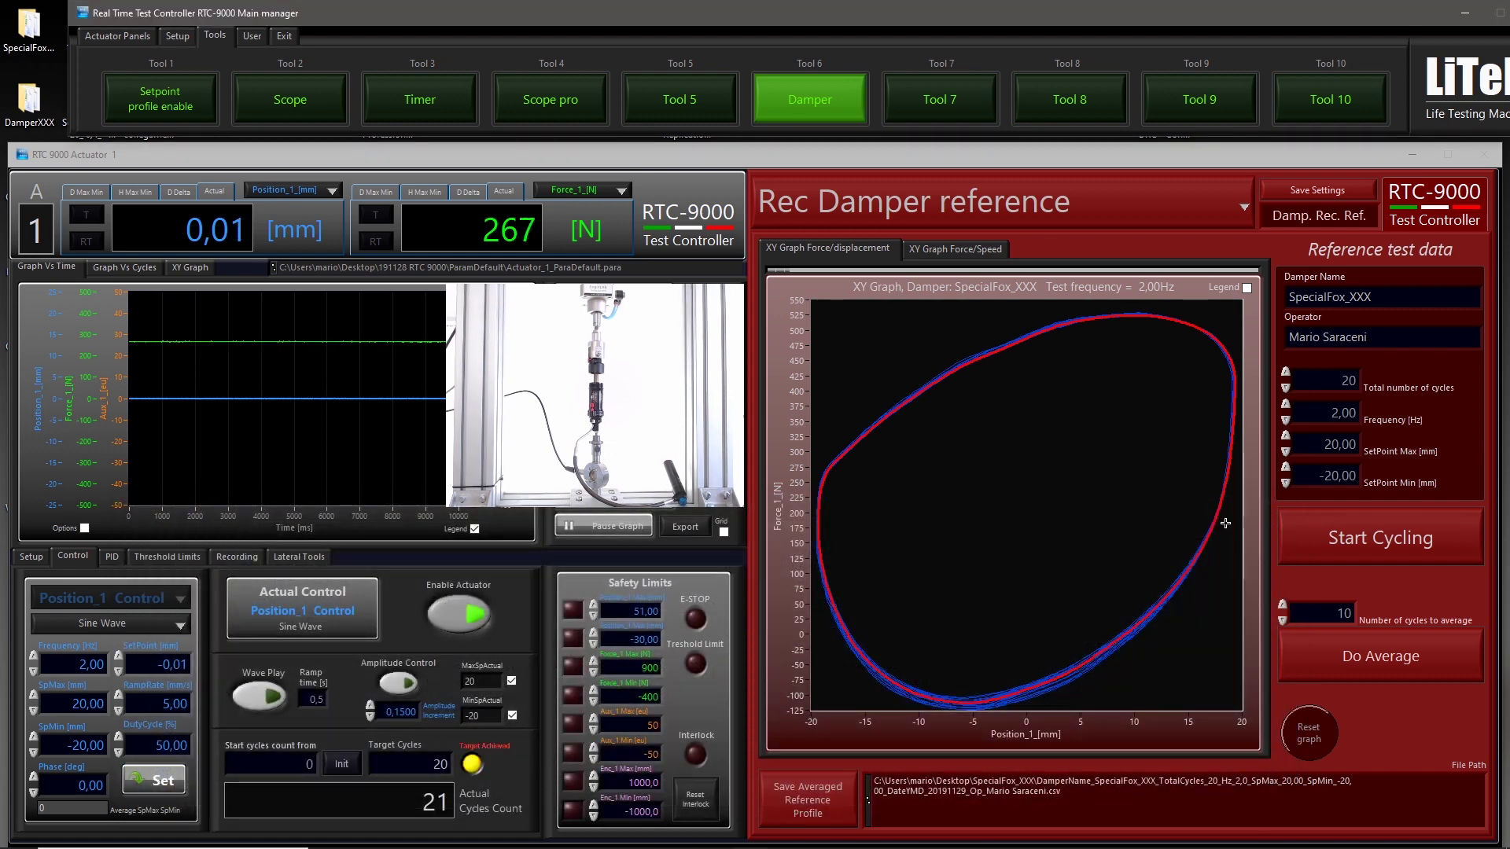
Step: Switch the damper tool from reference recording to Damper Performance Evaluation
{"action": "left_click", "coordinate": [1022, 205]}
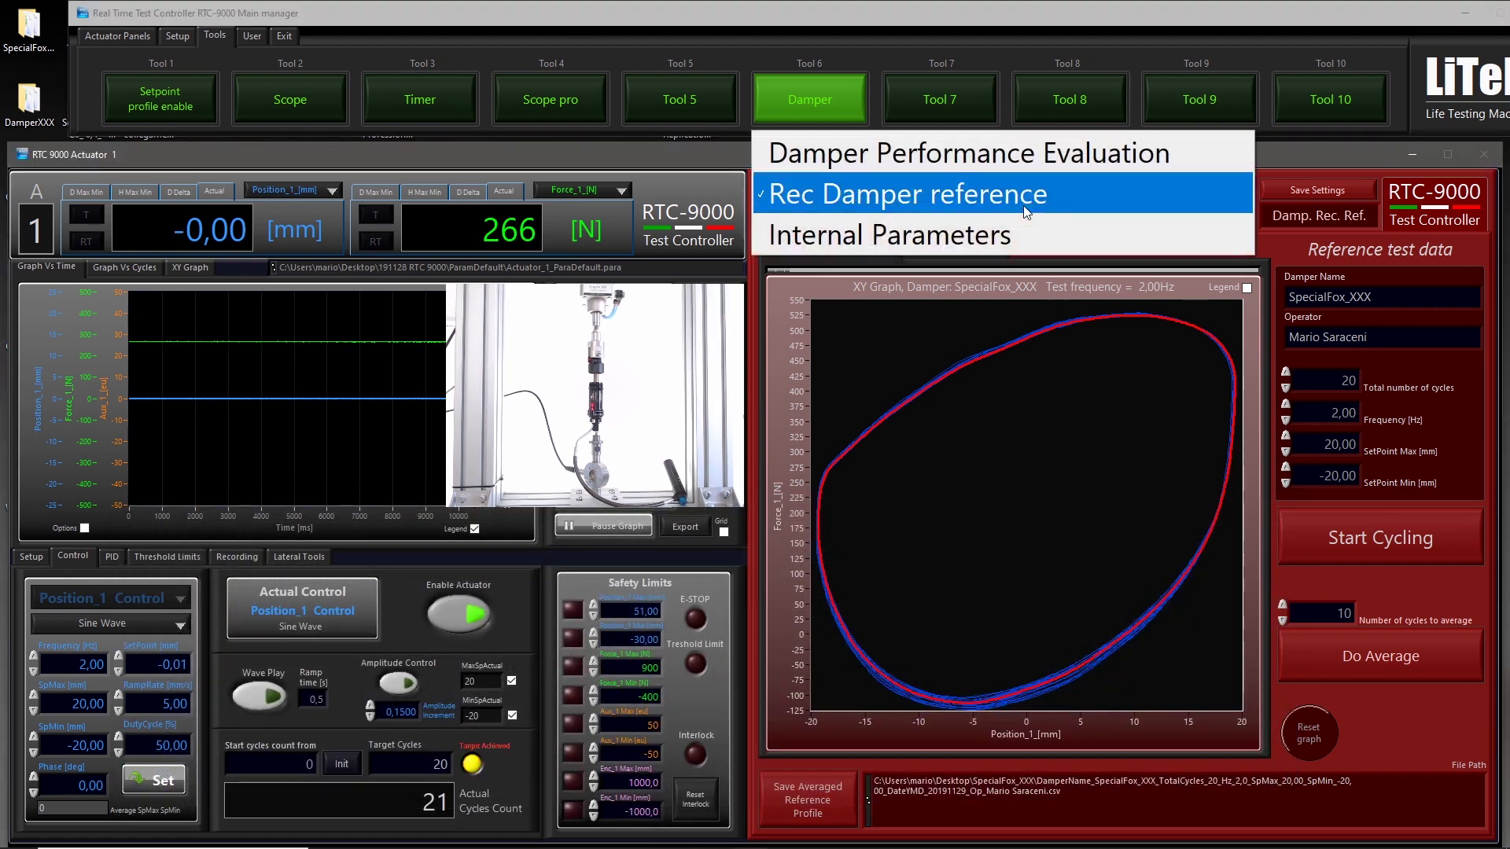
{"action": "left_click", "coordinate": [1040, 167]}
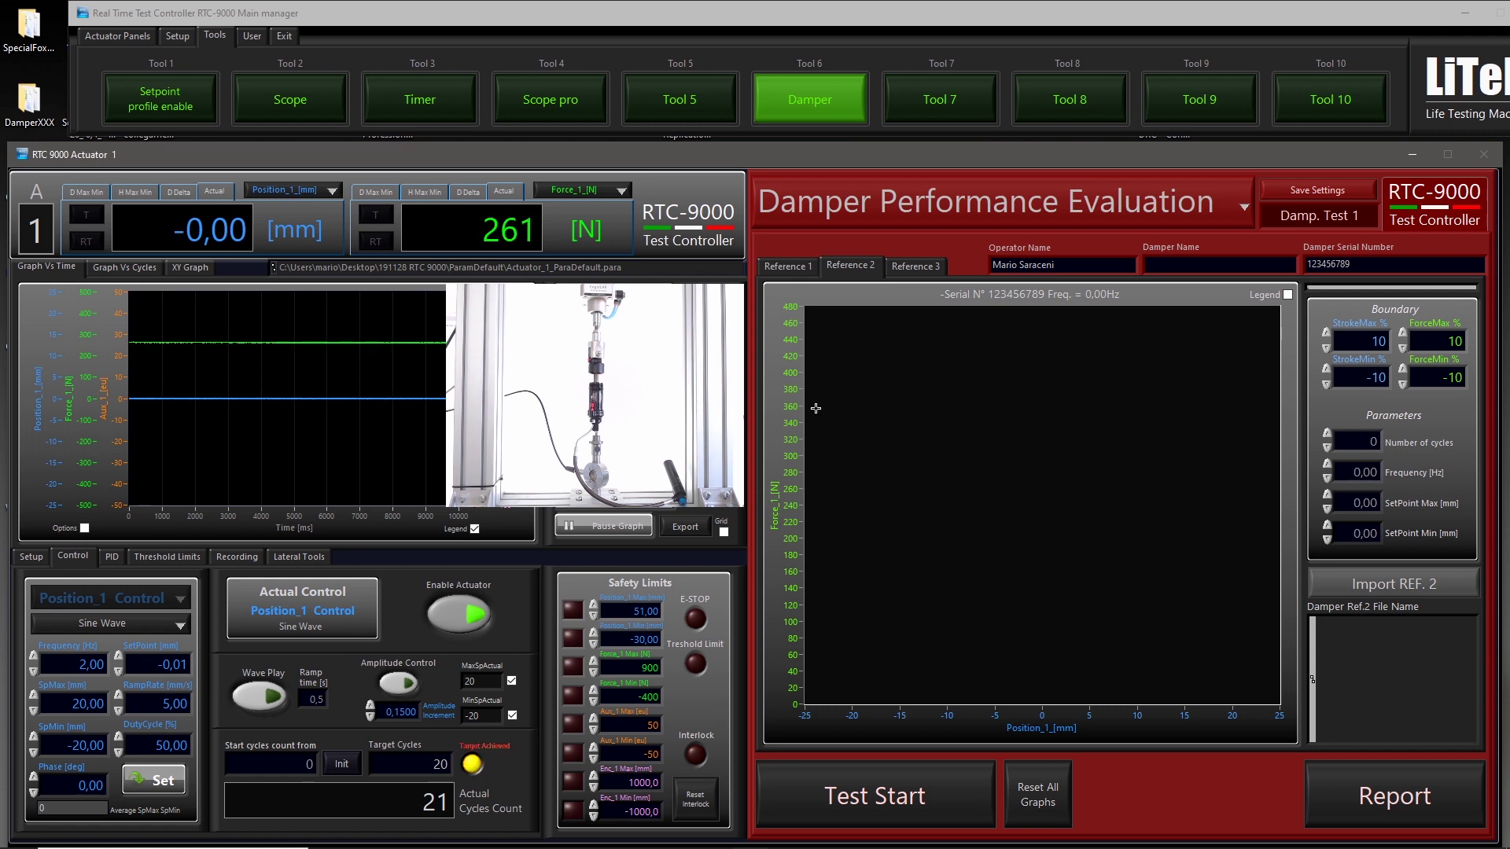
{"action": "left_click", "coordinate": [928, 267]}
{"action": "left_click", "coordinate": [787, 267]}
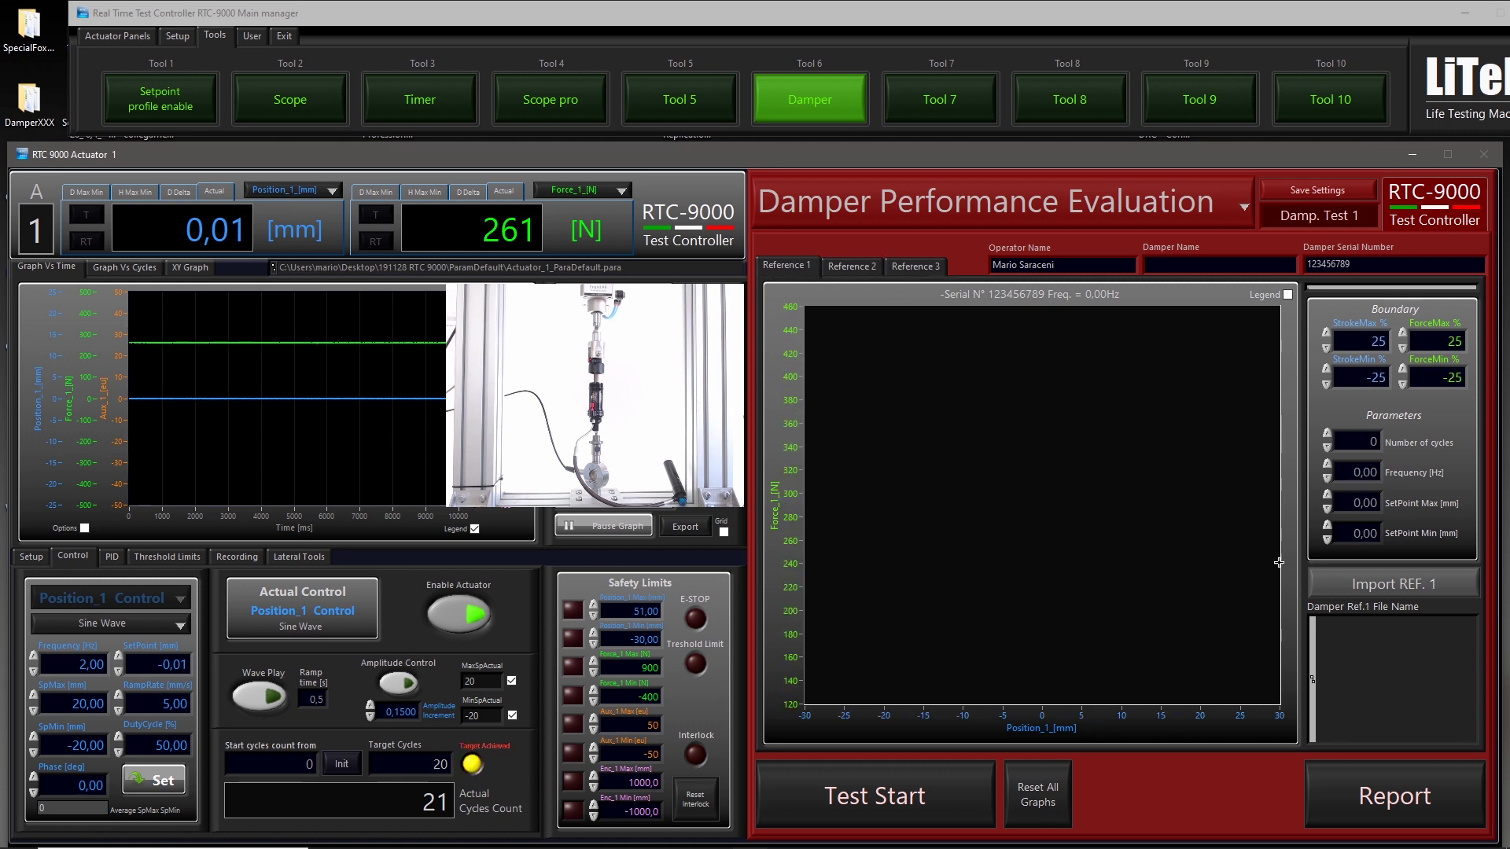
{"action": "left_click", "coordinate": [1372, 582]}
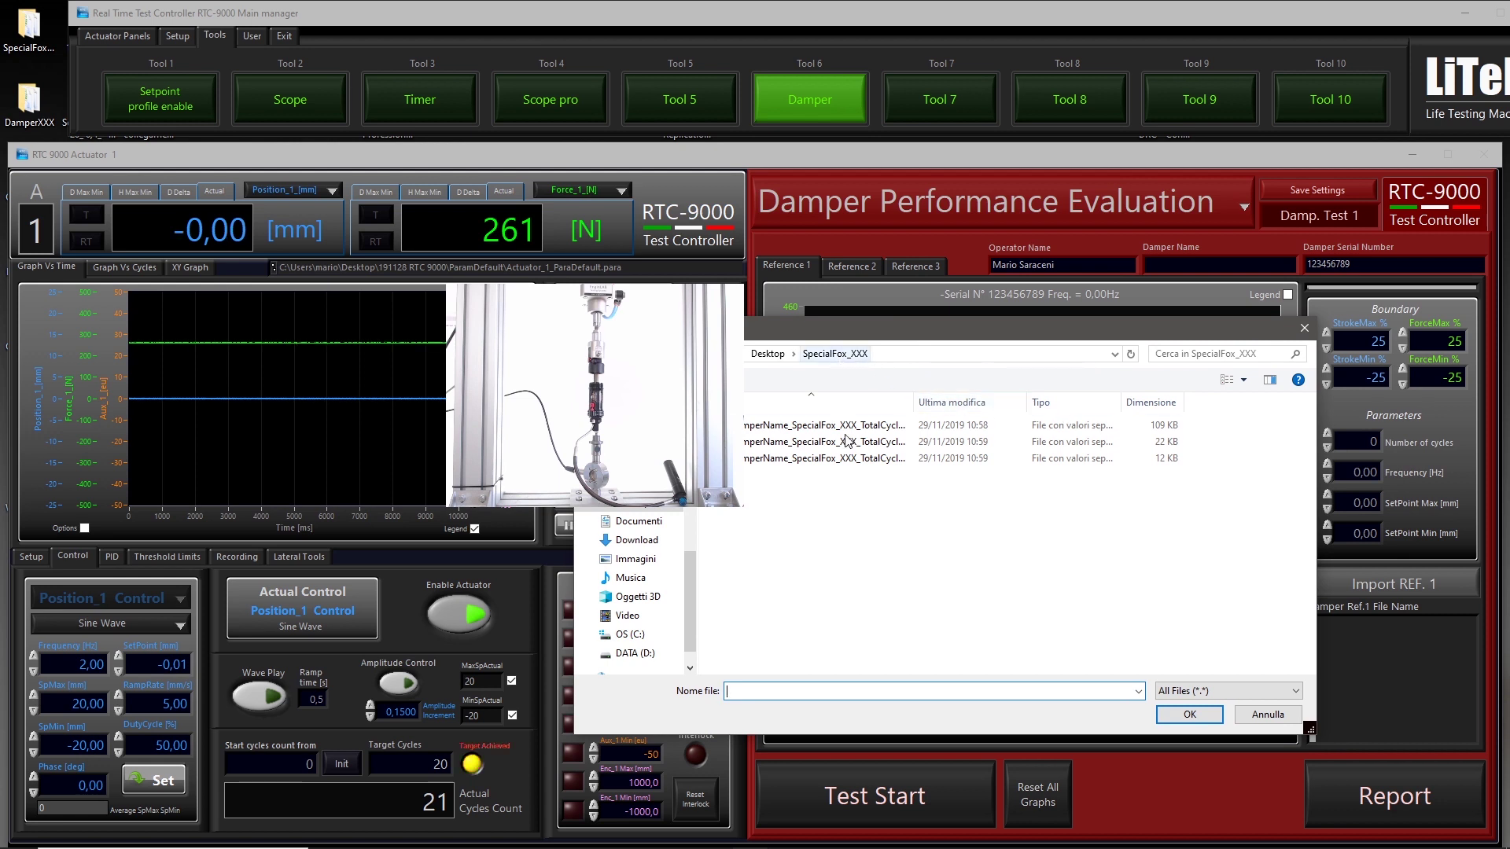
{"action": "left_click_drag", "start_coordinate": [1109, 452], "coordinate": [1160, 402]}
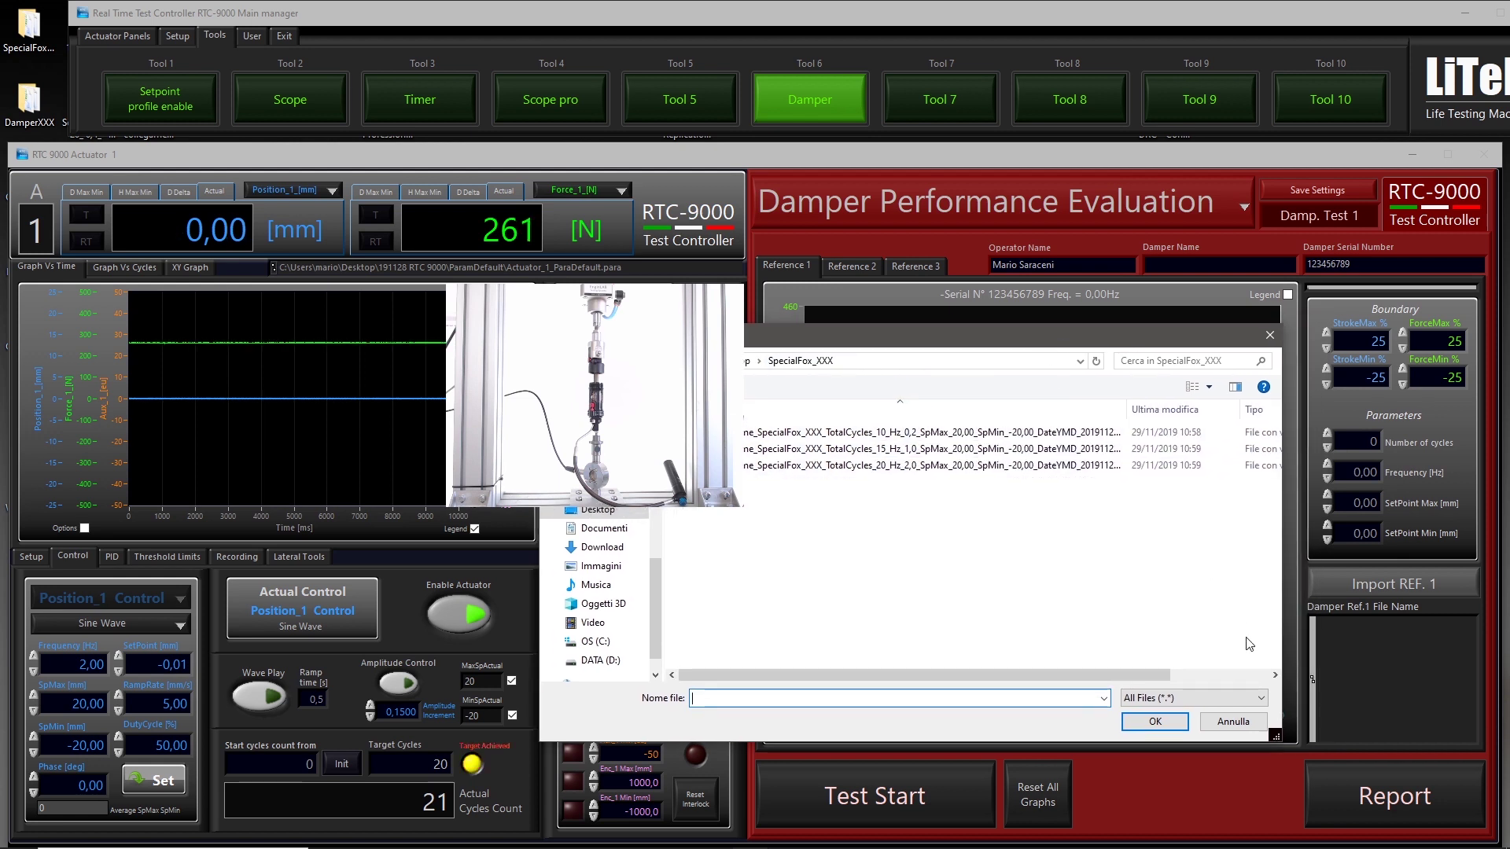
{"action": "left_click", "coordinate": [1229, 719]}
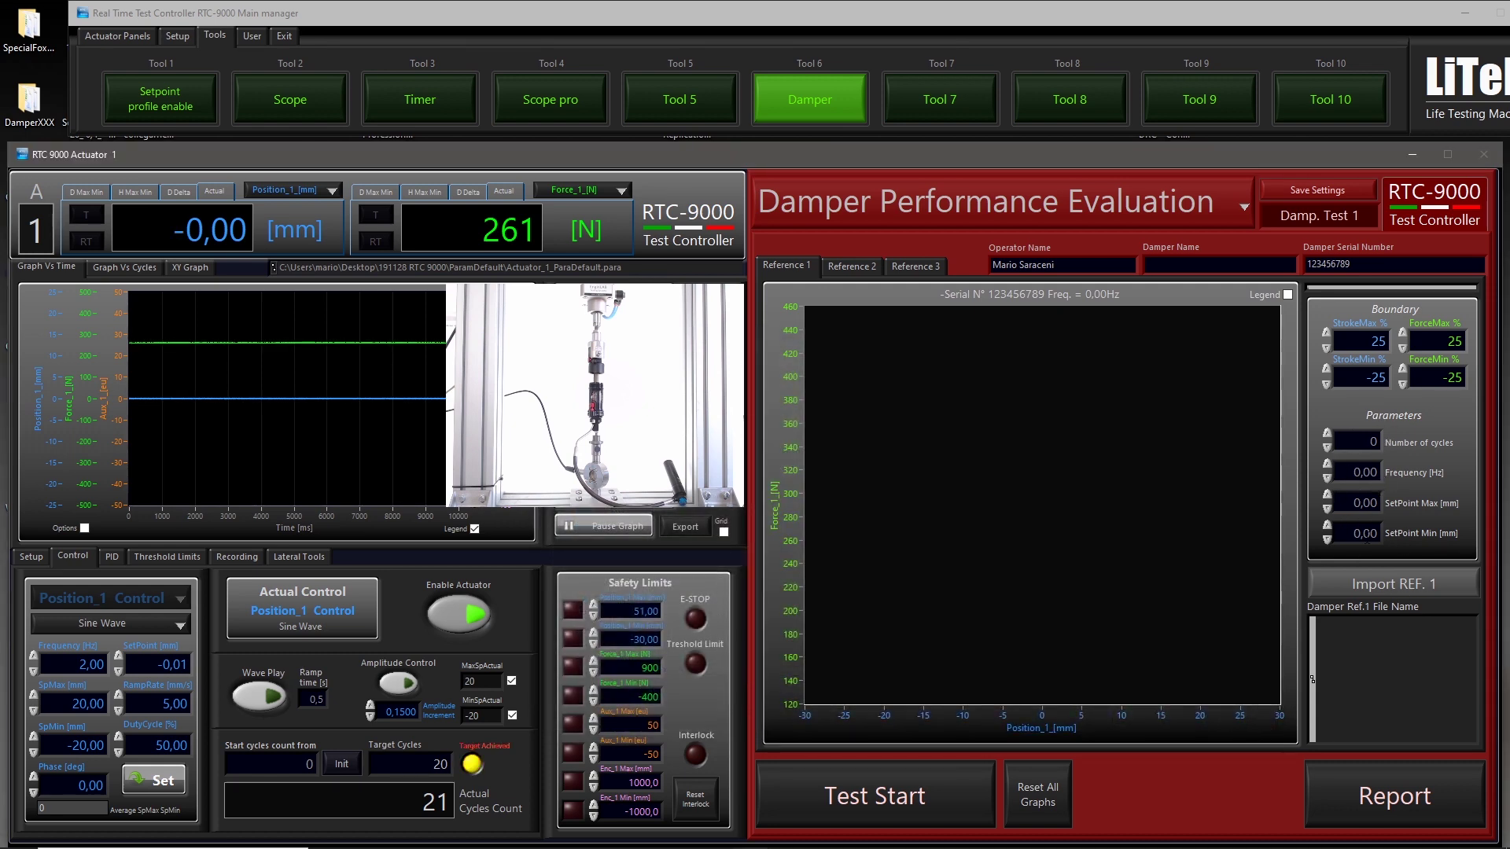
Step: Import the saved 0,20 Hz profile from SpecialFox_XXX as Reference 1 and the 1,00 Hz profile as Reference 2
{"action": "left_click", "coordinate": [1390, 582]}
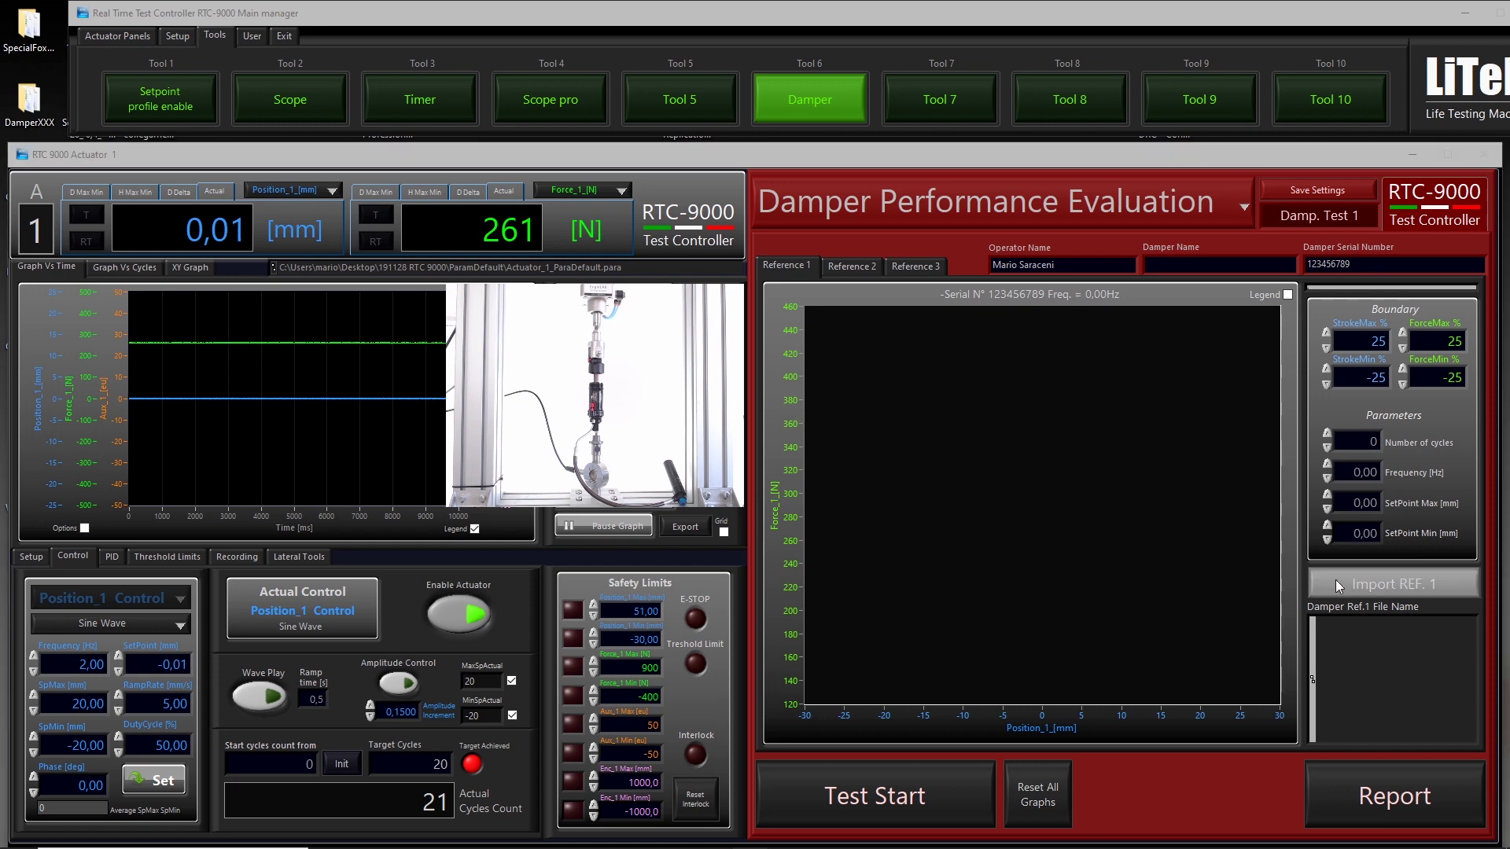
{"action": "double_click", "coordinate": [1115, 438]}
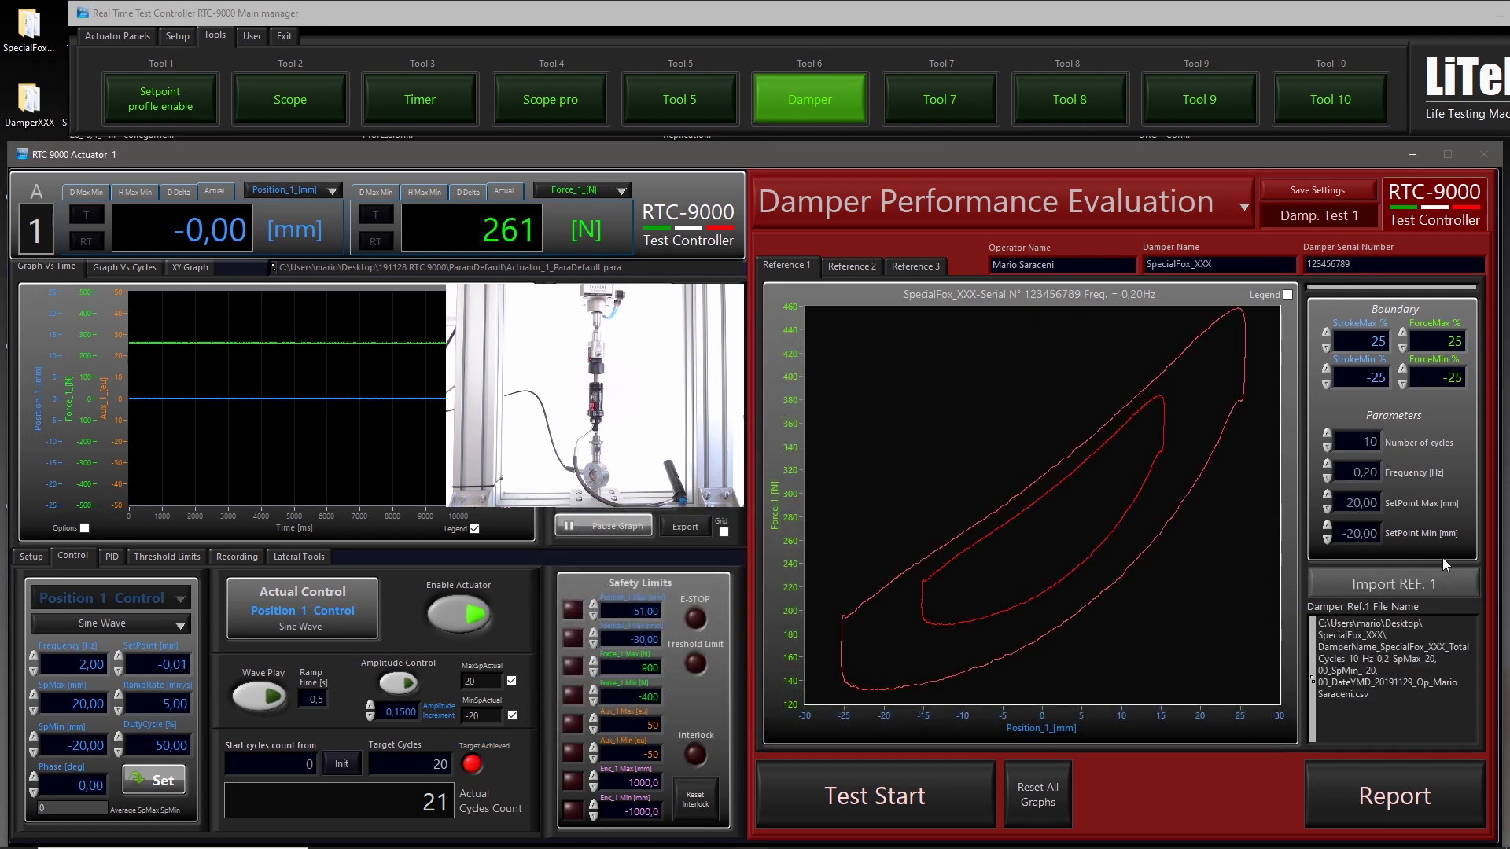
{"action": "left_click", "coordinate": [857, 265]}
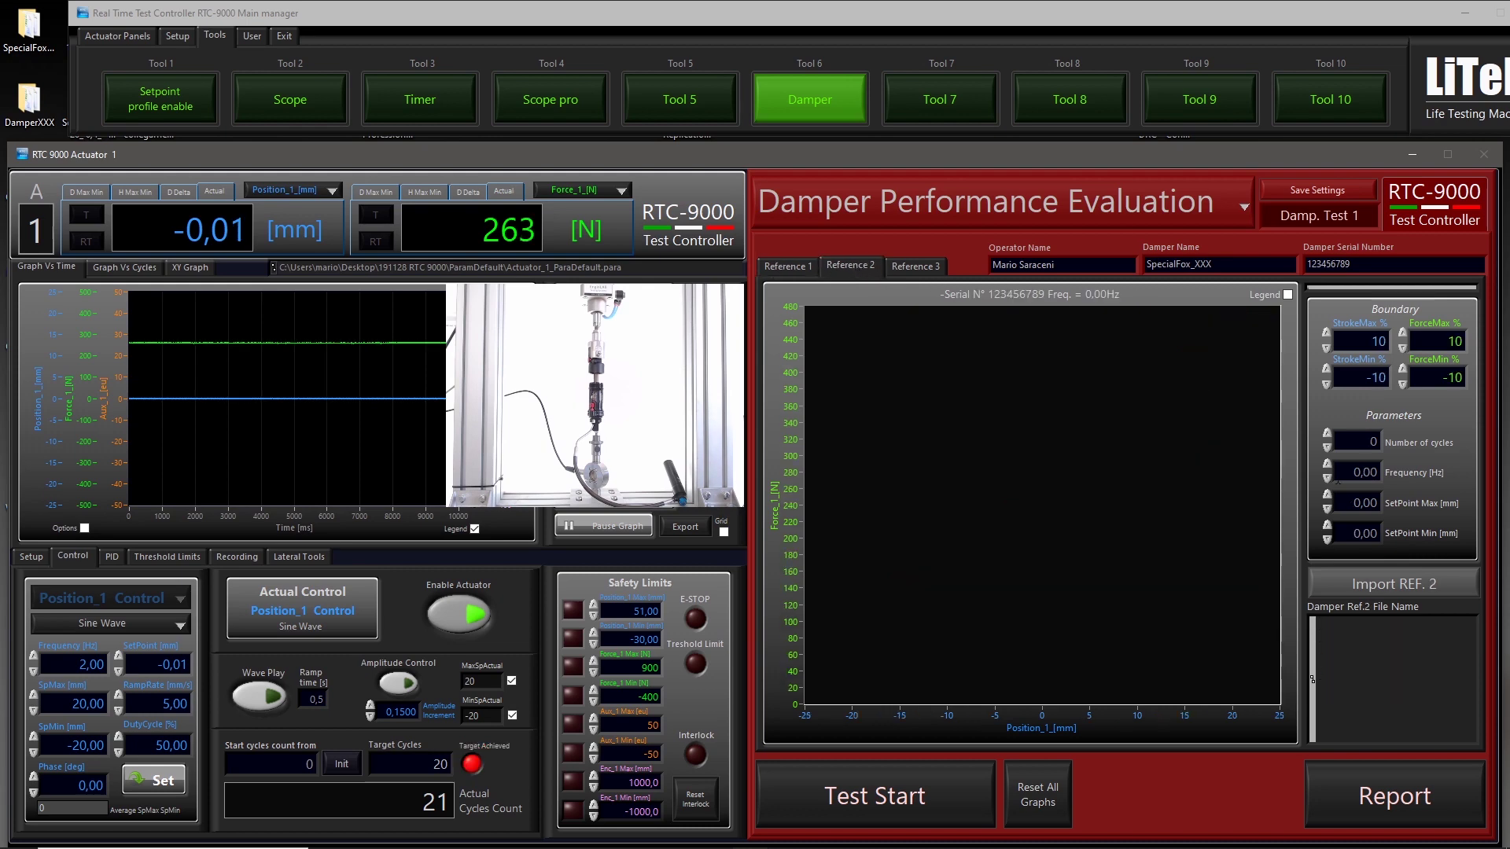
{"action": "left_click", "coordinate": [1392, 585]}
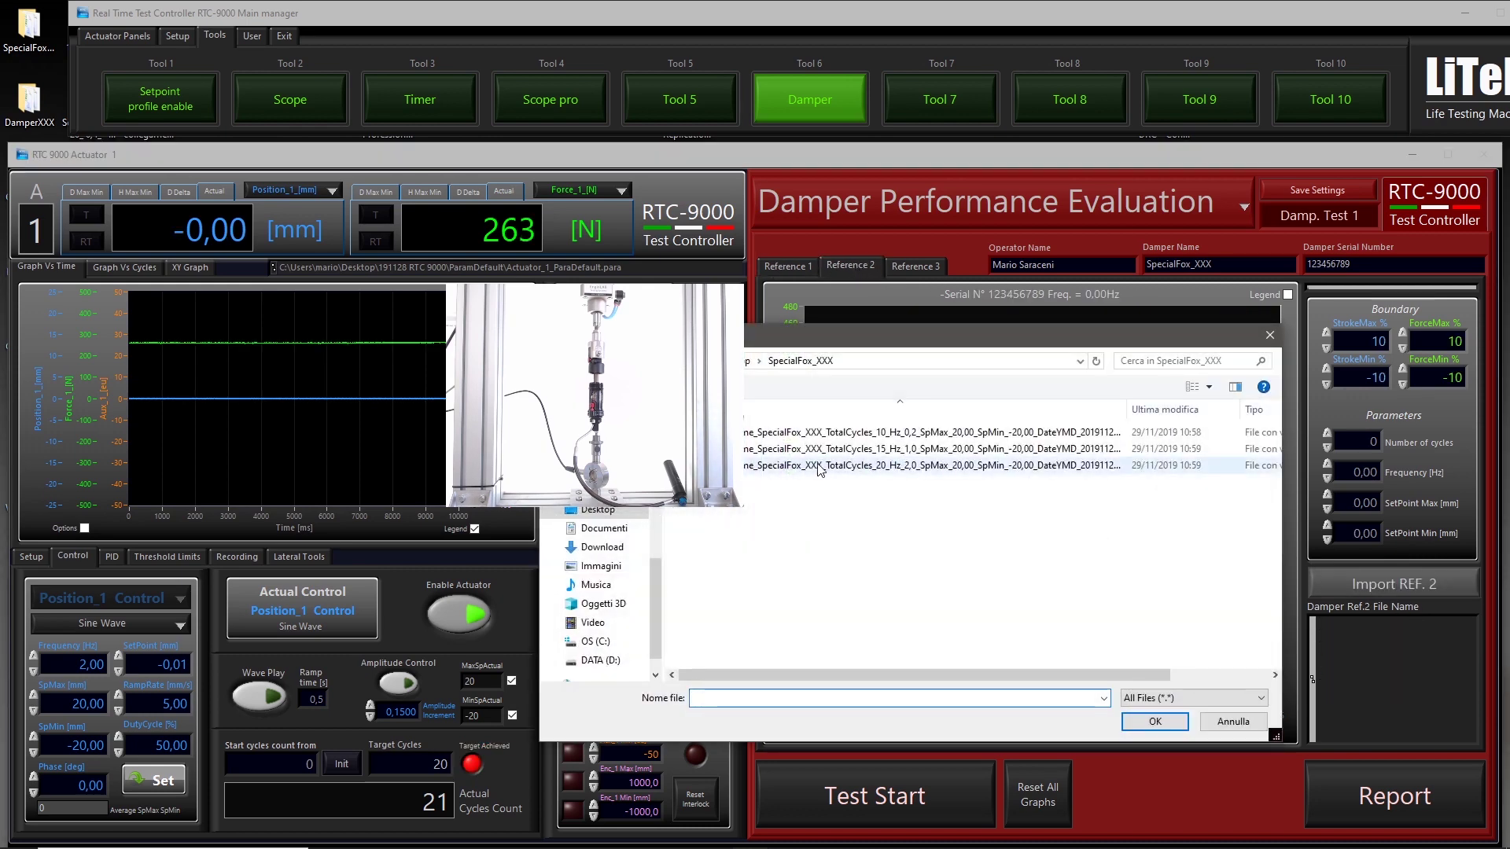
{"action": "double_click", "coordinate": [808, 449]}
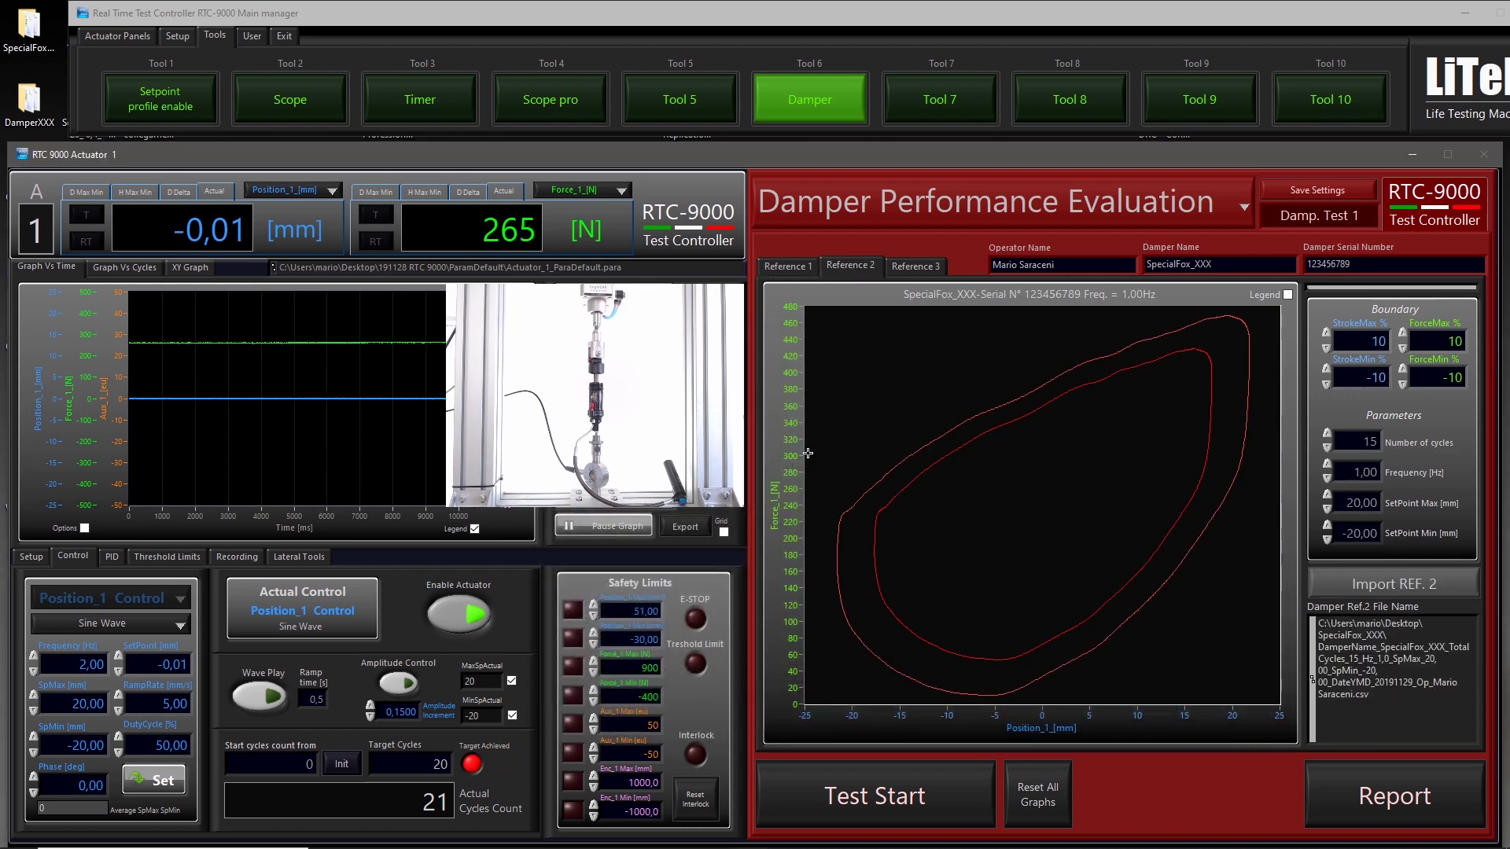
Step: Import the saved 2,00 Hz profile with 20 total cycles as Reference 3
{"action": "left_click", "coordinate": [910, 265]}
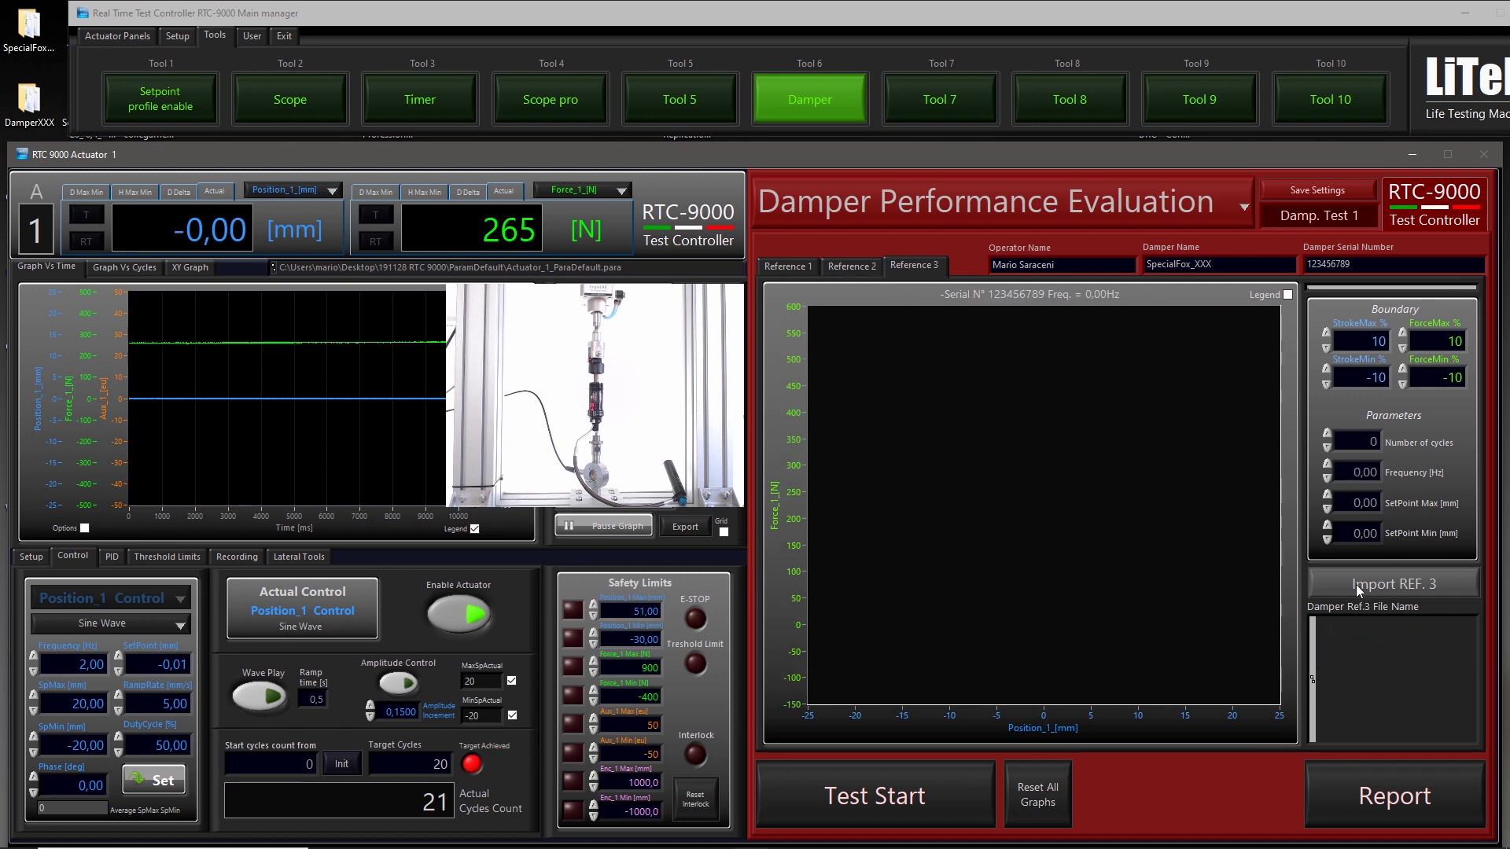
{"action": "left_click", "coordinate": [1358, 590]}
{"action": "left_click", "coordinate": [873, 464]}
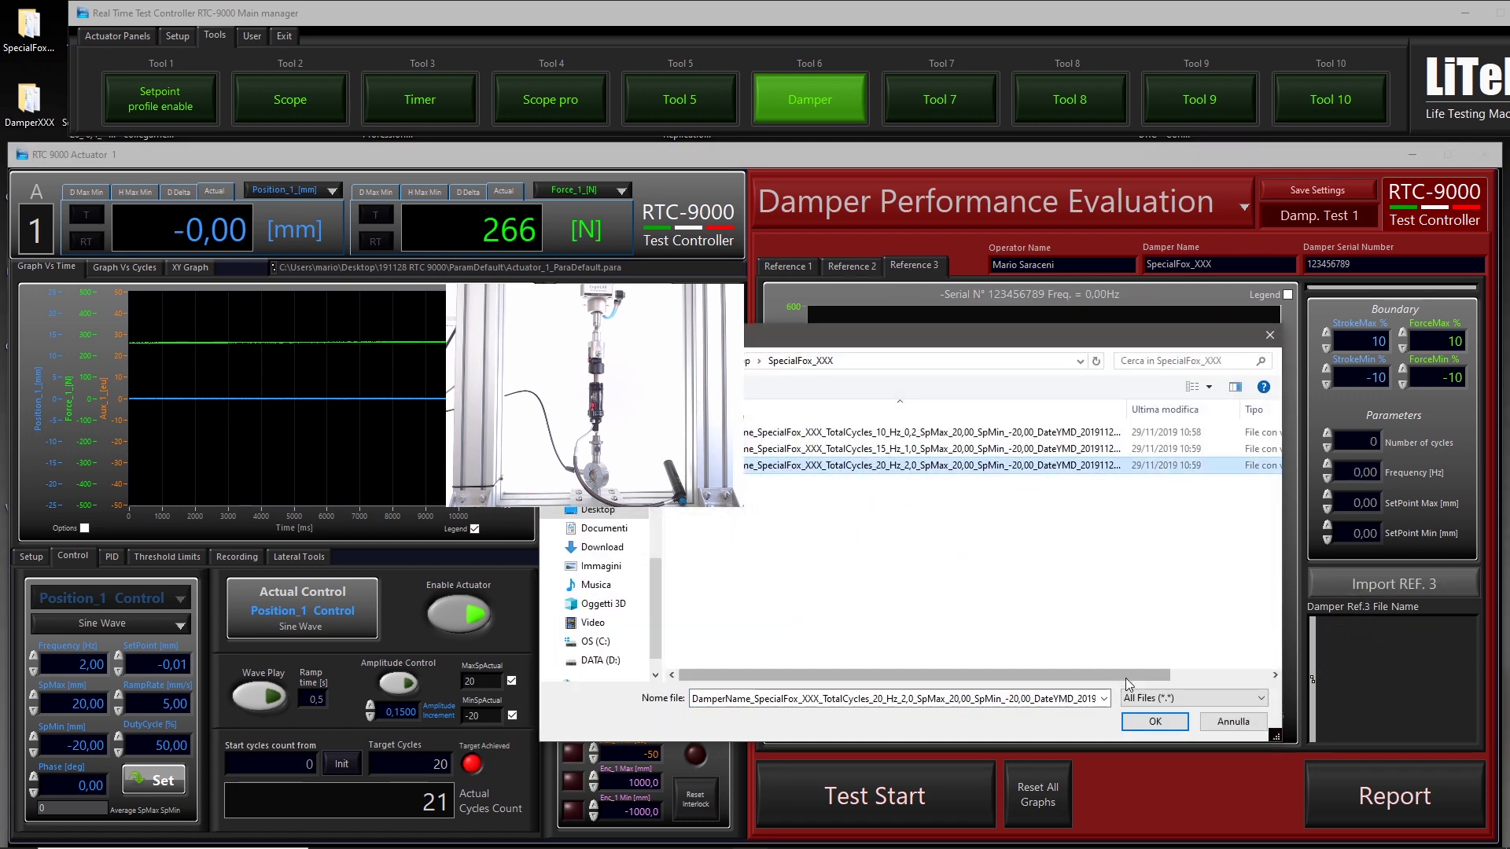
{"action": "left_click", "coordinate": [1153, 721]}
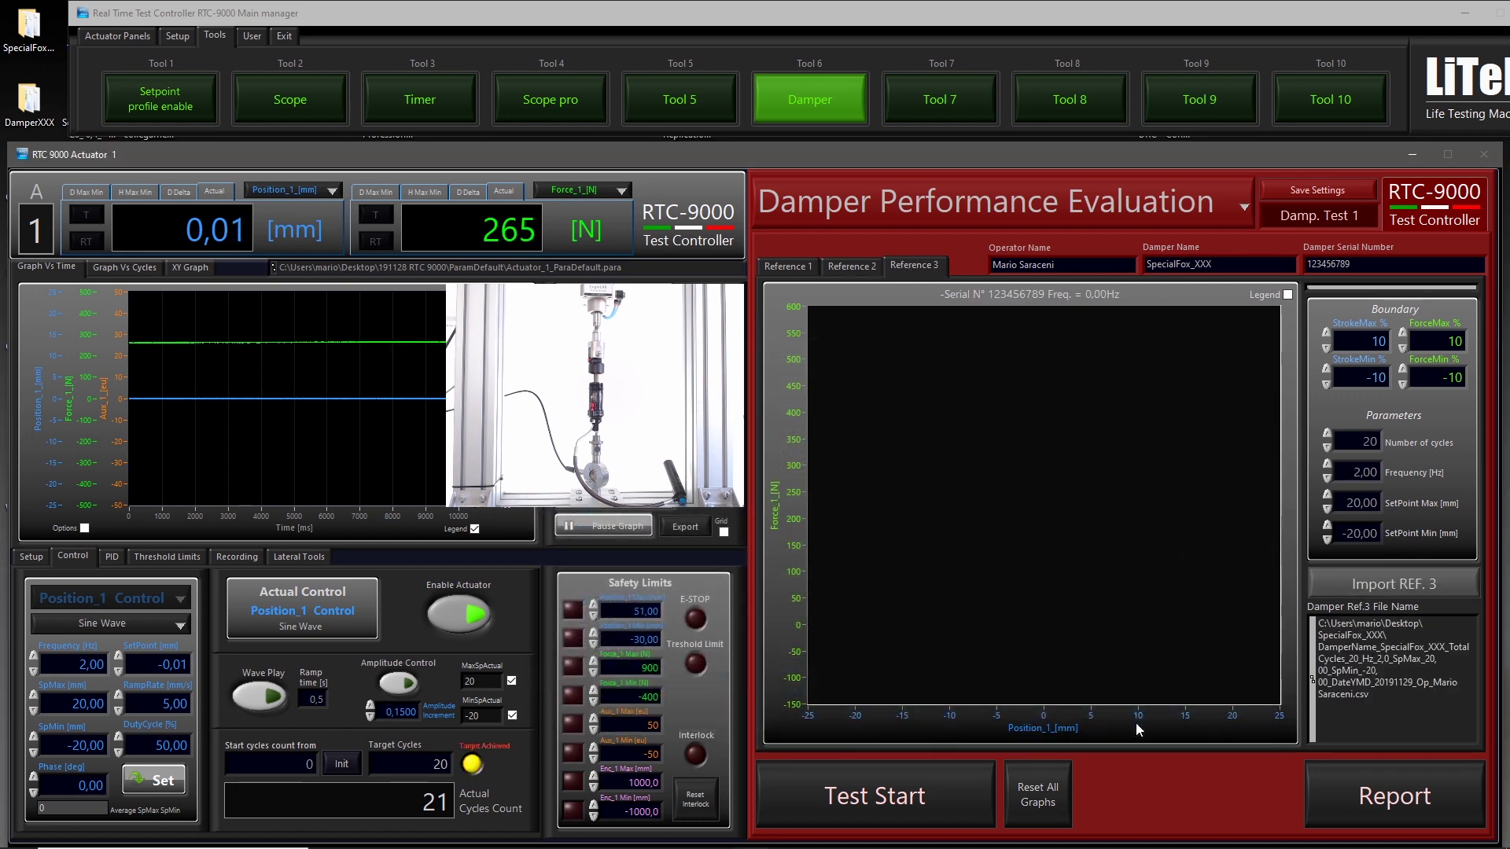
Step: Turn on the Reference curve in the Reference 2 graph through its legend, and hide the legend
{"action": "left_click", "coordinate": [792, 268]}
{"action": "left_click", "coordinate": [841, 268]}
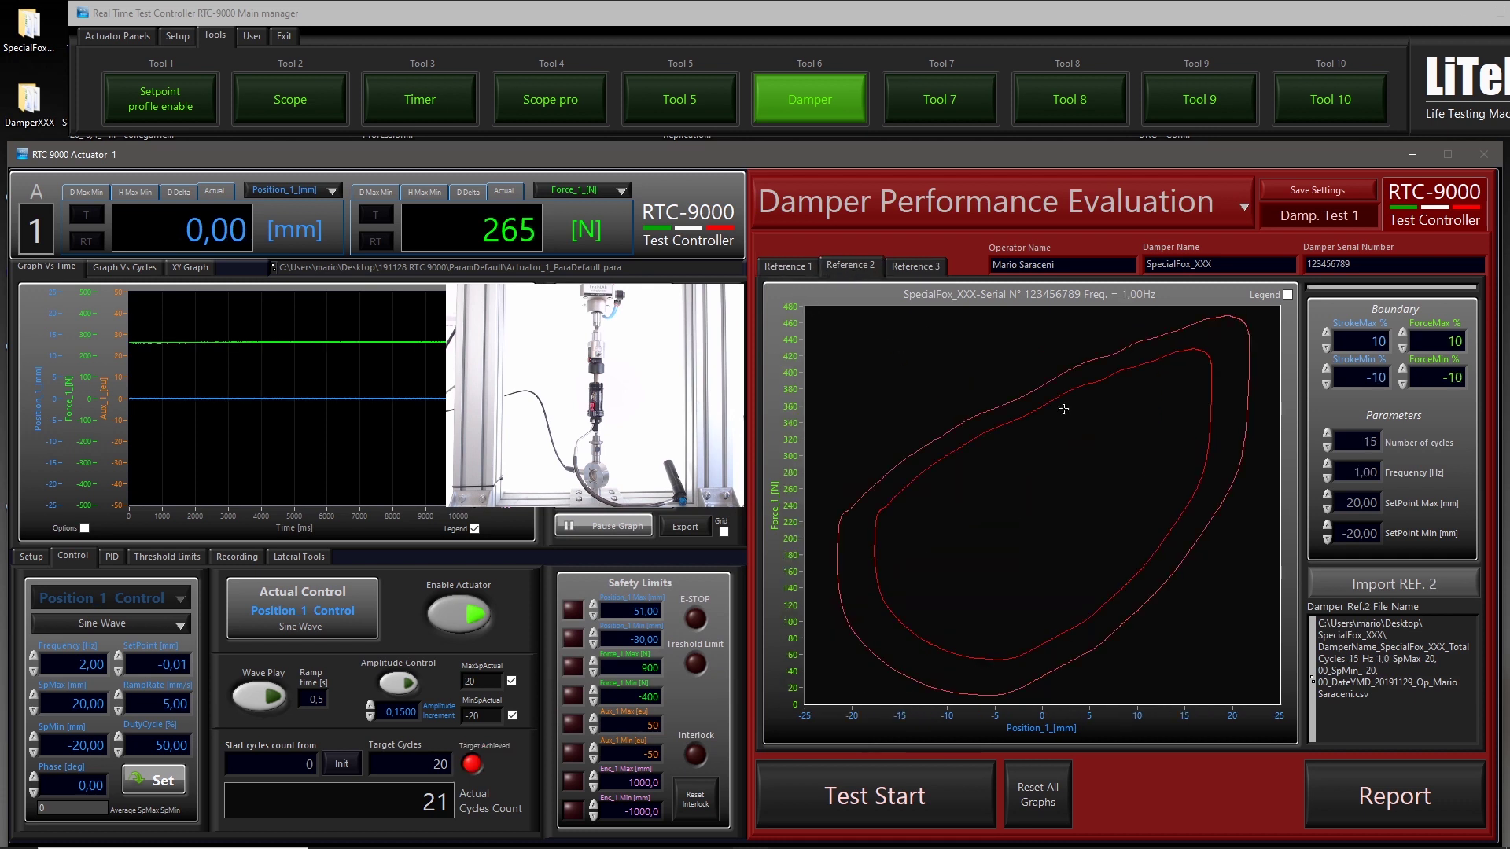
{"action": "left_click", "coordinate": [1287, 294]}
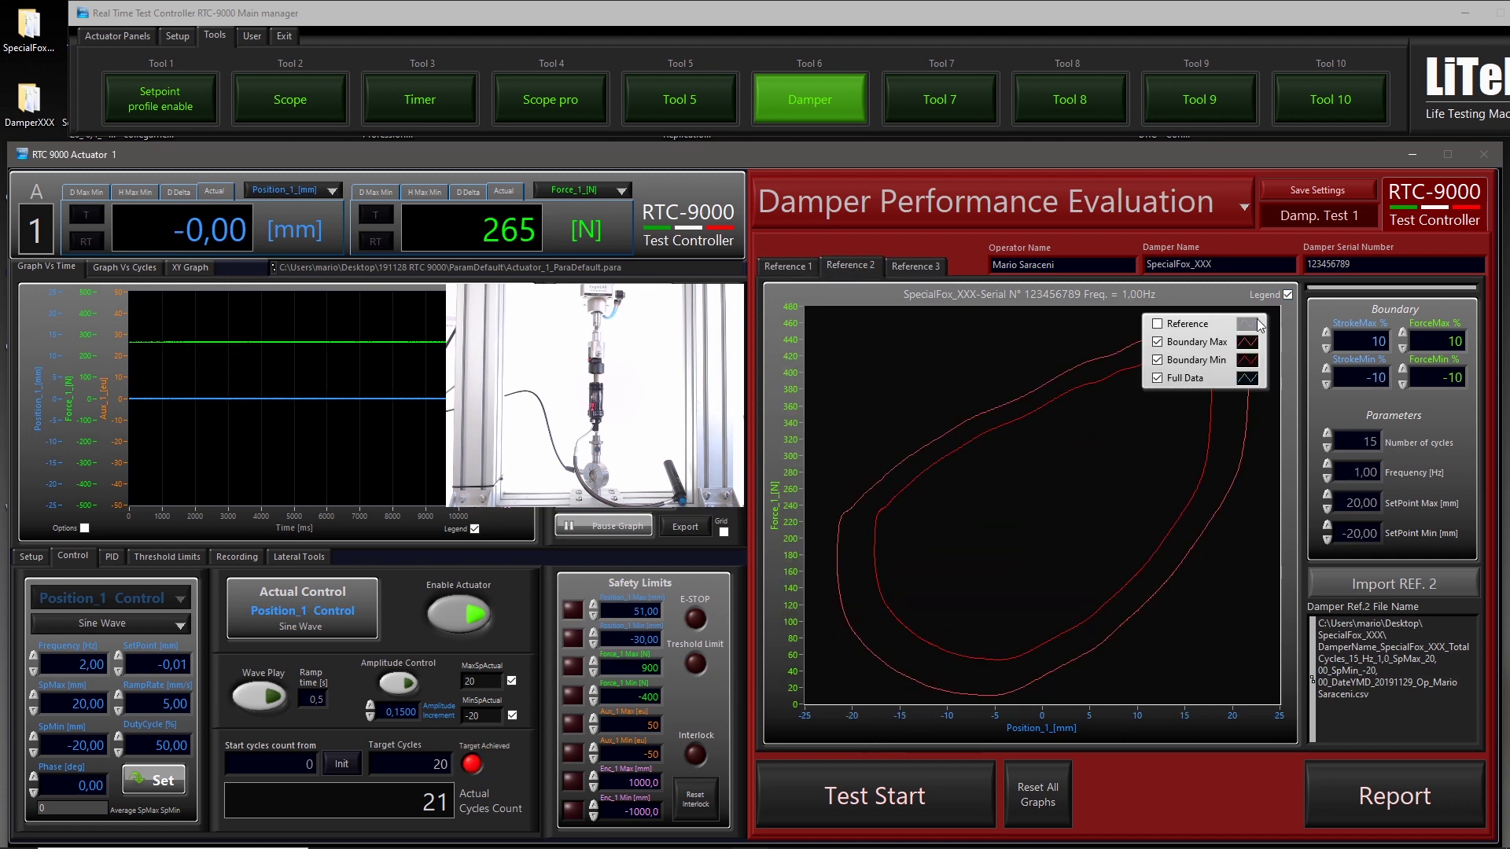
{"action": "left_click", "coordinate": [1157, 323]}
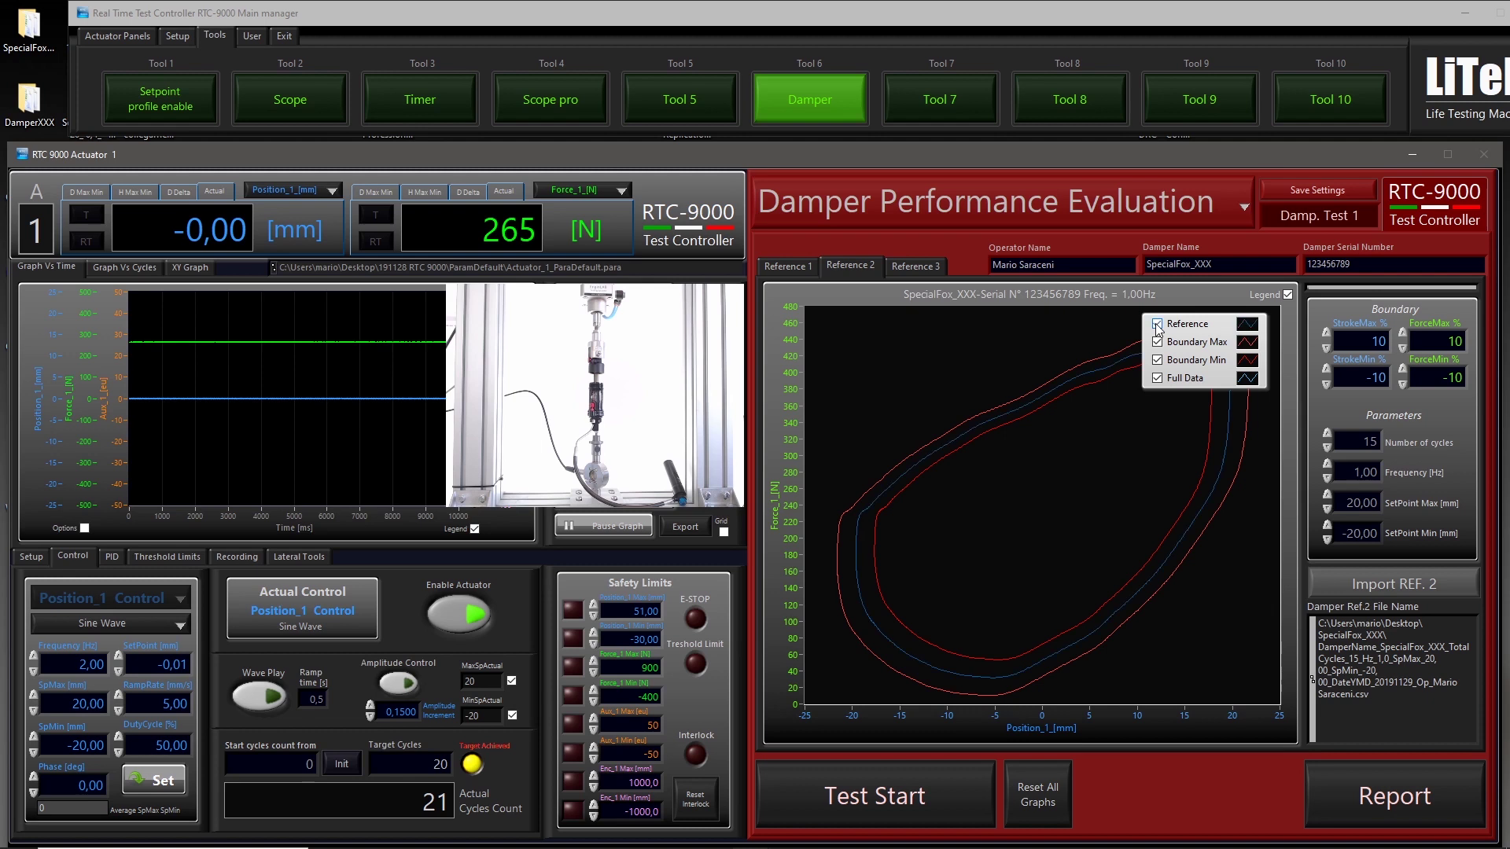
{"action": "left_click", "coordinate": [1287, 294]}
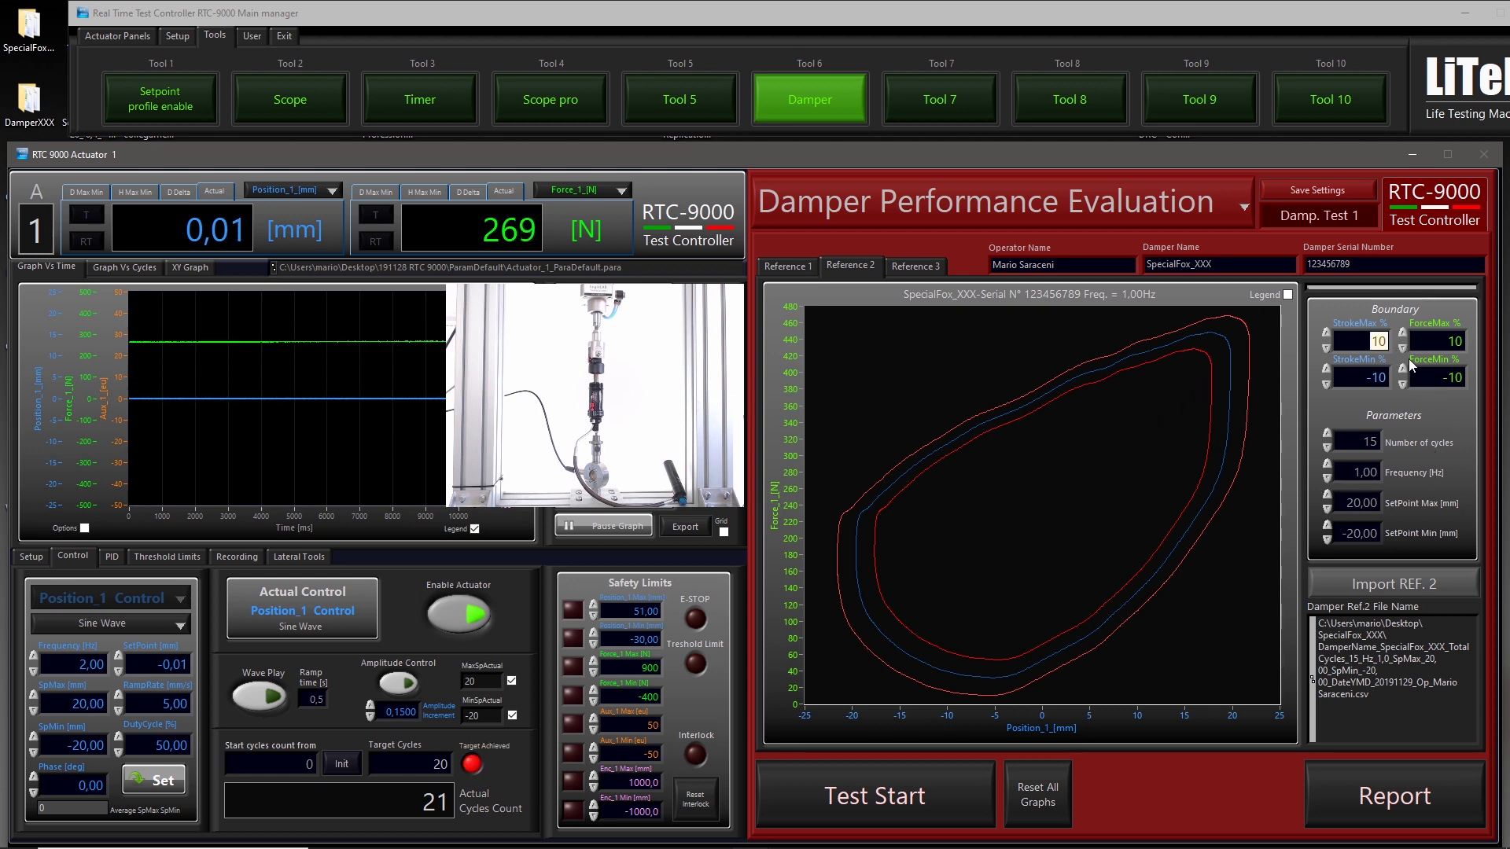
Step: Try 20 % for the StrokeMax and ForceMax boundaries of Reference 2, and restore both to 10 %
{"action": "type", "text": "20"}
{"action": "key", "text": "Tab"}
{"action": "type", "text": "20"}
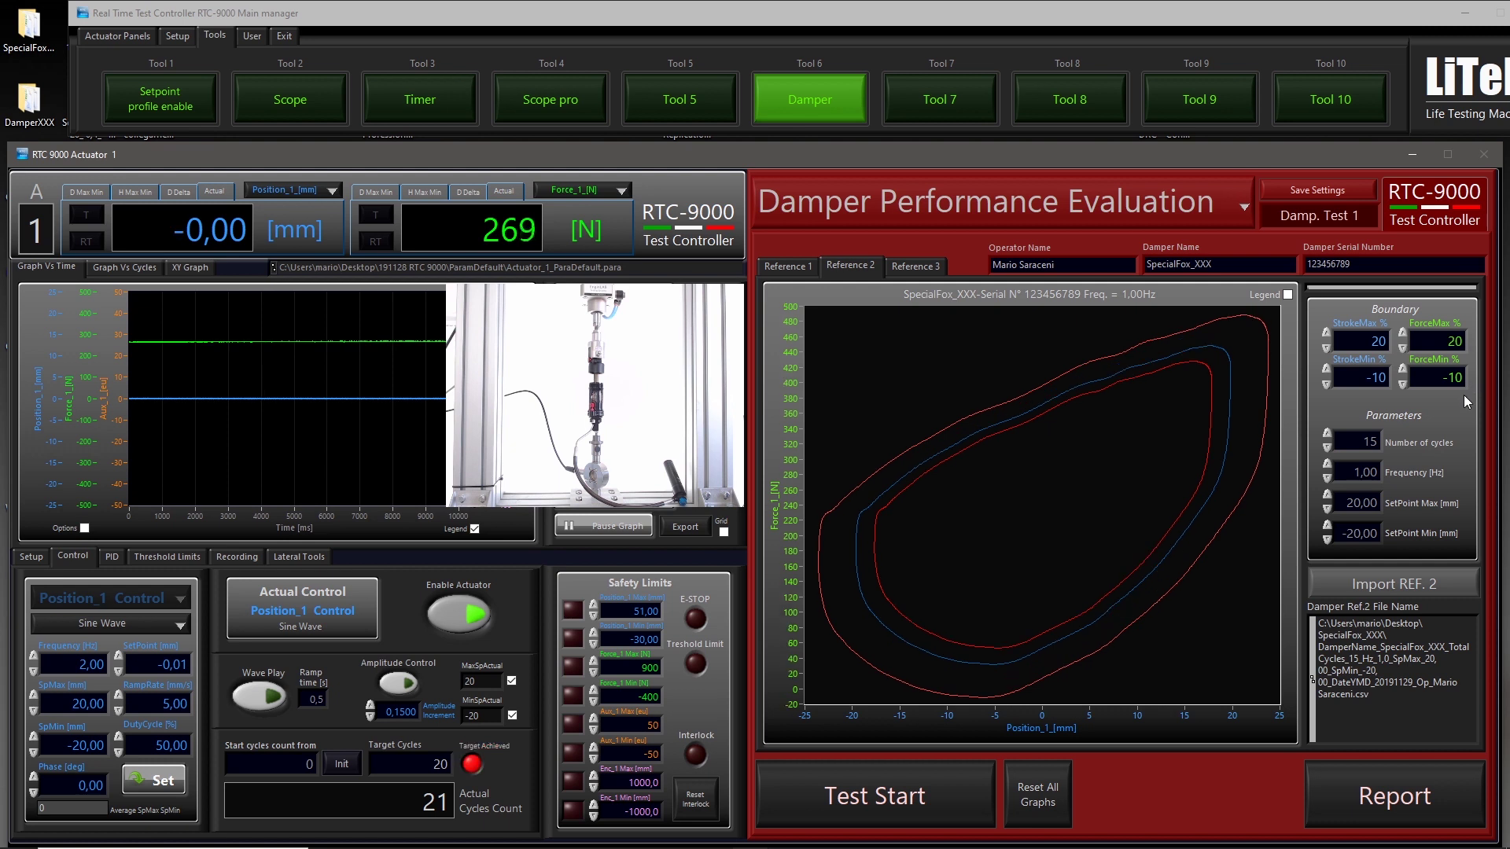
{"action": "key", "text": "shift+Tab"}
{"action": "type", "text": "10"}
{"action": "key", "text": "Tab"}
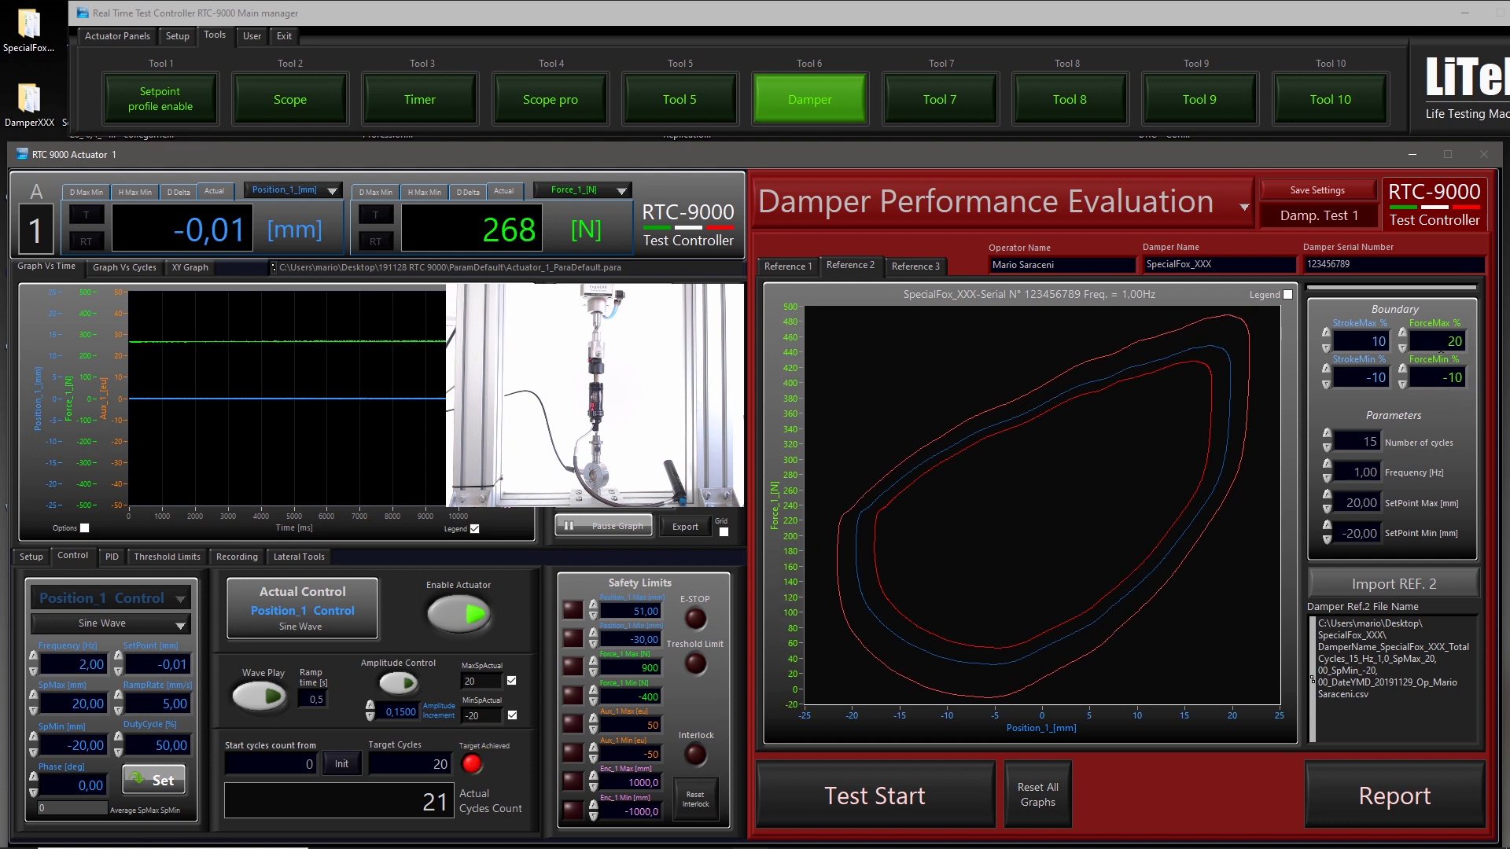
{"action": "type", "text": "10"}
{"action": "key", "text": "Tab"}
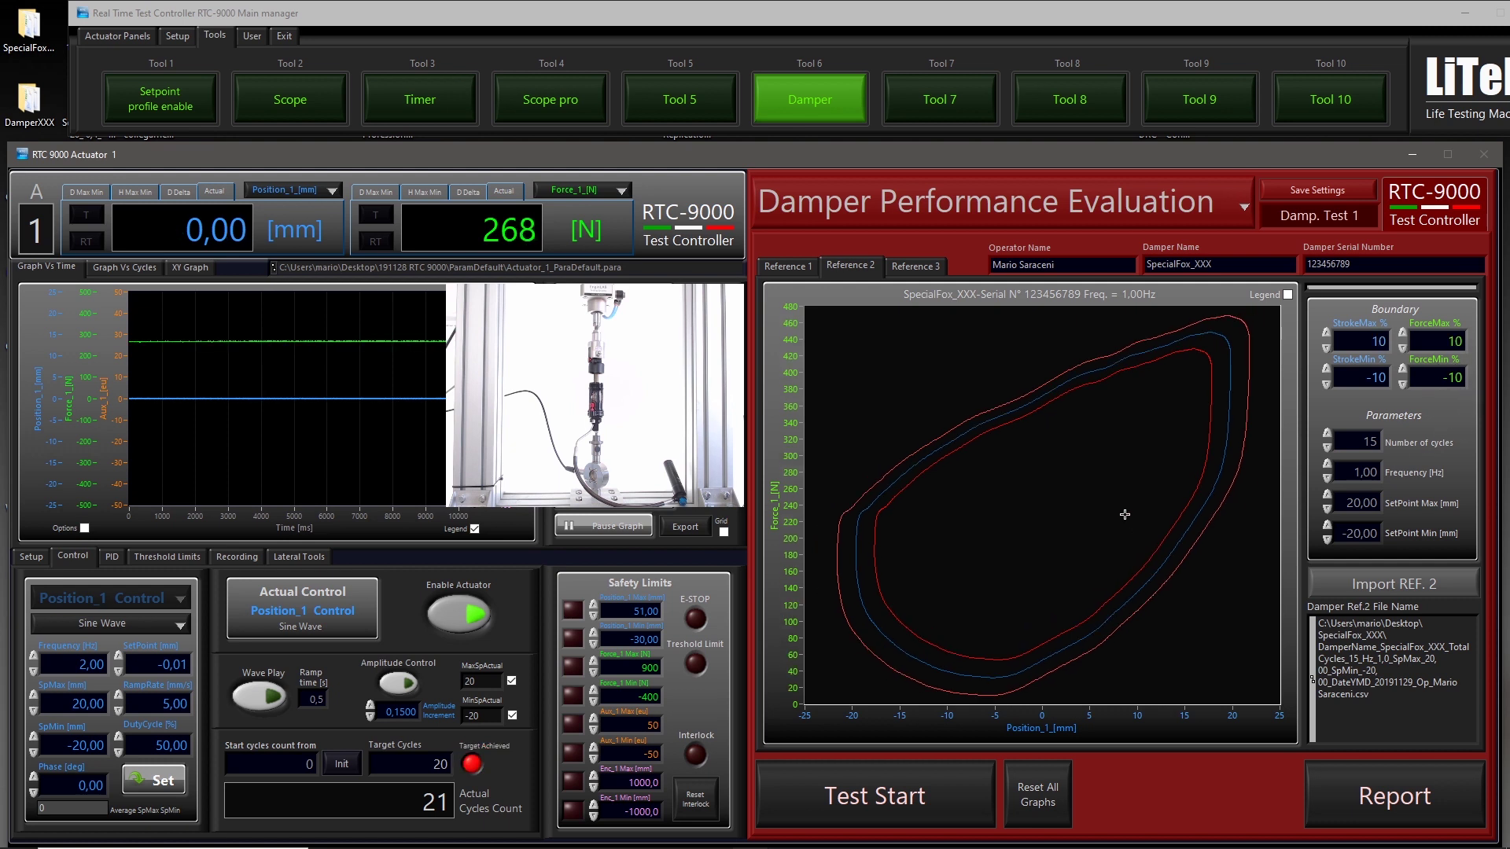
Step: Set Reference 2's StrokeMax and ForceMax to 25 % and StrokeMin and ForceMin to -25 %, and hide its Reference curve
{"action": "type", "text": "25"}
{"action": "key", "text": "Tab"}
{"action": "type", "text": "25"}
{"action": "key", "text": "Tab"}
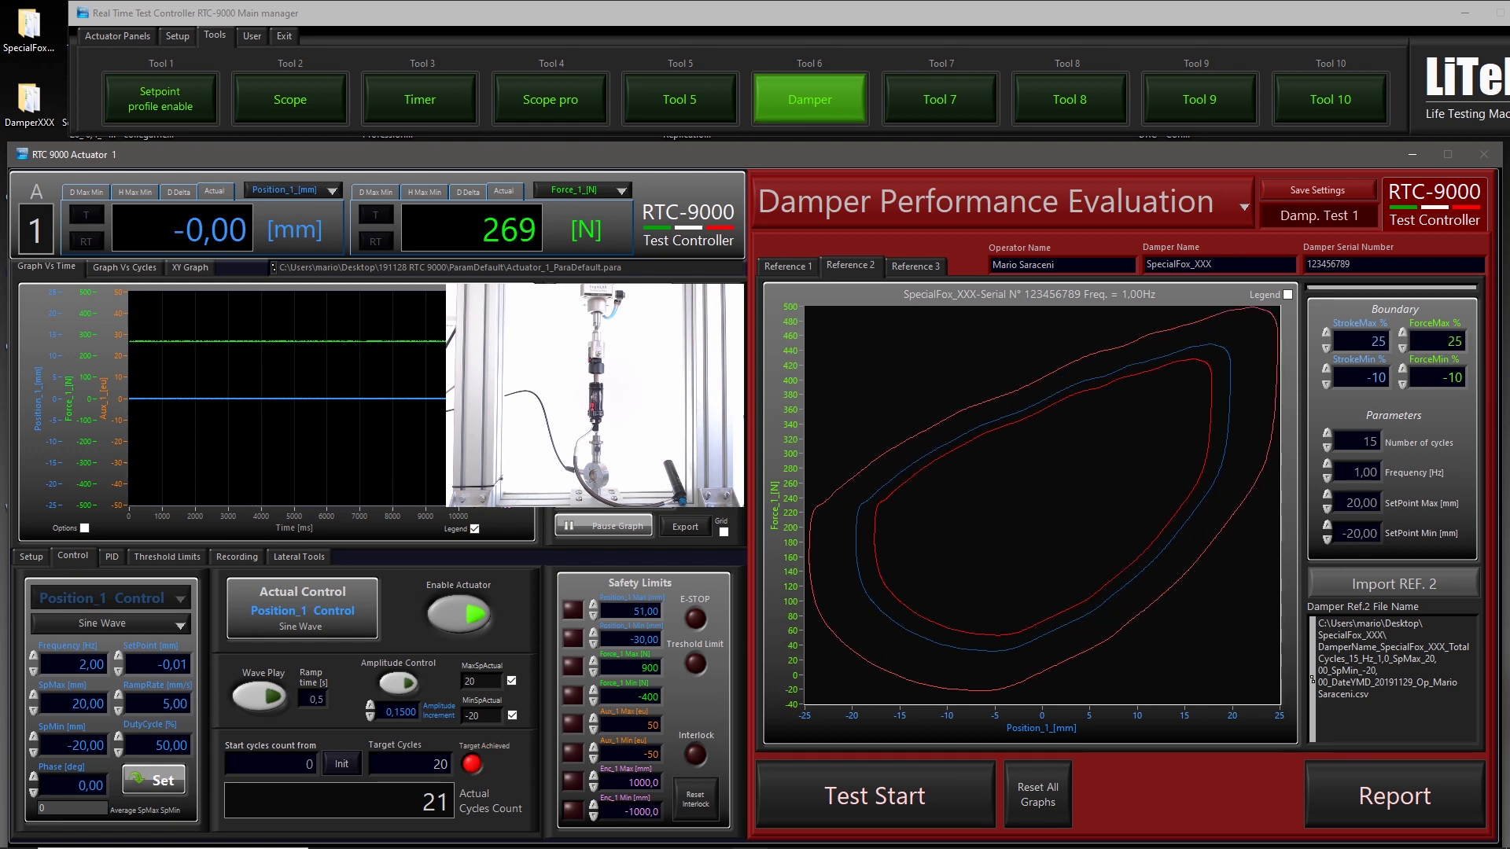
{"action": "type", "text": "-25"}
{"action": "key", "text": "Tab"}
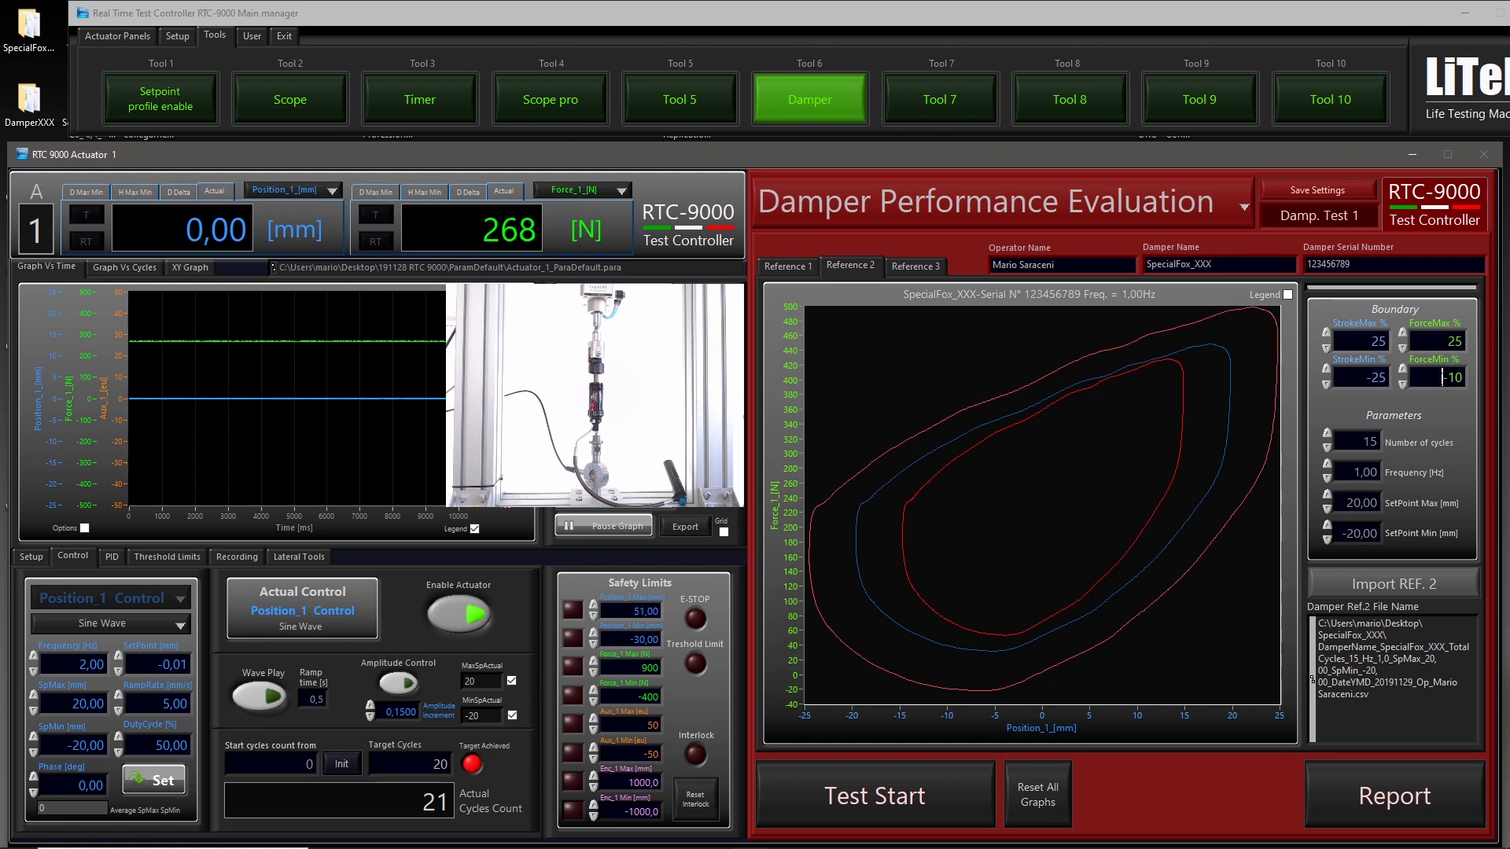
{"action": "double_click", "coordinate": [1456, 378]}
{"action": "type", "text": "25"}
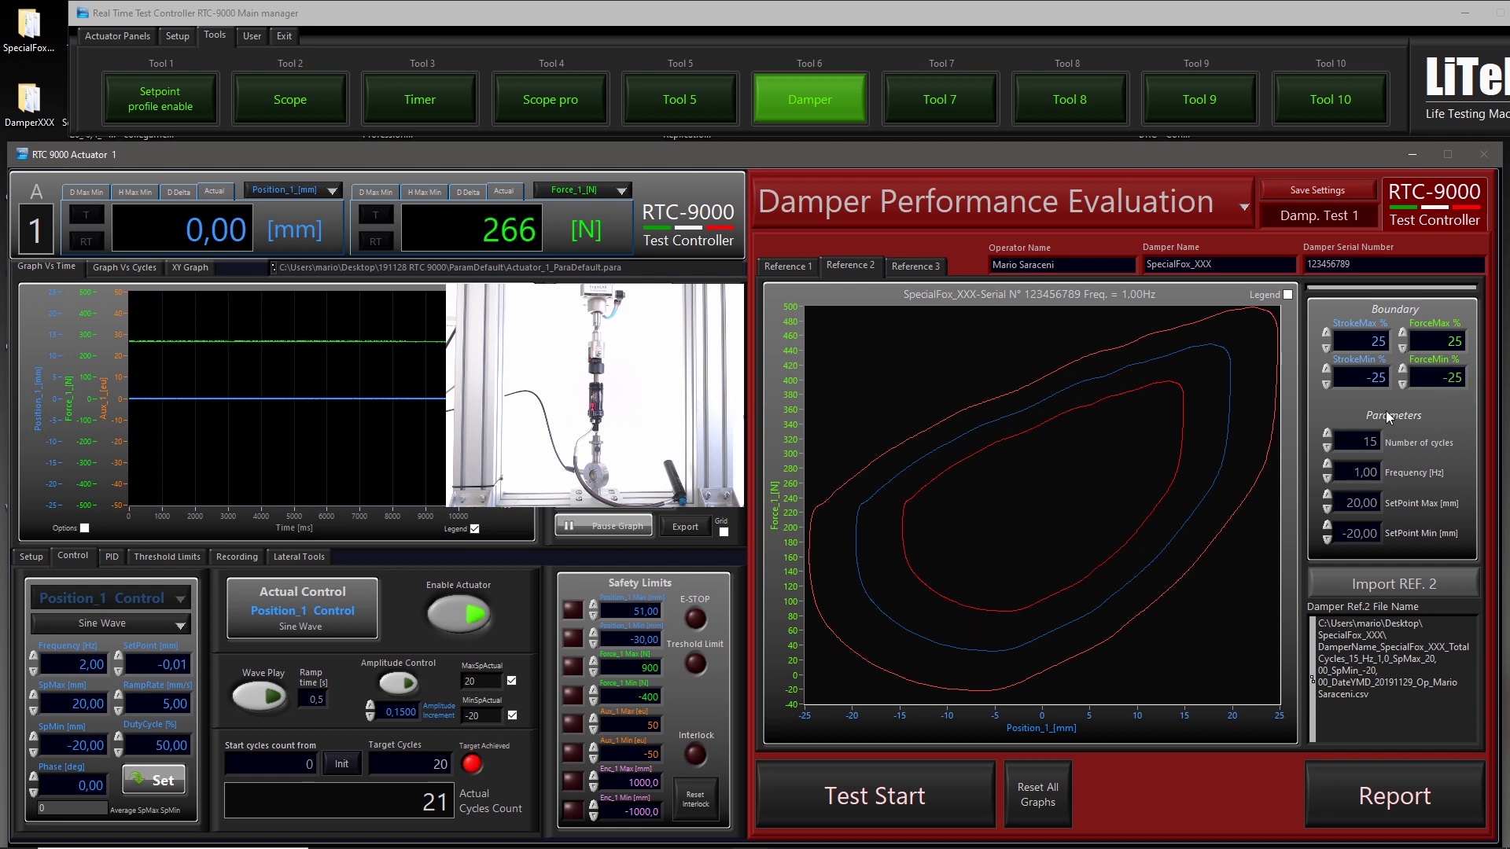
{"action": "left_click", "coordinate": [1286, 295]}
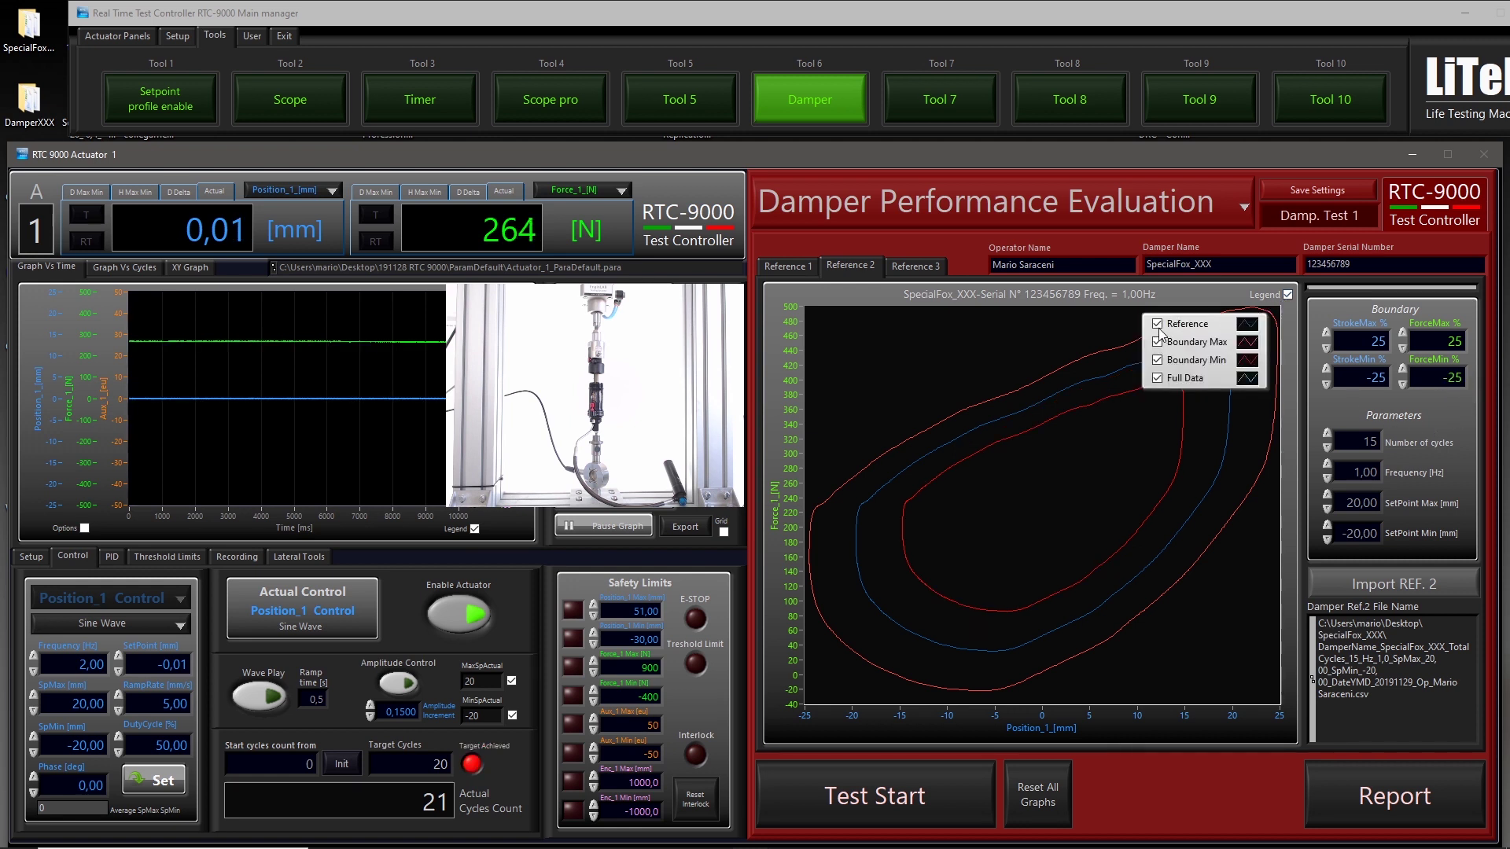
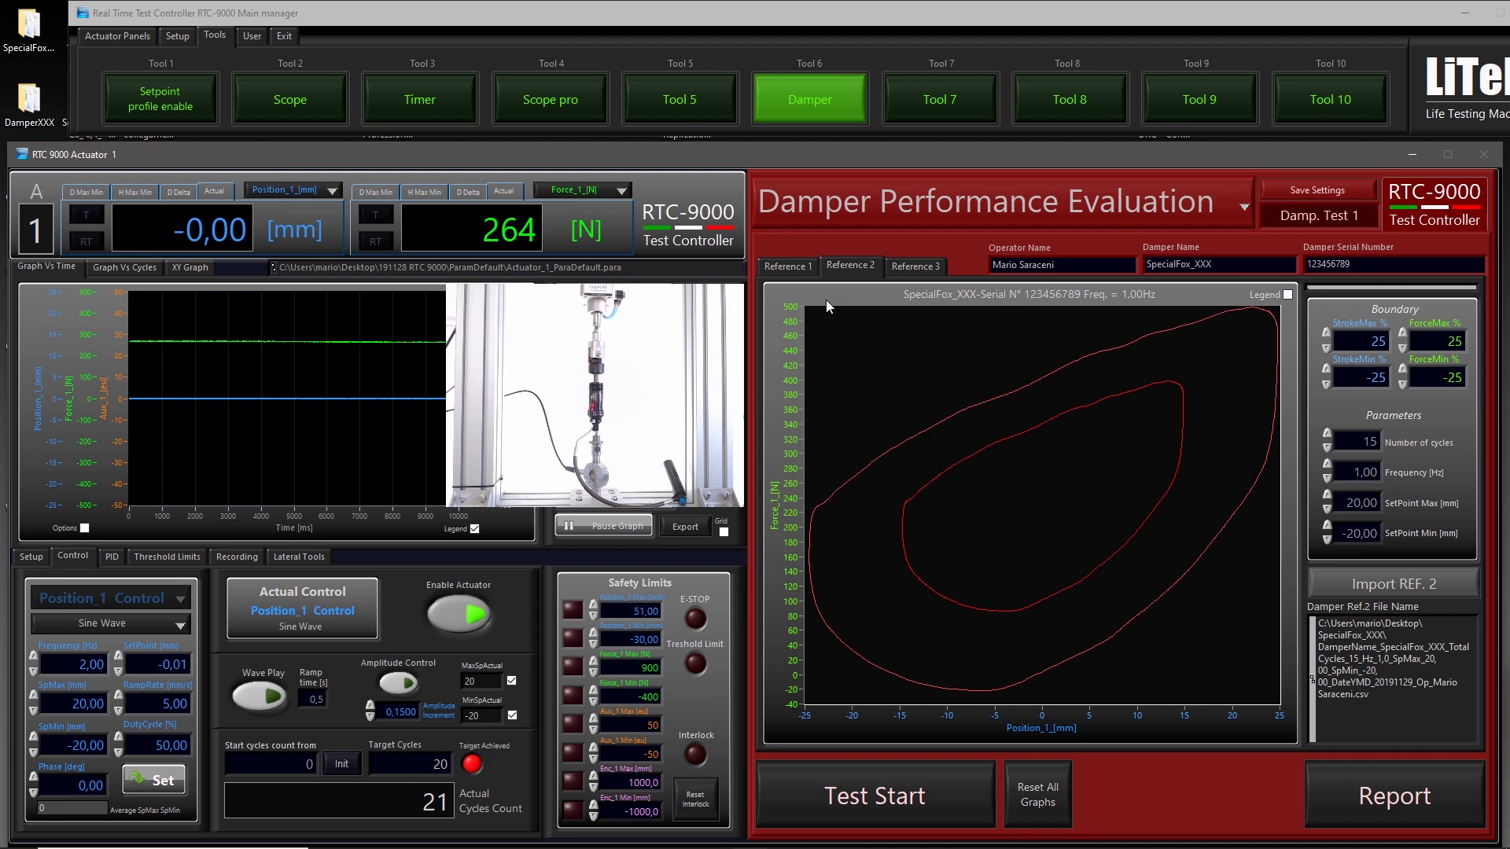
Step: Start the damper evaluation test from Reference 1, confirming the middle-stroke and setpoint safety prompt
{"action": "left_click", "coordinate": [787, 267]}
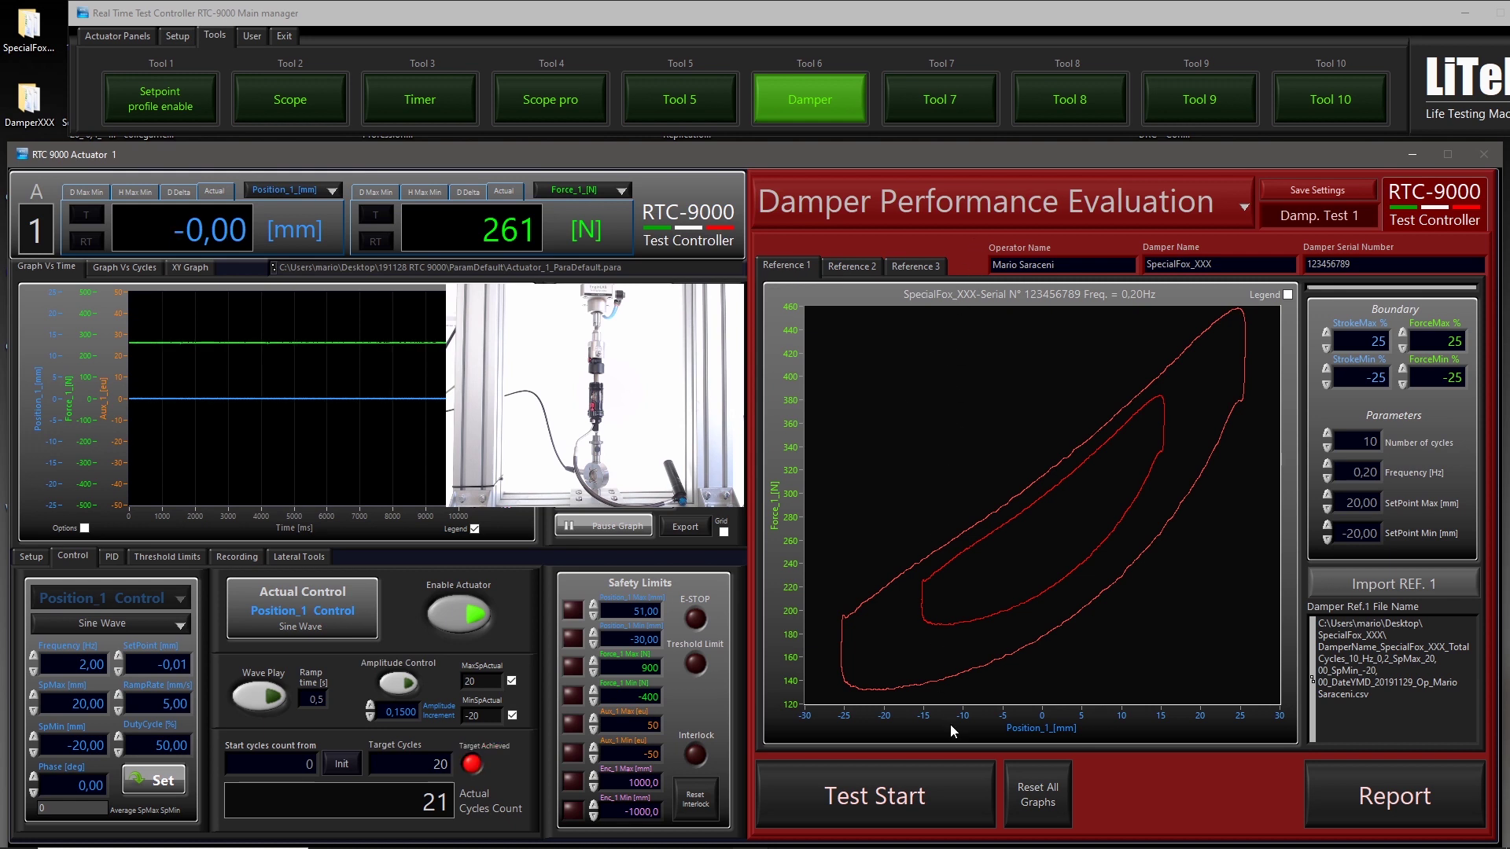
{"action": "left_click", "coordinate": [876, 796]}
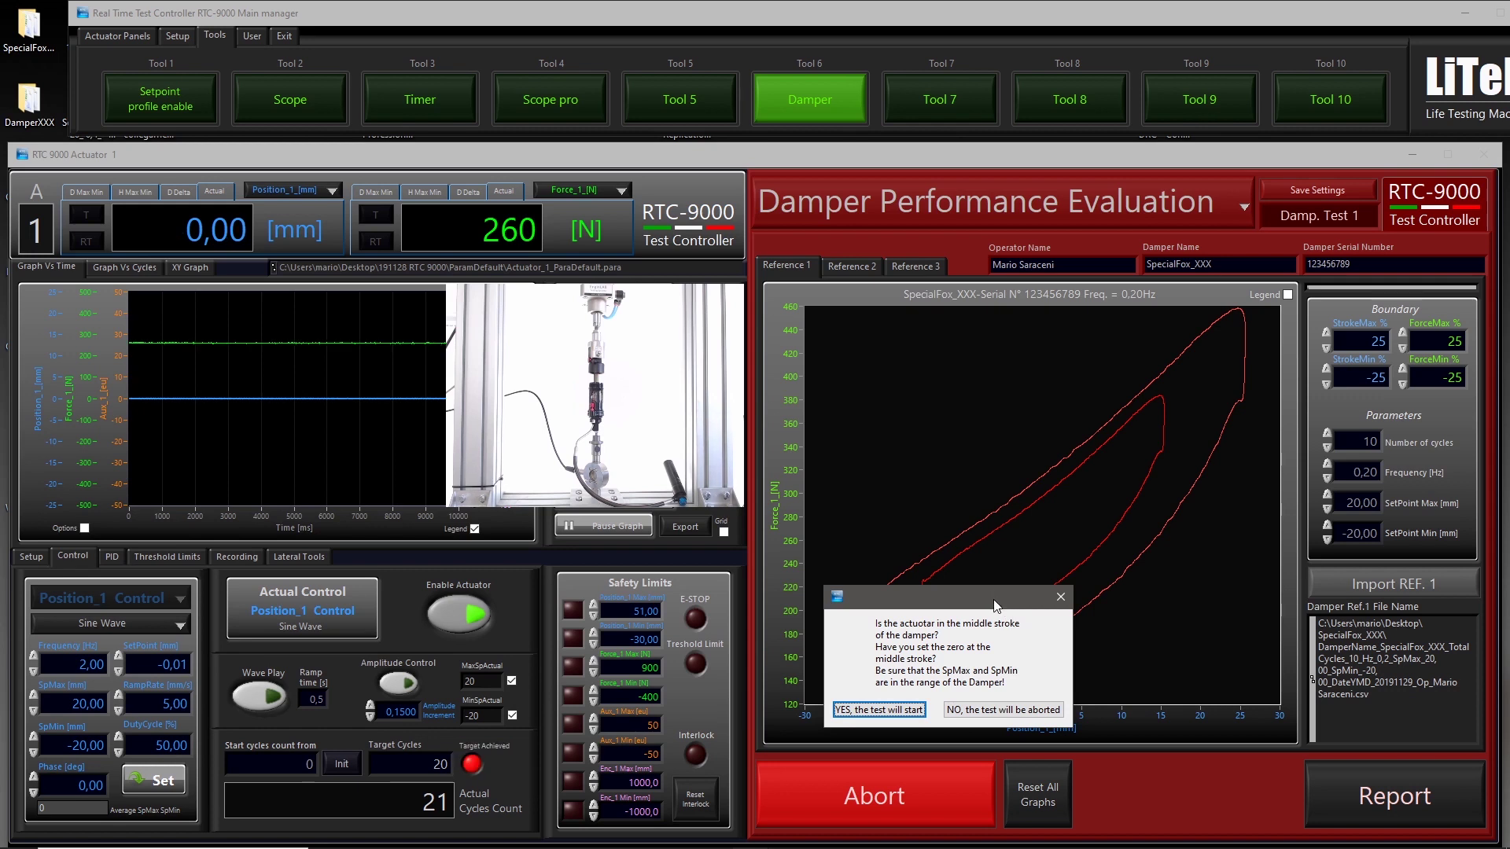
{"action": "left_click_drag", "start_coordinate": [990, 593], "coordinate": [1001, 612]}
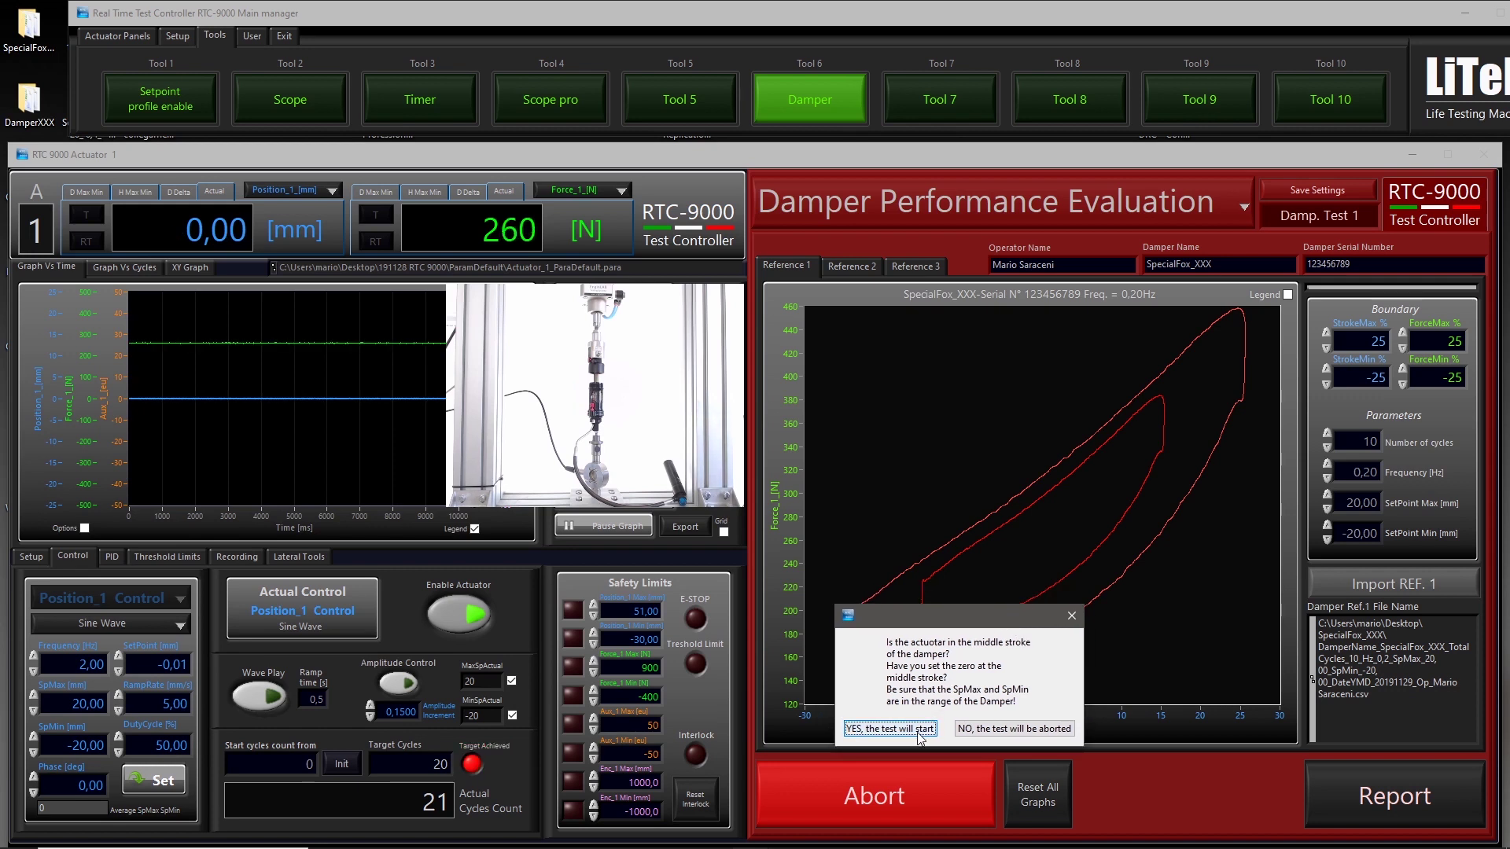
{"action": "left_click", "coordinate": [889, 729]}
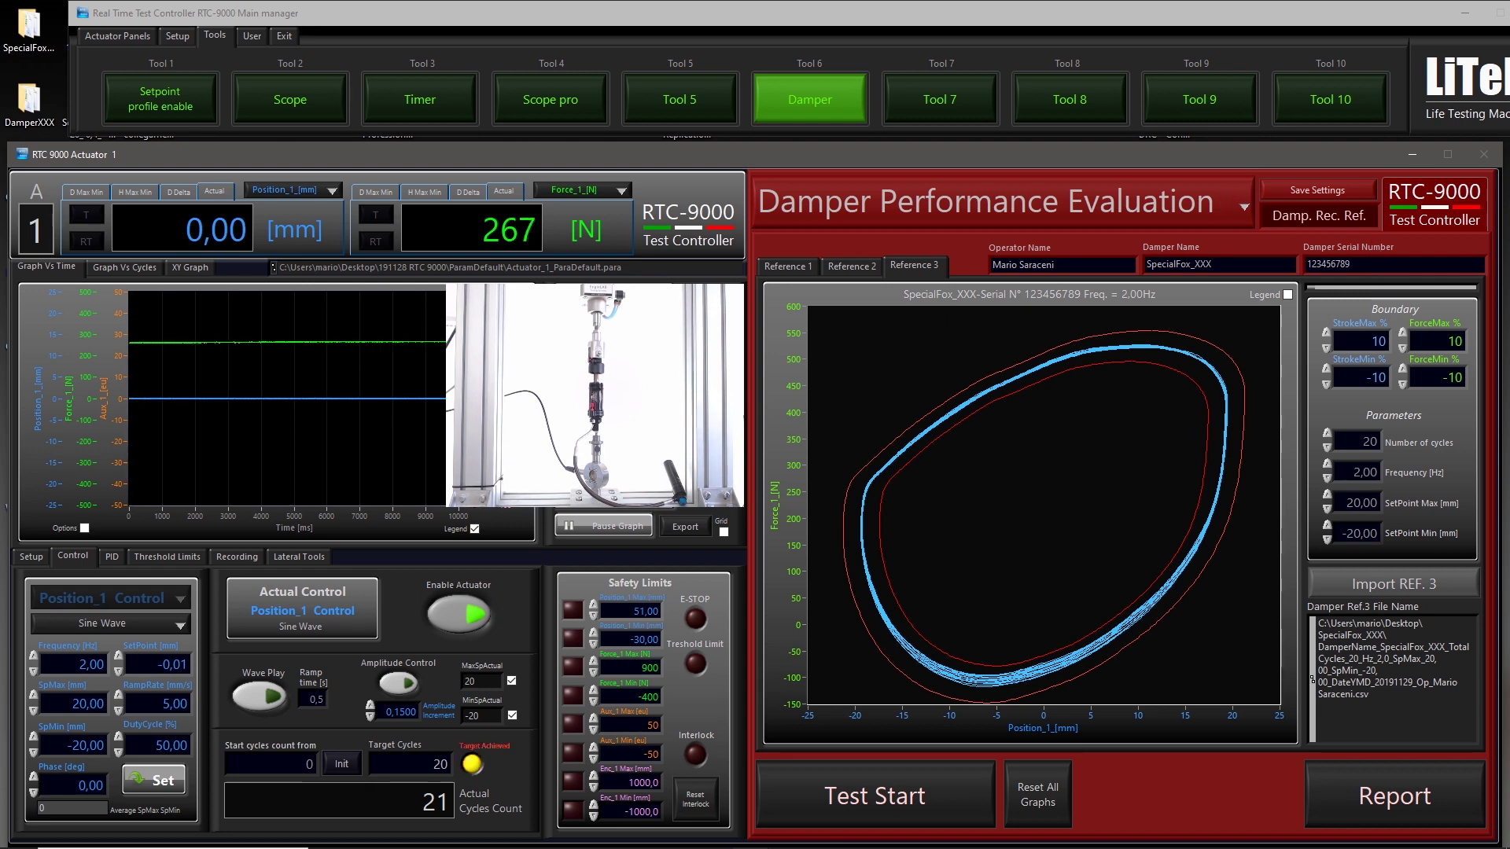
Step: Append 111 to the damper serial number and select the whole number
{"action": "type", "text": "111"}
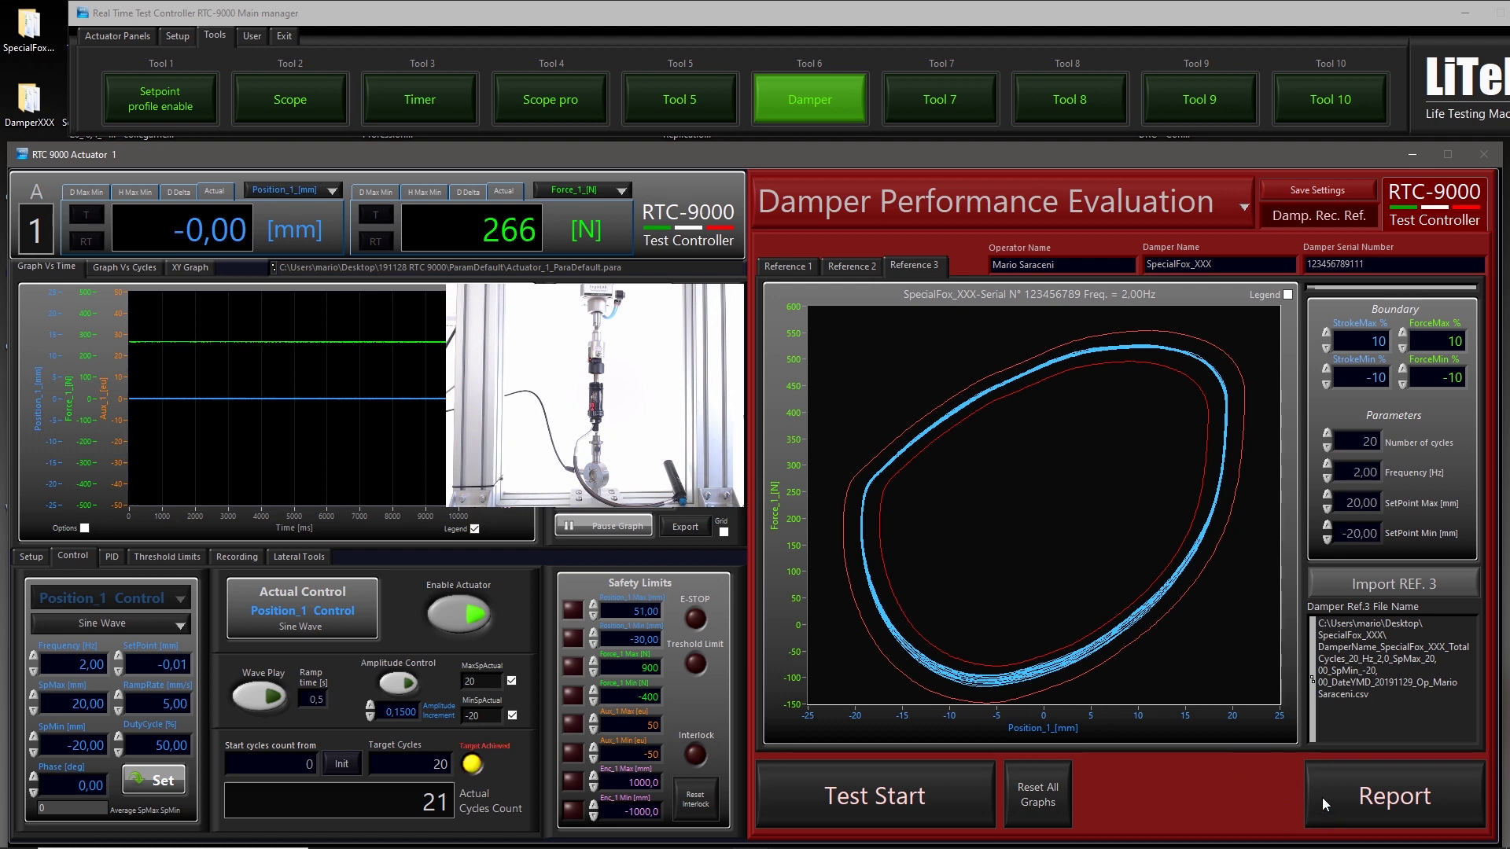
{"action": "key", "text": "ctrl+a"}
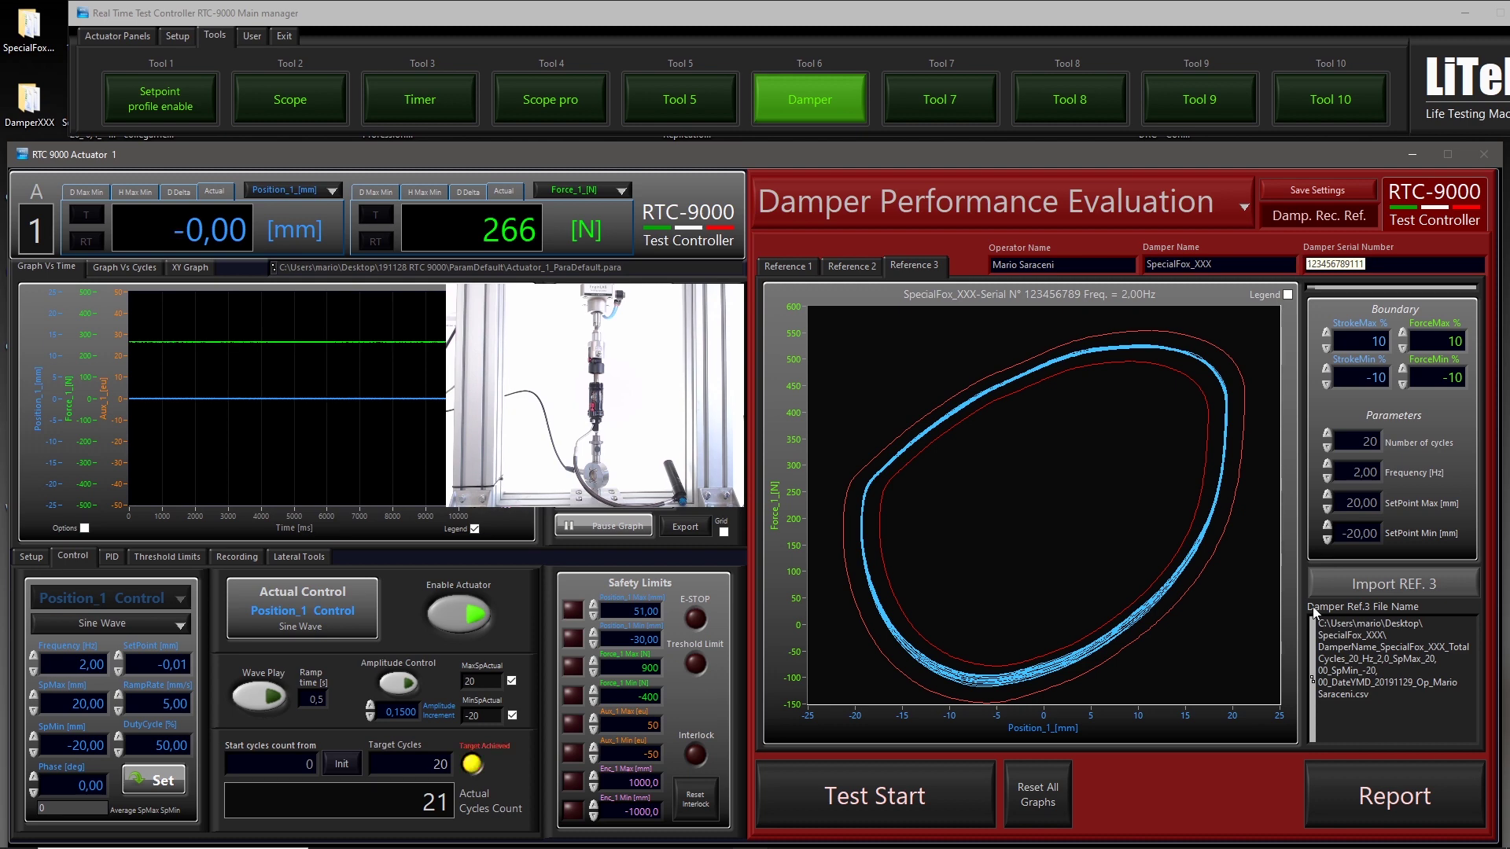
{"action": "left_click", "coordinate": [1215, 794]}
{"action": "left_click", "coordinate": [1338, 781]}
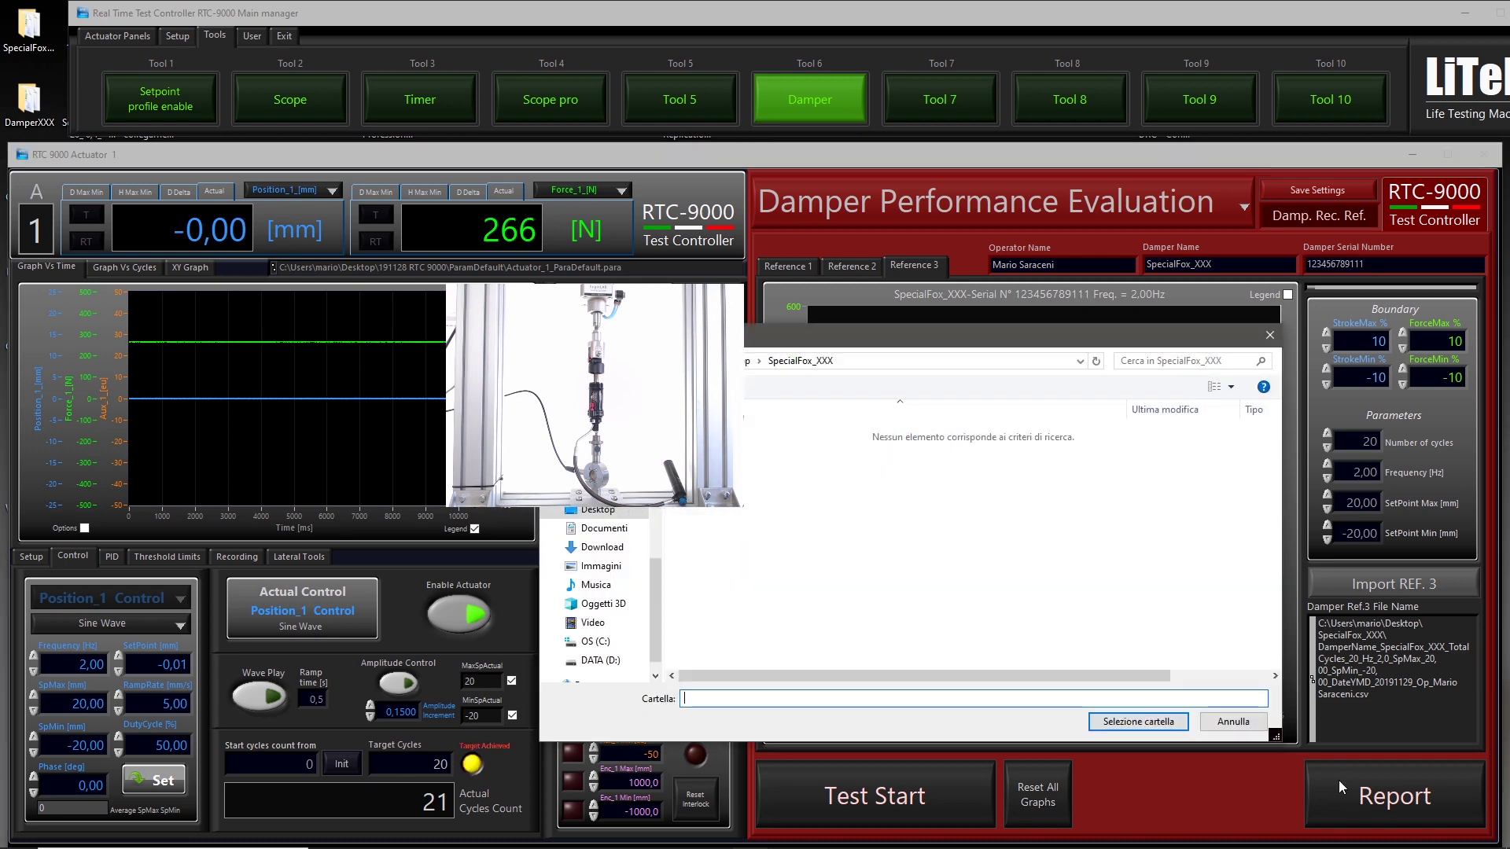
{"action": "left_click_drag", "start_coordinate": [788, 344], "coordinate": [776, 330]}
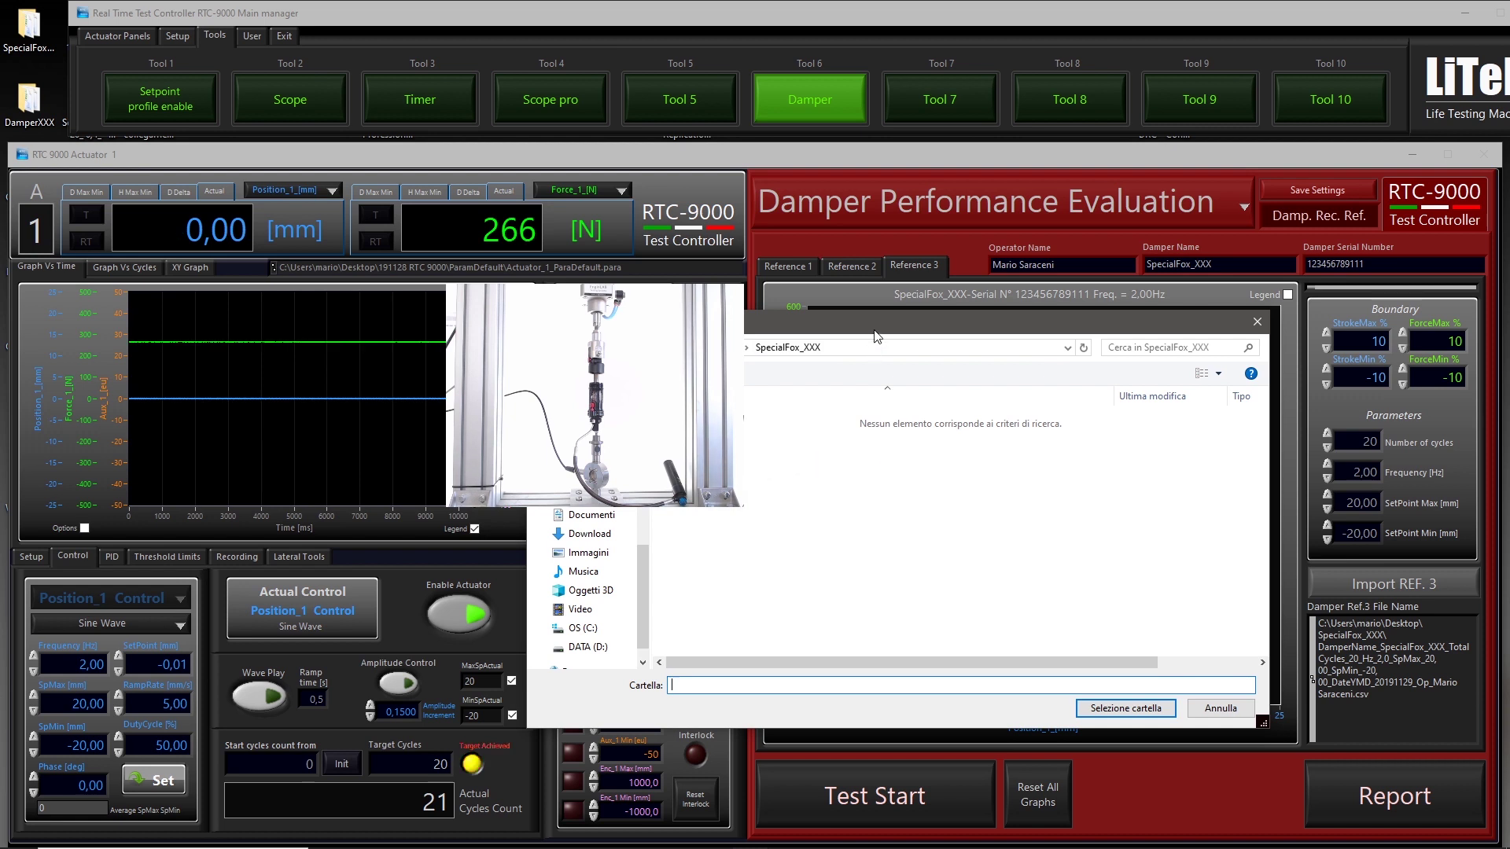
{"action": "left_click_drag", "start_coordinate": [877, 337], "coordinate": [878, 331]}
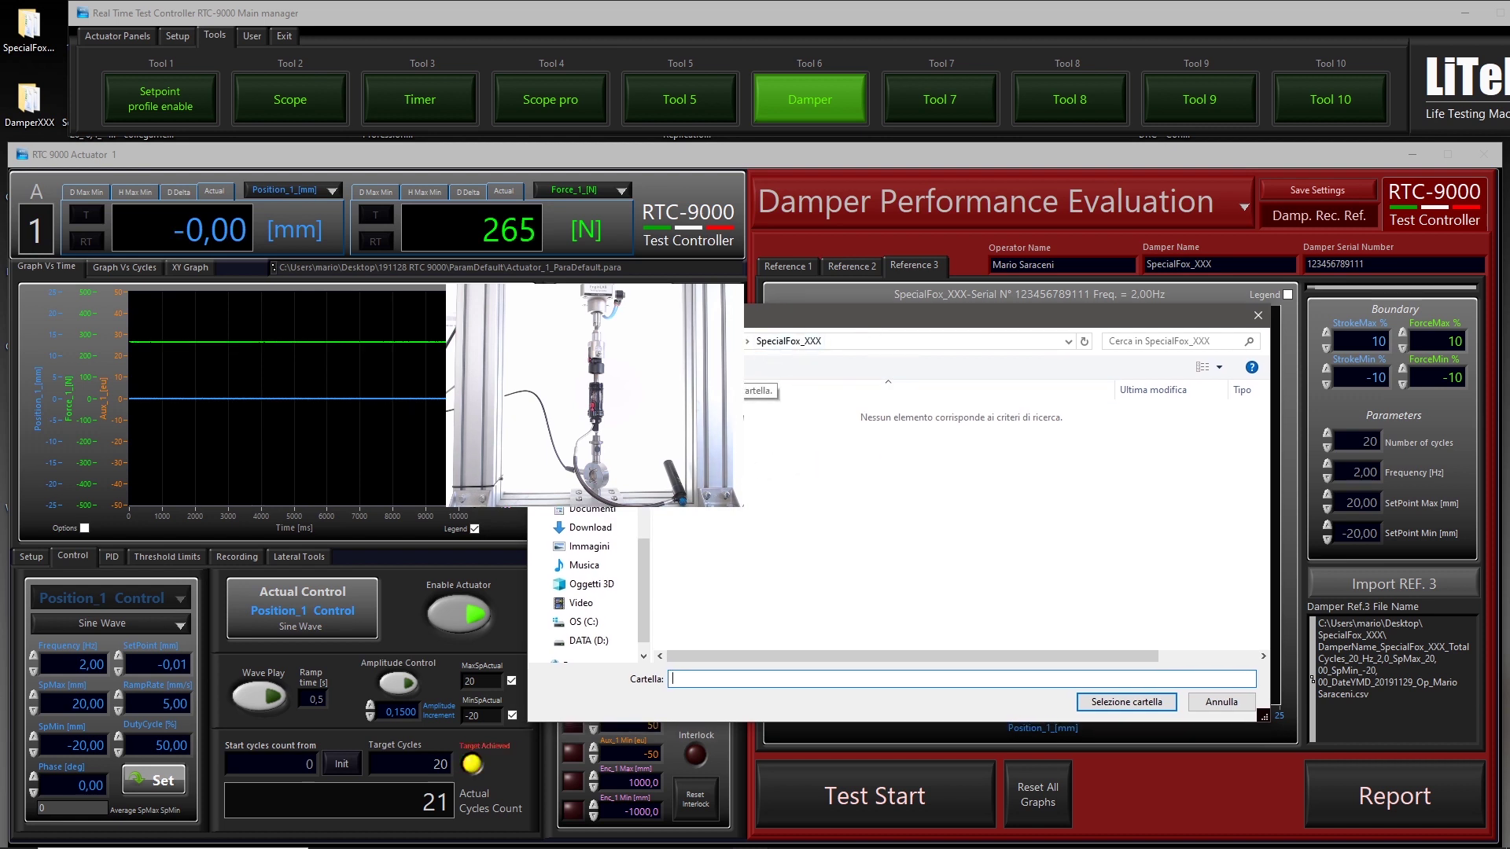
{"action": "key", "text": "ctrl+shift+n"}
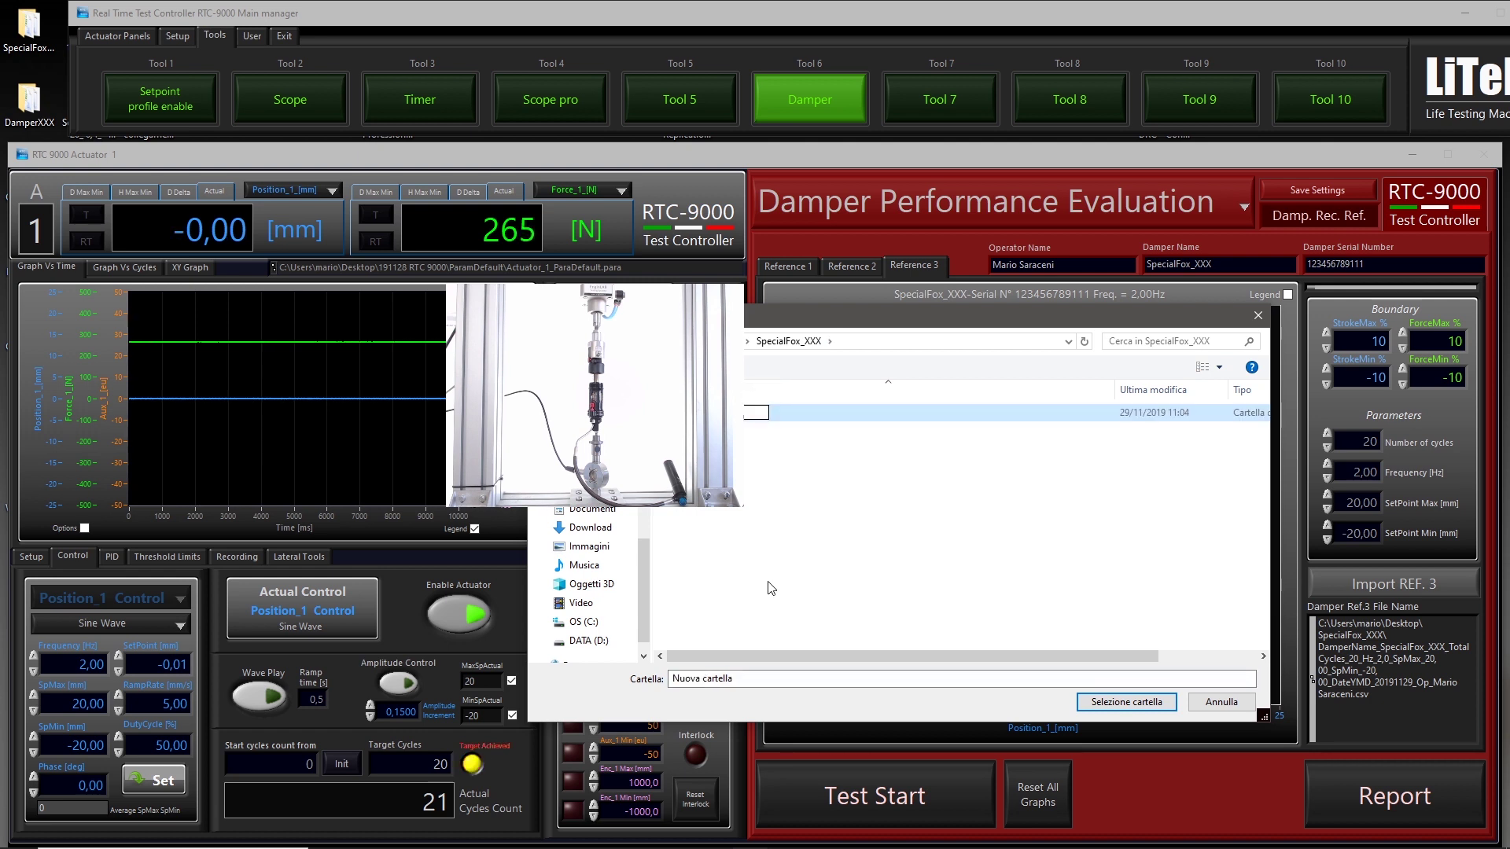
{"action": "key", "text": "Return"}
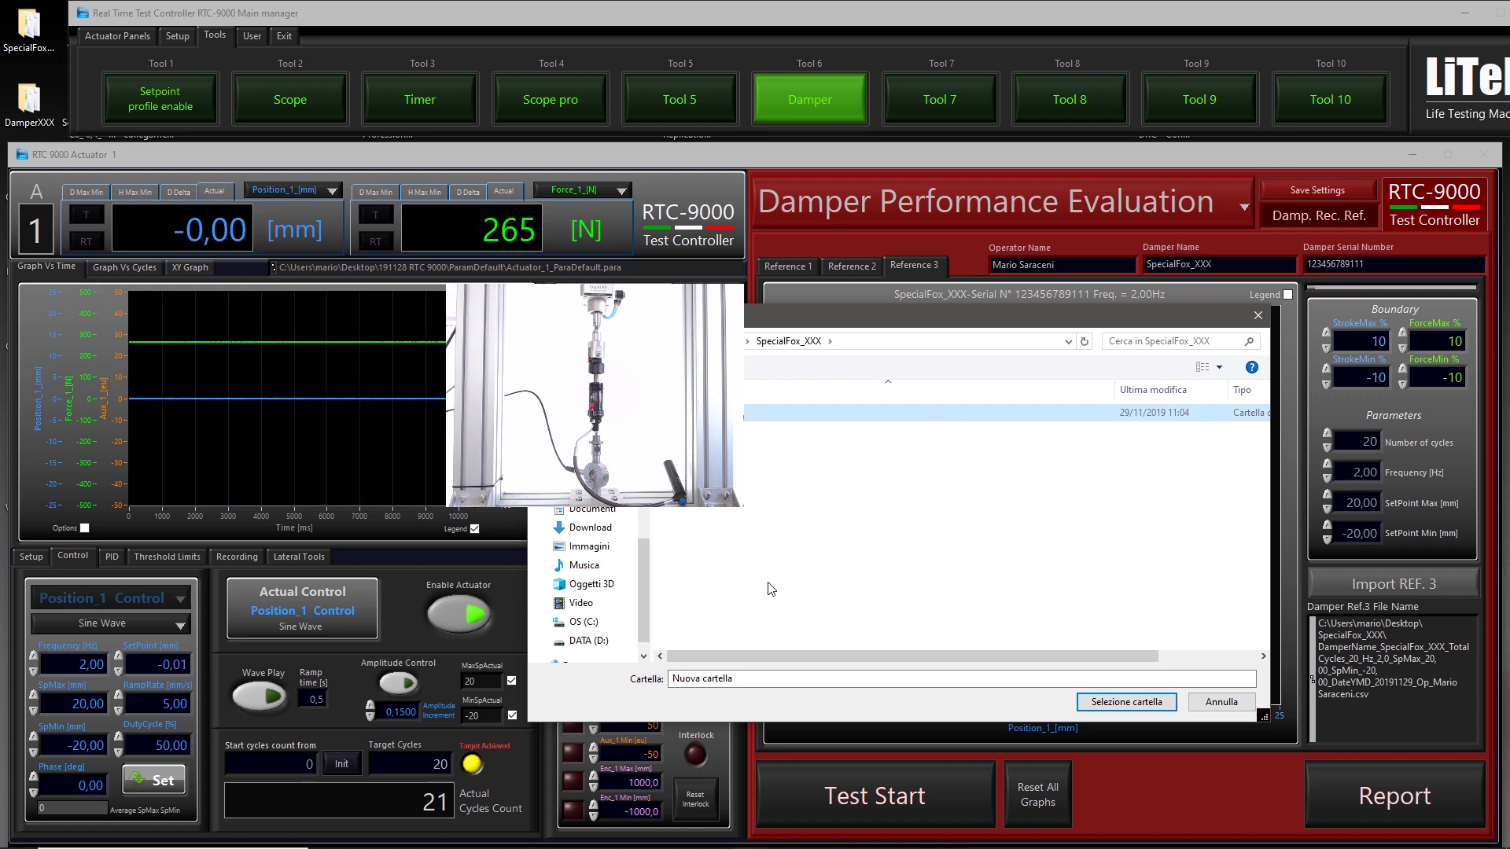
{"action": "type", "text": "XX"}
{"action": "key", "text": "BackSpace"}
{"action": "type", "text": "SN 123456789111"}
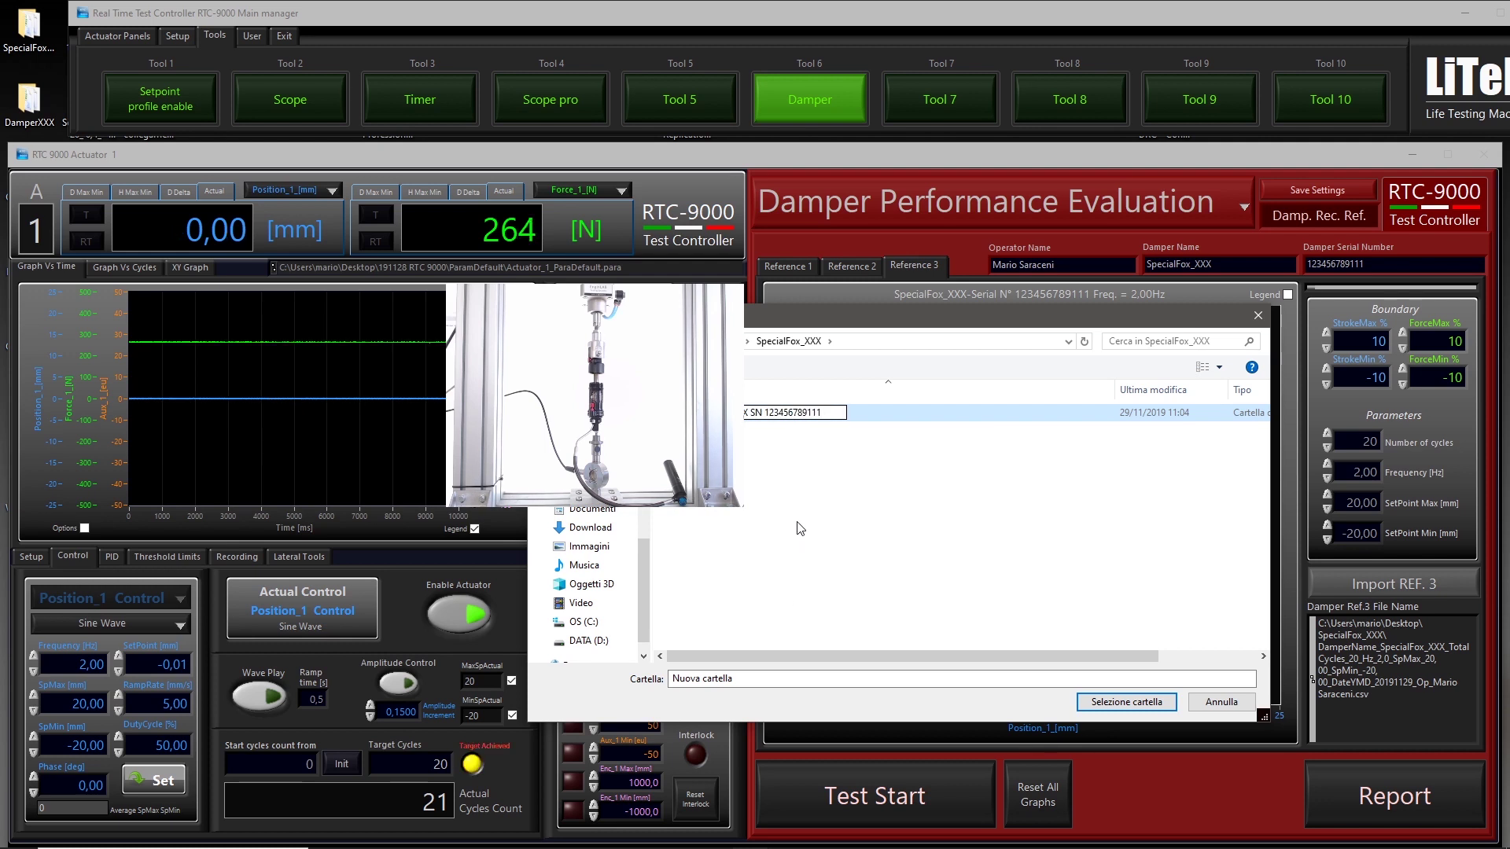
{"action": "key", "text": "Return"}
{"action": "key", "text": "Return"}
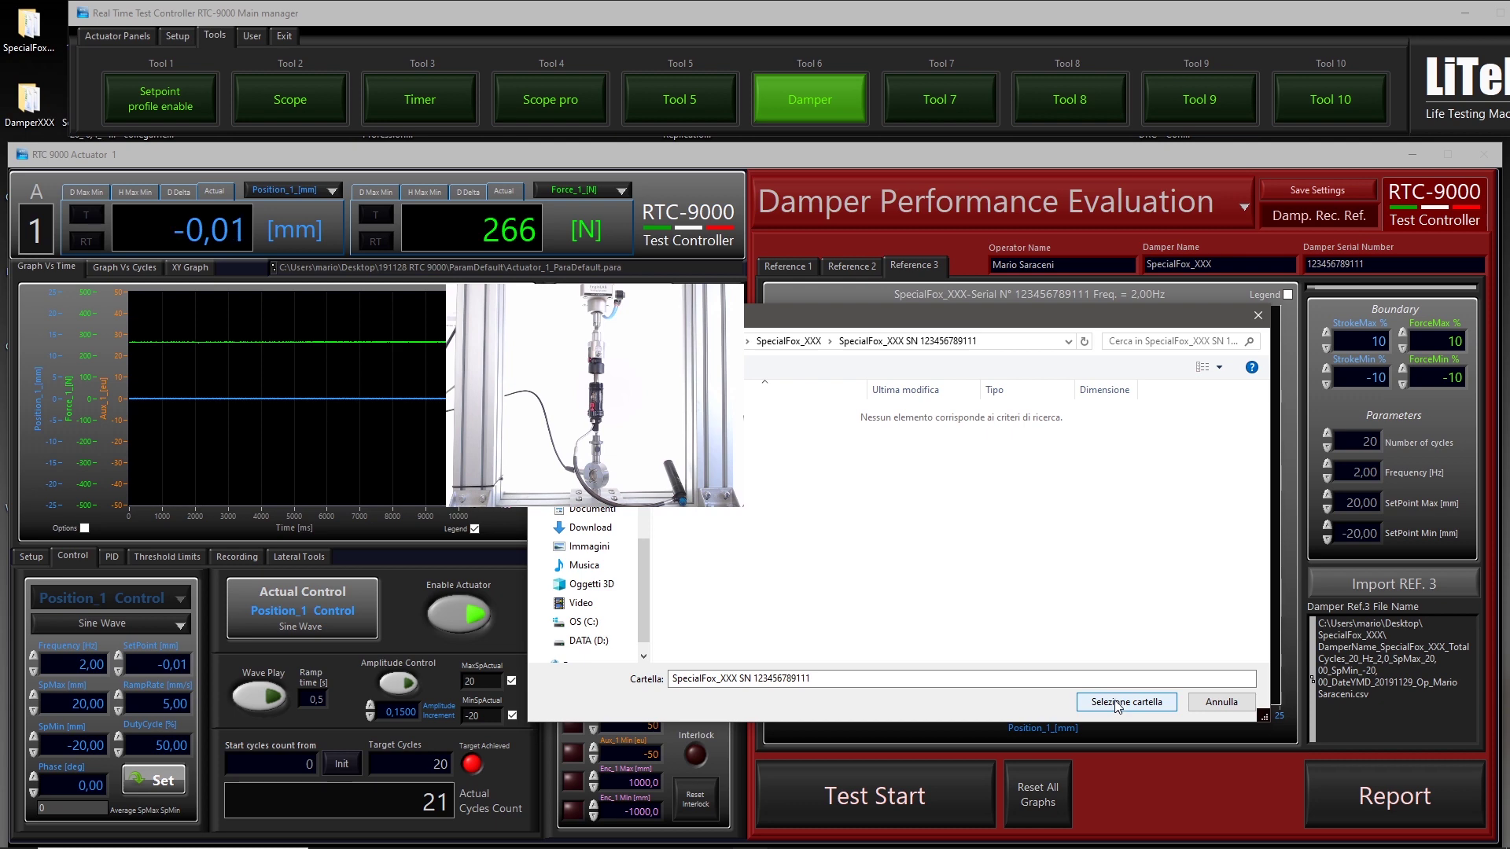
{"action": "left_click", "coordinate": [1113, 706]}
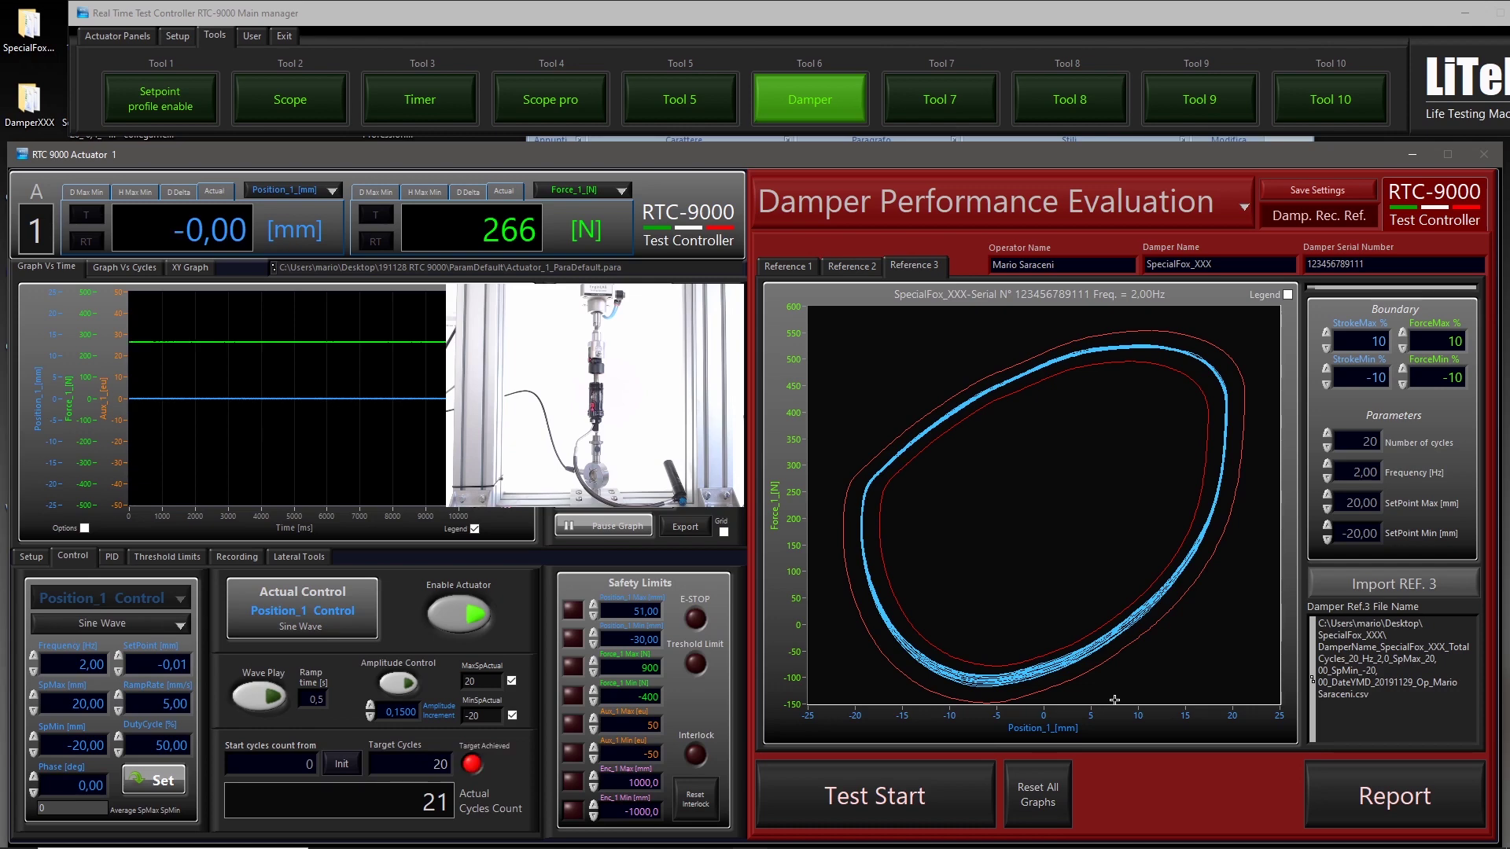
Step: Move the report folder window lower, sort its files by type and widen the name column to fit the file names
{"action": "left_click_drag", "start_coordinate": [986, 495], "coordinate": [986, 532]}
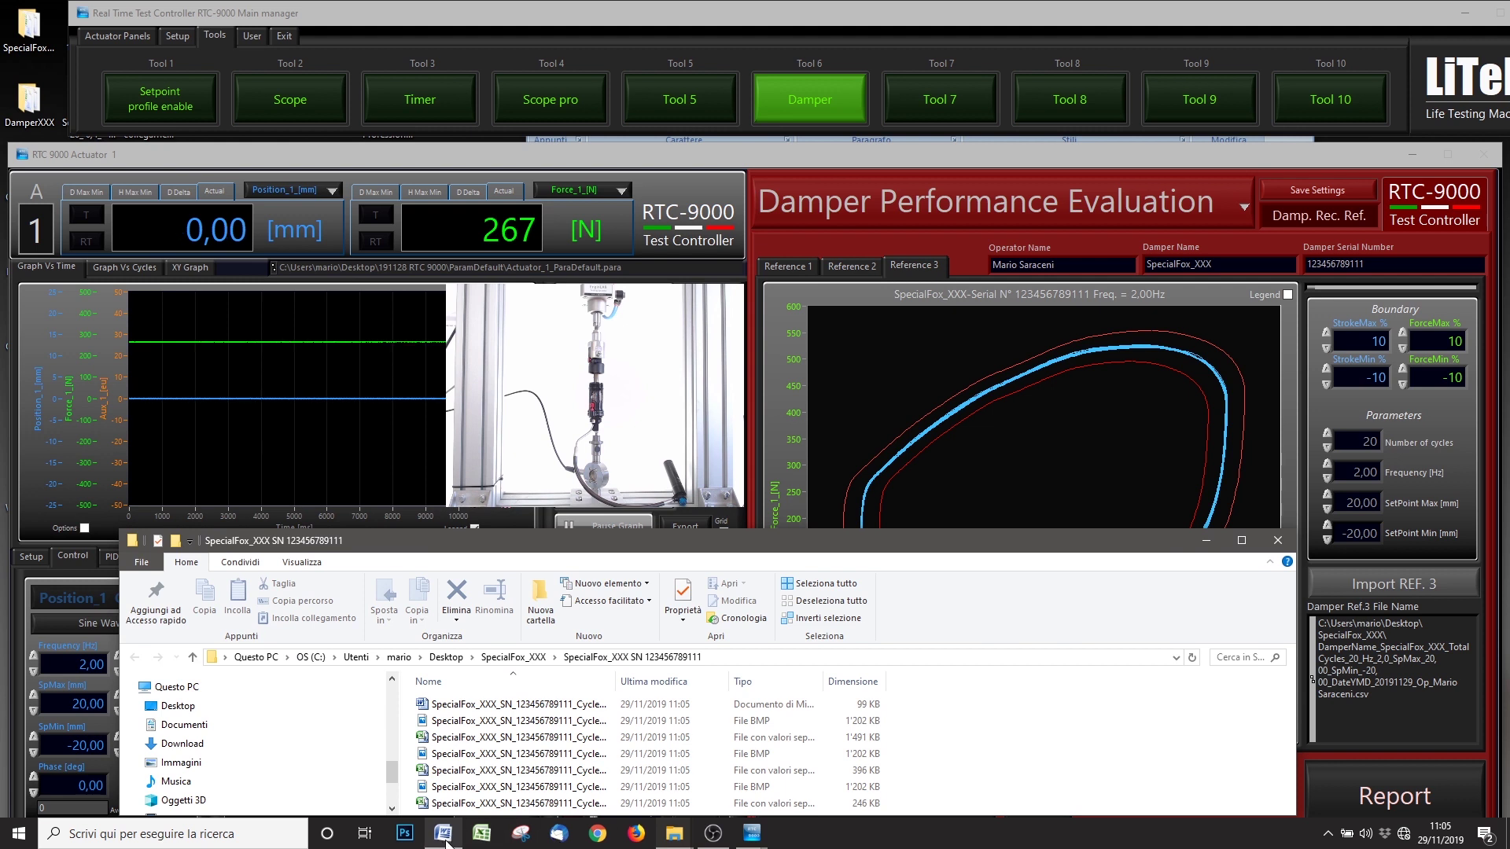
{"action": "mouse_move", "coordinate": [447, 843]}
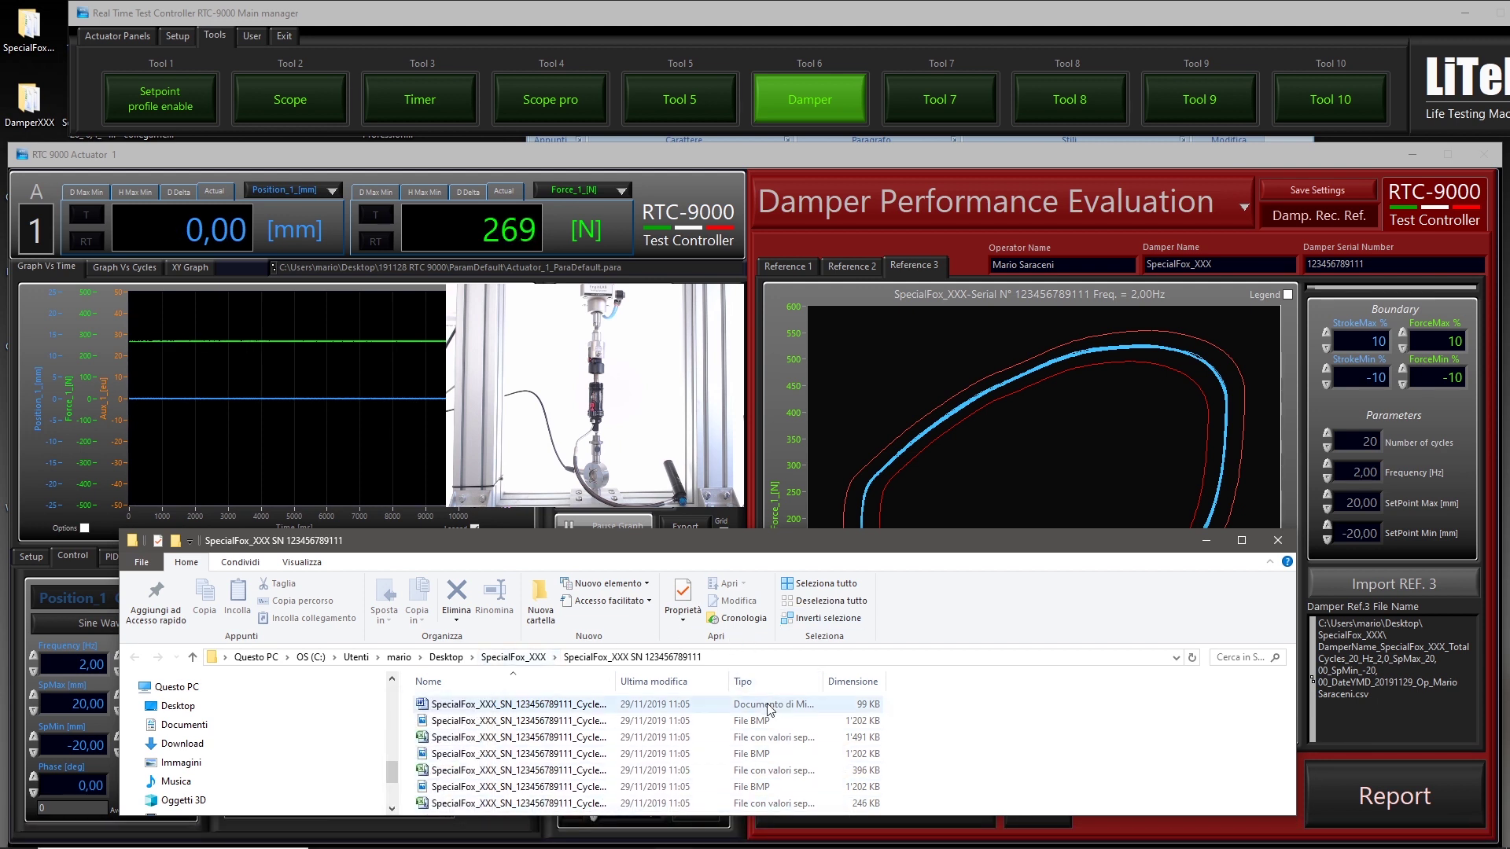
{"action": "left_click_drag", "start_coordinate": [618, 682], "coordinate": [925, 693]}
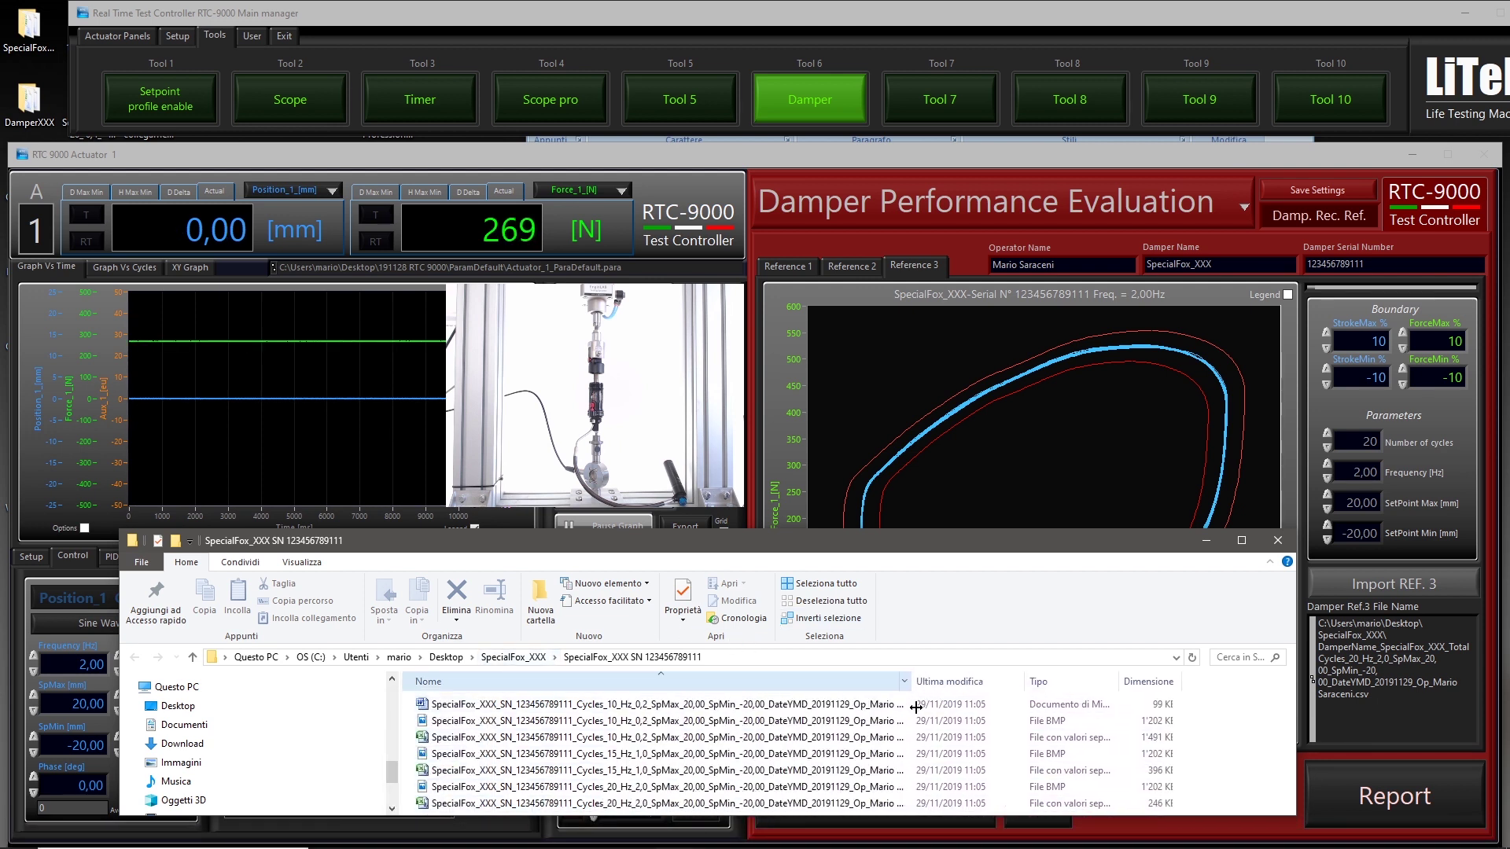
{"action": "left_click", "coordinate": [1079, 684]}
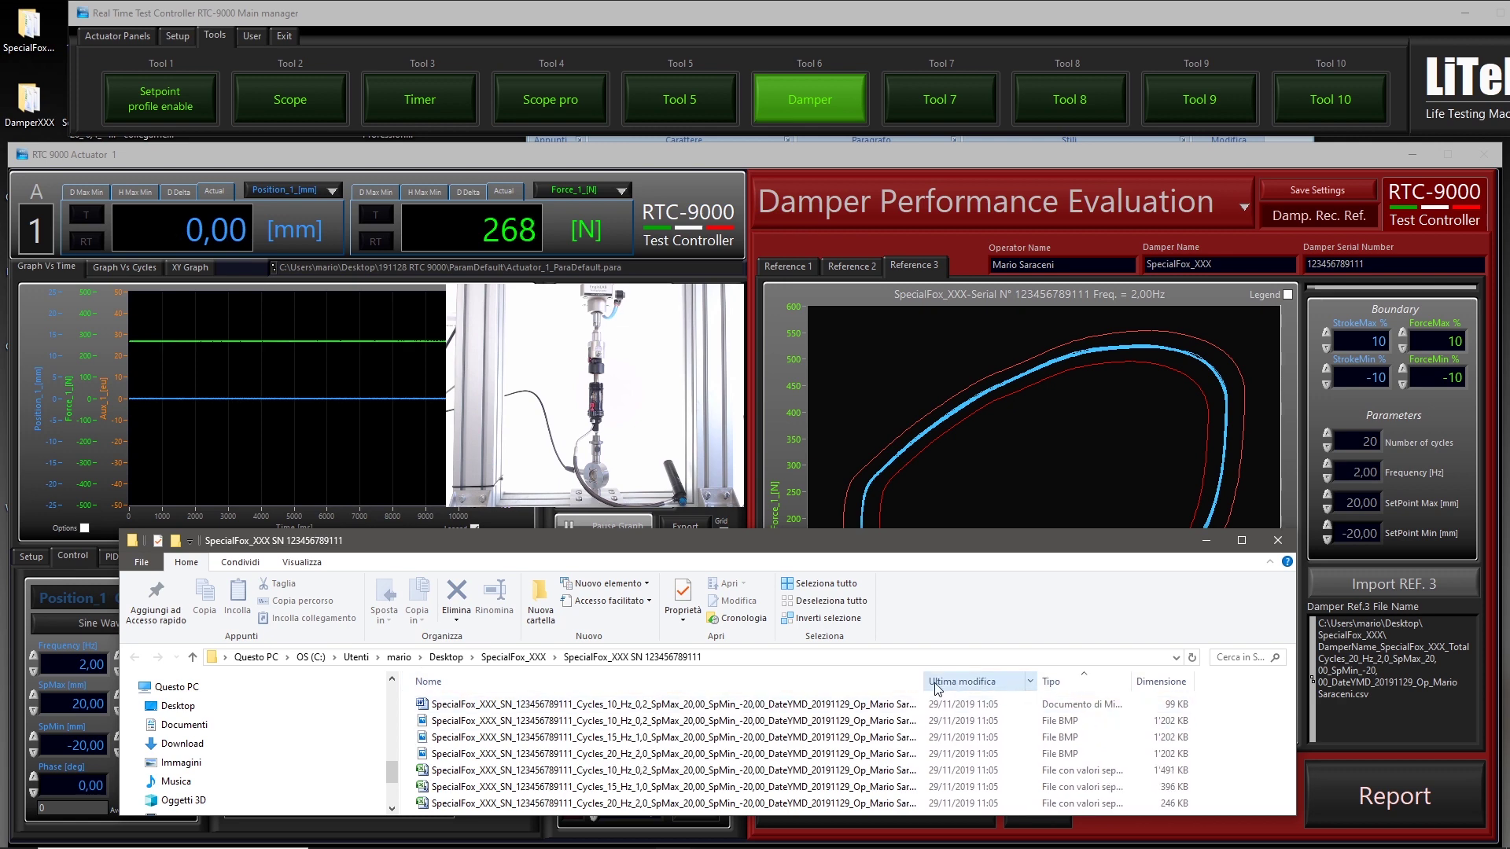
{"action": "left_click_drag", "start_coordinate": [923, 682], "coordinate": [966, 682]}
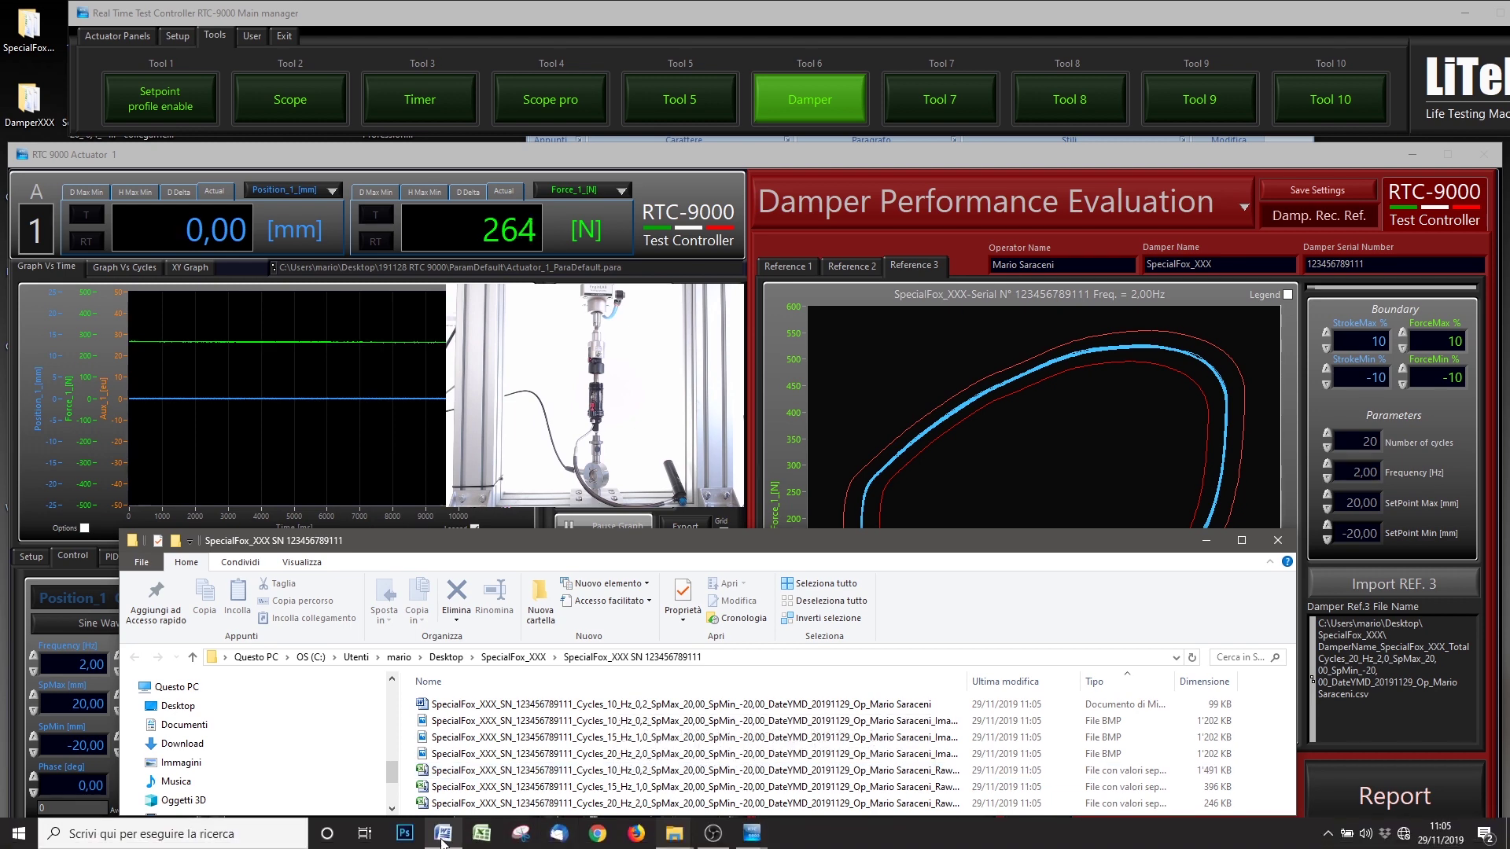
Step: Switch to the generated report in Word, fit its window beside the controller and examine the damper details on the first page
{"action": "left_click", "coordinate": [444, 840]}
{"action": "left_click_drag", "start_coordinate": [978, 49], "coordinate": [1196, 25]}
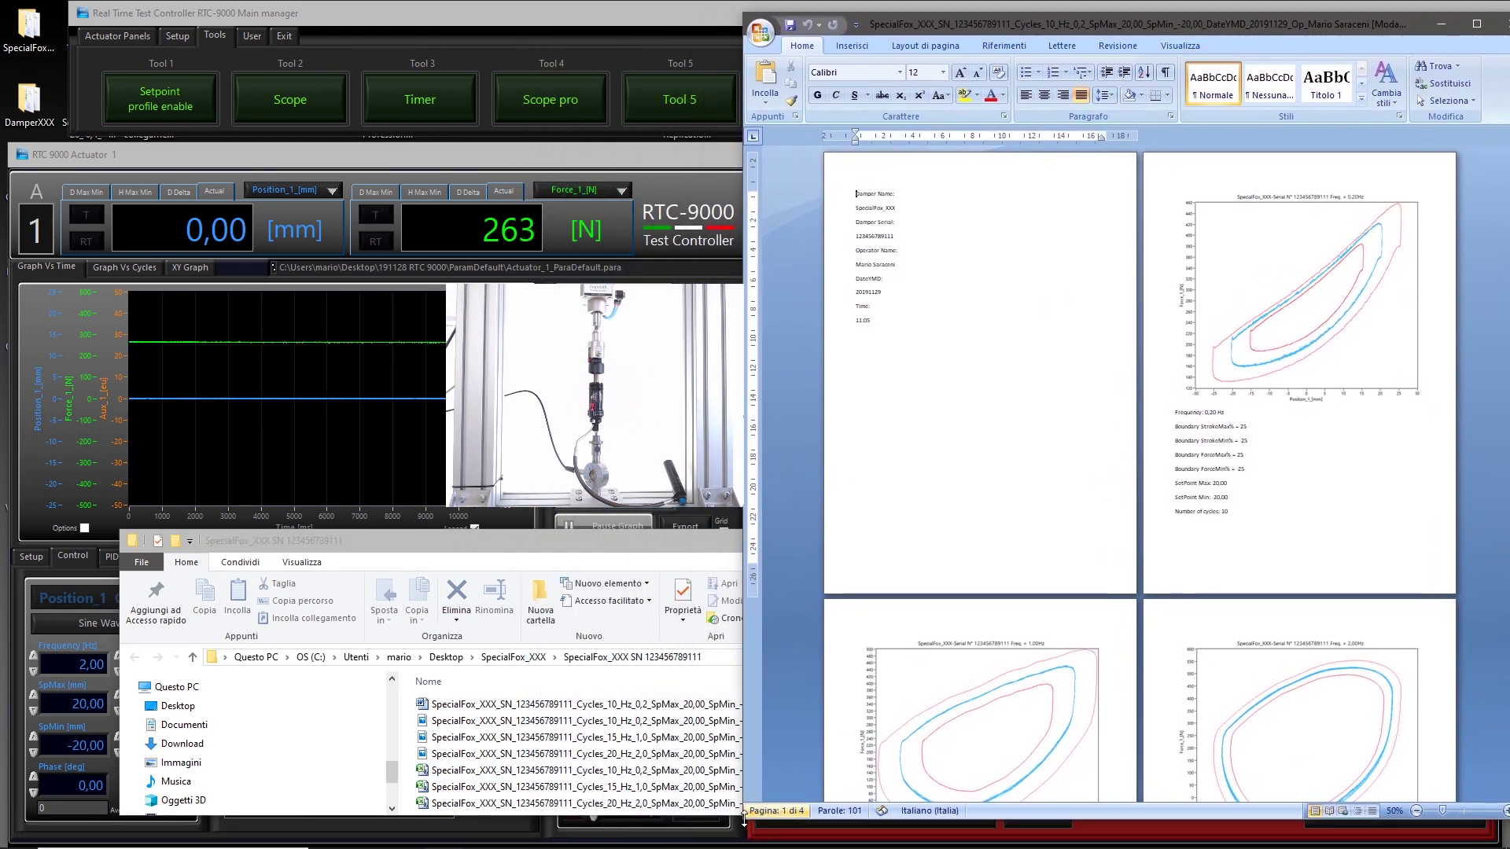
{"action": "left_click_drag", "start_coordinate": [740, 824], "coordinate": [785, 799]}
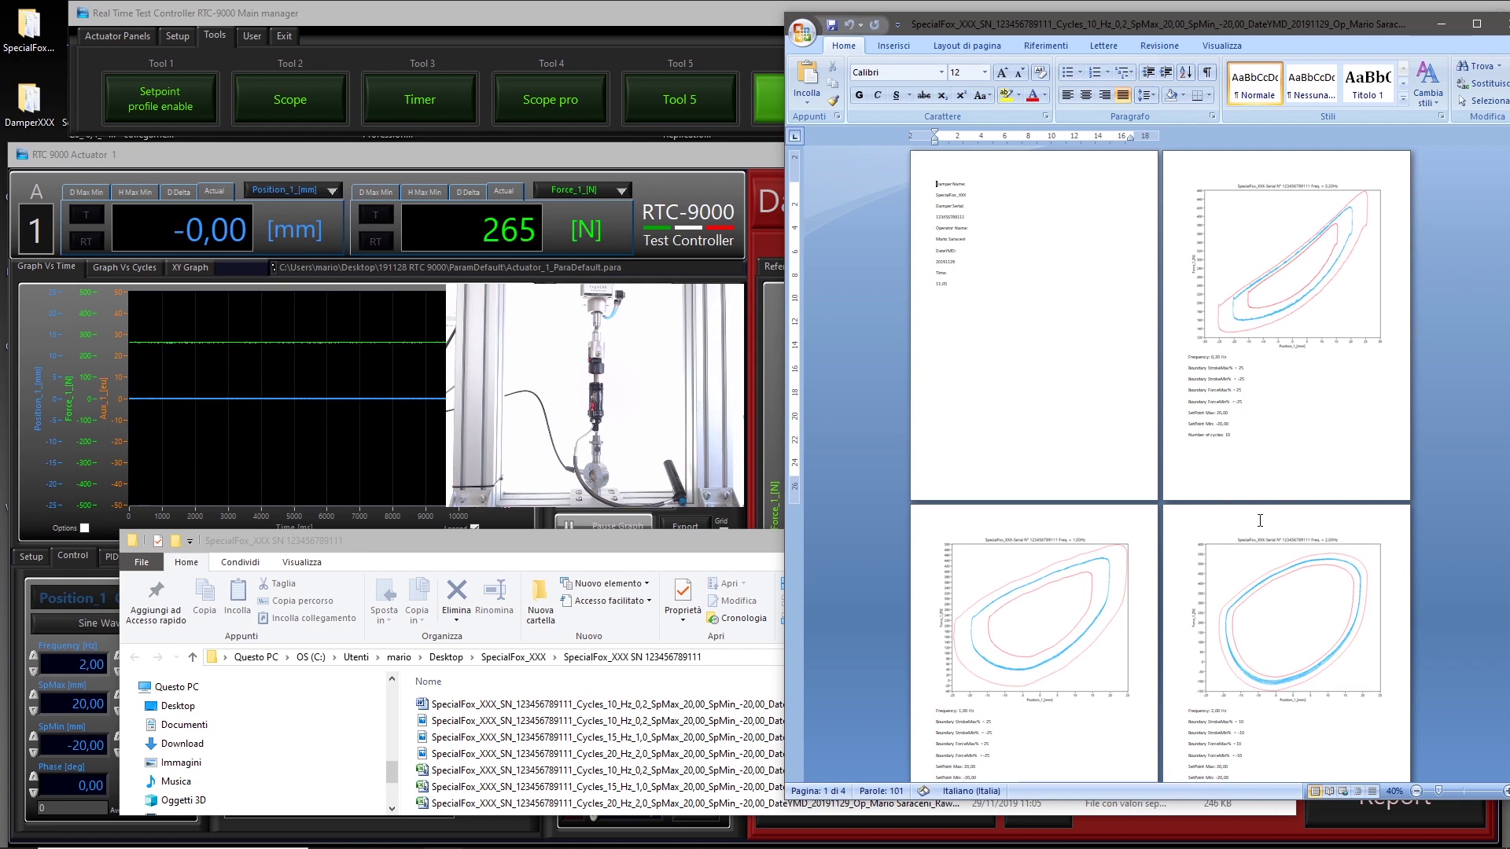
{"action": "scroll", "coordinate": [1048, 295], "scroll_direction": "up", "scroll_amount": 7}
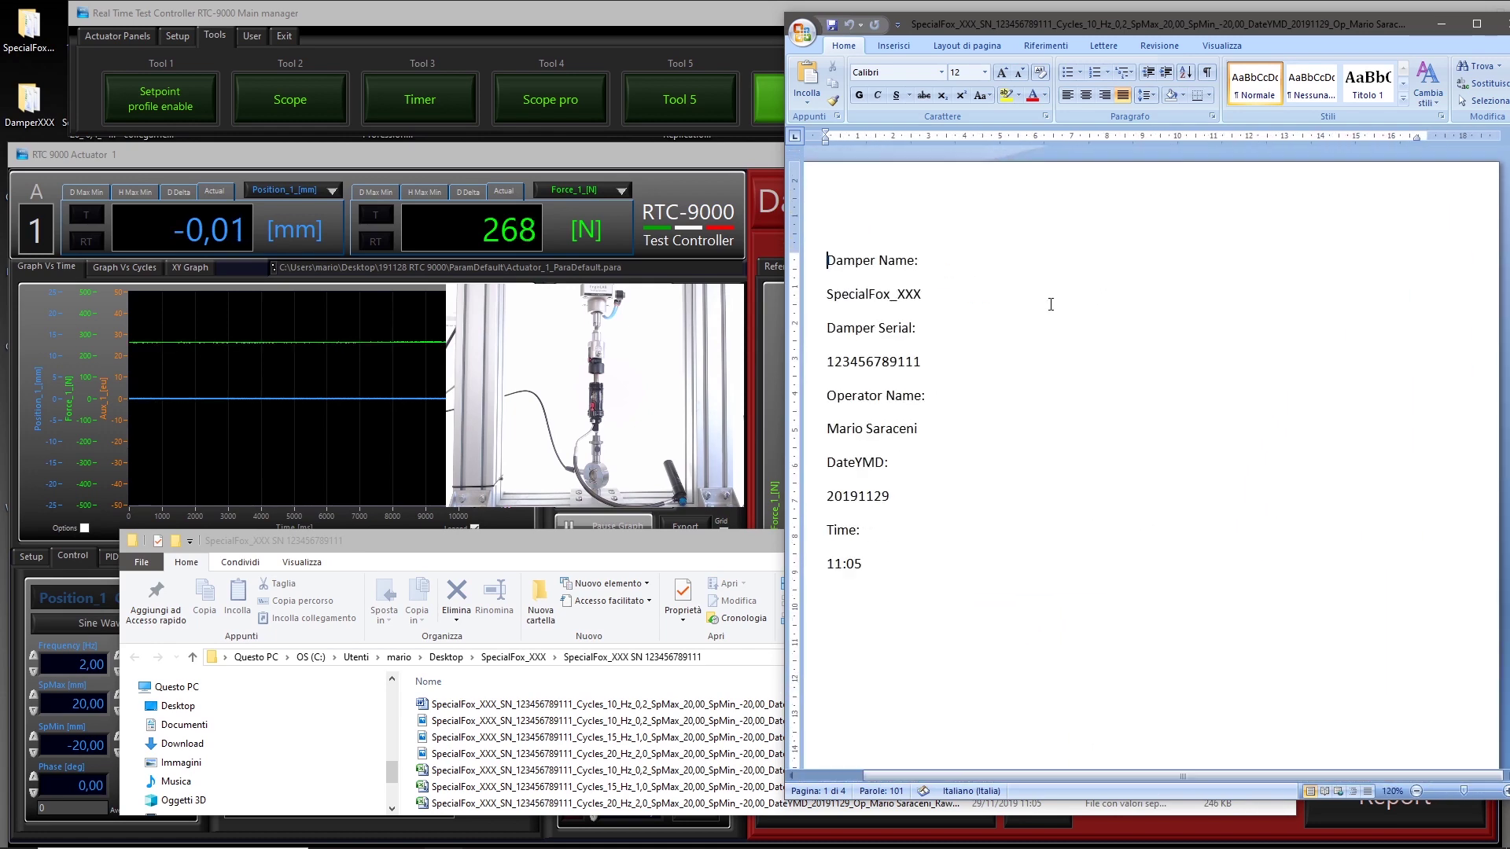
{"action": "left_click_drag", "start_coordinate": [787, 799], "coordinate": [876, 835]}
{"action": "scroll", "coordinate": [1078, 511], "scroll_direction": "down", "scroll_amount": 1}
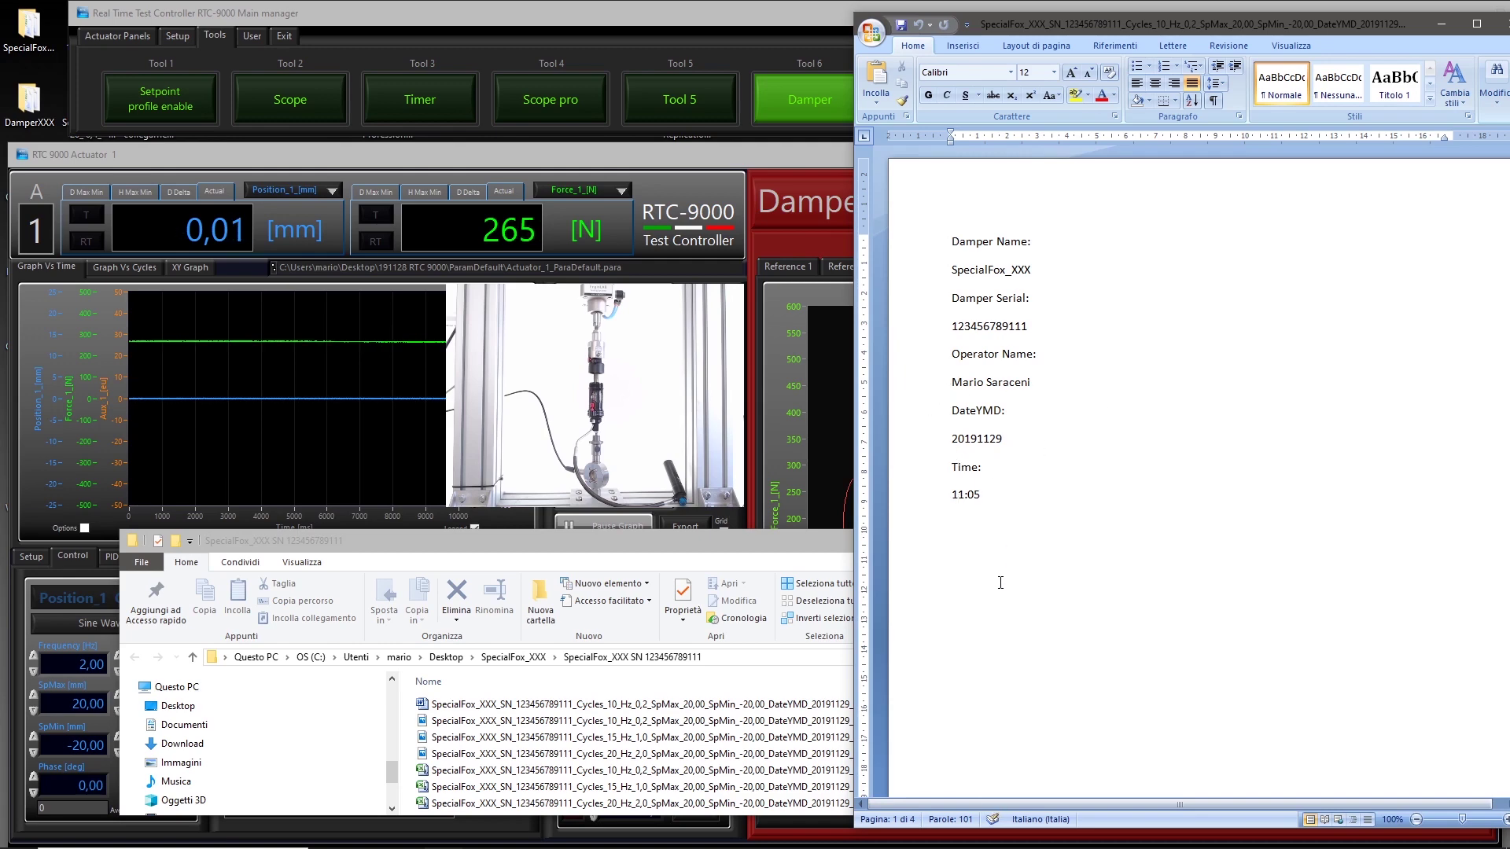
{"action": "scroll", "coordinate": [1000, 583], "scroll_direction": "down", "scroll_amount": 1, "text": "ctrl"}
Step: Examine the report's 0,20, 1,00 and 2,00 Hz graphs with their boundary and setpoint parameters, and close the report
{"action": "scroll", "coordinate": [1003, 581], "scroll_direction": "down", "scroll_amount": 15}
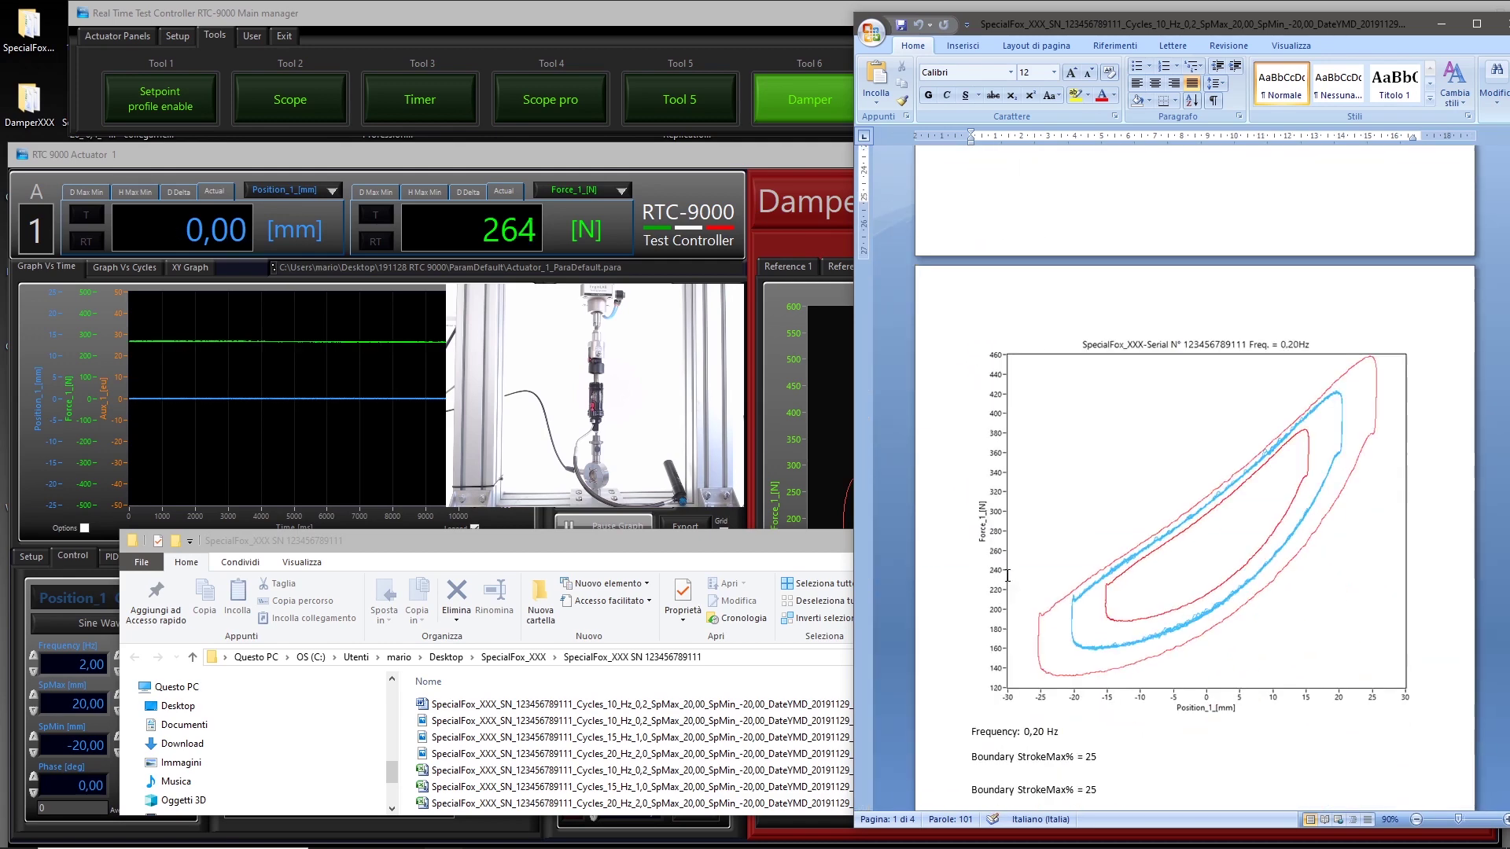
{"action": "scroll", "coordinate": [1008, 576], "scroll_direction": "down", "scroll_amount": 4}
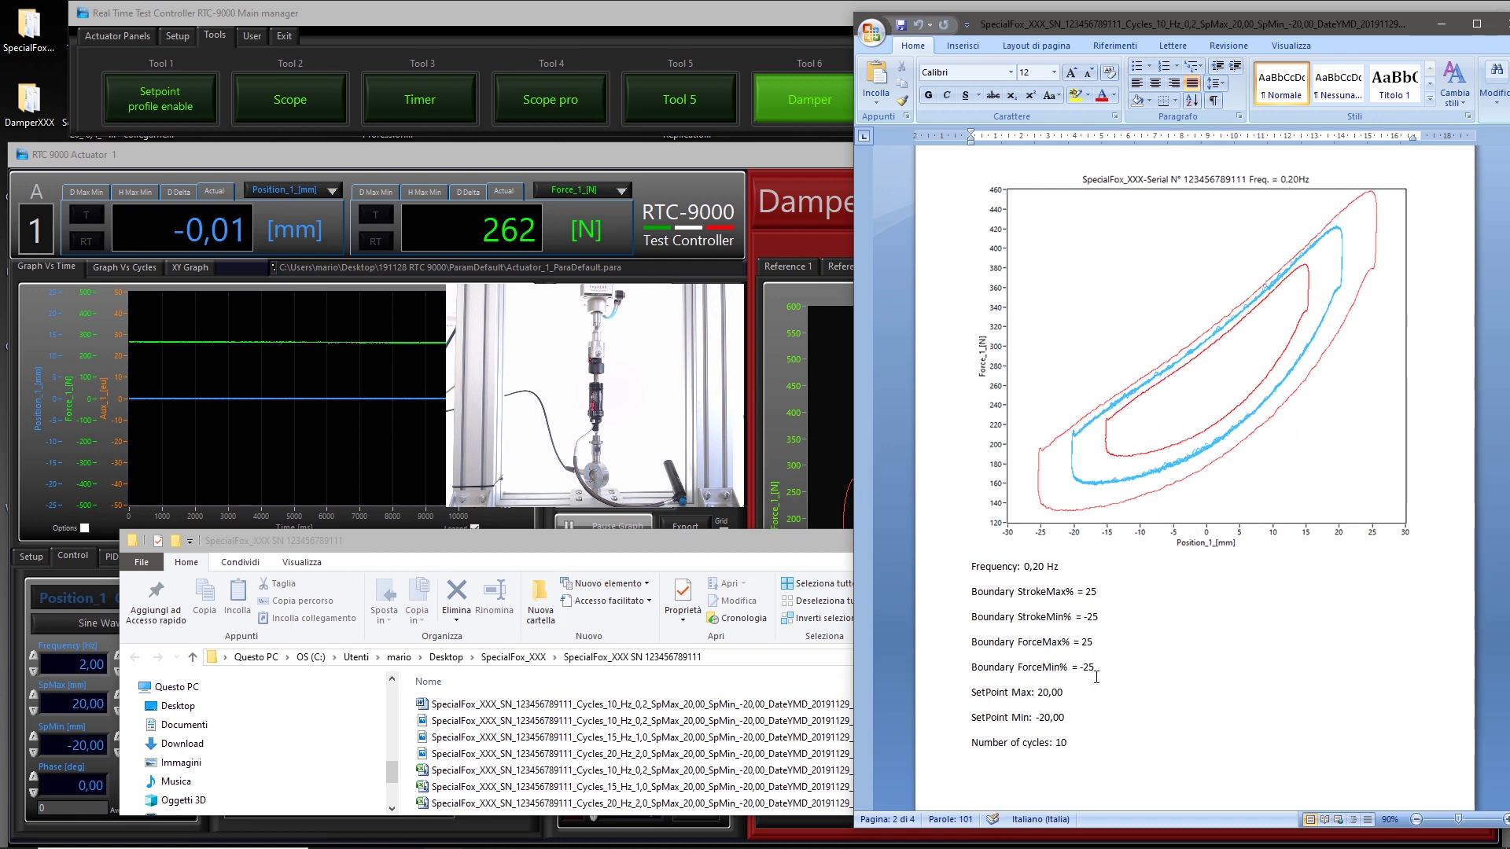
{"action": "scroll", "coordinate": [1100, 661], "scroll_direction": "down", "scroll_amount": 15}
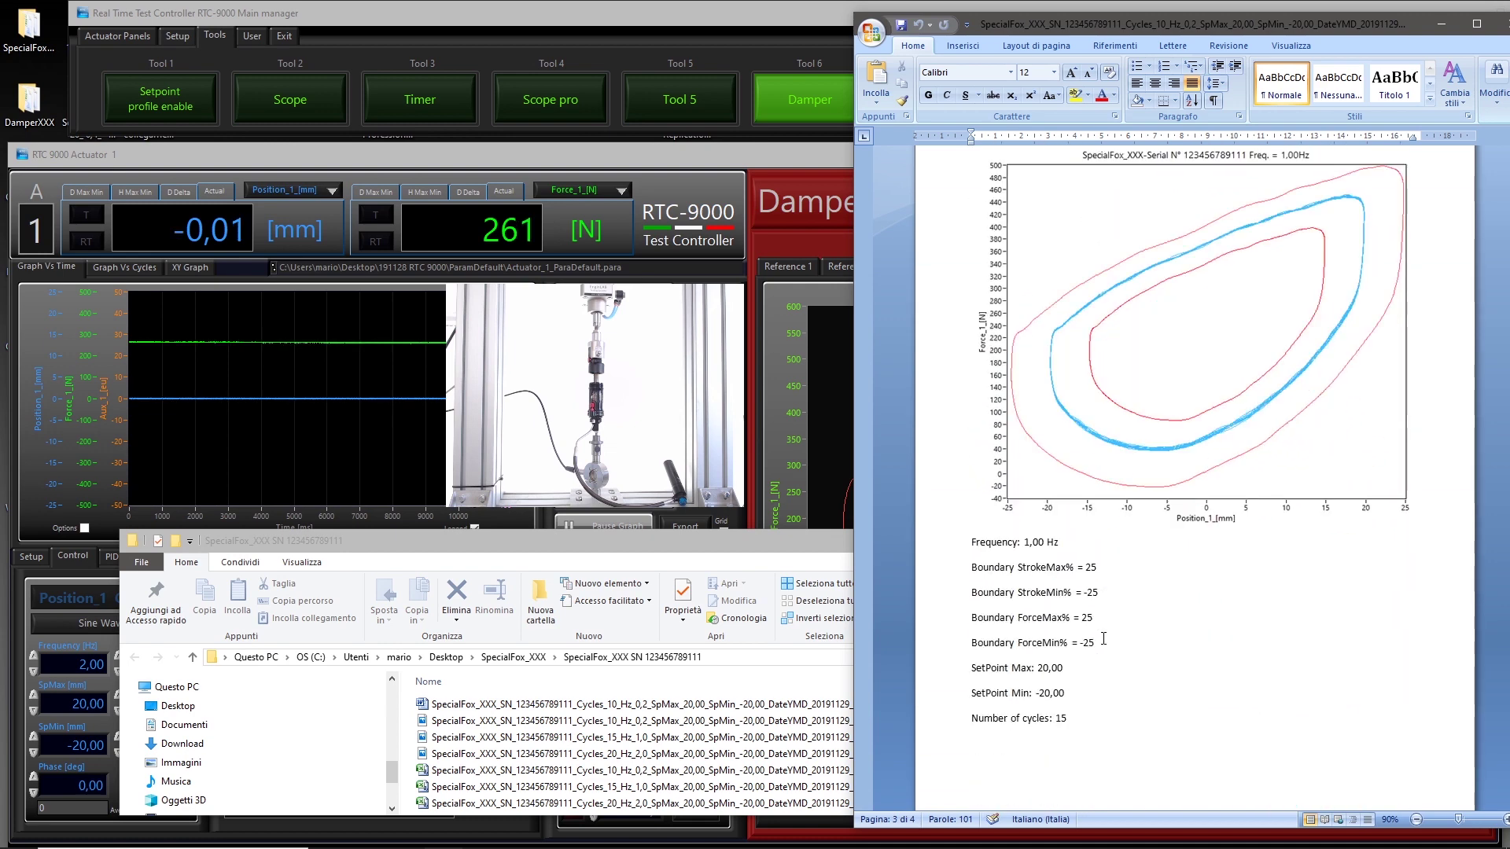
{"action": "scroll", "coordinate": [1104, 639], "scroll_direction": "down", "scroll_amount": 15}
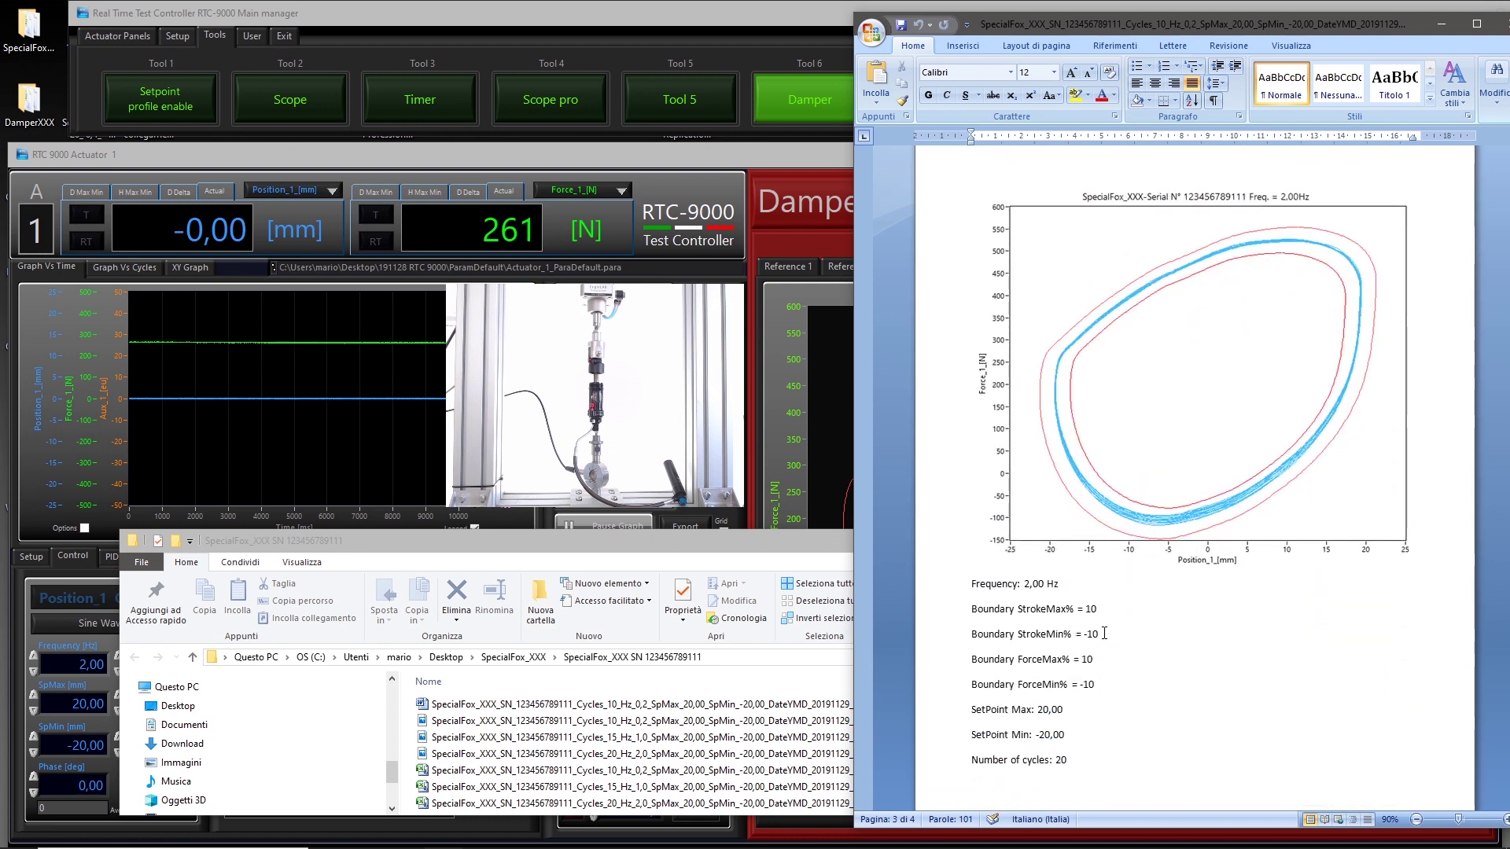
{"action": "scroll", "coordinate": [1104, 633], "scroll_direction": "down", "scroll_amount": 1}
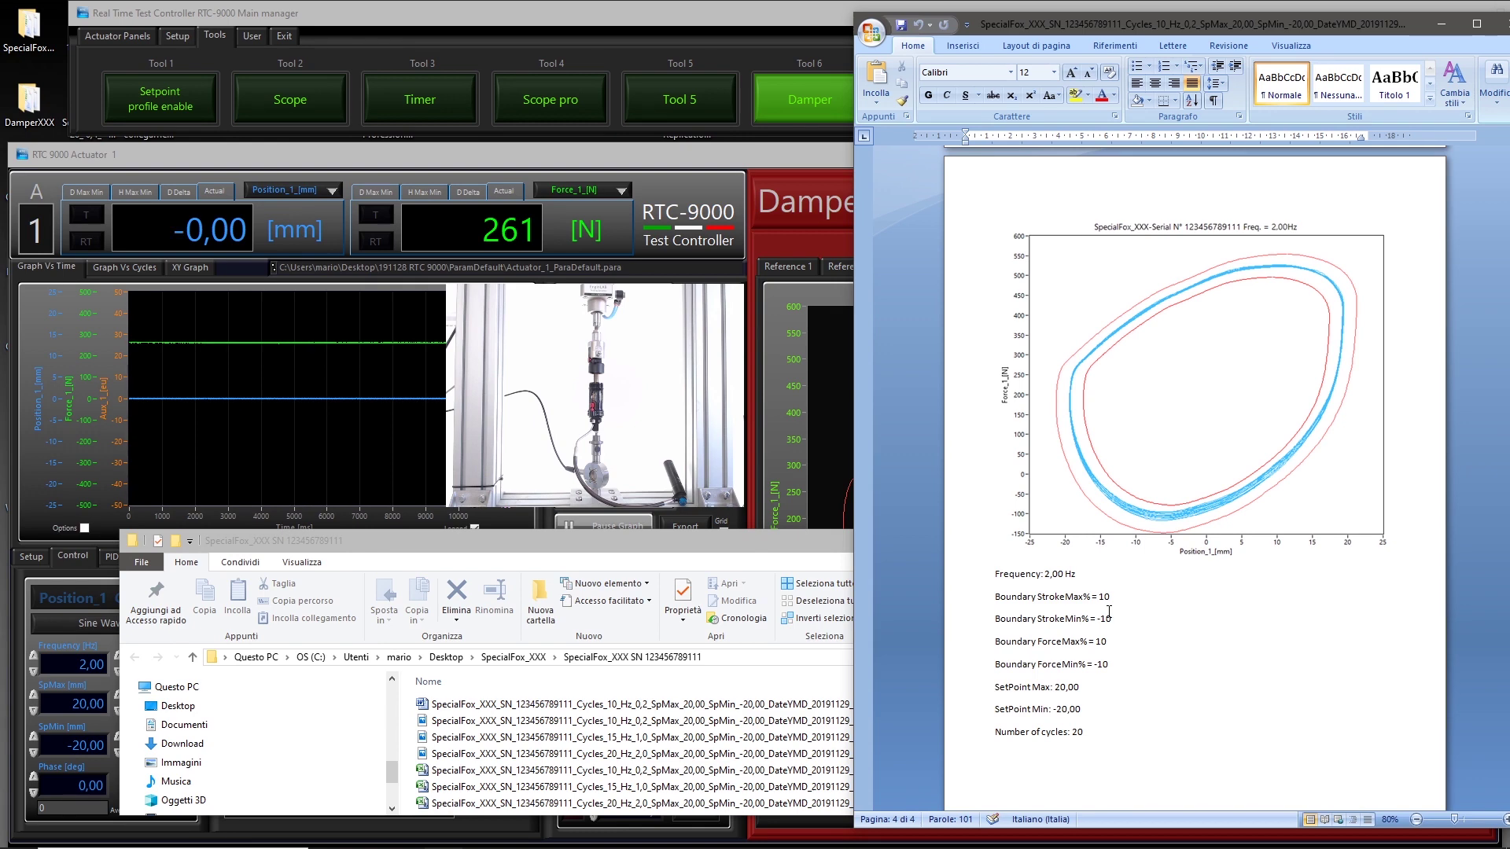
{"action": "left_click_drag", "start_coordinate": [1400, 31], "coordinate": [1362, 46]}
{"action": "left_click", "coordinate": [1475, 40]}
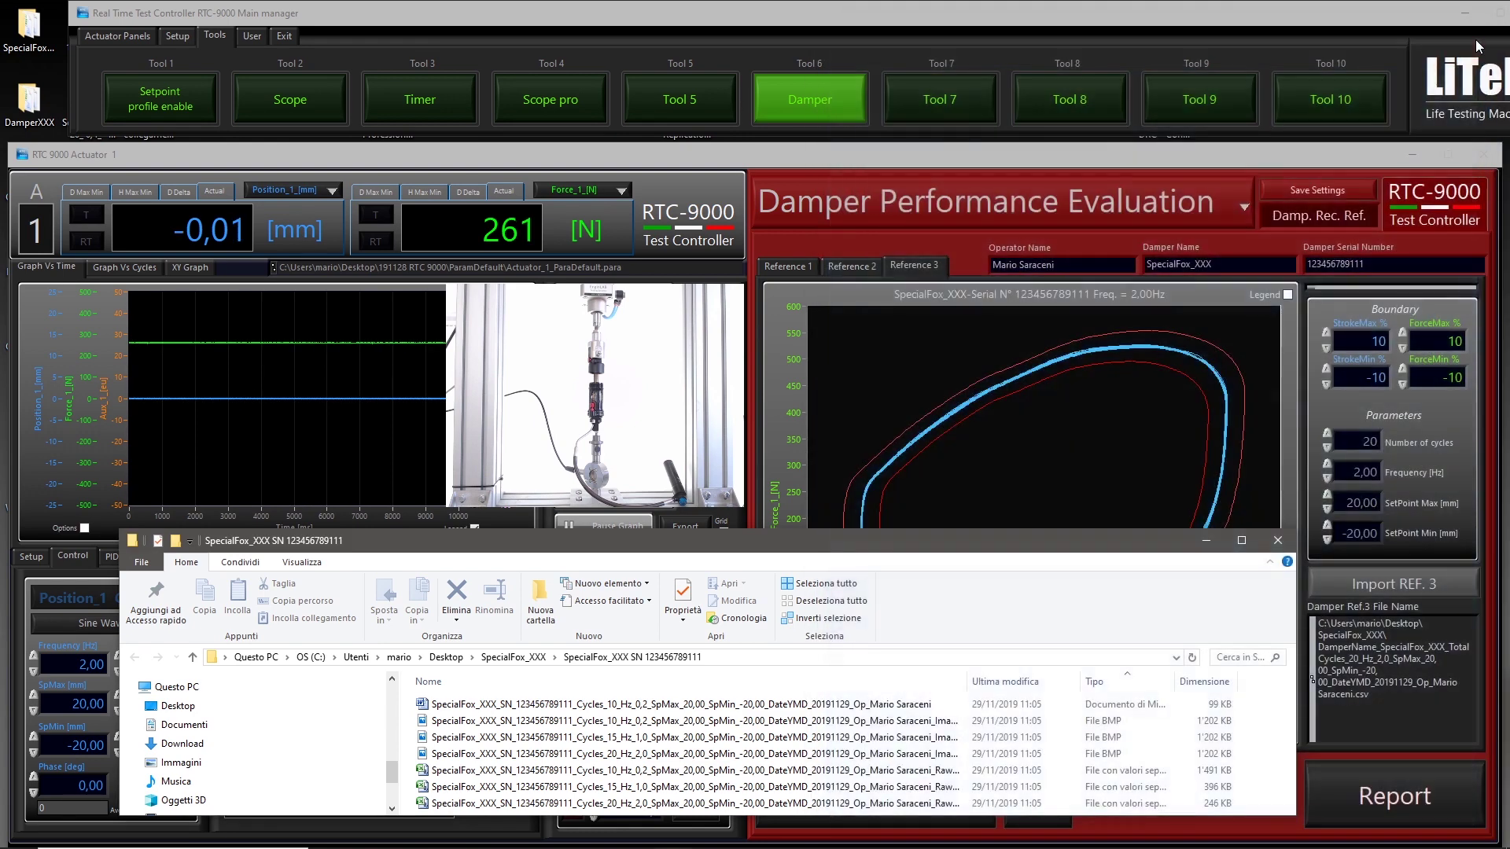
Step: Open the saved bitmap of the 1,00 Hz test graph, view it in a smaller window and close it
{"action": "double_click", "coordinate": [627, 739]}
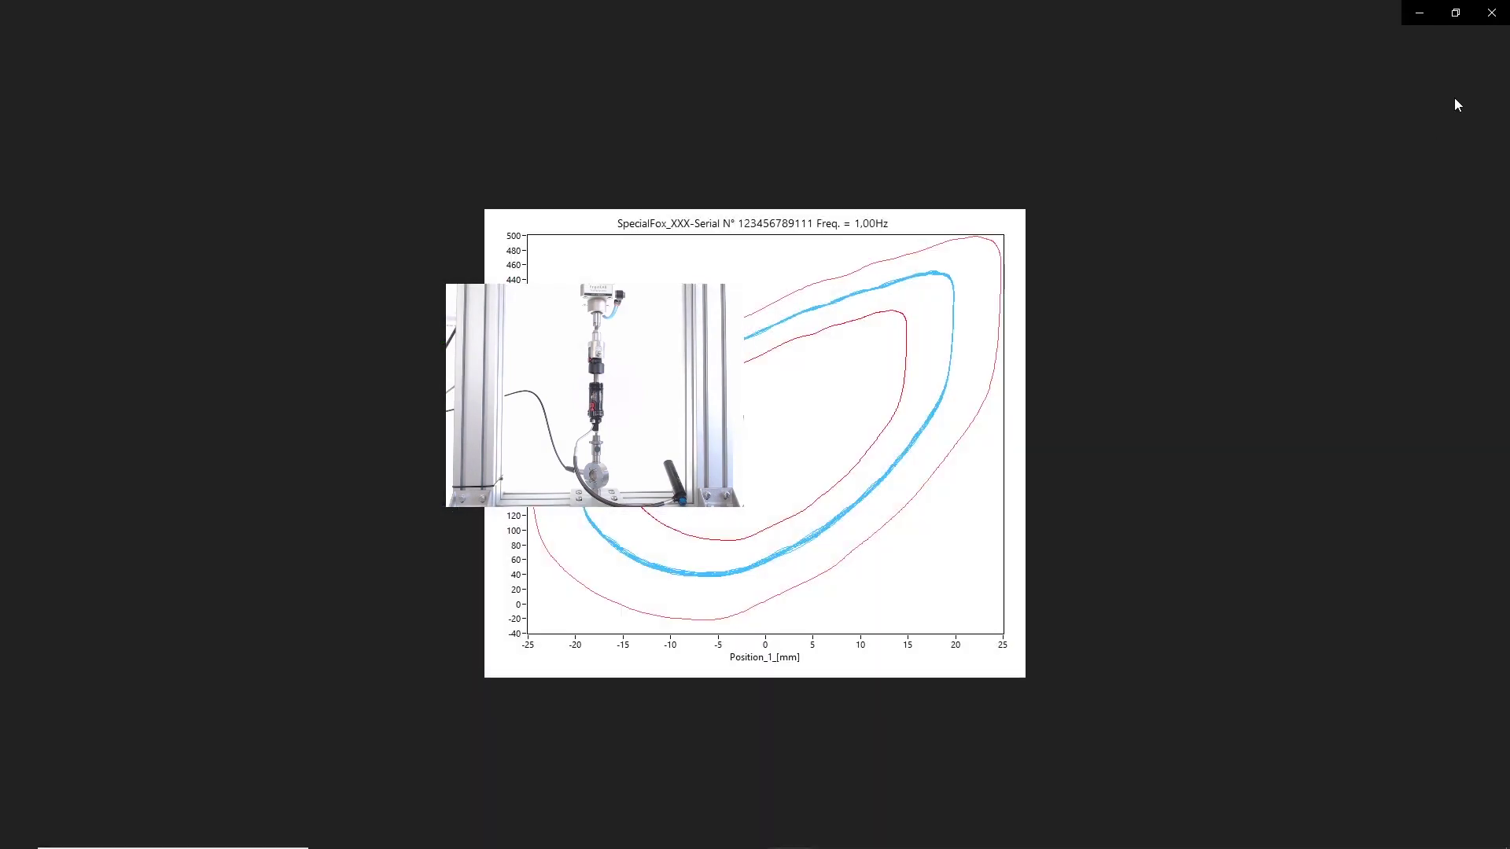
{"action": "left_click", "coordinate": [1455, 12]}
{"action": "left_click_drag", "start_coordinate": [645, 39], "coordinate": [1123, 112]}
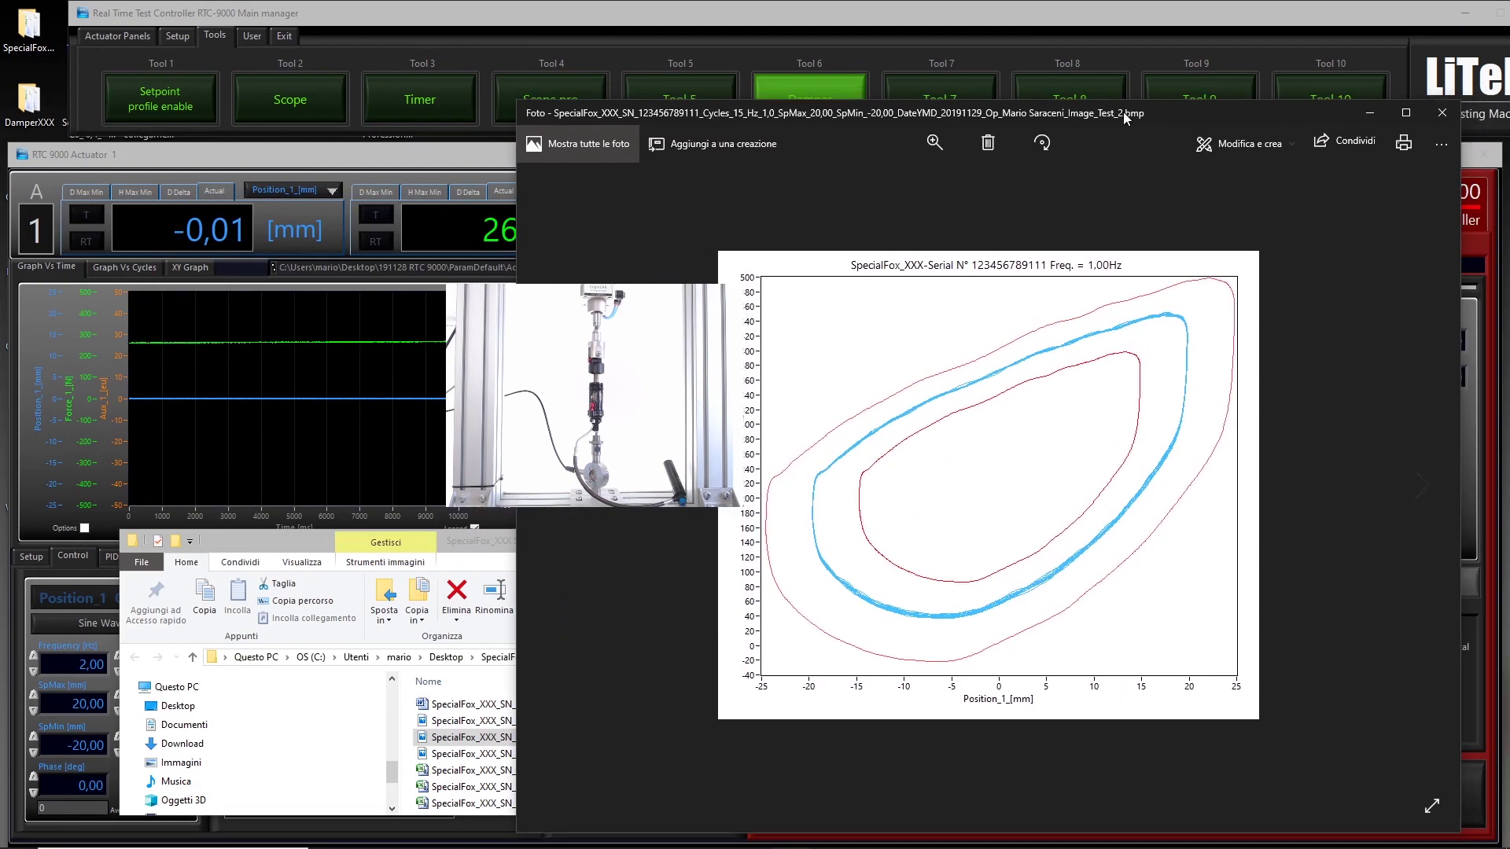
{"action": "left_click", "coordinate": [1444, 112]}
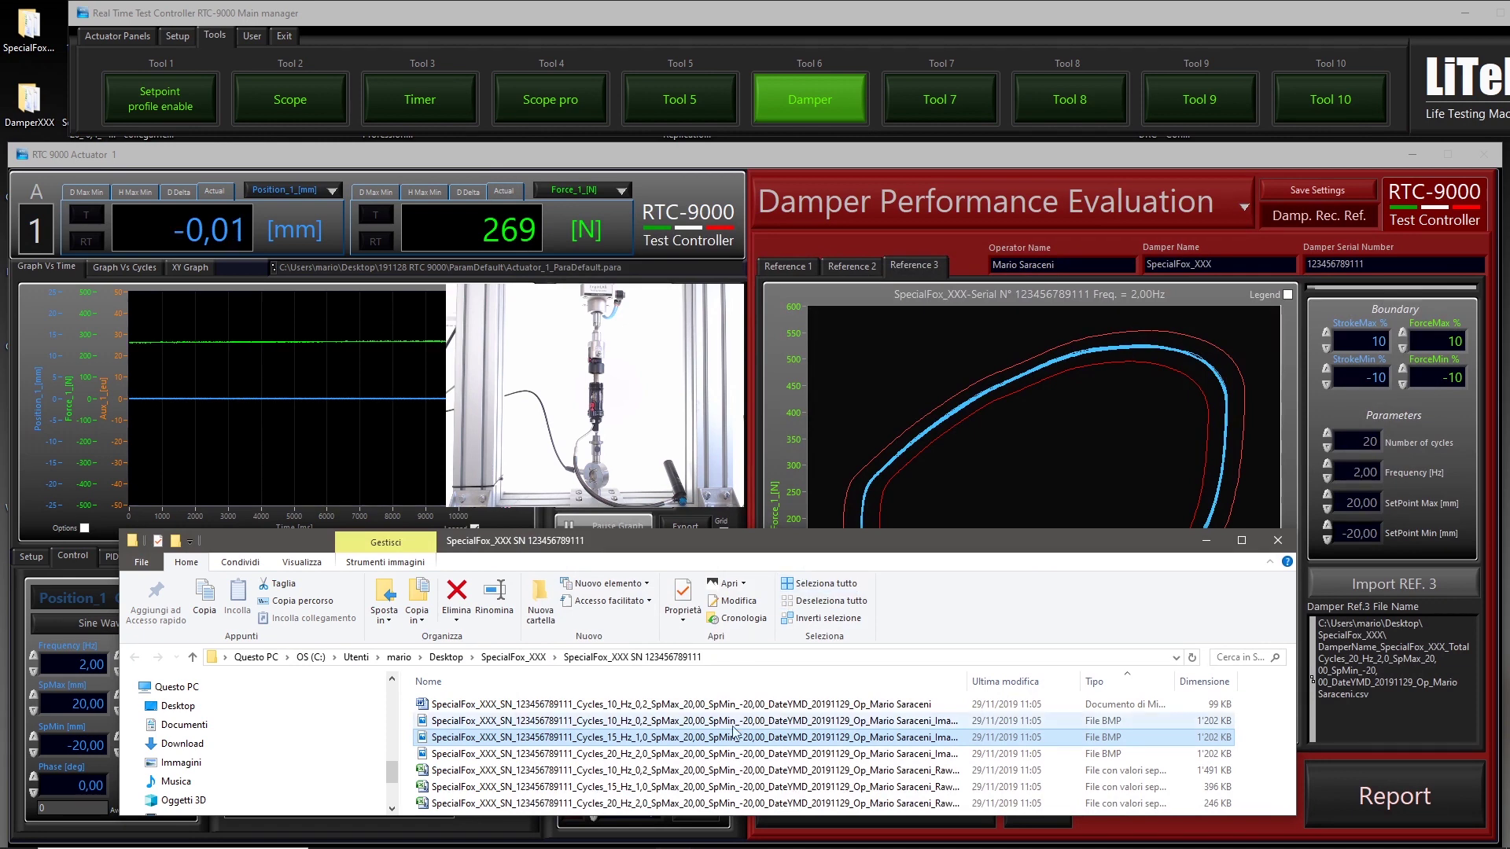
Step: Open the 1,00 Hz test's raw data file in Excel, fit its window beside the controller and widen the Position and Force columns
{"action": "double_click", "coordinate": [565, 788]}
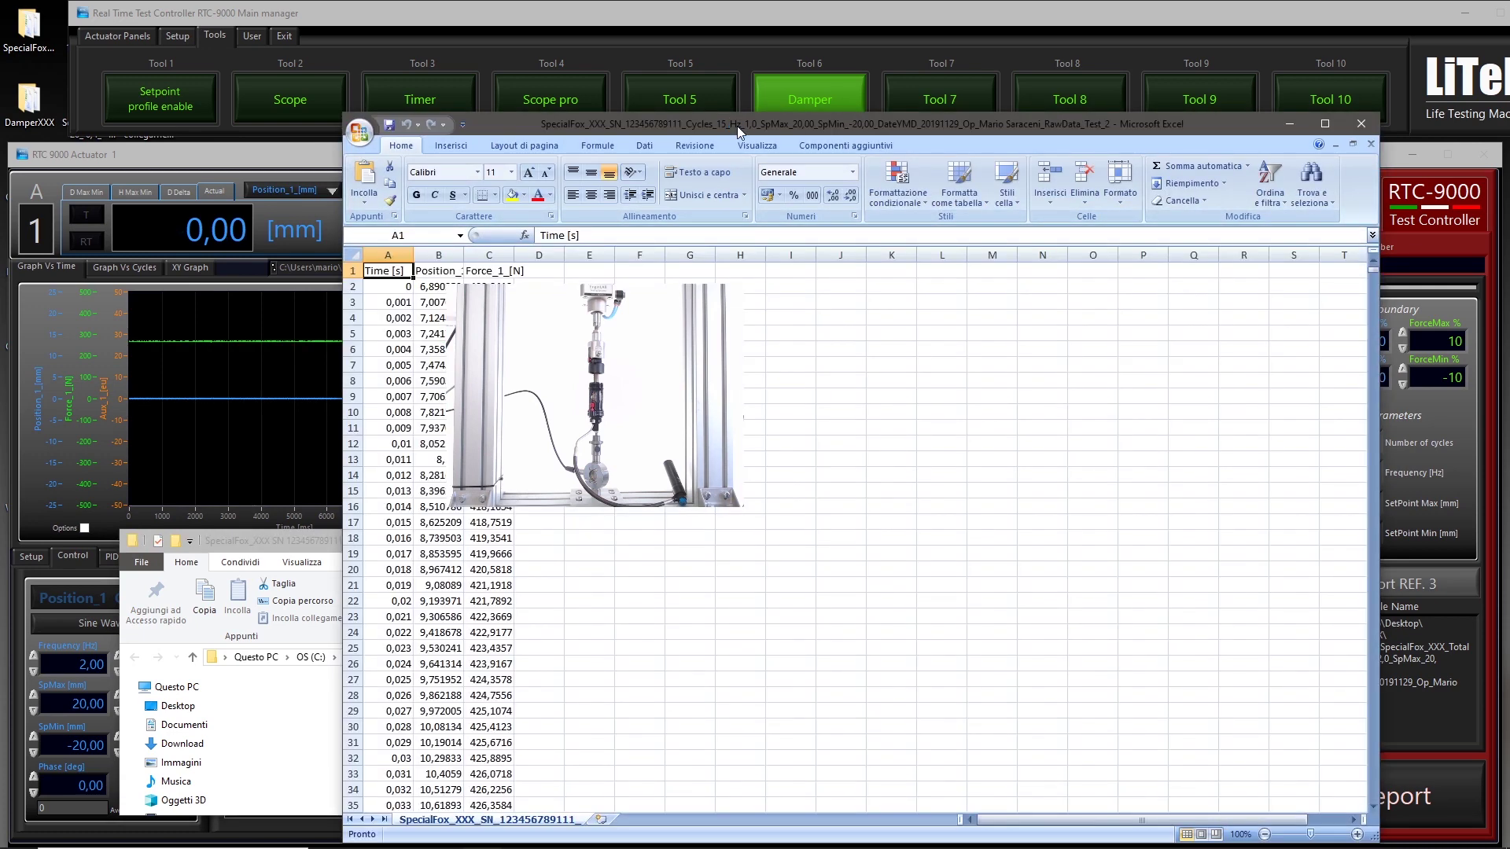
{"action": "left_click_drag", "start_coordinate": [738, 125], "coordinate": [843, 82]}
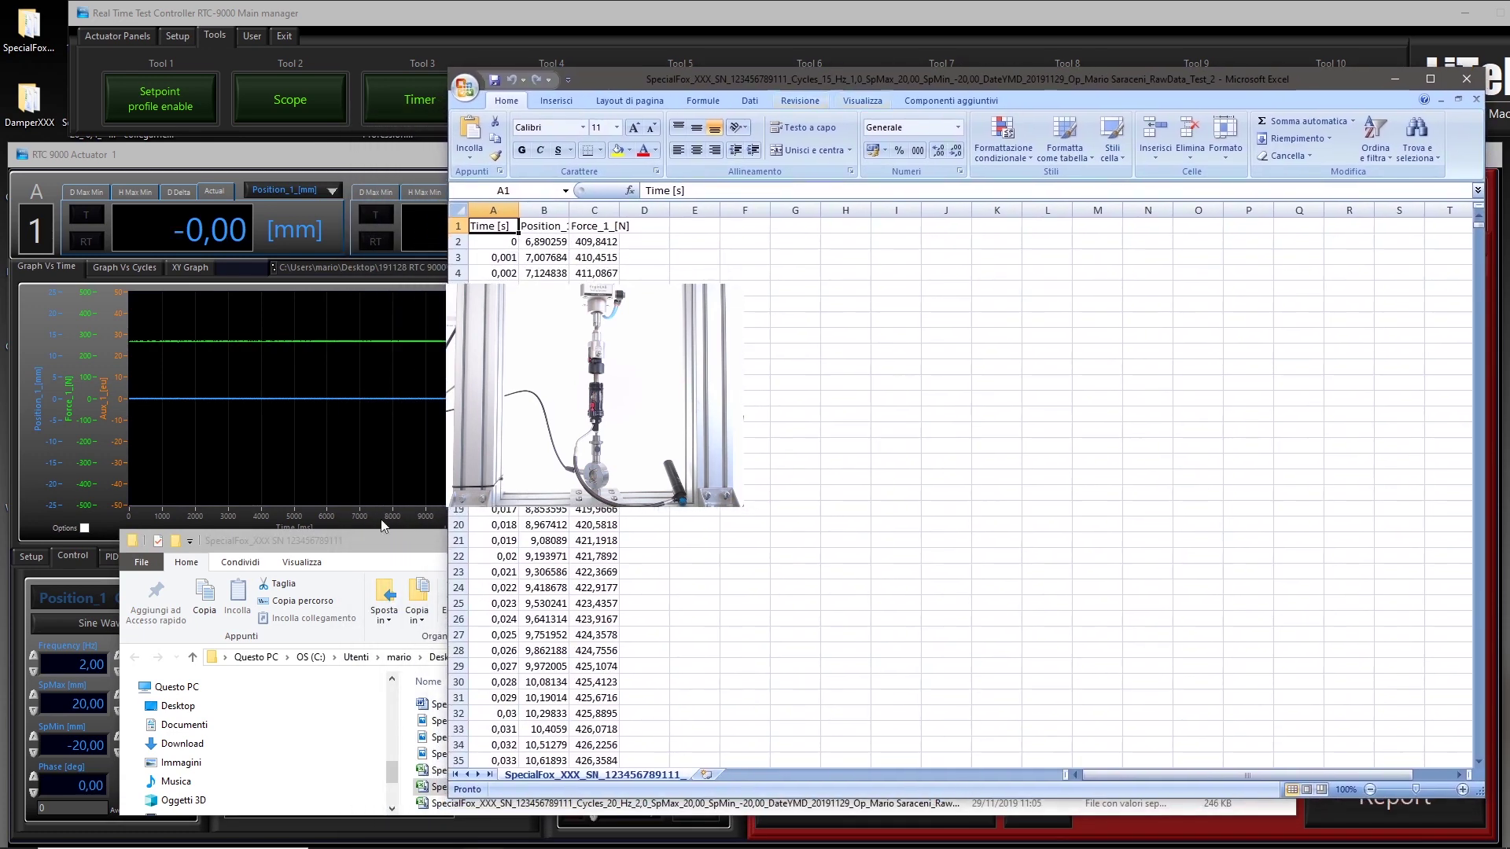
{"action": "left_click_drag", "start_coordinate": [452, 796], "coordinate": [812, 842]}
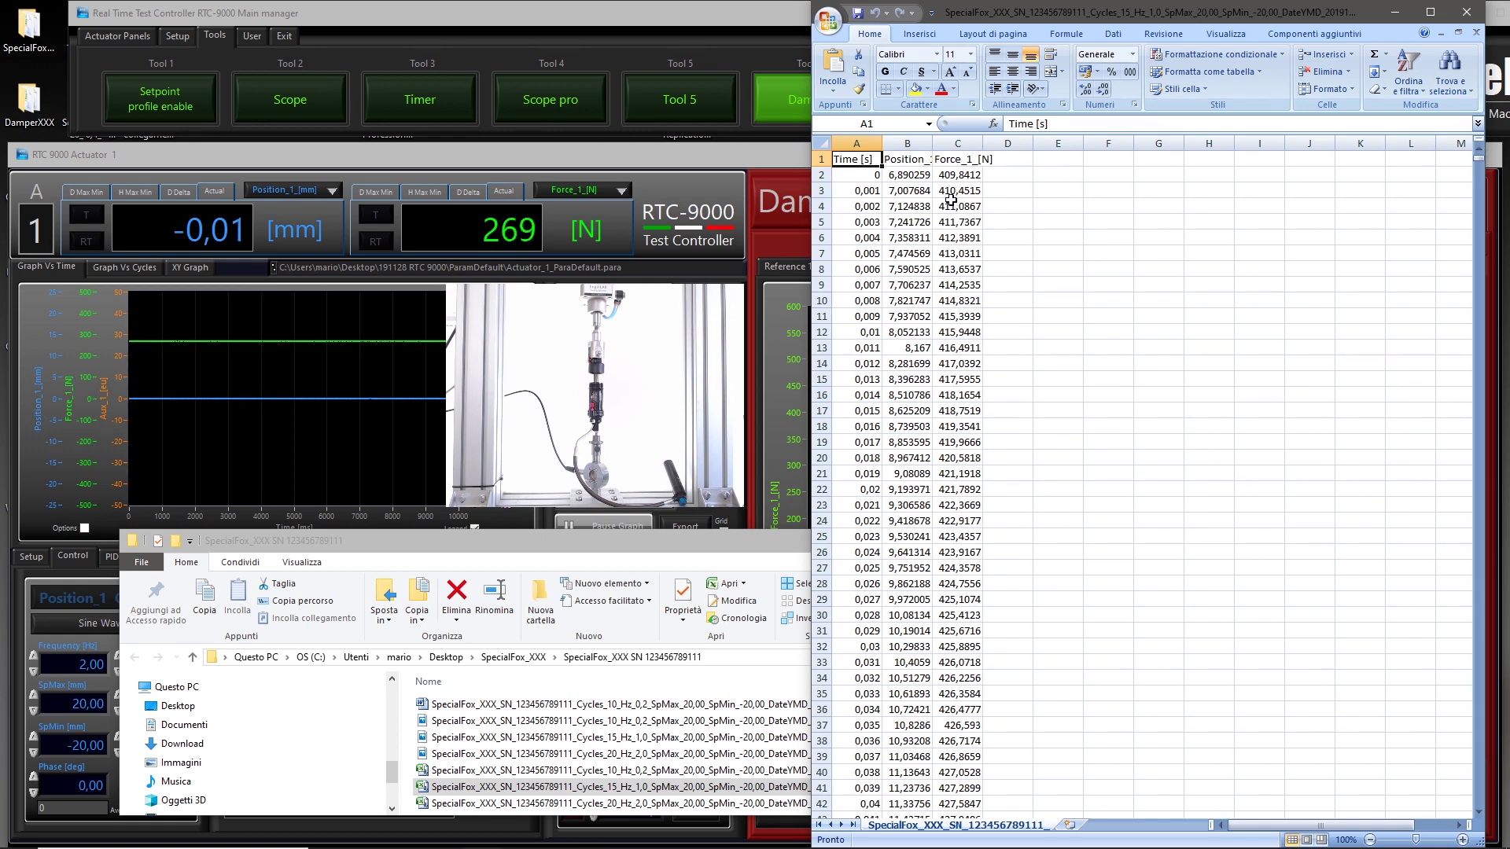
{"action": "left_click", "coordinate": [952, 208]}
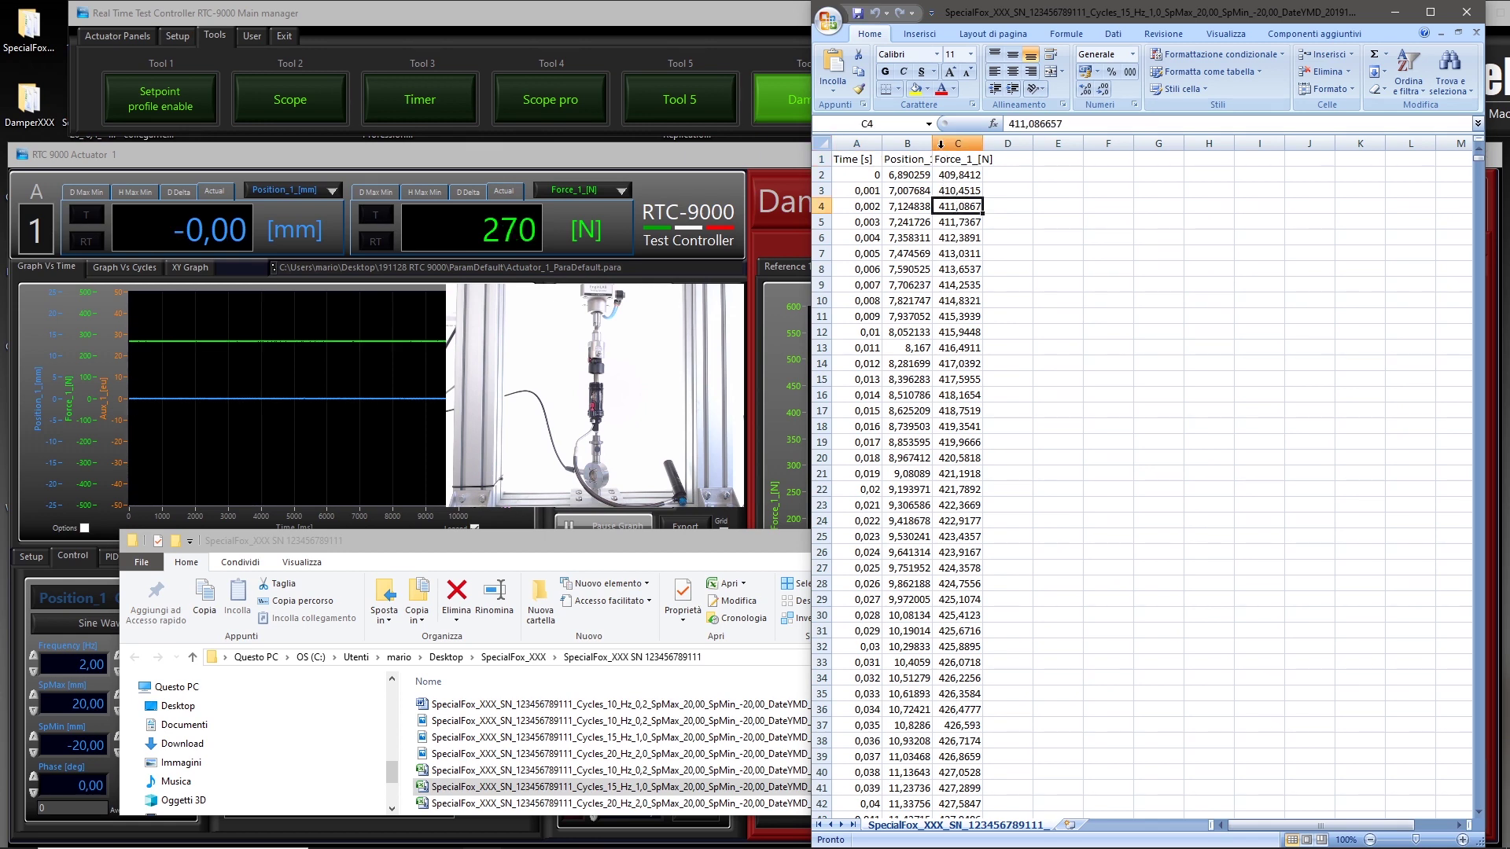
{"action": "left_click_drag", "start_coordinate": [933, 143], "coordinate": [896, 143]}
{"action": "left_click_drag", "start_coordinate": [1036, 143], "coordinate": [1085, 143]}
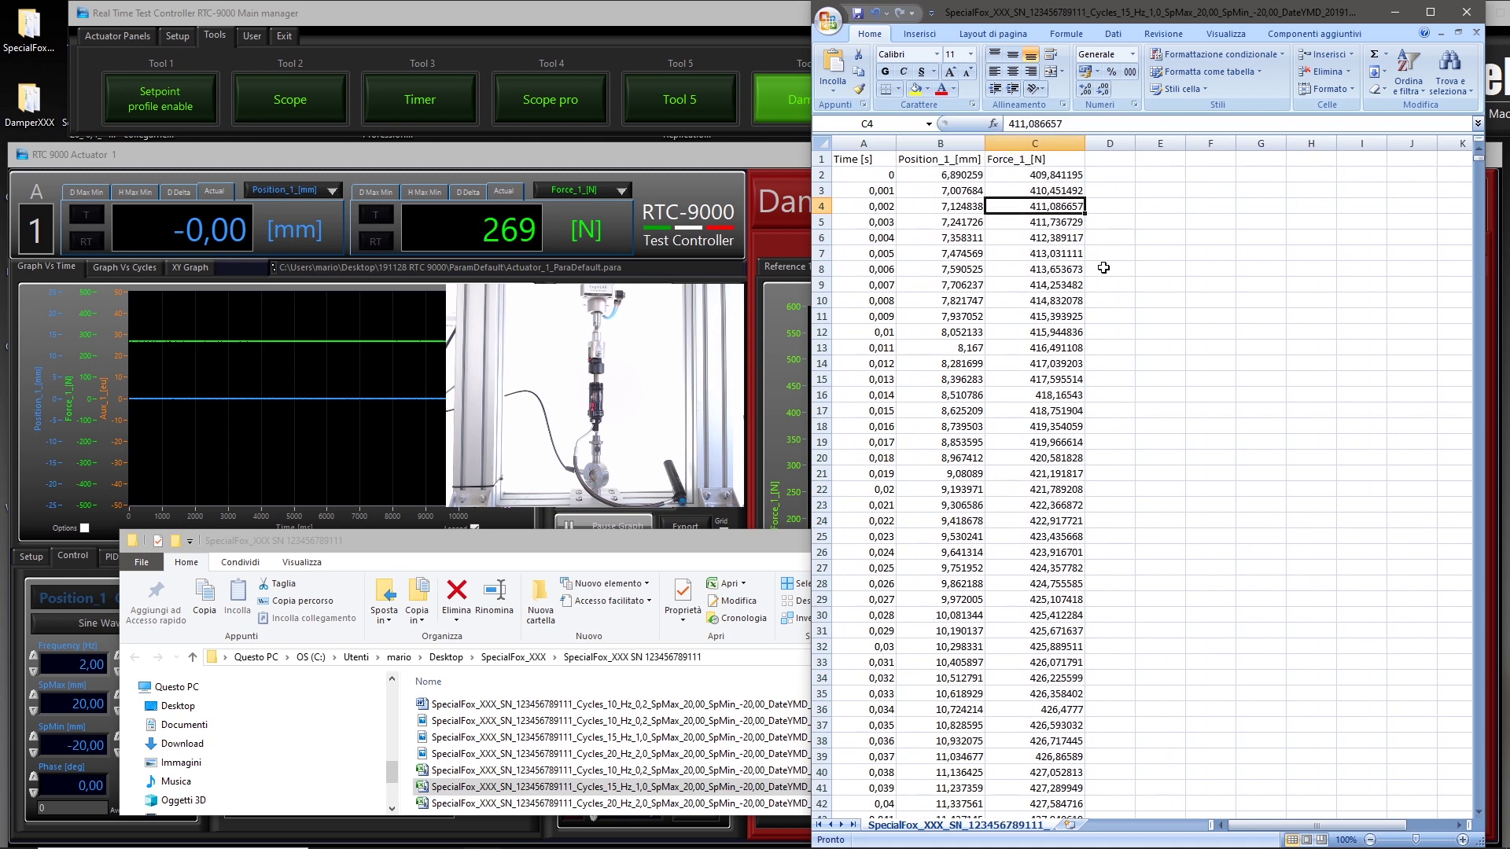
{"action": "left_click", "coordinate": [1103, 264]}
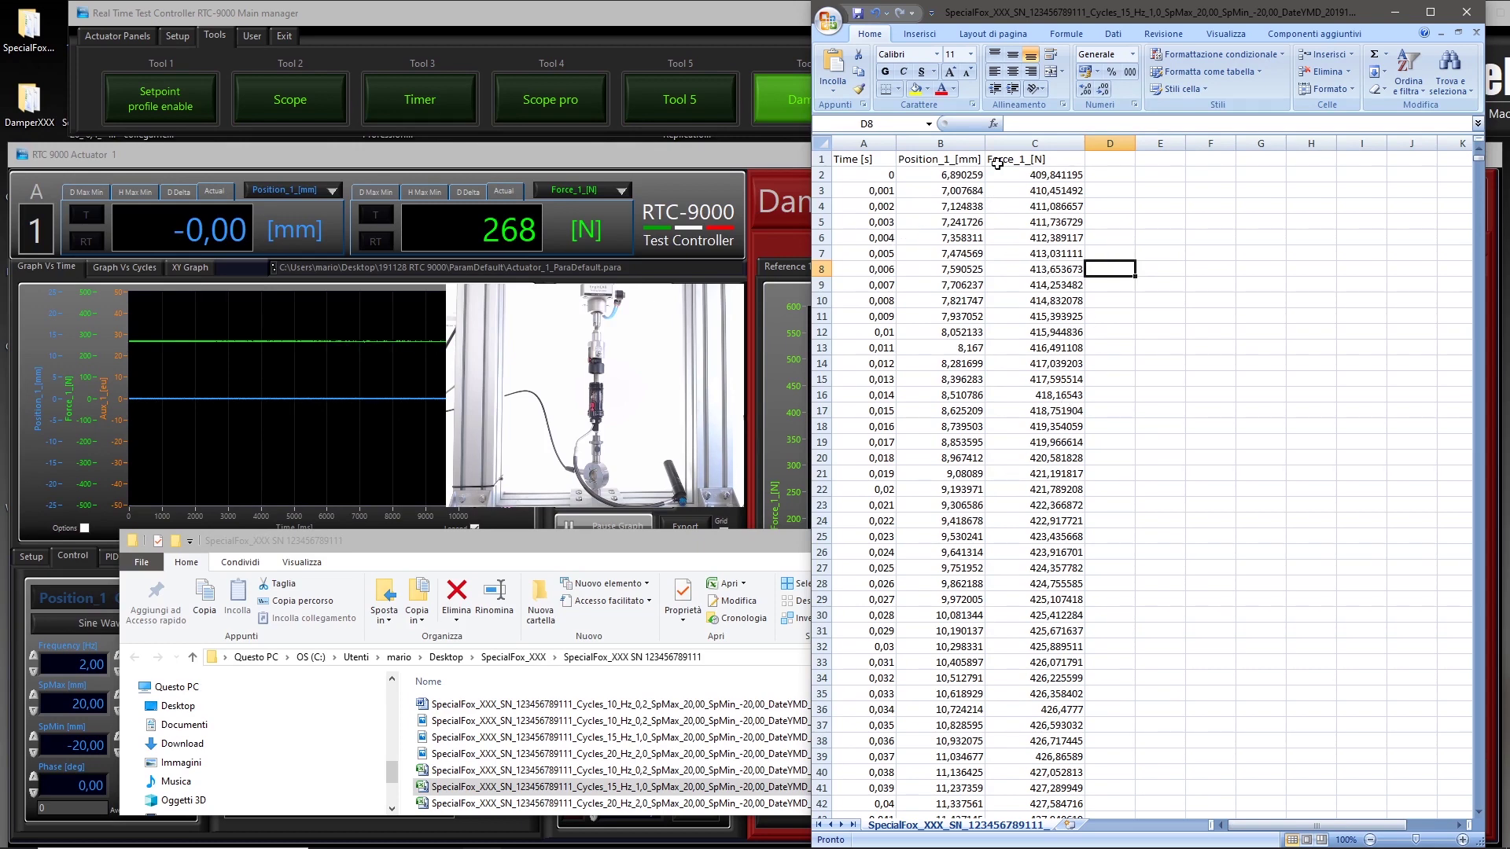
Step: Plot Position against Time as a smooth-line scatter chart without markers and place it over the upper data rows
{"action": "left_click_drag", "start_coordinate": [864, 143], "coordinate": [940, 143]}
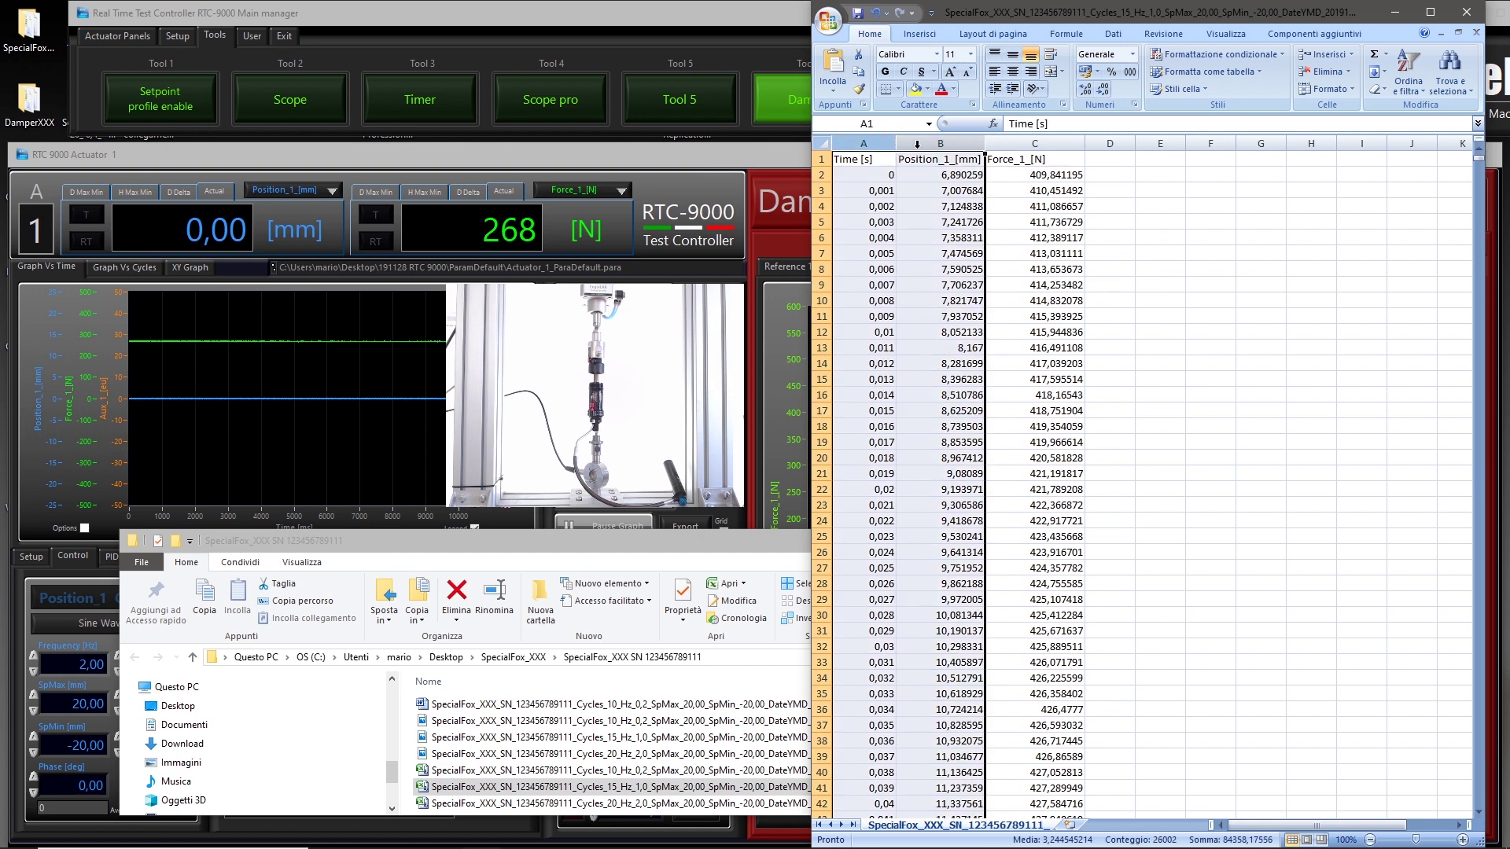
{"action": "left_click", "coordinate": [920, 34]}
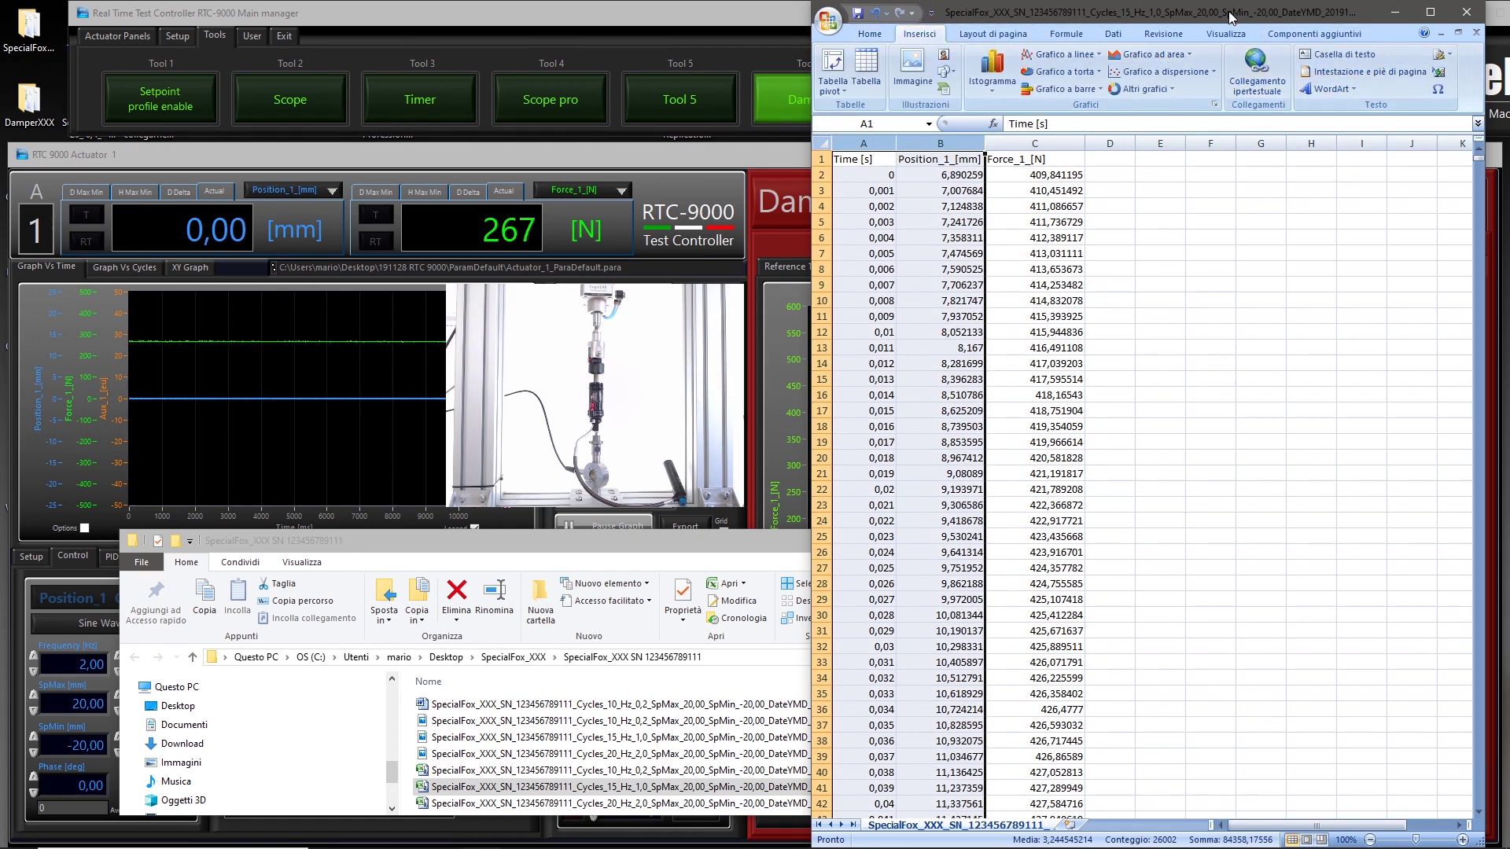
{"action": "left_click_drag", "start_coordinate": [1231, 17], "coordinate": [1200, 18]}
{"action": "left_click", "coordinate": [1133, 71]}
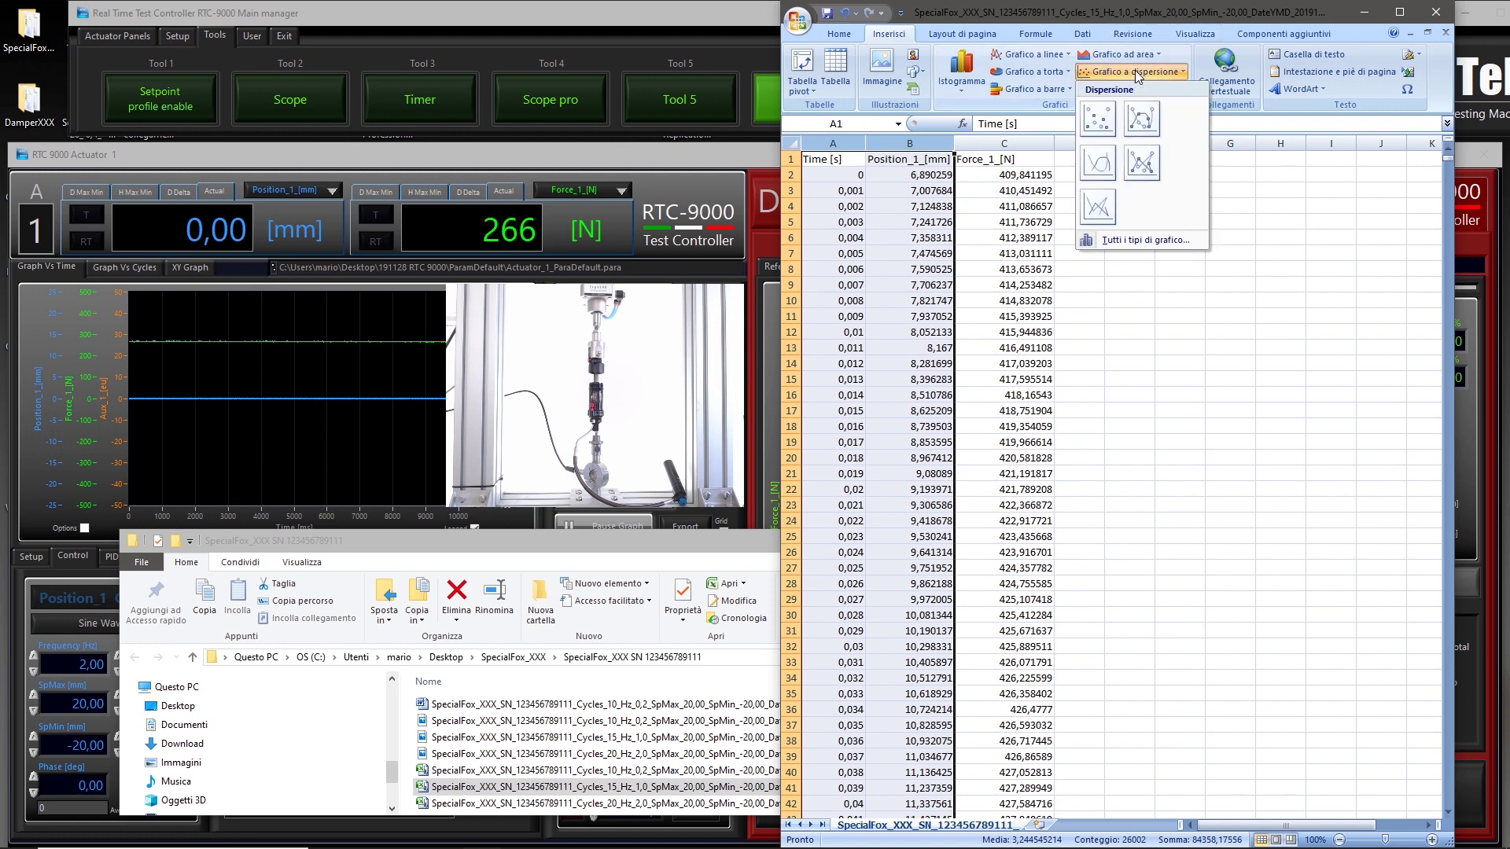
{"action": "left_click", "coordinate": [1098, 167]}
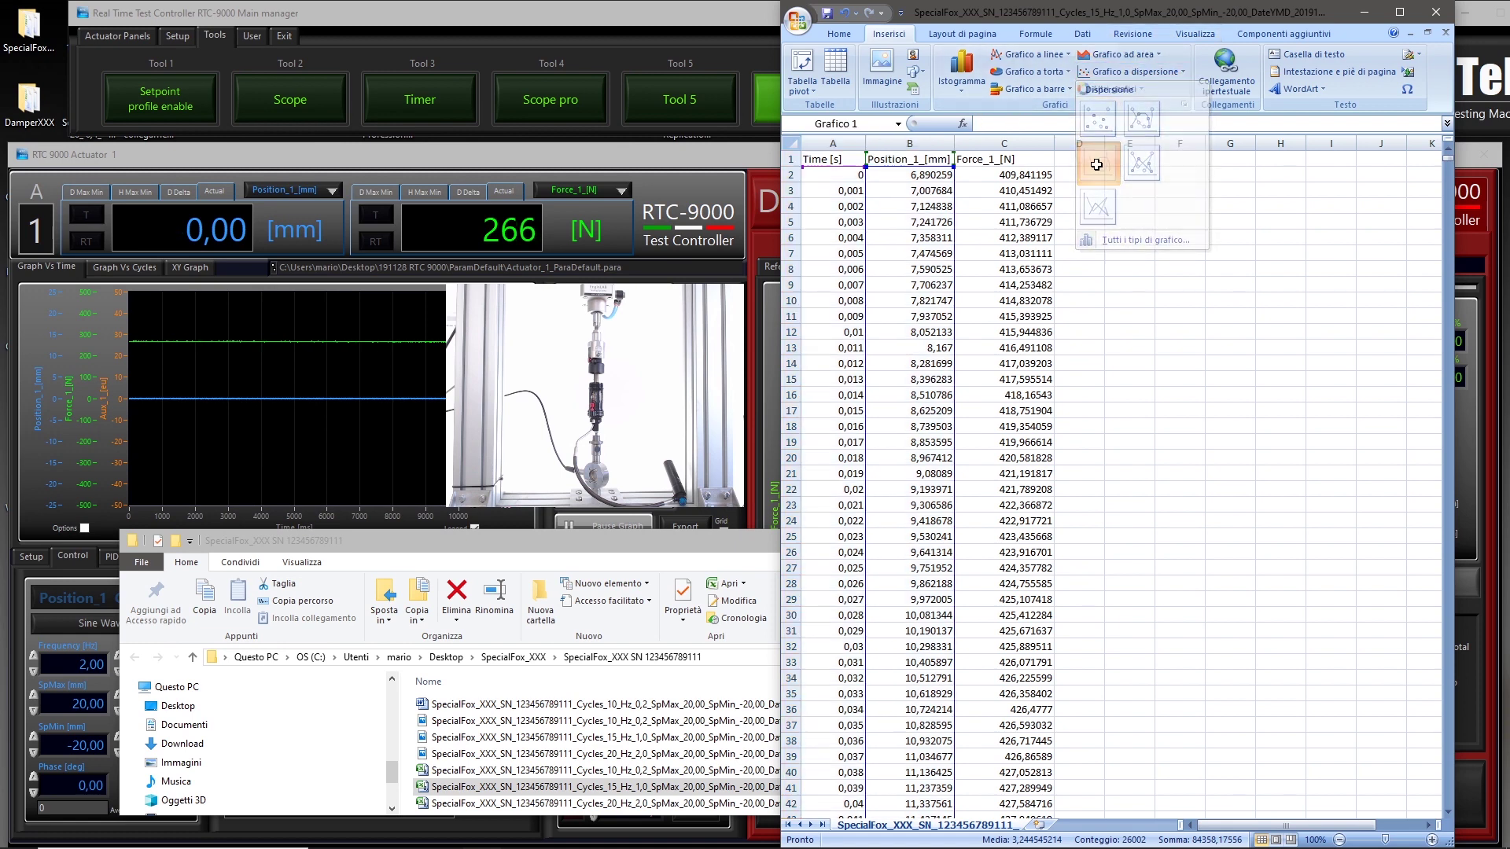
{"action": "left_click", "coordinate": [1195, 317]}
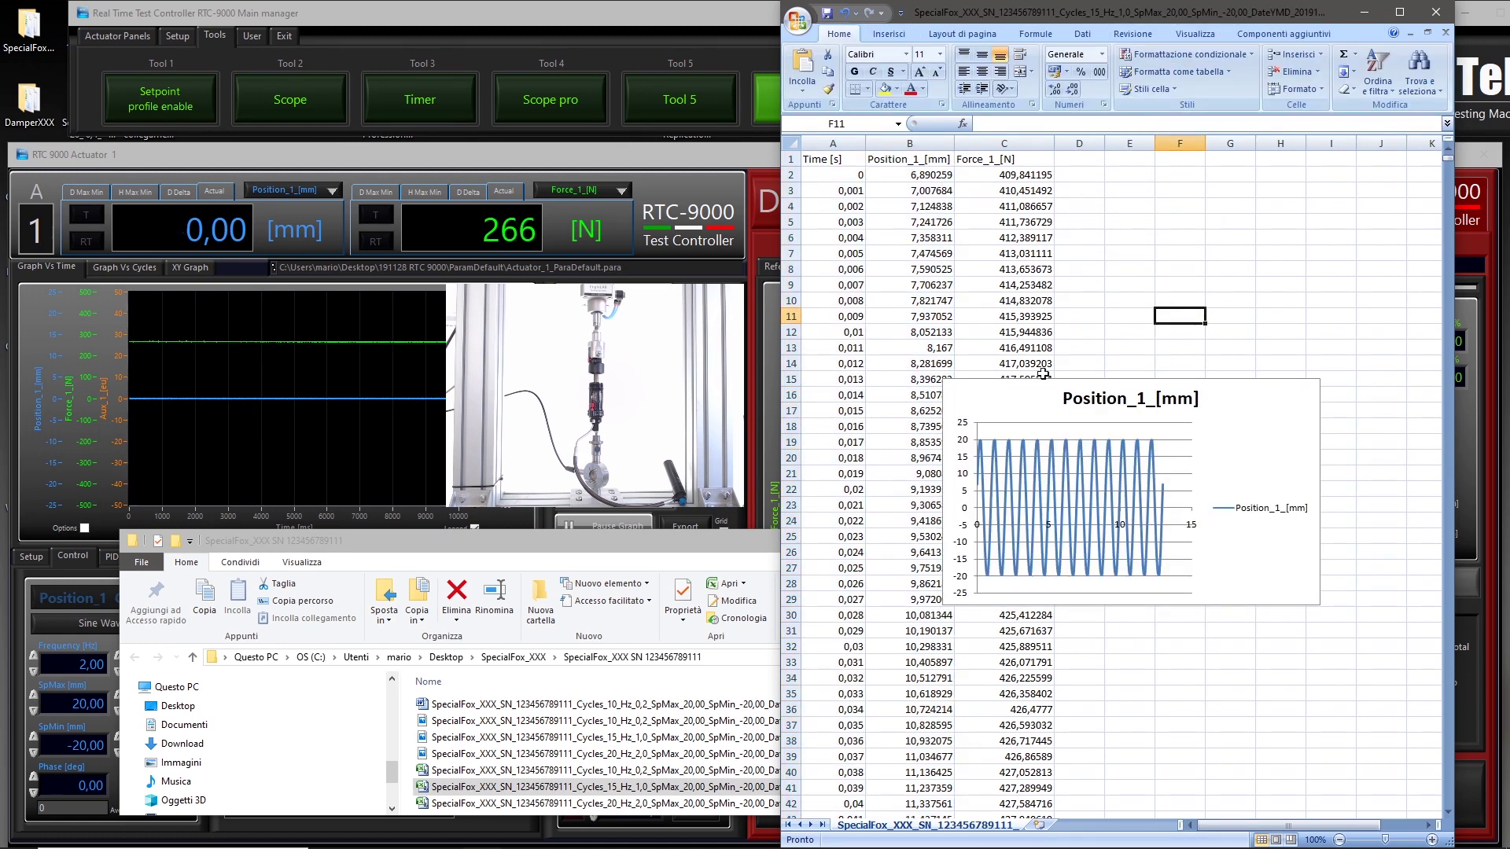
{"action": "left_click_drag", "start_coordinate": [1018, 399], "coordinate": [884, 306]}
Step: Plot Force against Position as a smooth-line scatter chart without markers and place it below the position chart
{"action": "left_click", "coordinate": [1004, 253]}
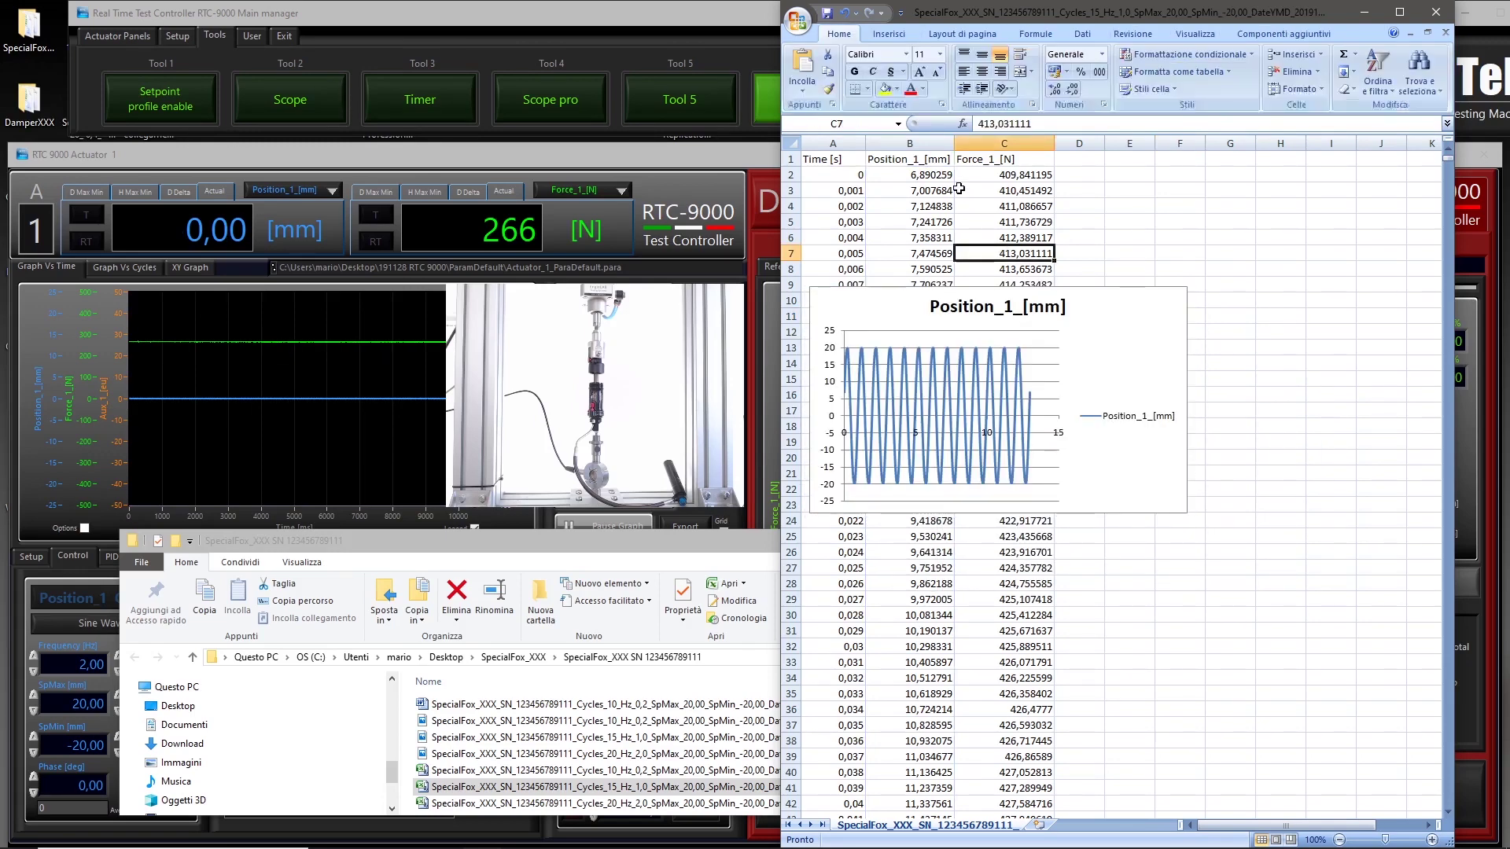
{"action": "left_click_drag", "start_coordinate": [925, 145], "coordinate": [1007, 143]}
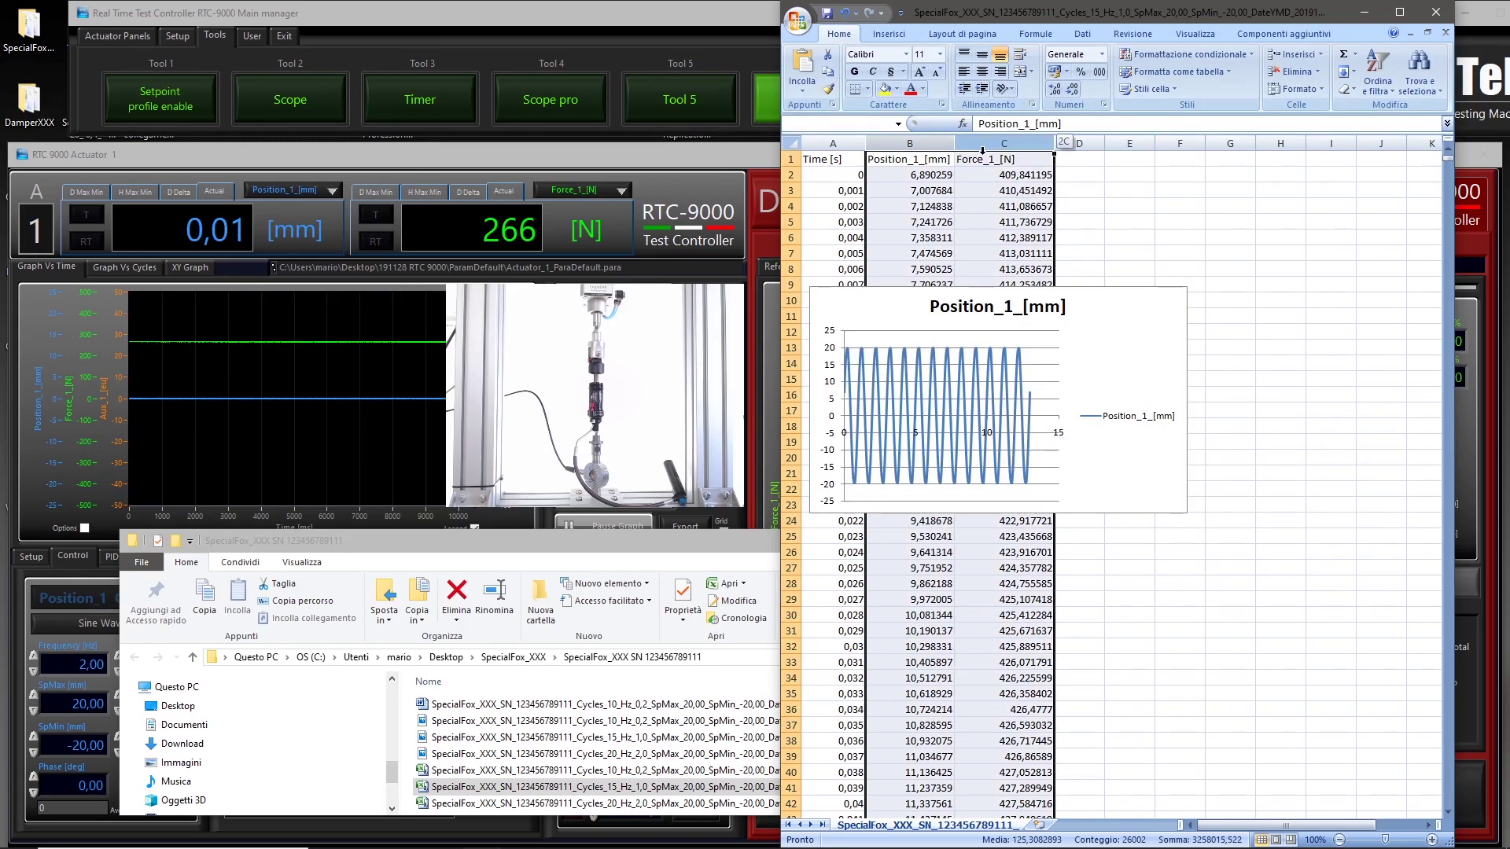
{"action": "left_click", "coordinate": [889, 33]}
{"action": "left_click", "coordinate": [1124, 72]}
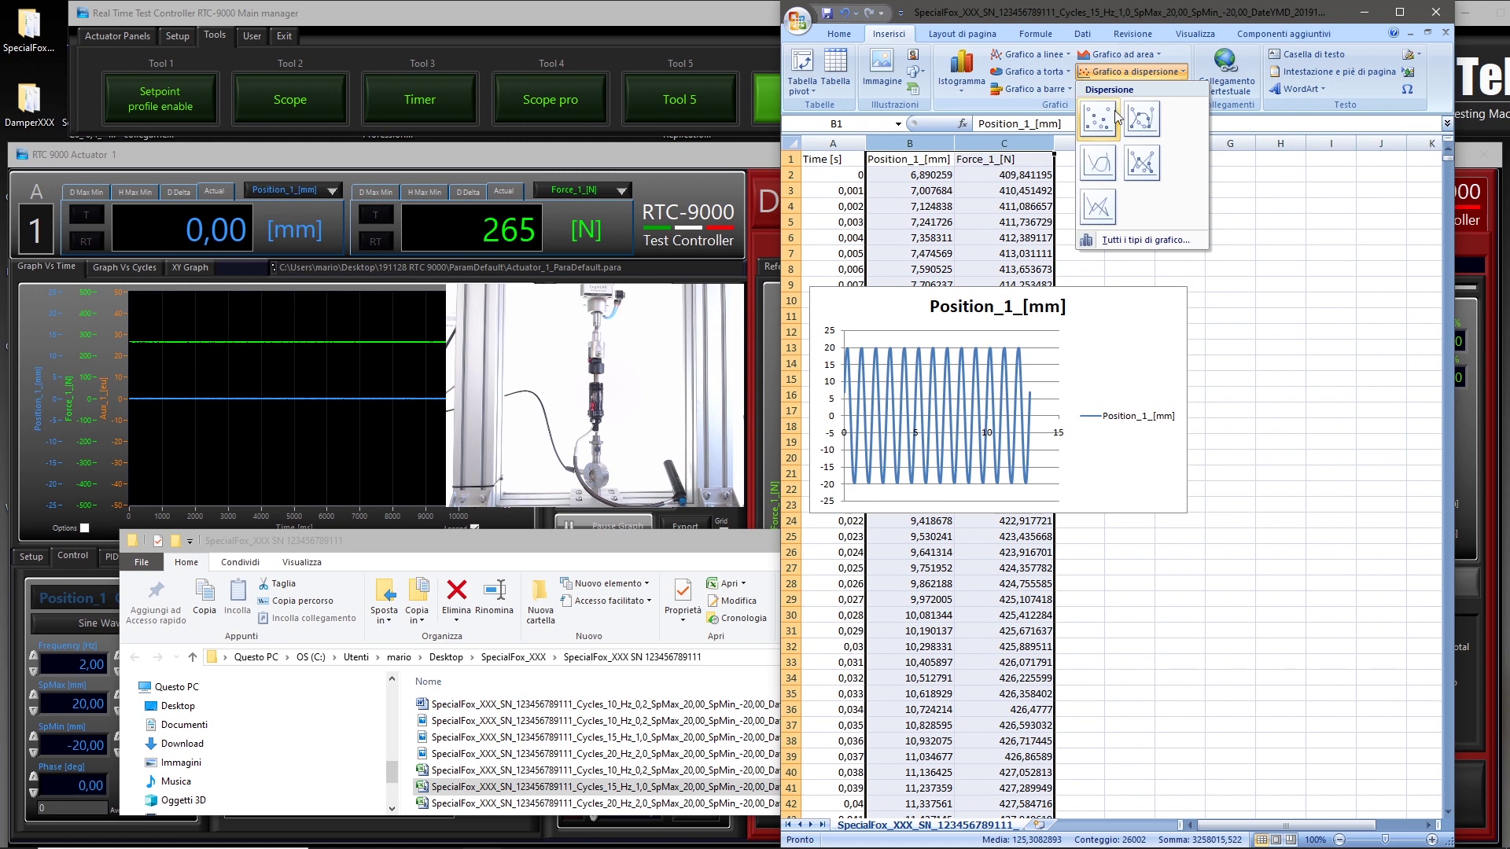
{"action": "left_click", "coordinate": [1100, 166]}
{"action": "left_click_drag", "start_coordinate": [1227, 381], "coordinate": [1100, 545]}
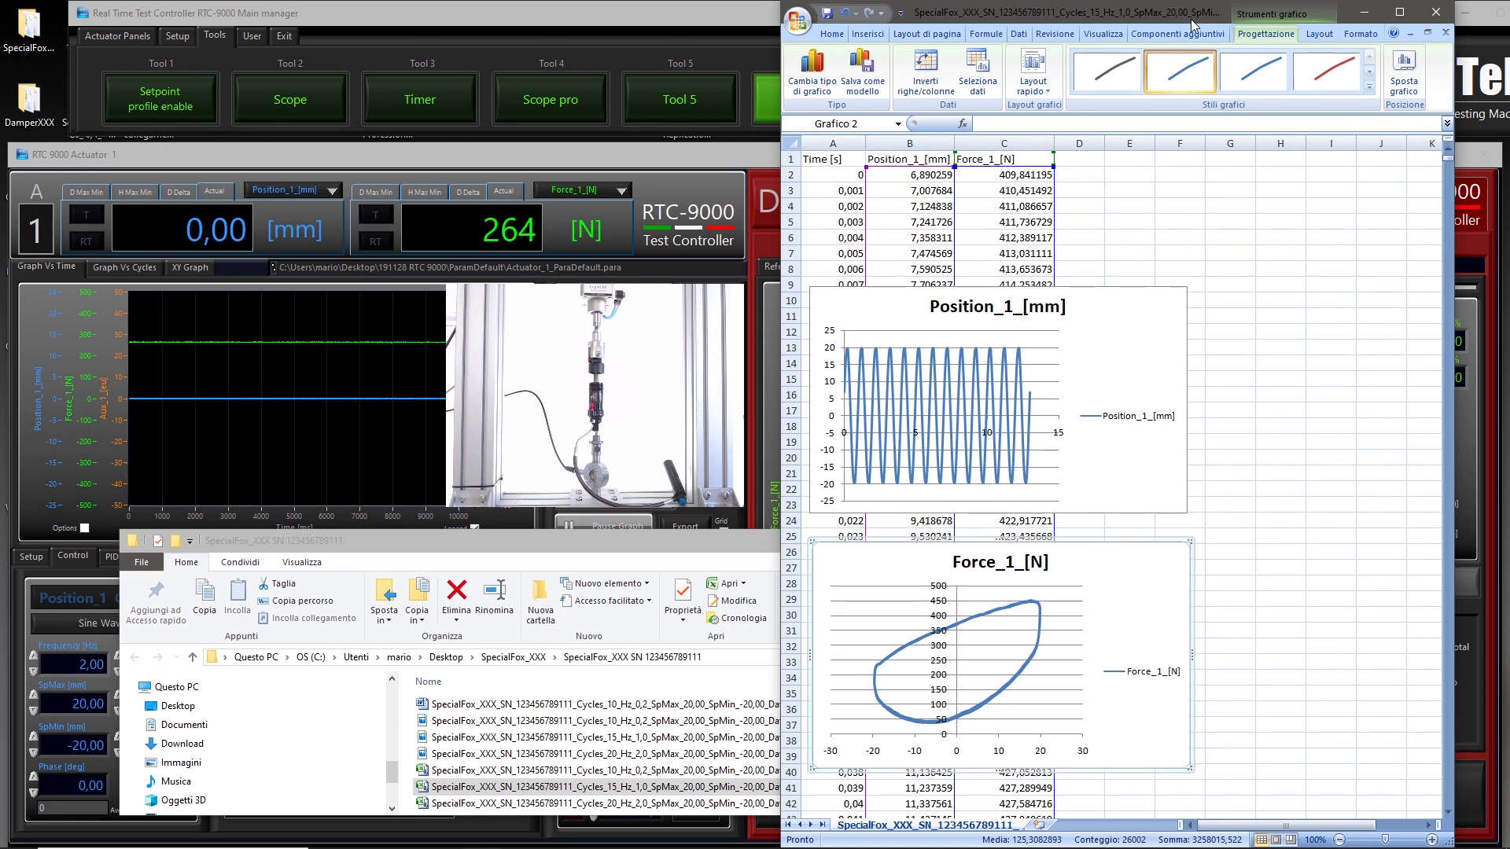
Step: Close the raw data workbook without saving it and minimize the report folder window to return to the controller
{"action": "left_click_drag", "start_coordinate": [1196, 22], "coordinate": [1188, 22]}
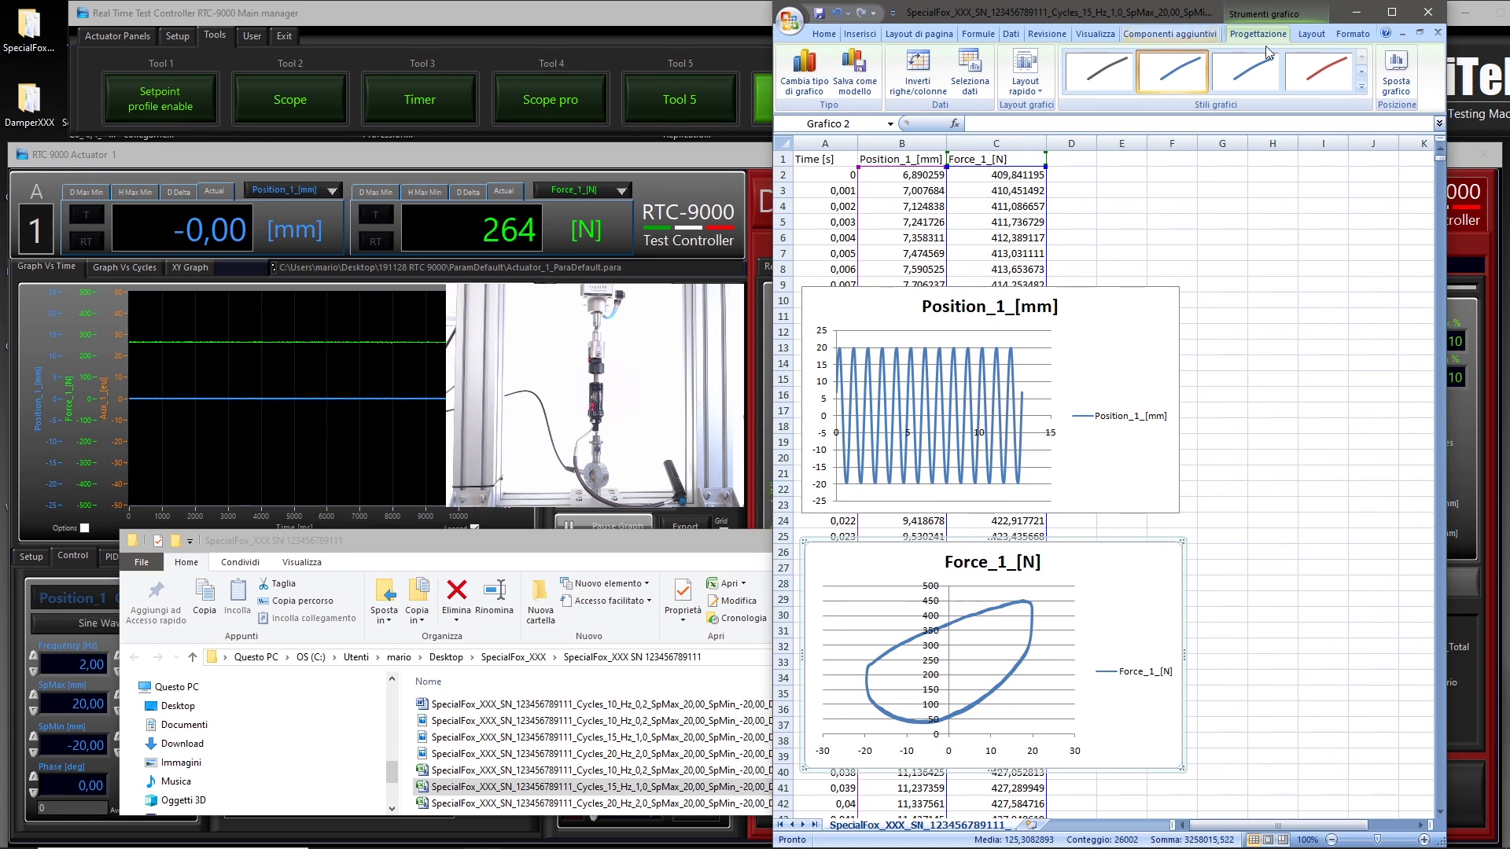
{"action": "left_click", "coordinate": [1437, 19]}
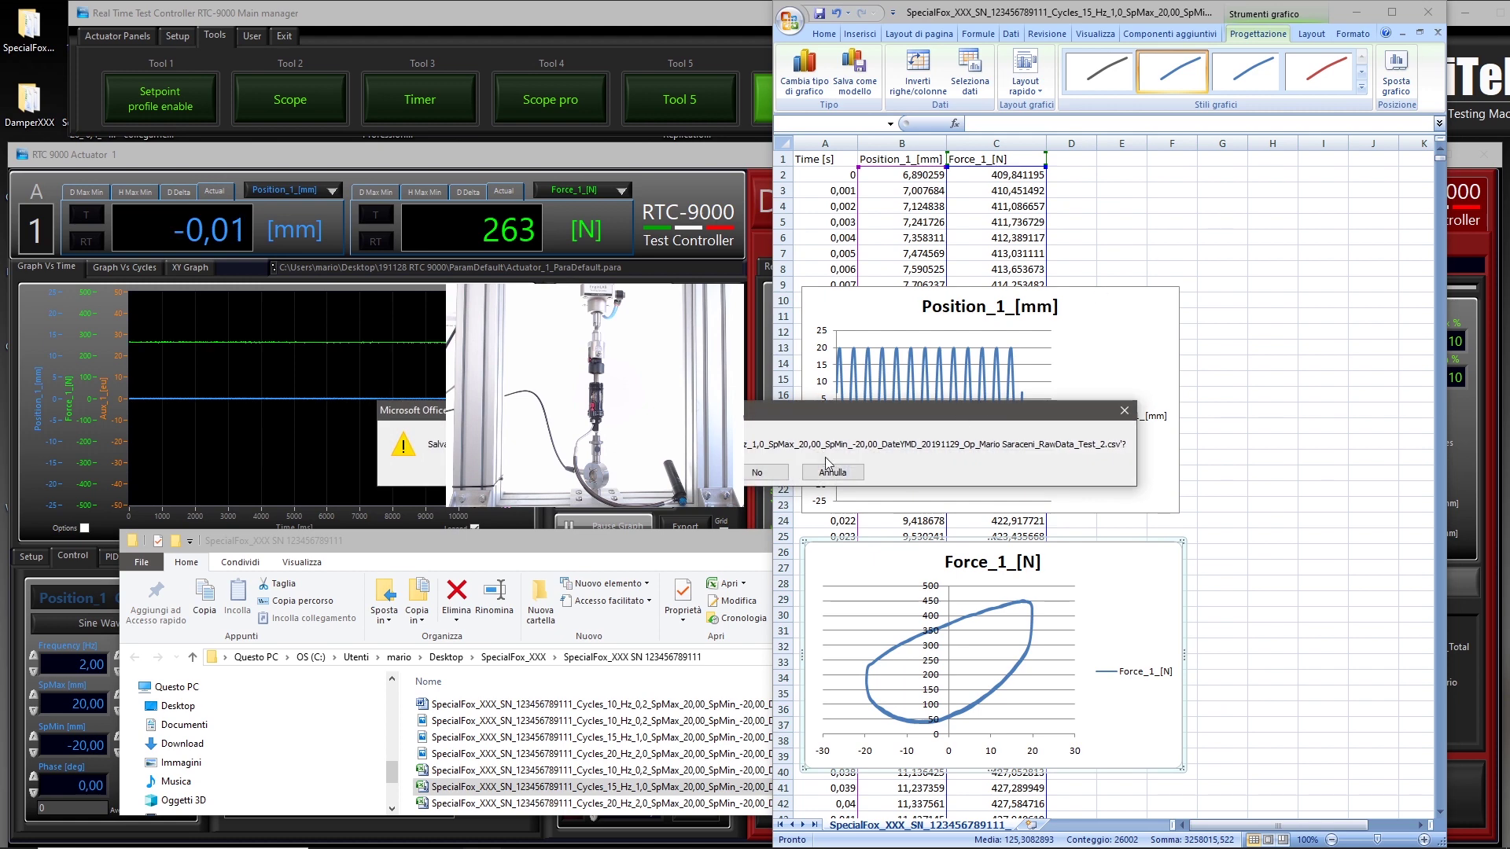
{"action": "left_click", "coordinate": [757, 473]}
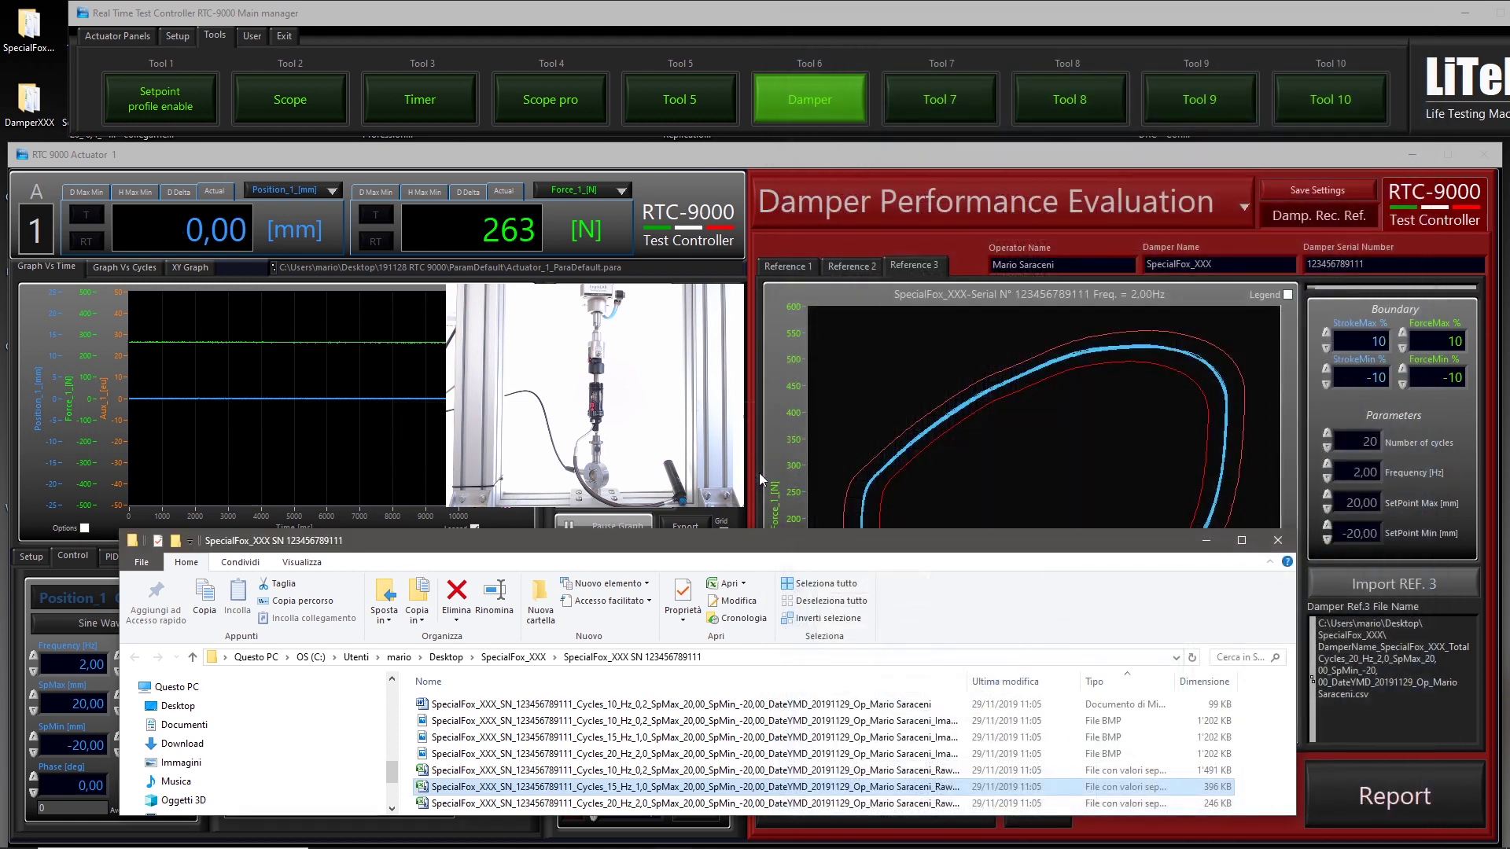
{"action": "left_click", "coordinate": [1206, 541]}
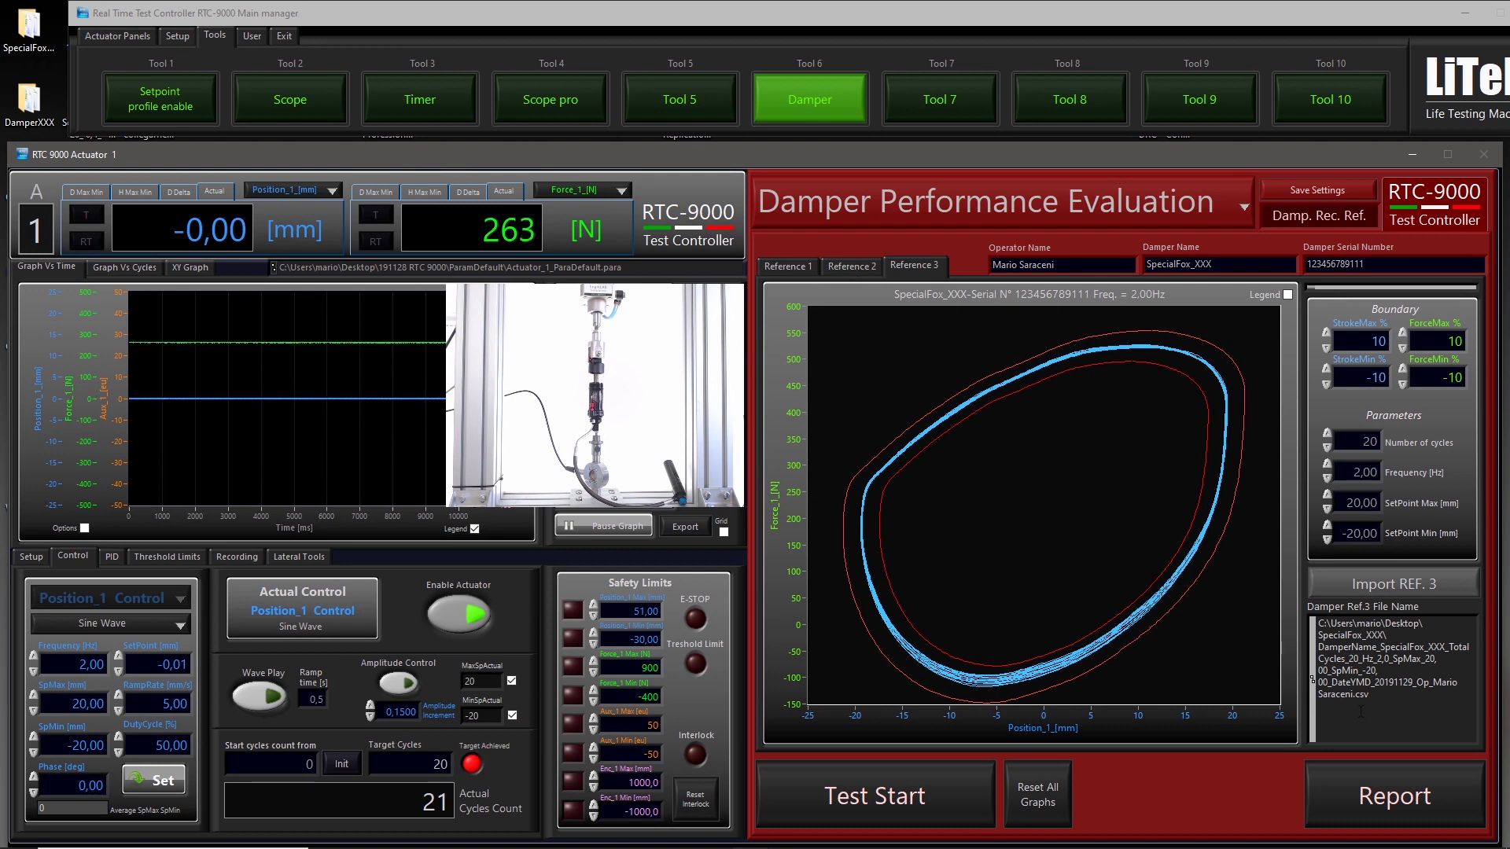
Step: Set Reference 3's boundary to 20 % for StrokeMax and ForceMax and -20 % for StrokeMin and ForceMin
{"action": "double_click", "coordinate": [1377, 342]}
{"action": "type", "text": "20"}
{"action": "key", "text": "Tab"}
{"action": "type", "text": "20"}
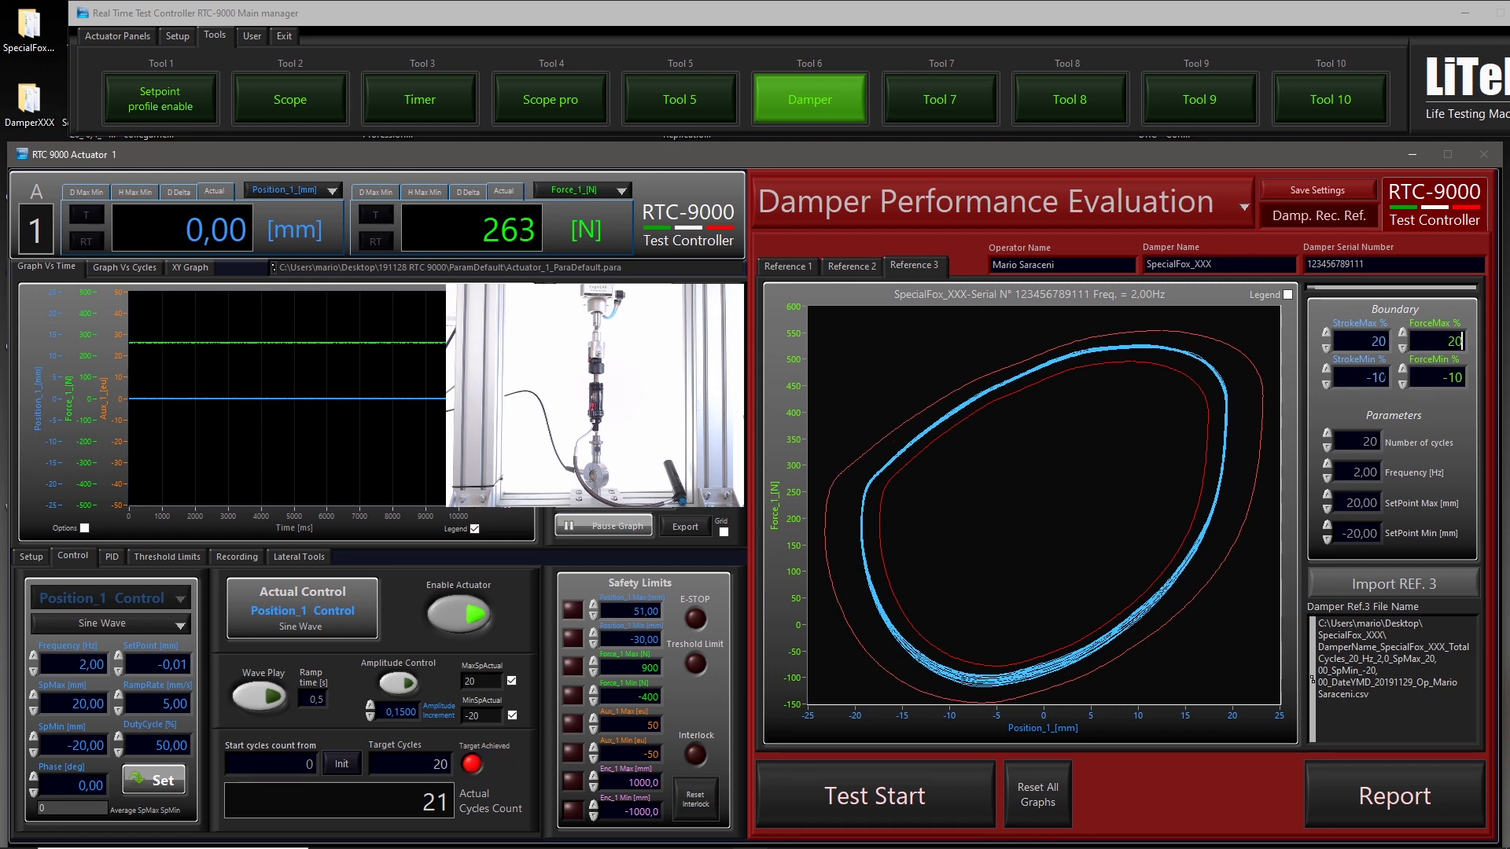
{"action": "key", "text": "Tab"}
{"action": "type", "text": "-20"}
{"action": "key", "text": "Tab"}
{"action": "type", "text": "-20"}
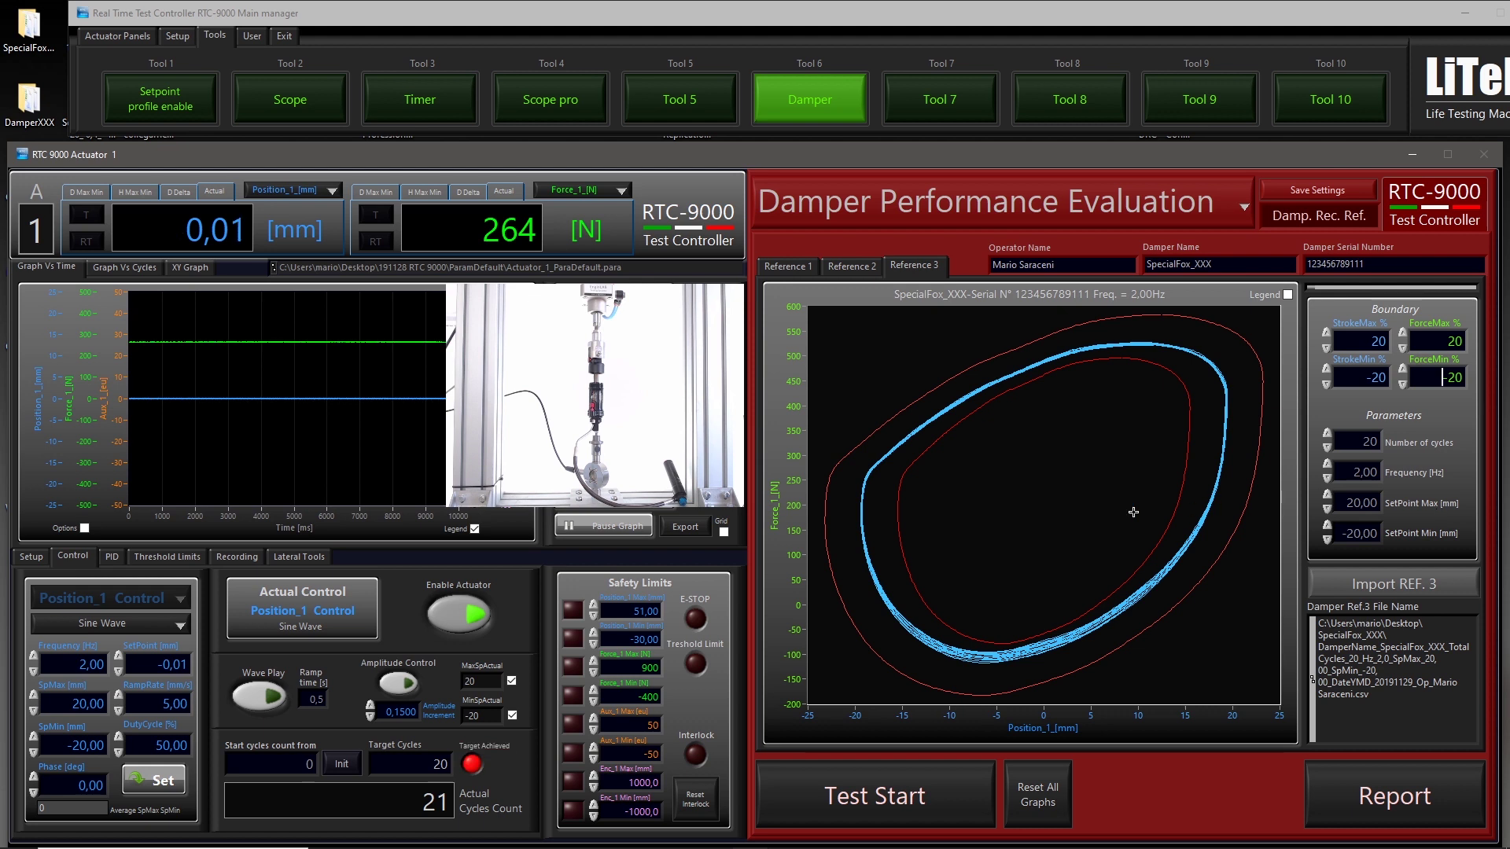
Step: Switch the position control from sine wave to Ramp SetPoint, apply it and disable the actuator
{"action": "left_click", "coordinate": [137, 626]}
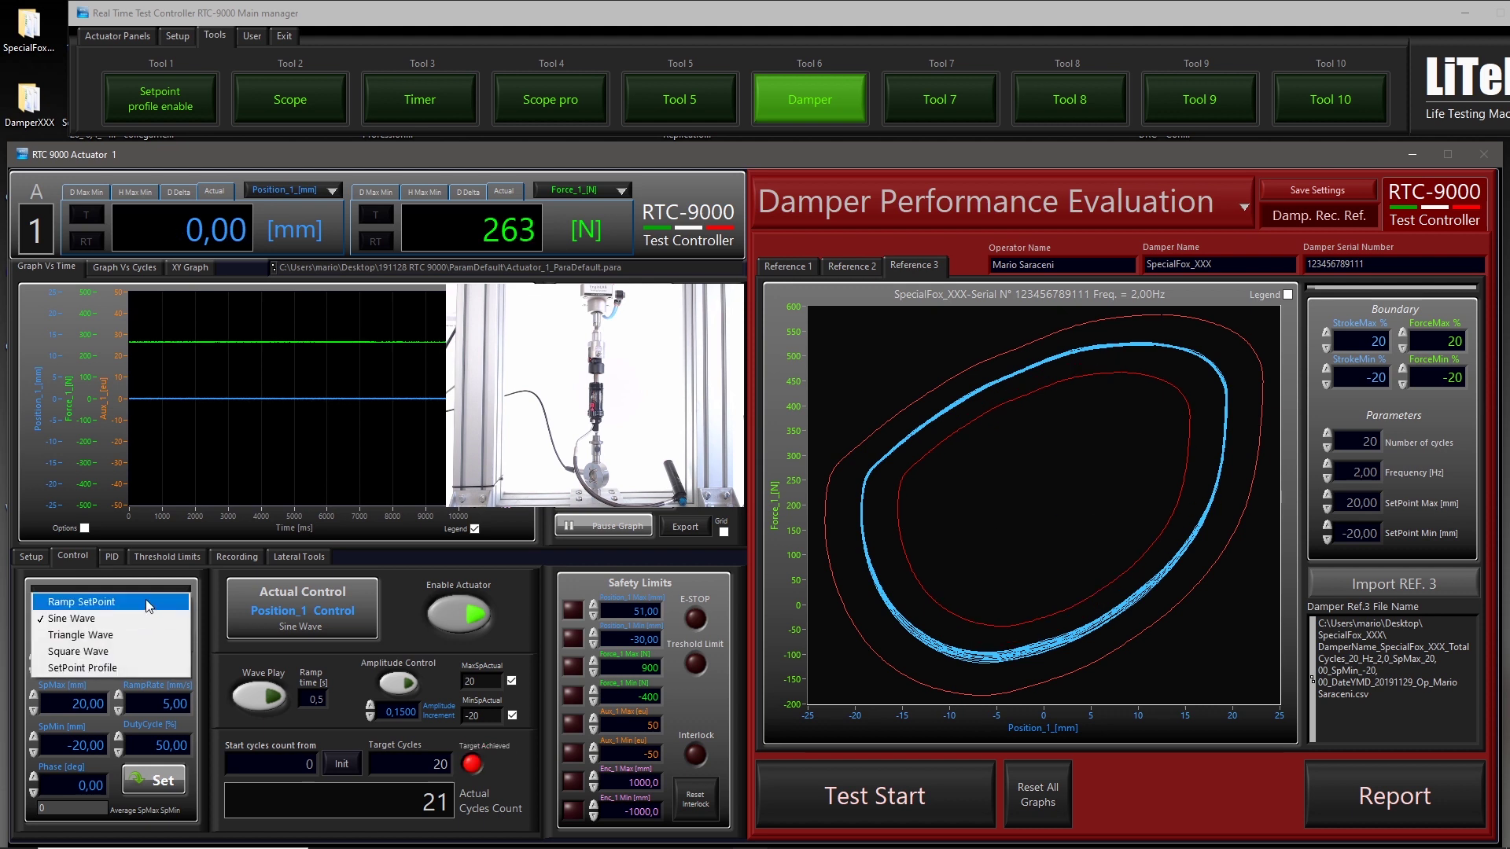
{"action": "left_click", "coordinate": [81, 602]}
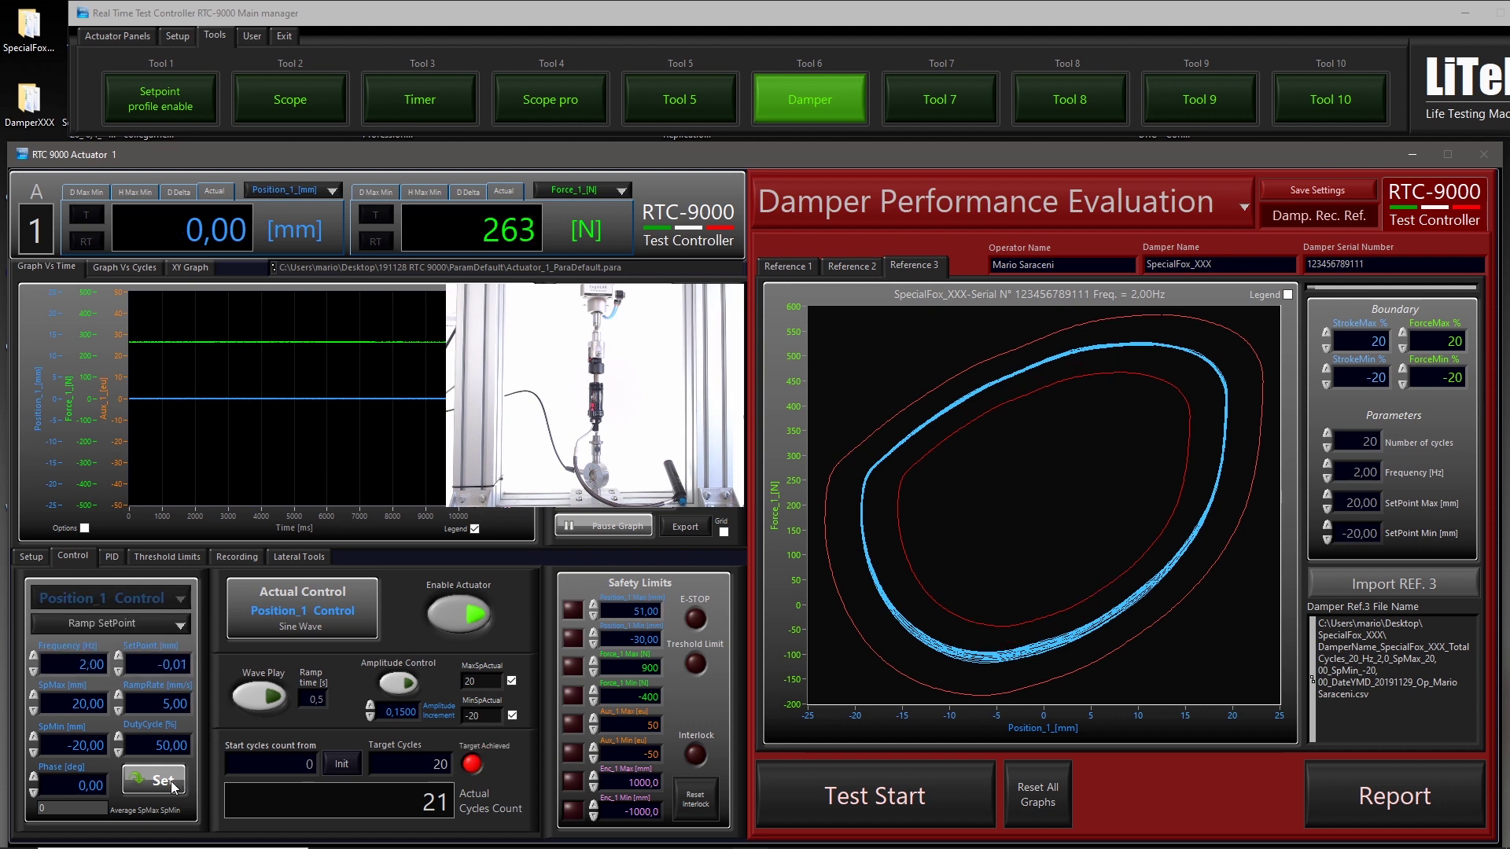
{"action": "left_click", "coordinate": [469, 621]}
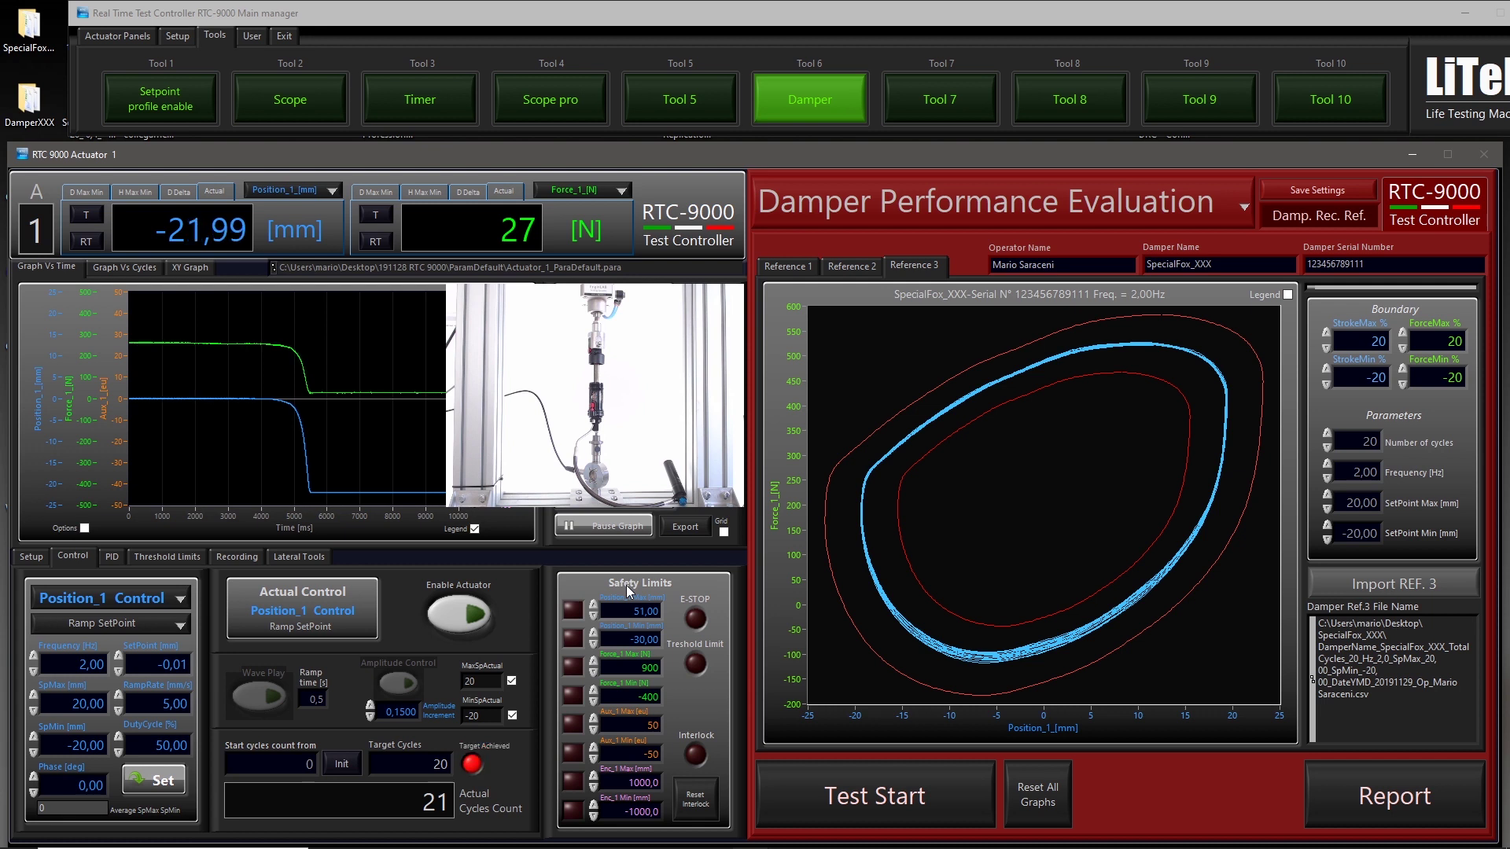
Step: Reset all damper test graphs and show Reference 1
{"action": "left_click", "coordinate": [1047, 803]}
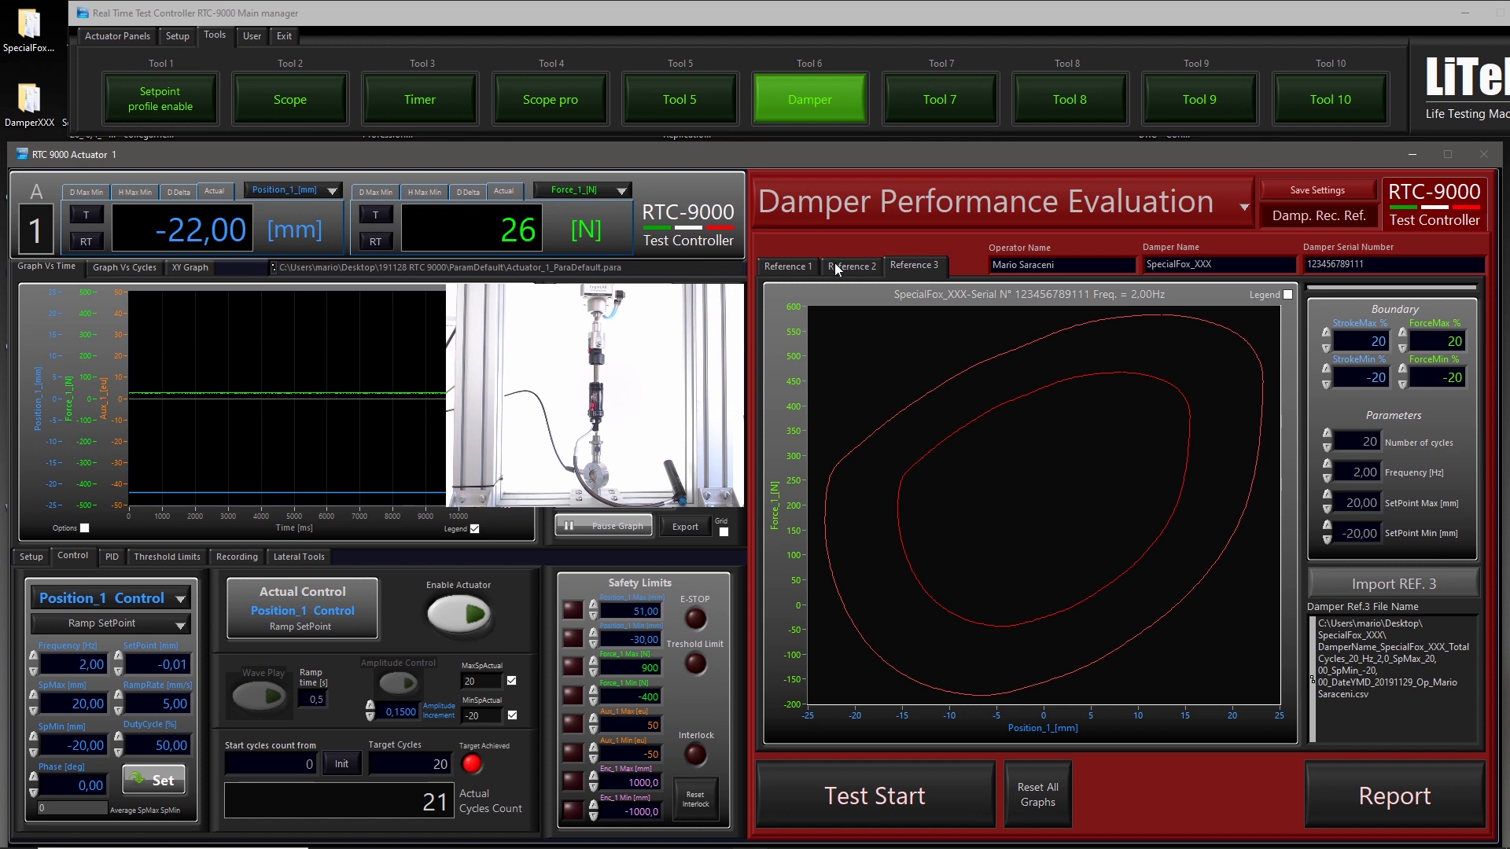
{"action": "left_click", "coordinate": [790, 266]}
{"action": "left_click", "coordinate": [461, 615]}
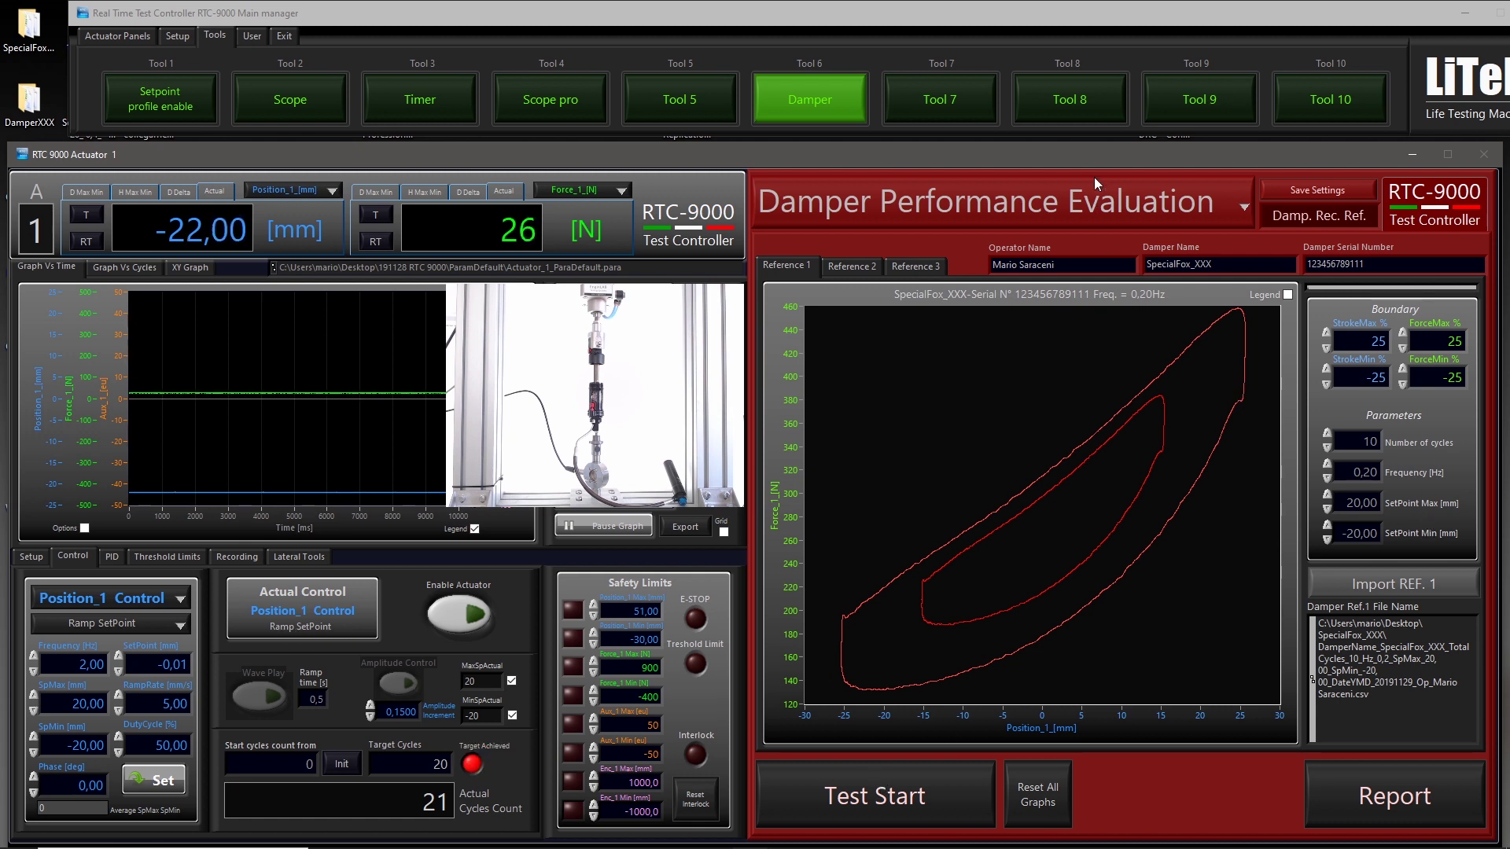
Step: Open the file import for Reference 1, cancel it without choosing a file, and reposition the main manager window
{"action": "left_click", "coordinate": [1415, 587]}
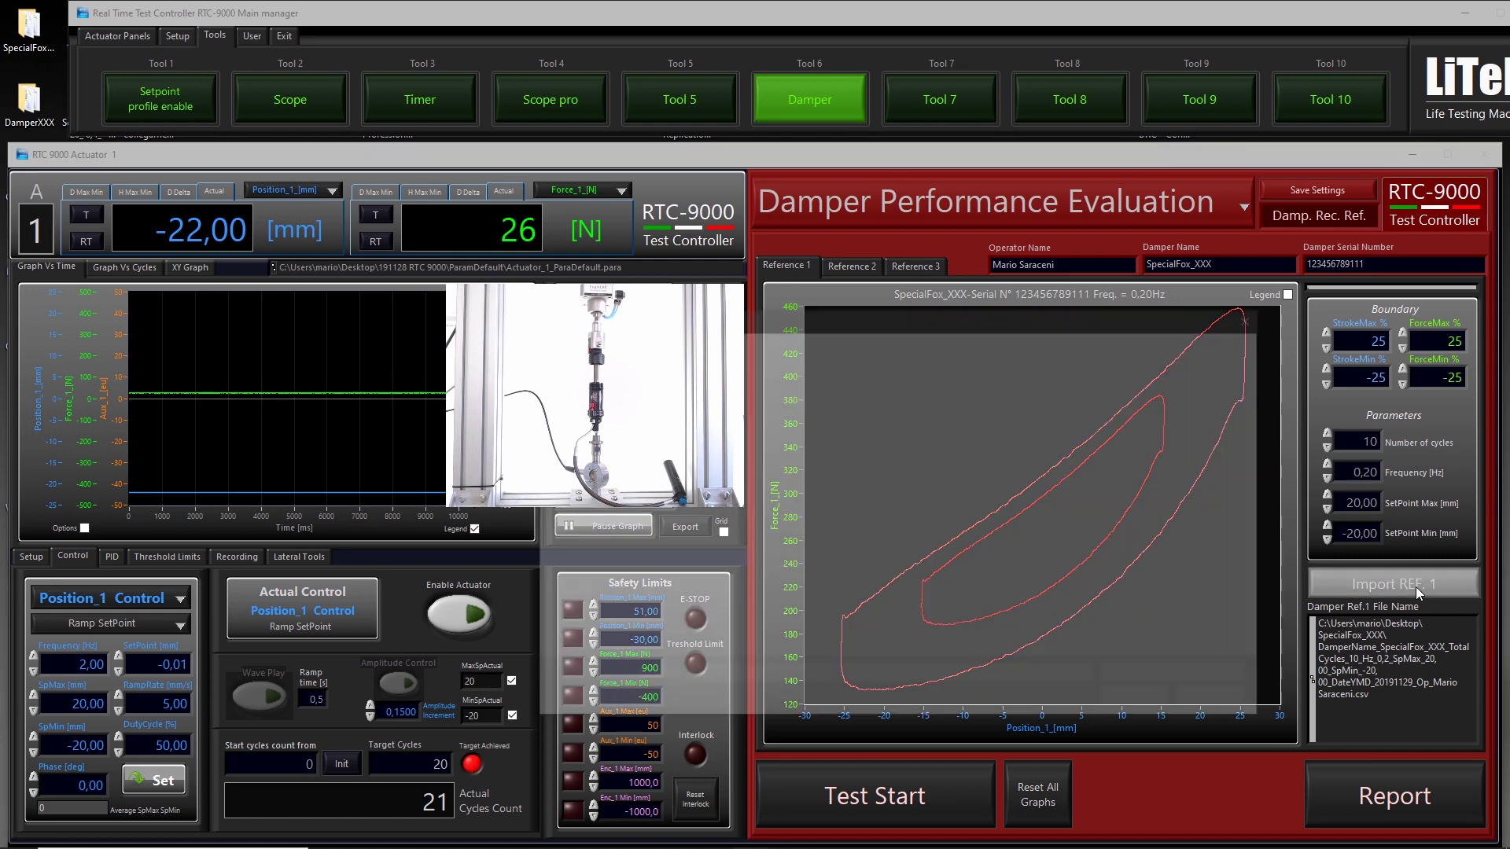
{"action": "left_click_drag", "start_coordinate": [918, 326], "coordinate": [843, 316]}
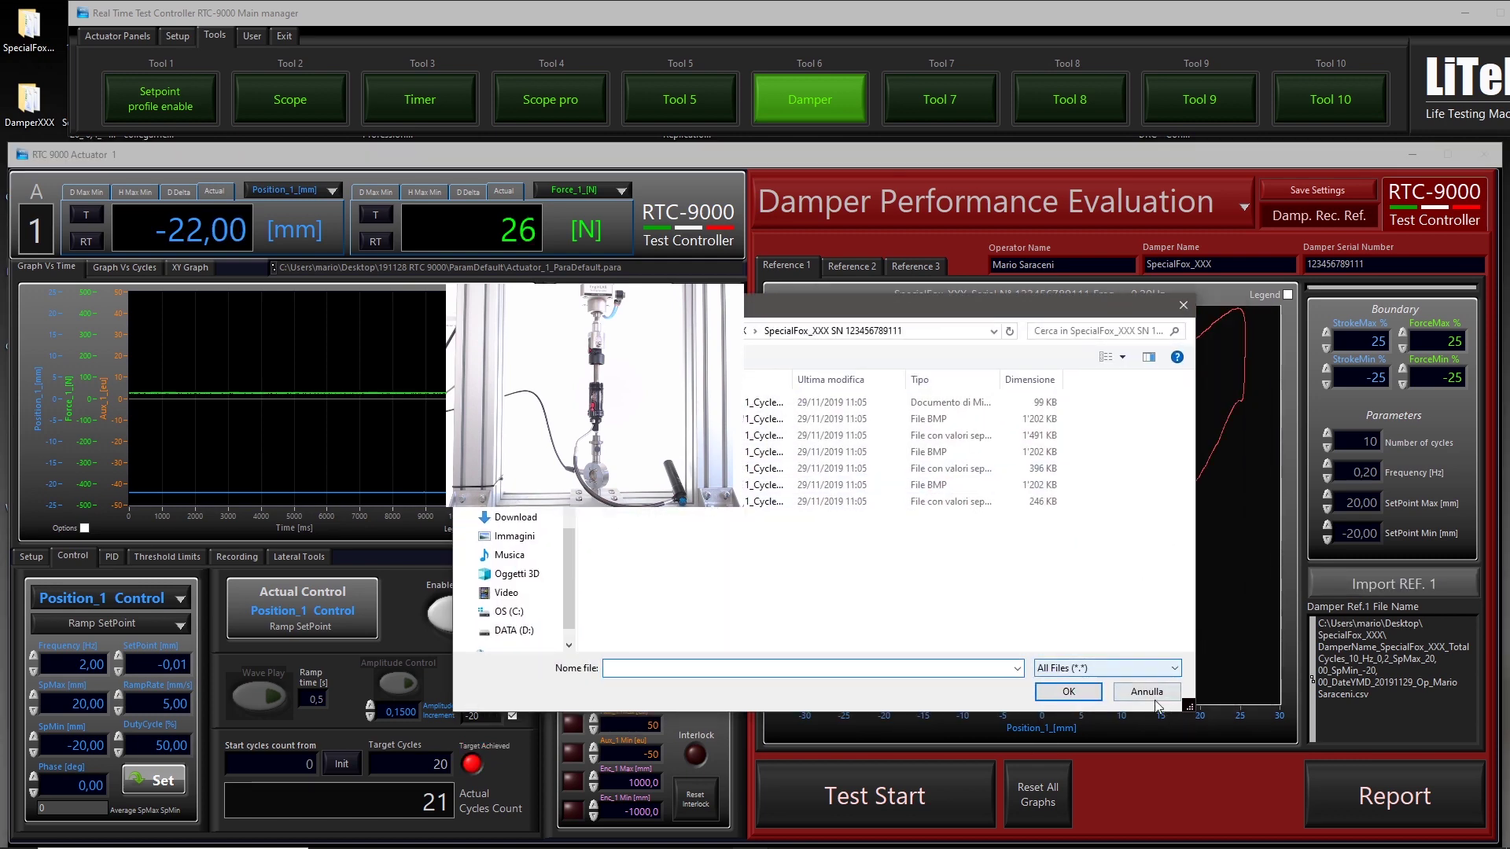
{"action": "left_click_drag", "start_coordinate": [1003, 315], "coordinate": [886, 287]}
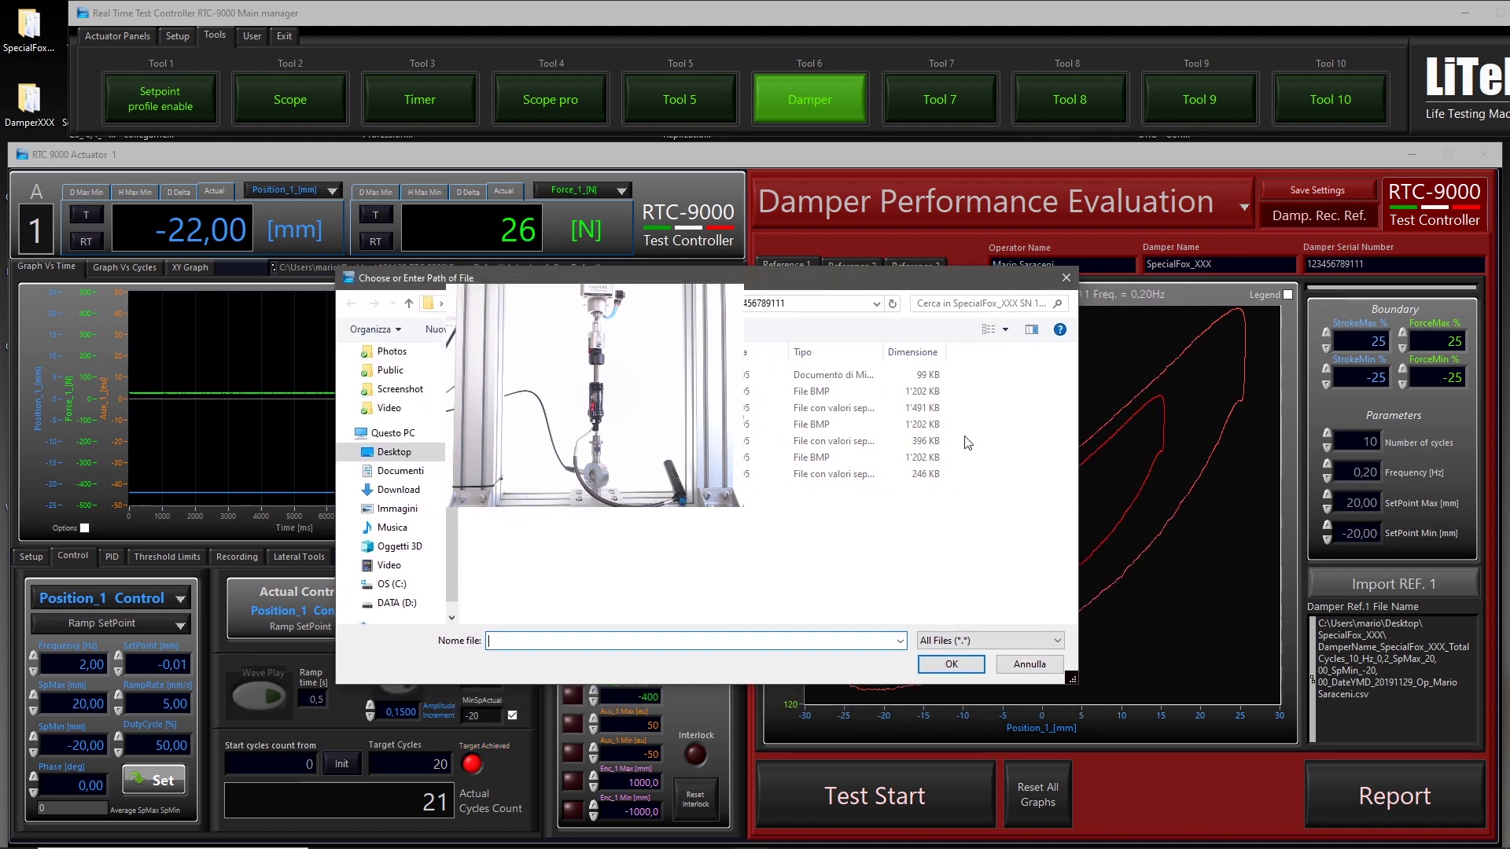
{"action": "left_click", "coordinate": [1028, 664]}
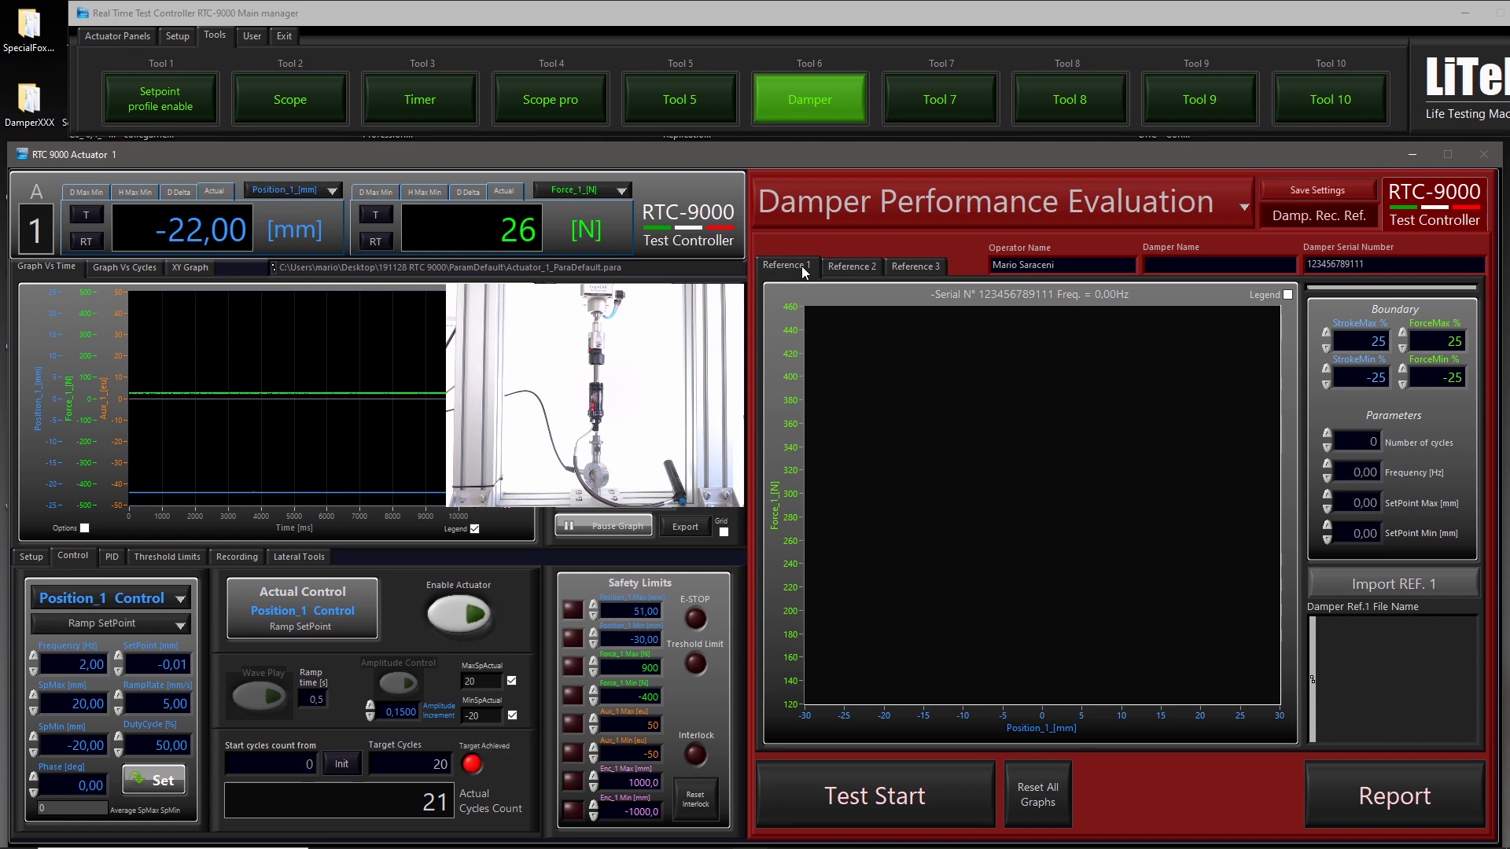
{"action": "left_click_drag", "start_coordinate": [831, 8], "coordinate": [770, 15]}
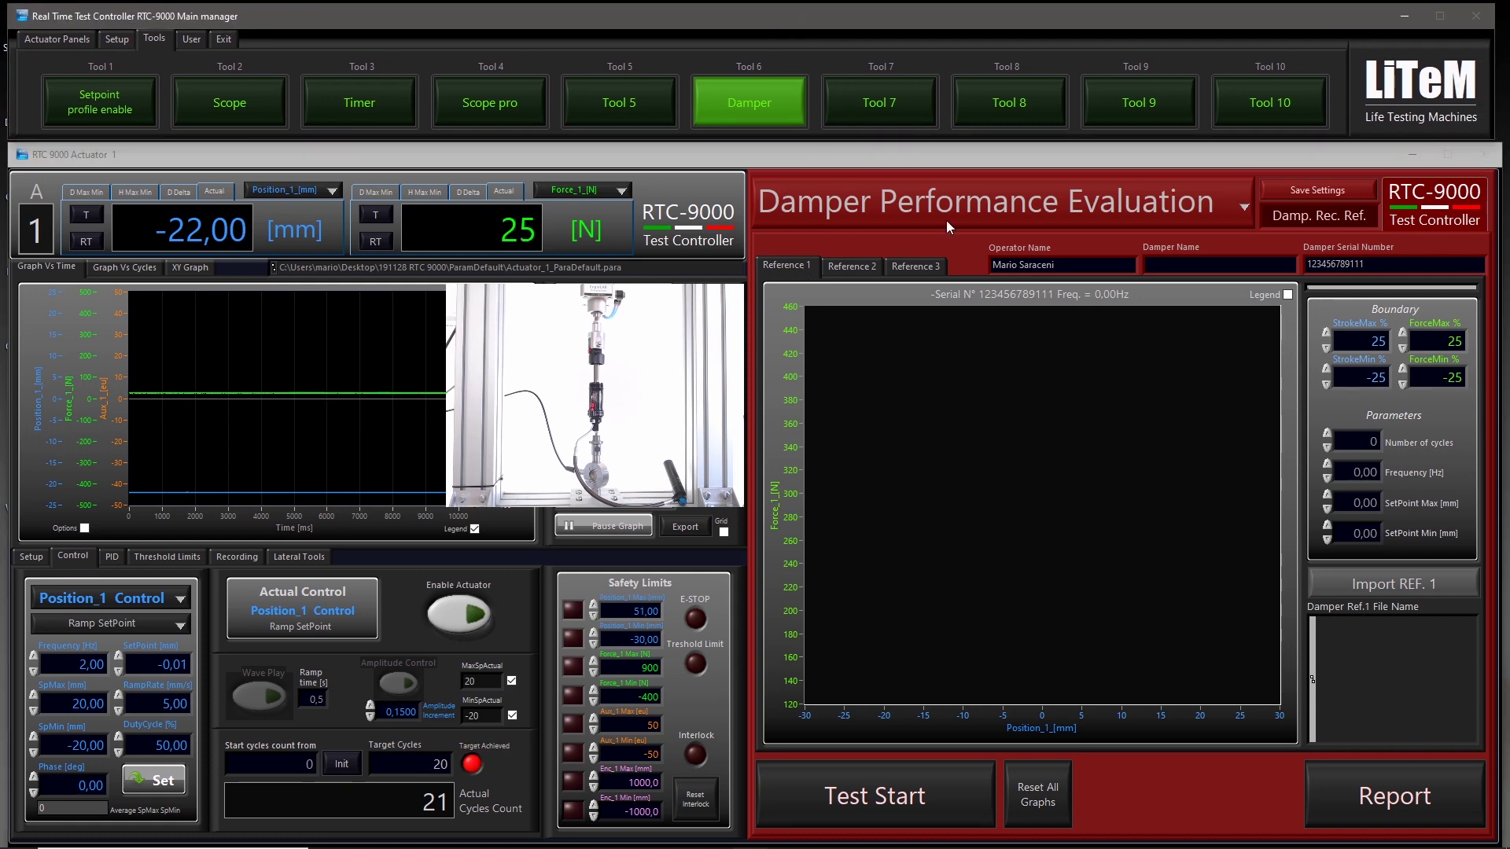